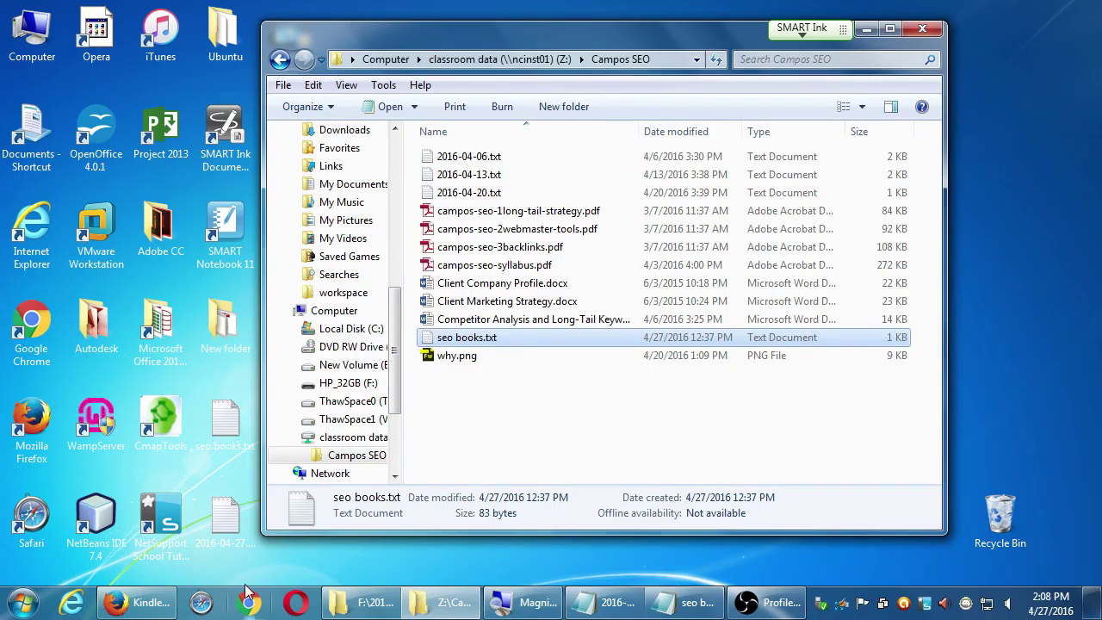
- Open a private Firefox window and bring up the installed plugins list in the WordPress dashboard
right_click(164, 607)
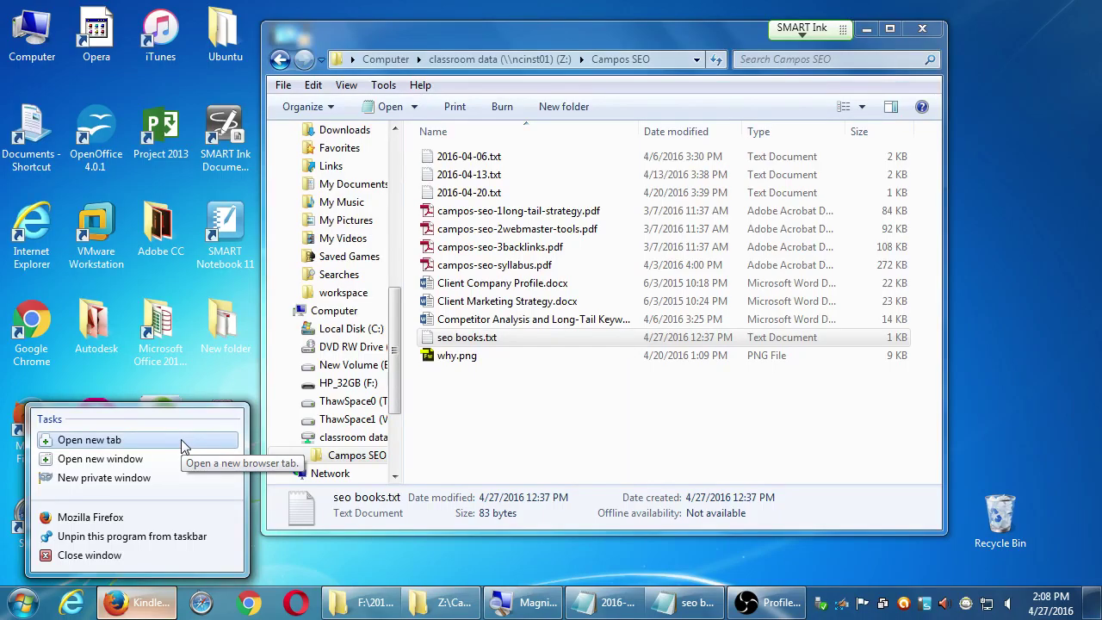
click(169, 470)
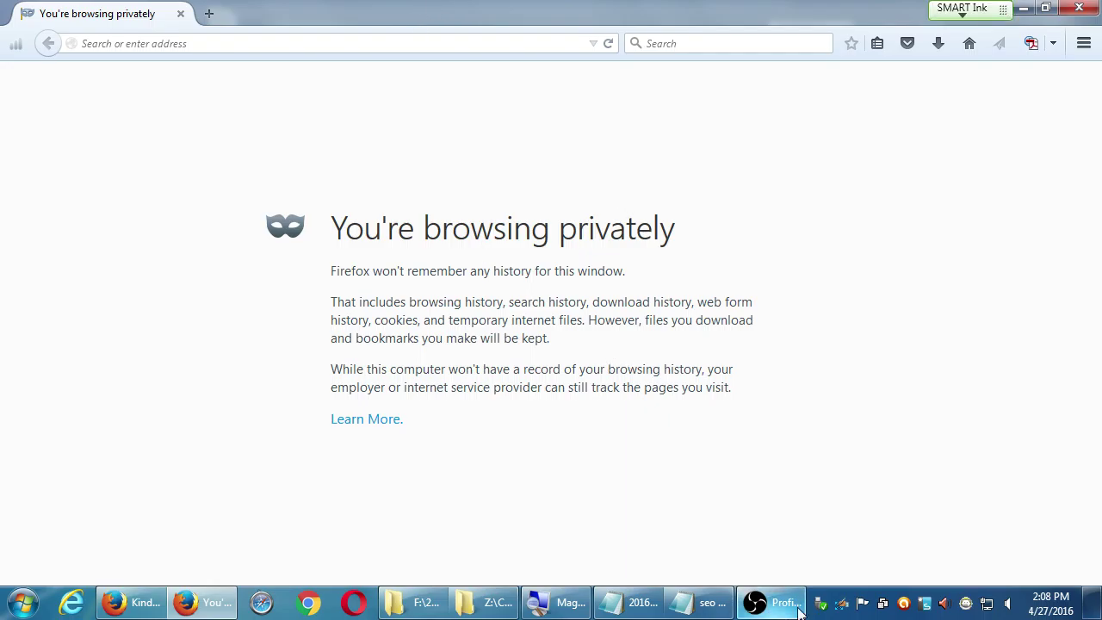
click(771, 603)
click(532, 422)
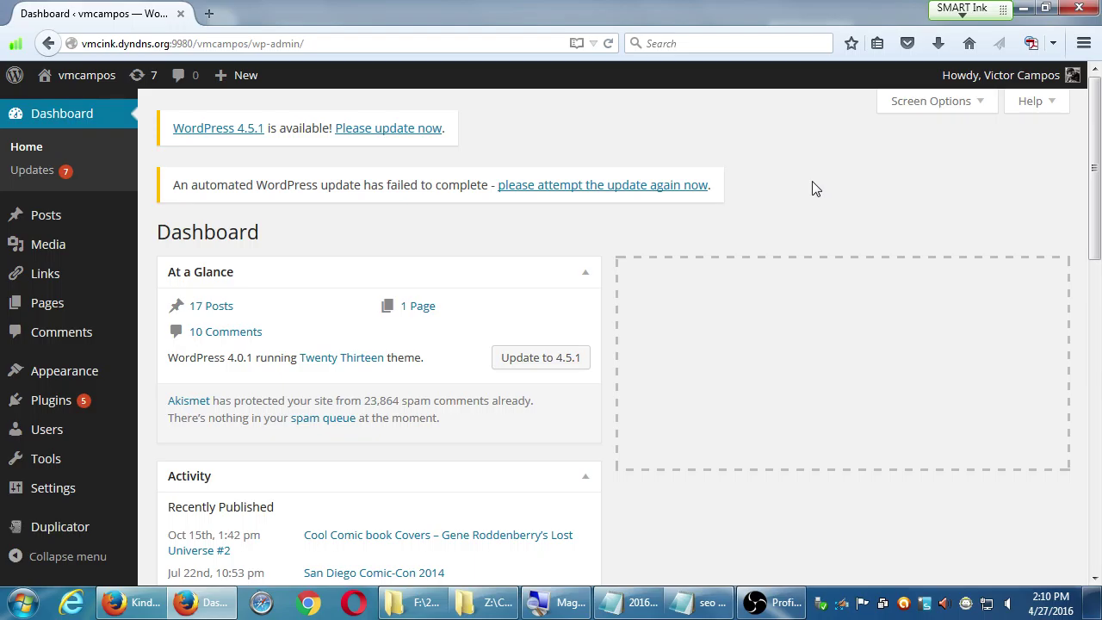
click(60, 412)
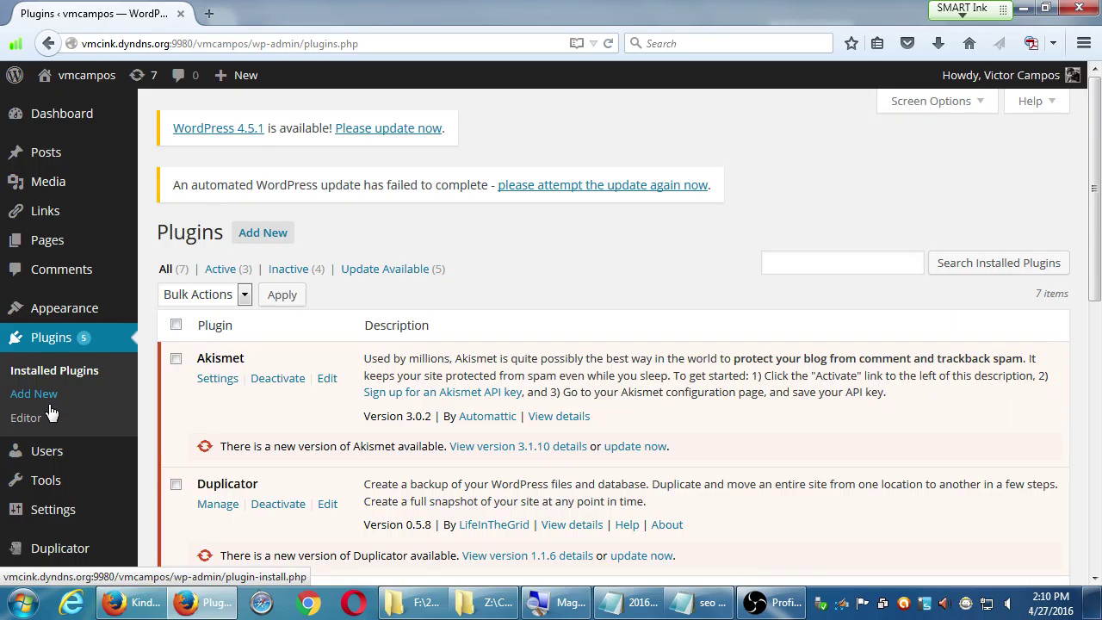
- Switch to the 2016-04-27.txt notes in Notepad and add the heading "Notes on SEO for WordPress" below the video list
click(639, 602)
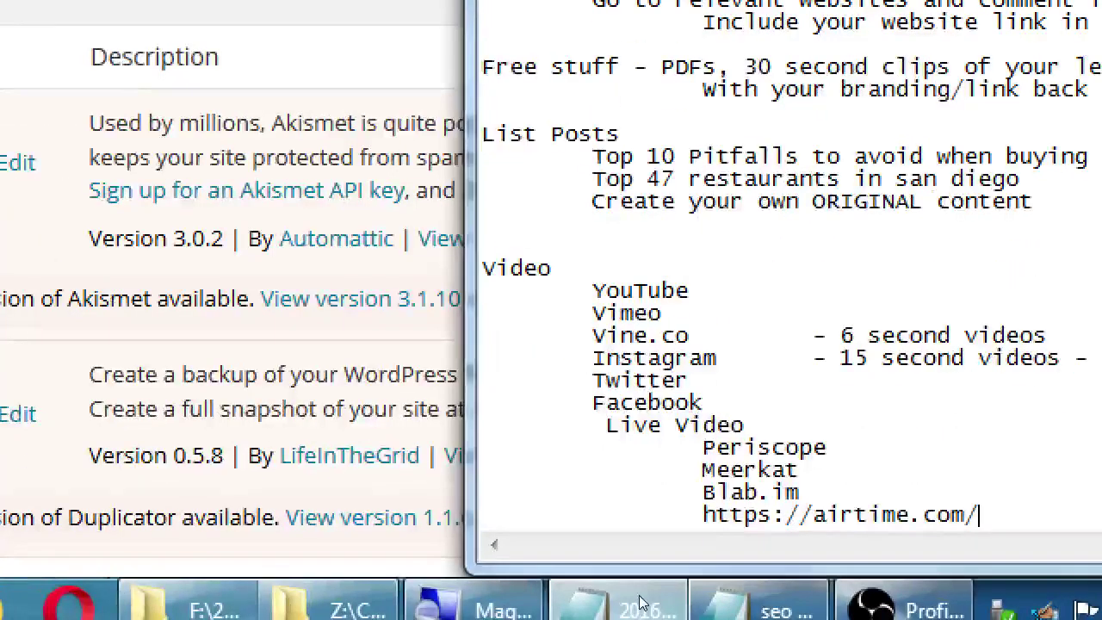
key(Return)
key(Return)
key(Return)
key(Return)
key(Return)
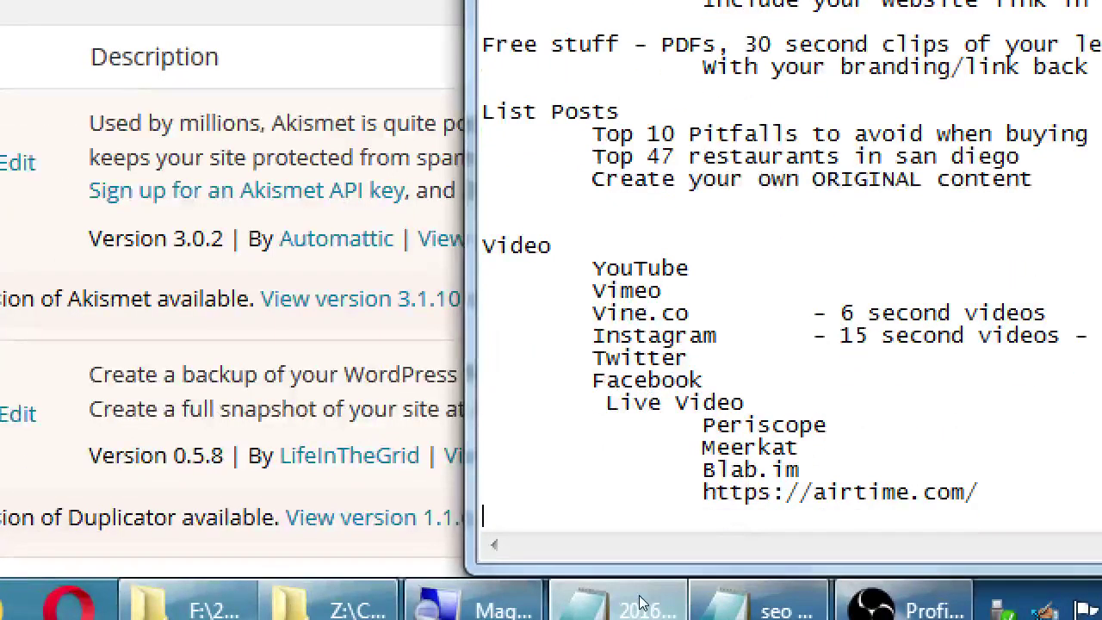
key(BackSpace)
key(BackSpace)
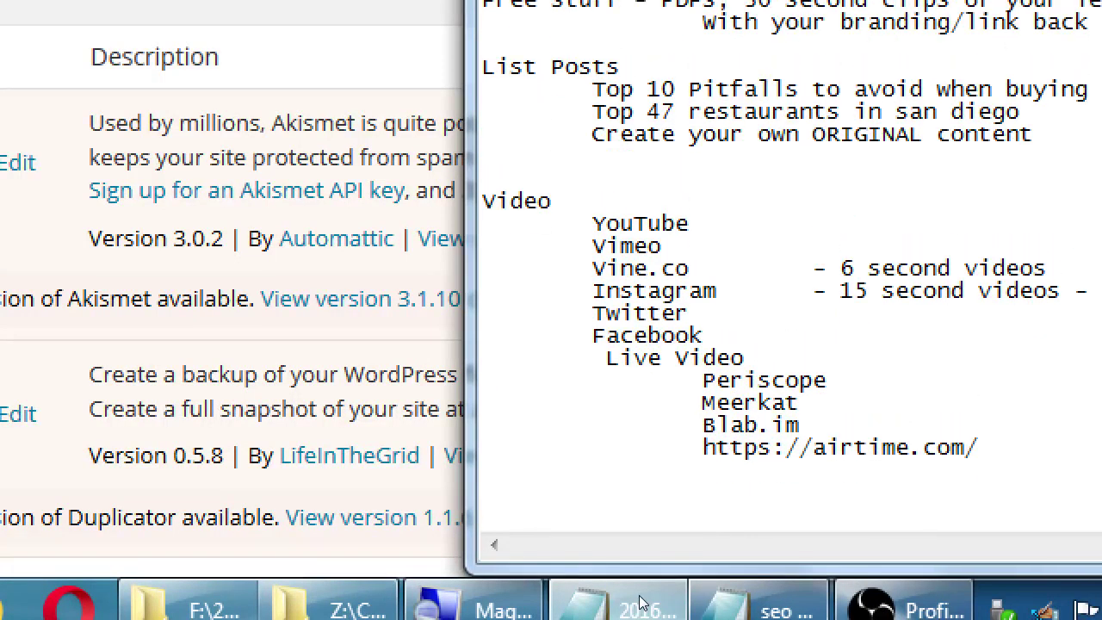
text(Notes on WE)
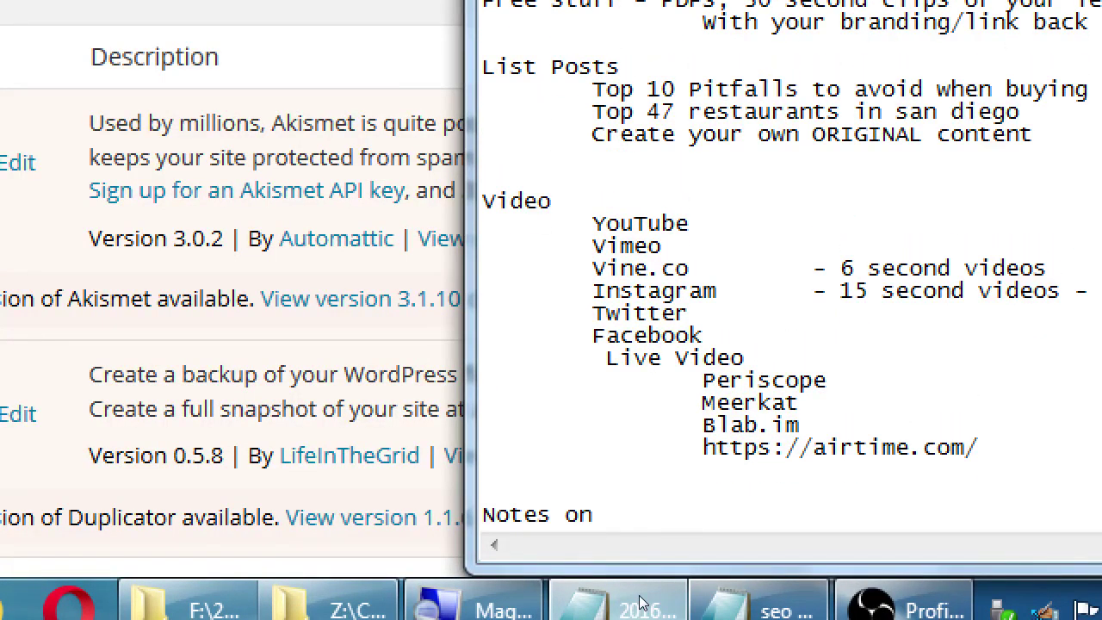
key(BackSpace)
key(BackSpace)
text(SEO for E)
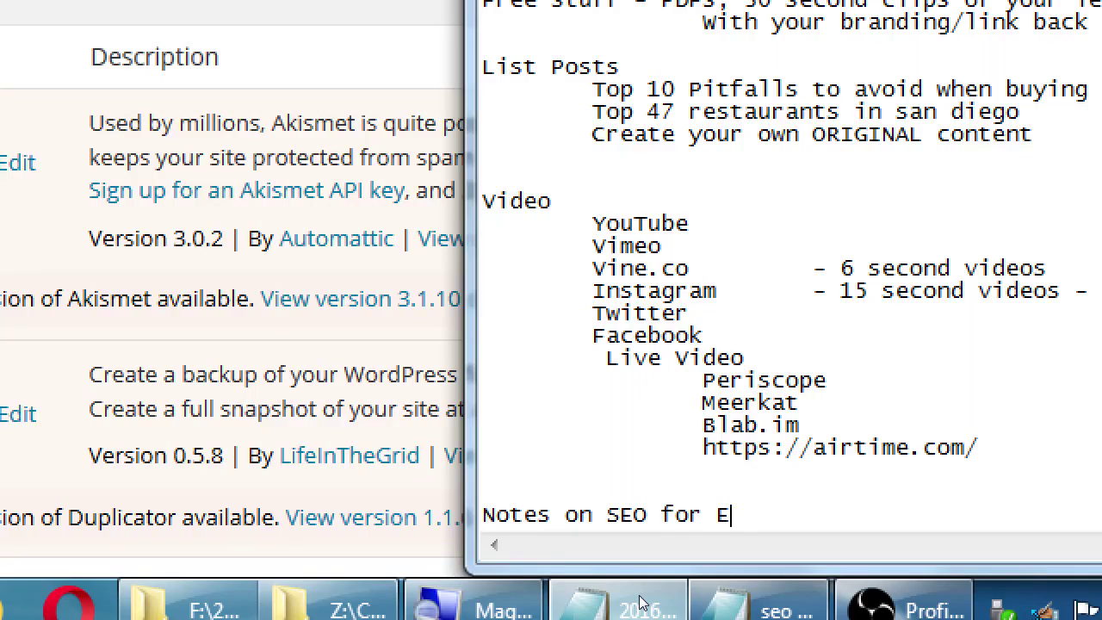
key(BackSpace)
text(WordPress)
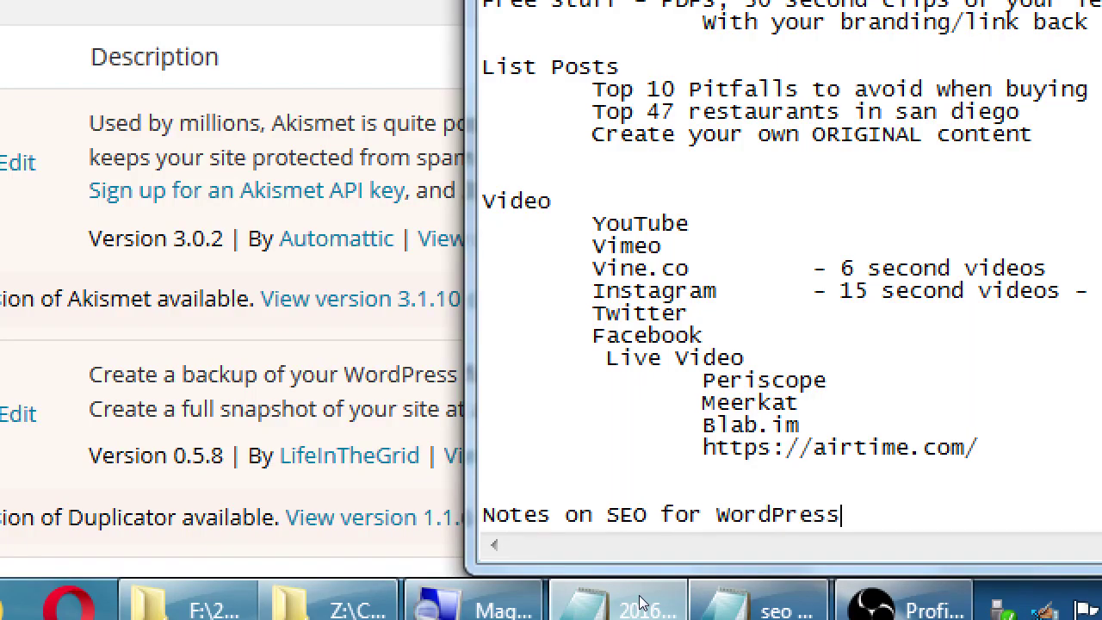
- Add an indented line under the WordPress heading reading "Plugins - Mini apps that add more features to your site"
key(Return)
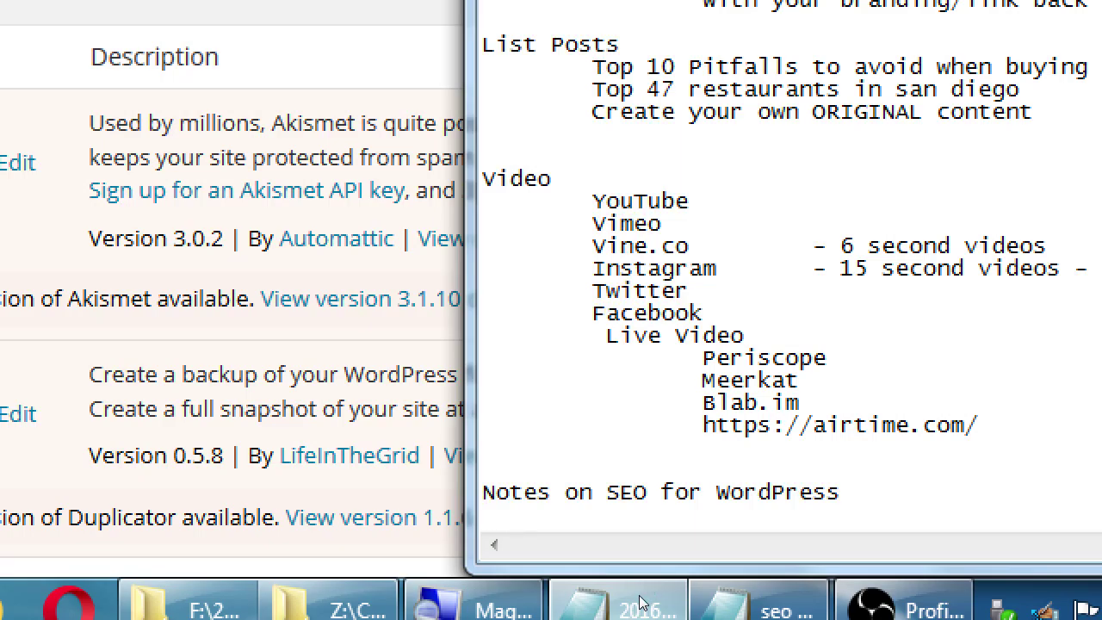
key(Tab)
text(Plugins - MIN)
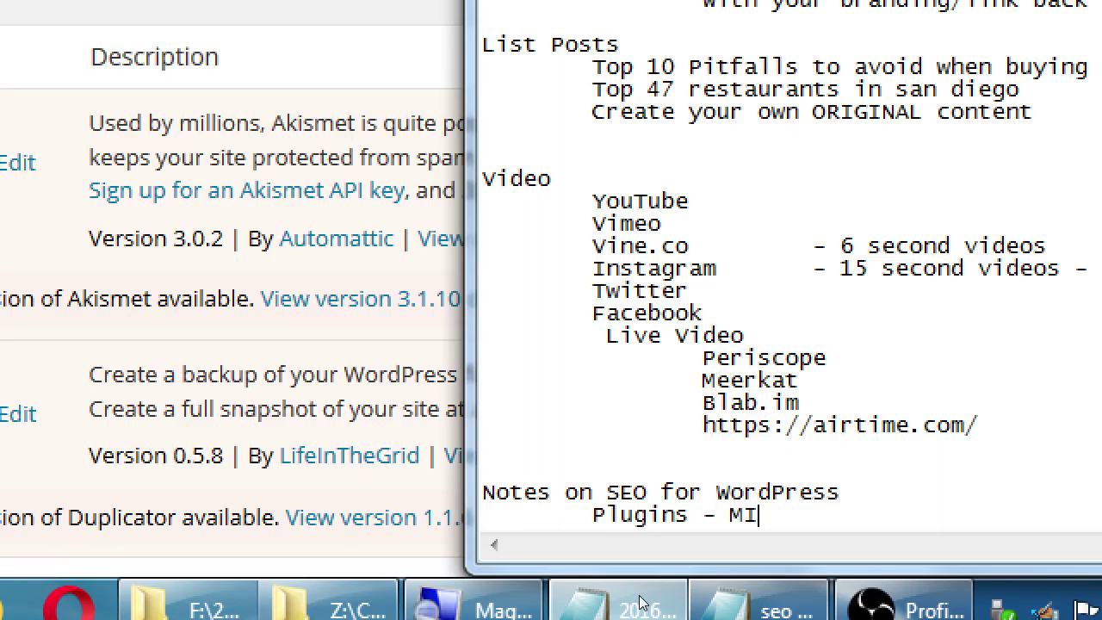
key(BackSpace)
key(BackSpace)
text(ini apps that add more)
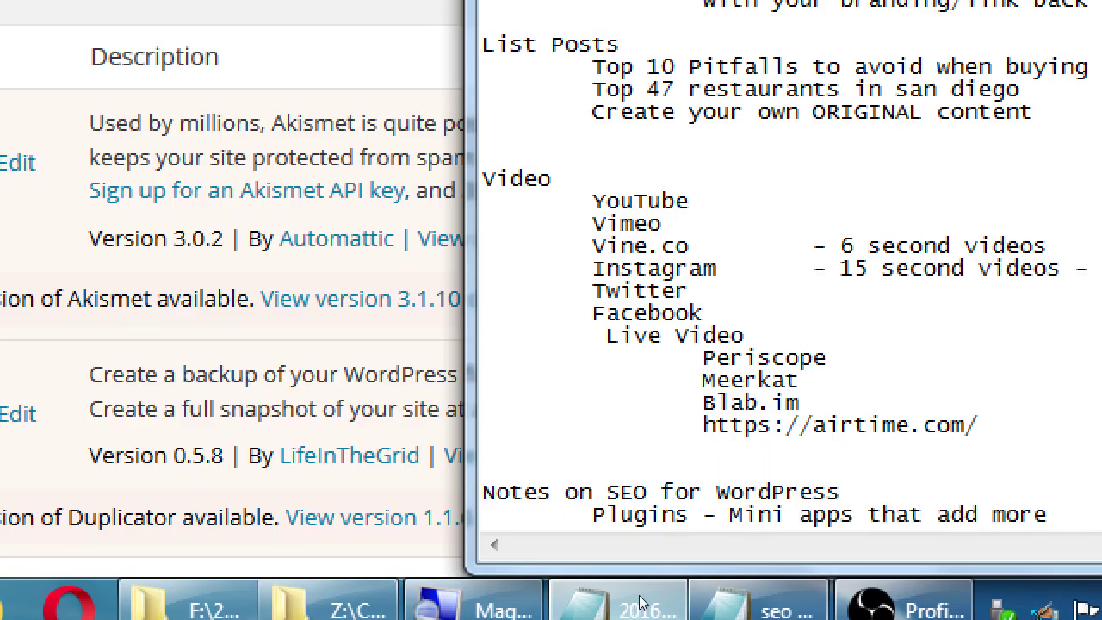
text( fea)
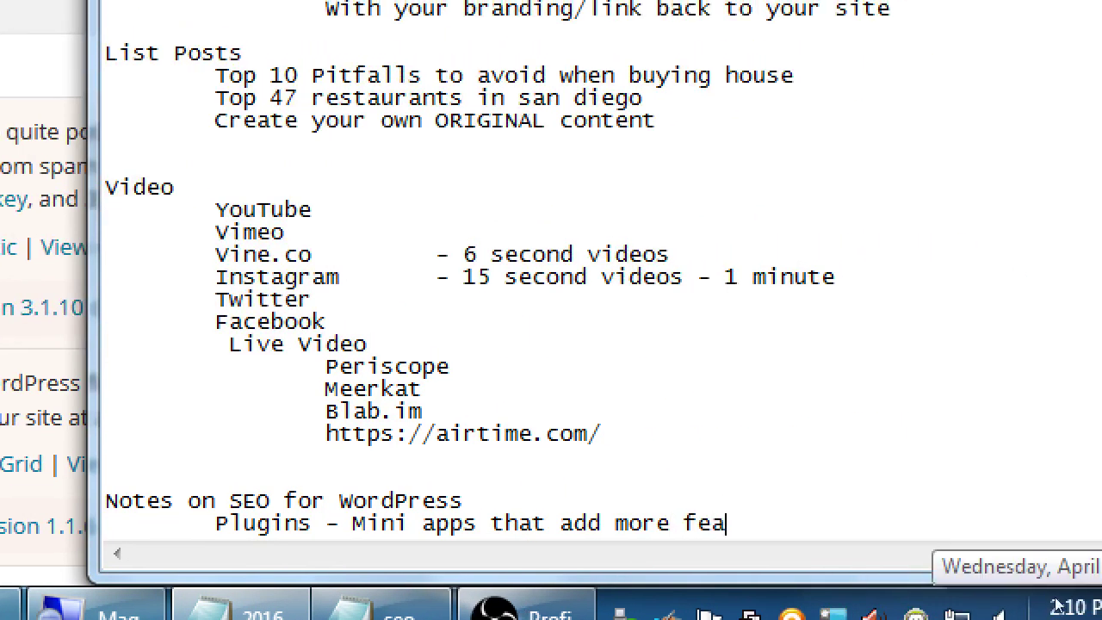
text(tures to your site)
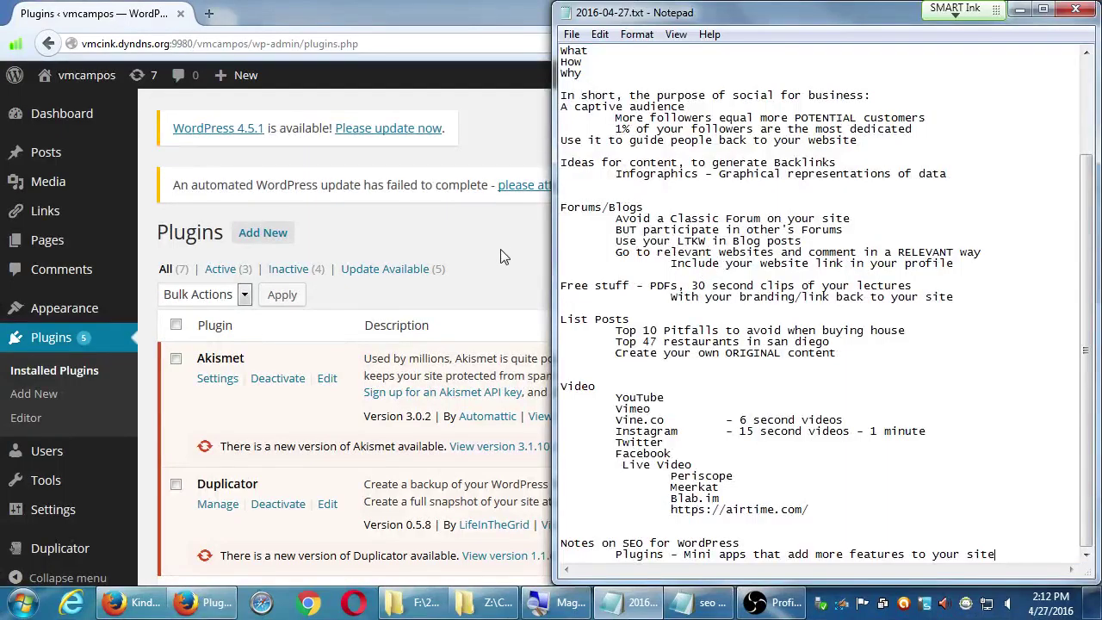
- Switch back to Firefox and look through the whole list of installed WordPress plugins
click(500, 251)
scroll(151, 337, down, 3)
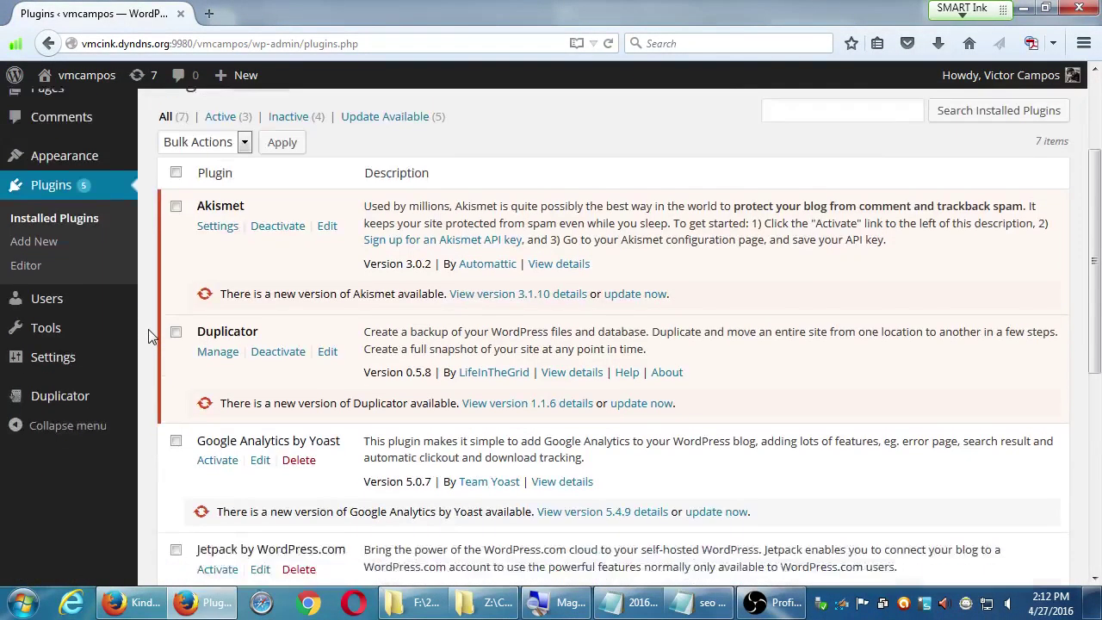
scroll(152, 336, down, 3)
scroll(148, 336, down, 5)
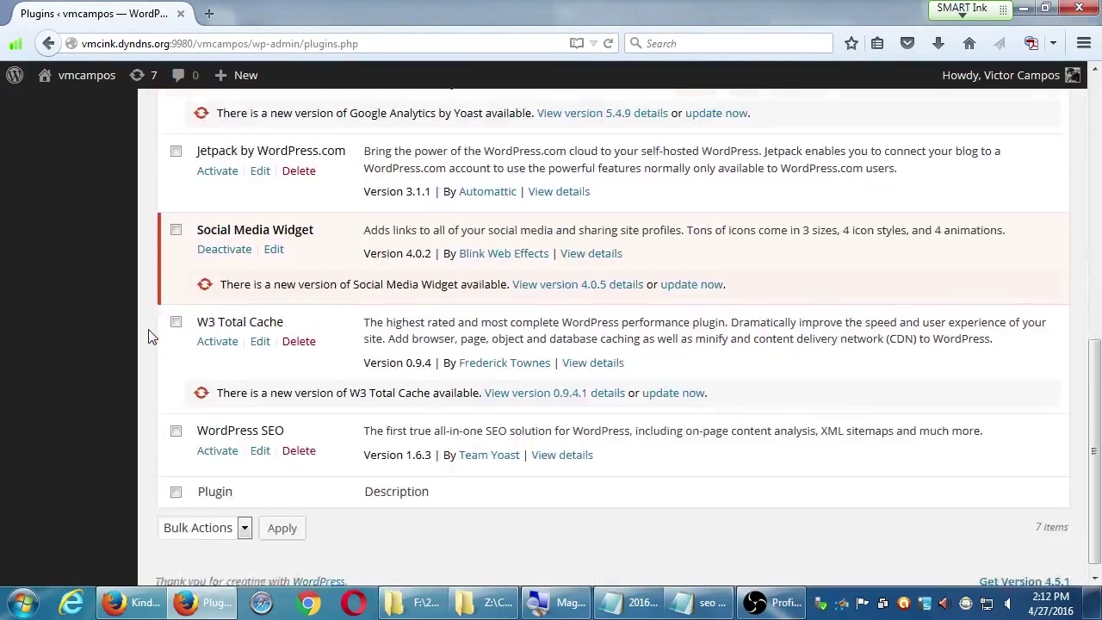
scroll(148, 336, up, 4)
scroll(148, 335, up, 5)
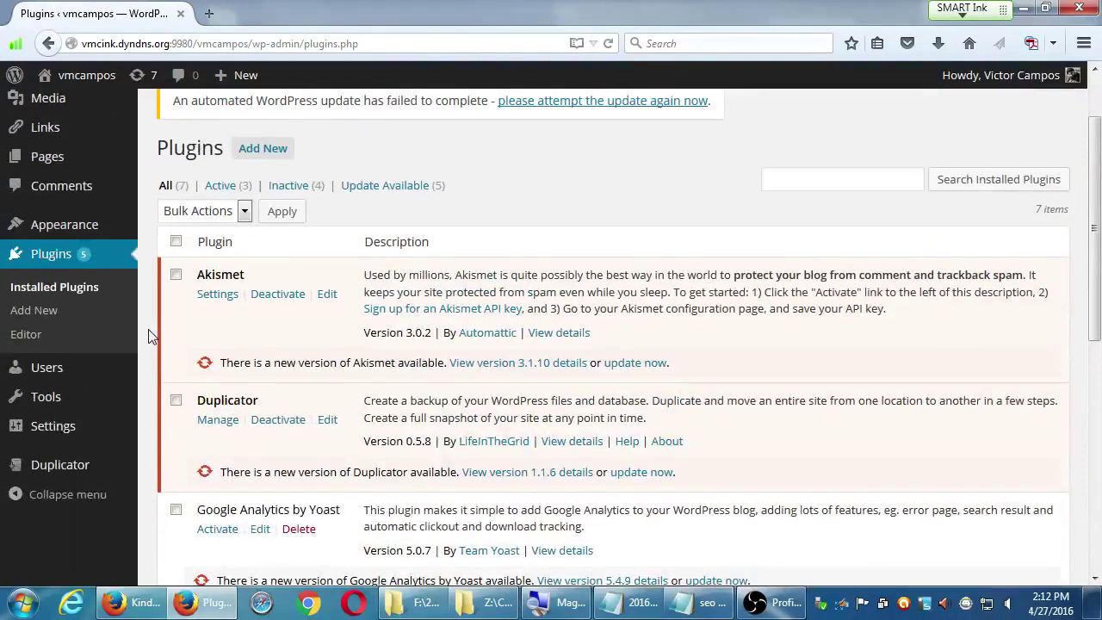
scroll(148, 336, up, 2)
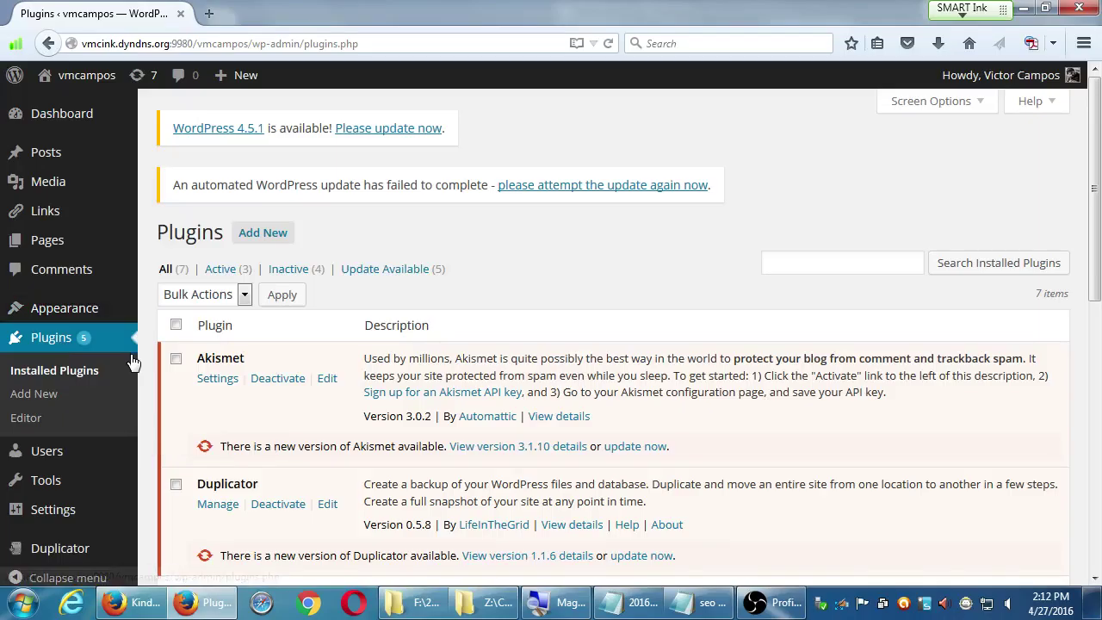
- Open the page for adding new plugins and browse the featured and popular ones
click(41, 401)
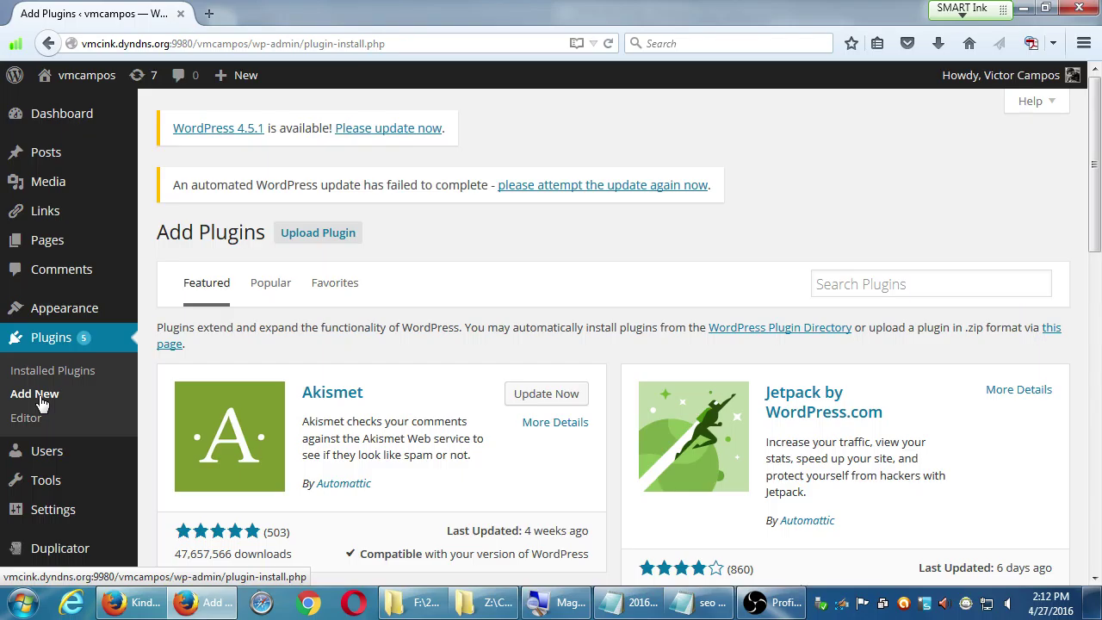
scroll(620, 422, down, 10)
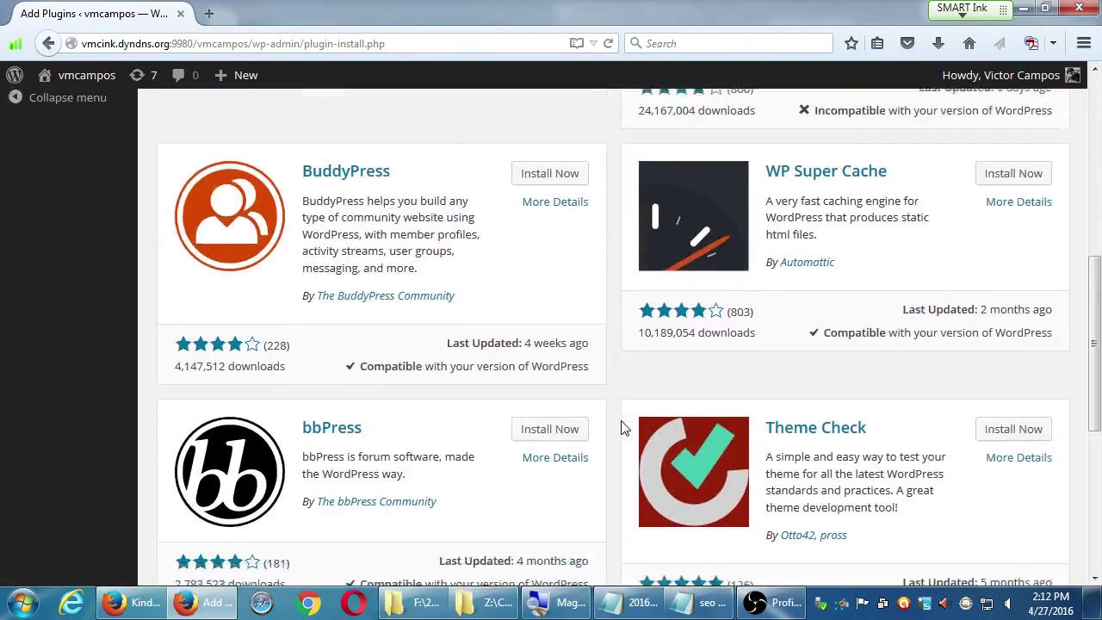
scroll(624, 428, up, 10)
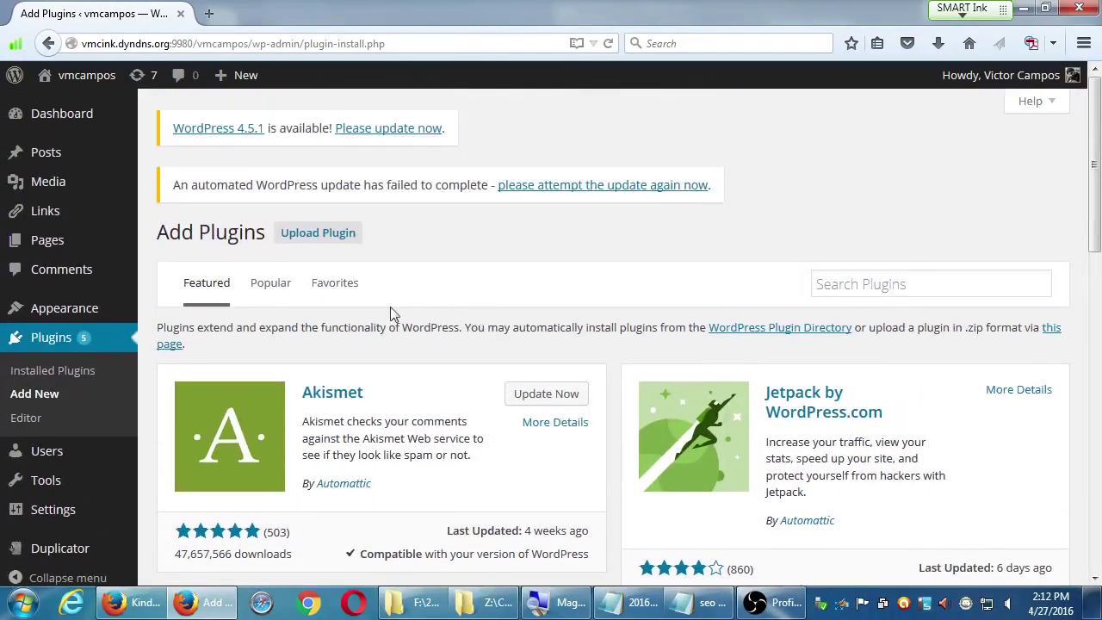
click(284, 297)
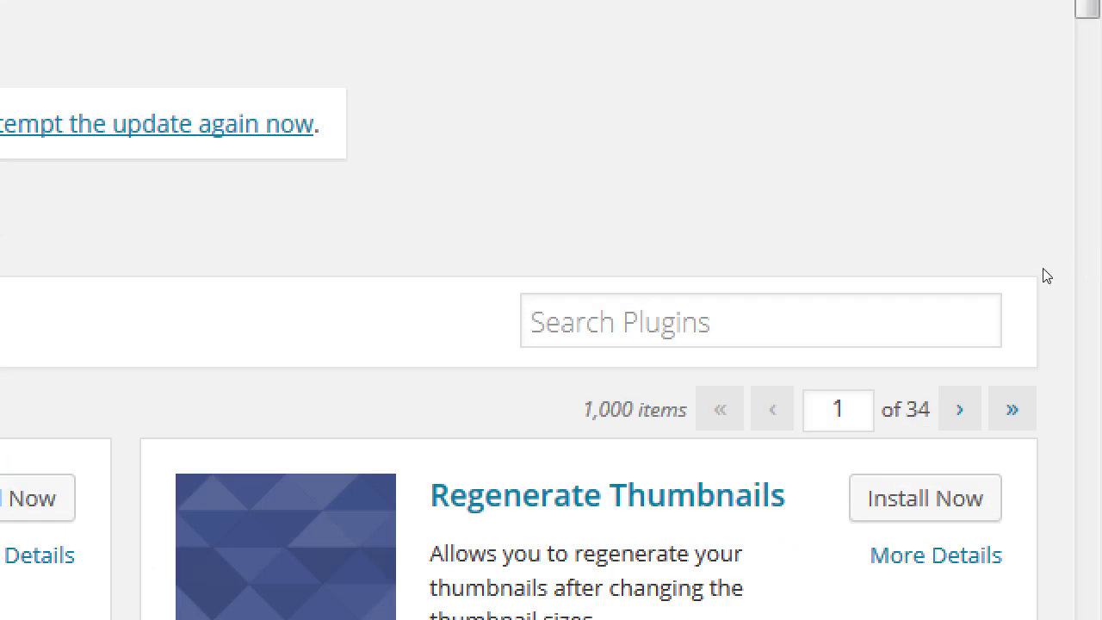
- Search the plugin directory for "yoast seo"
click(1012, 271)
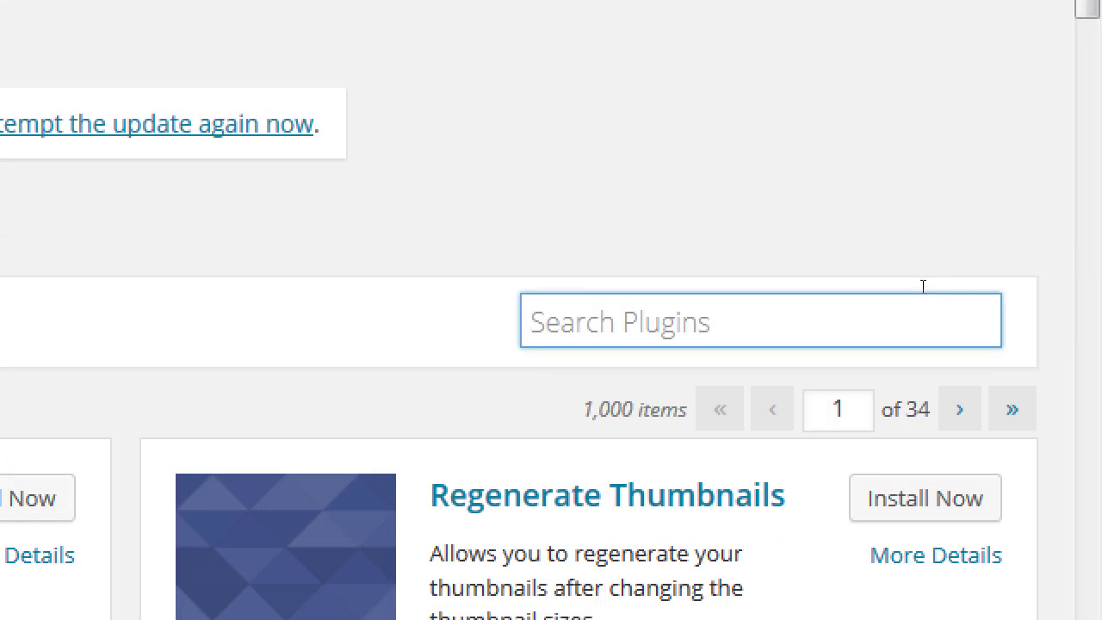
text(yoa)
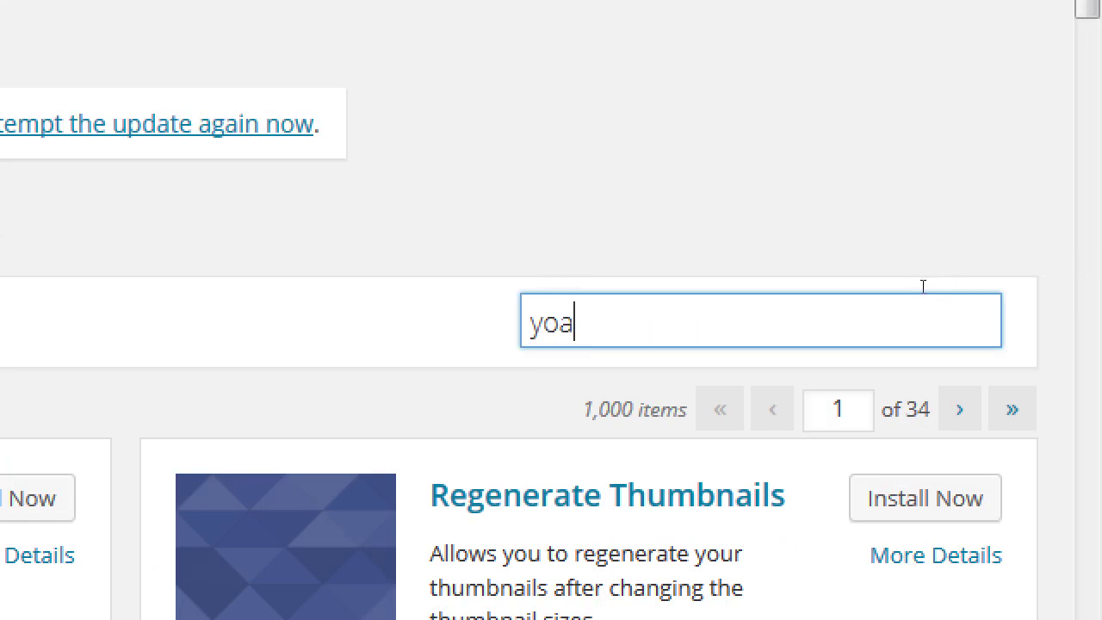
text(st seo)
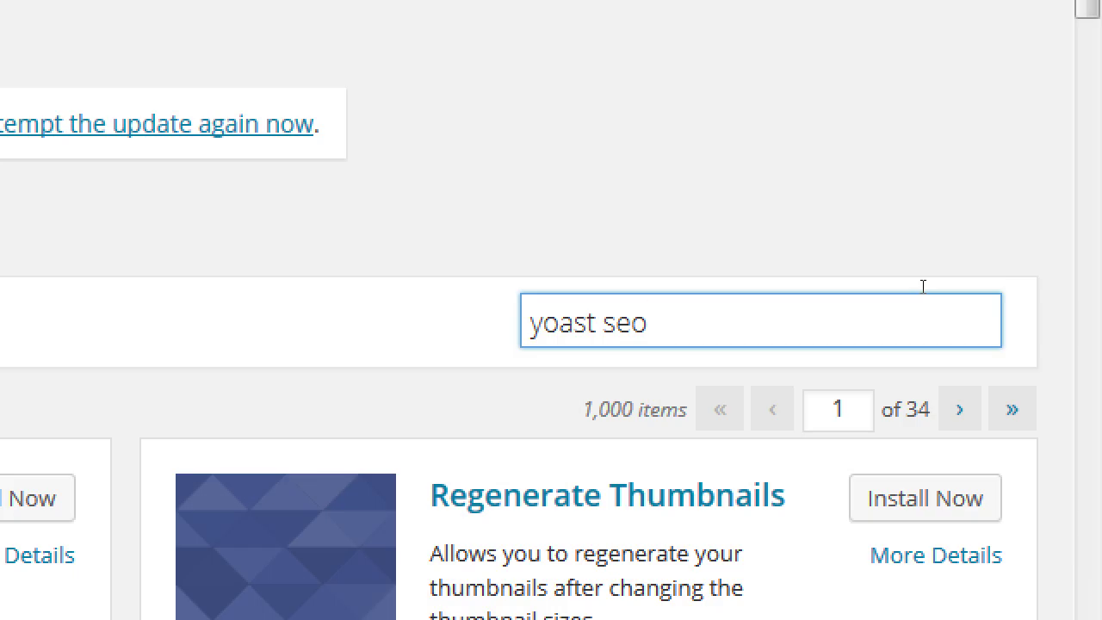
key(Return)
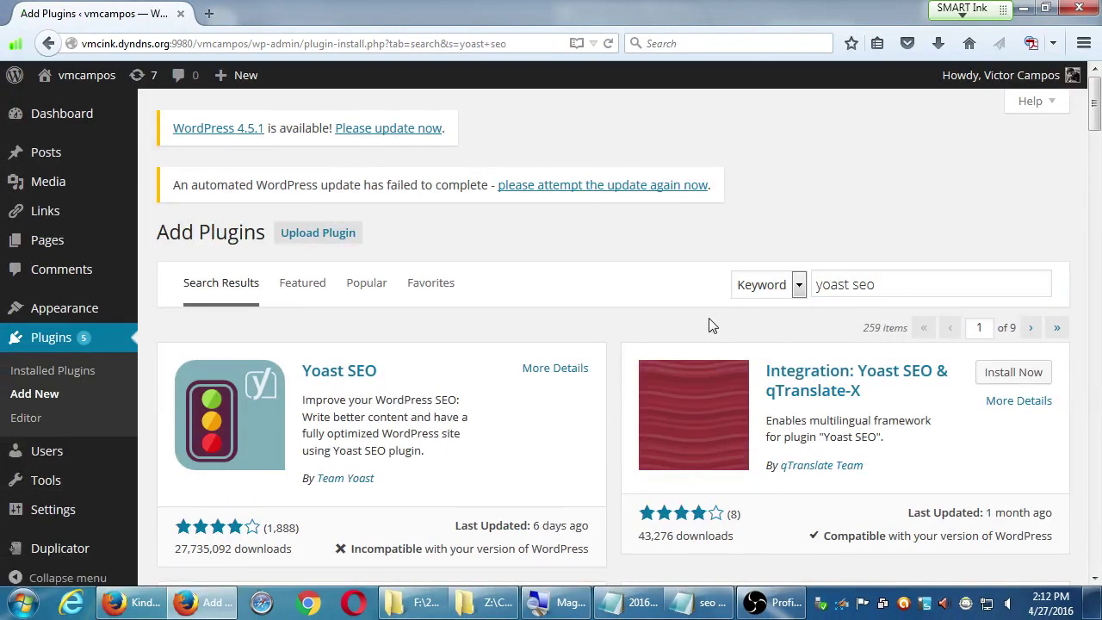
- Return to the Notepad notes and add the indented line "Yoast SEO and/or All-in-One SEO Pack" below the plugins line
click(605, 602)
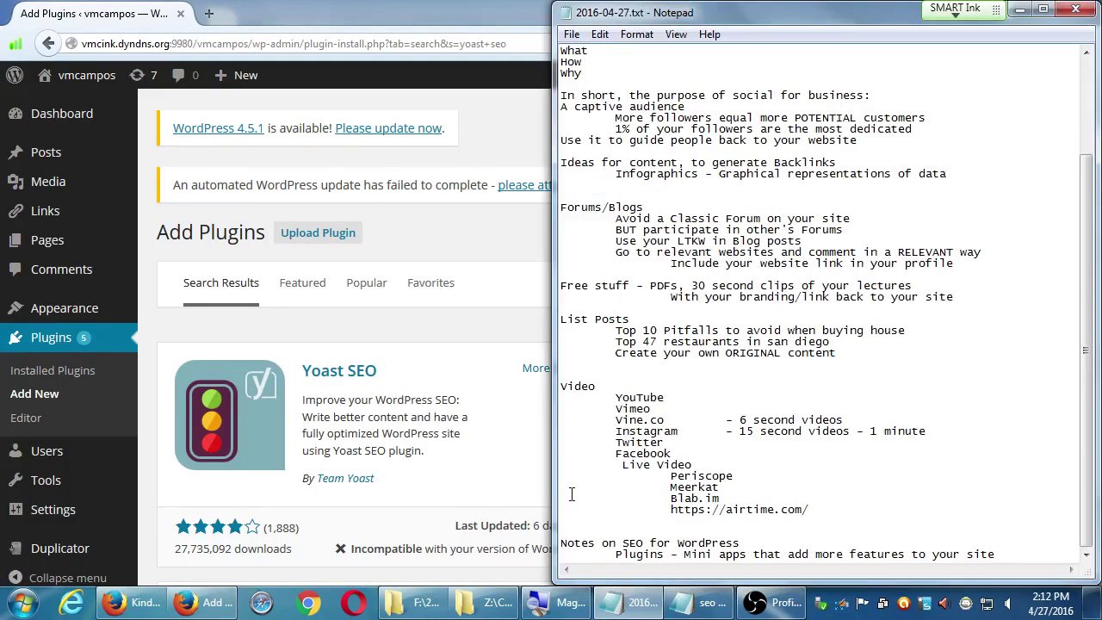
scroll(580, 493, down, 1)
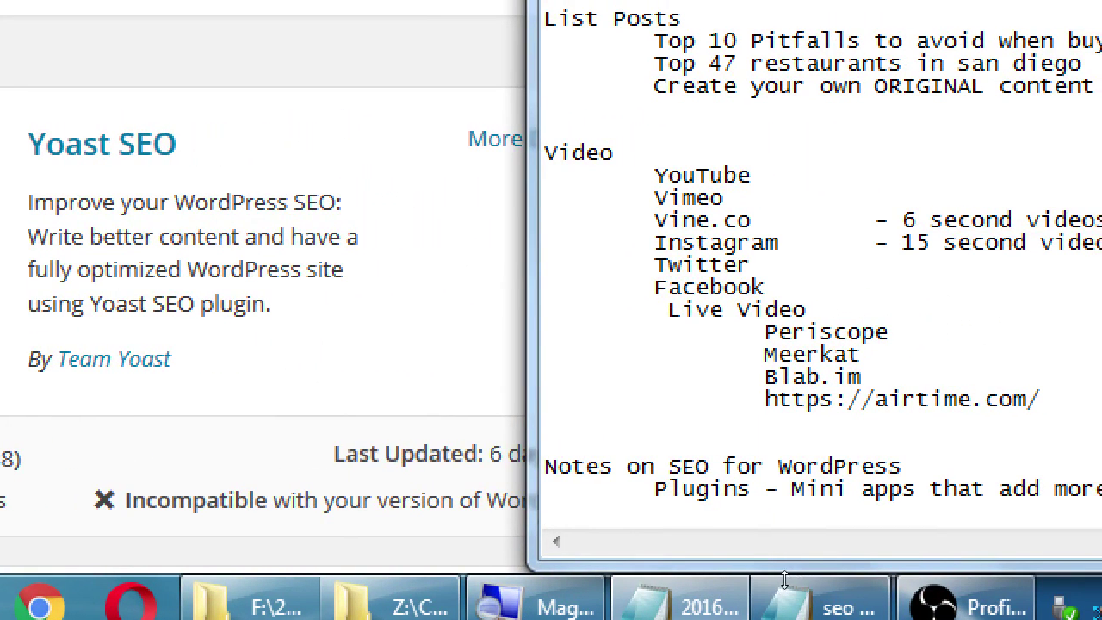
key(Tab)
text(Yoast SE)
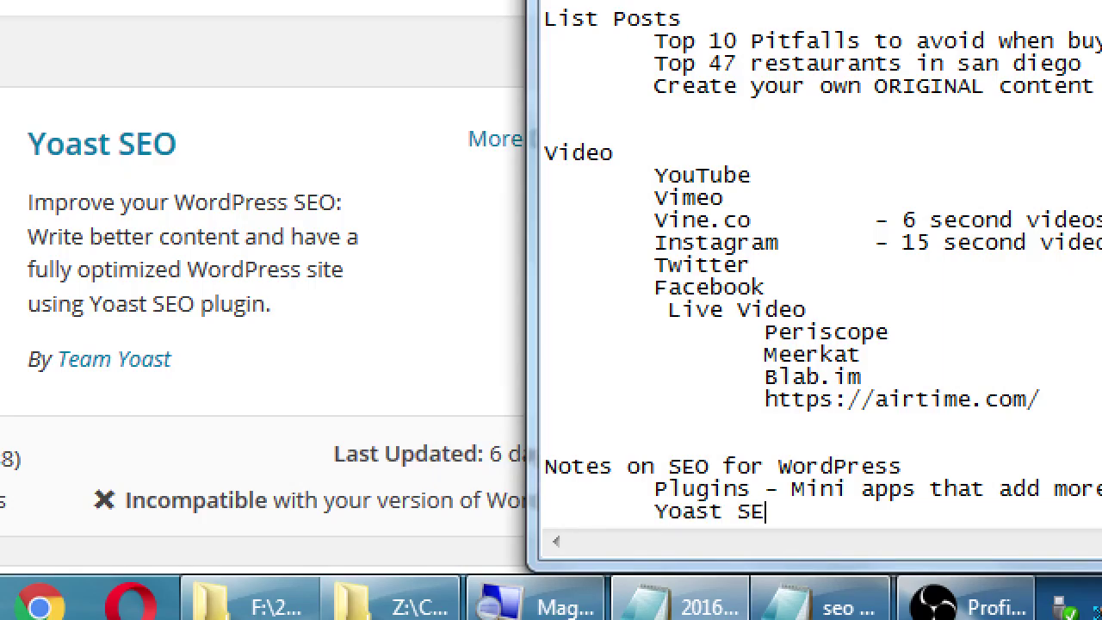
text(O -)
key(BackSpace)
key(BackSpace)
text(a/d)
key(BackSpace)
key(BackSpace)
text(nd/or)
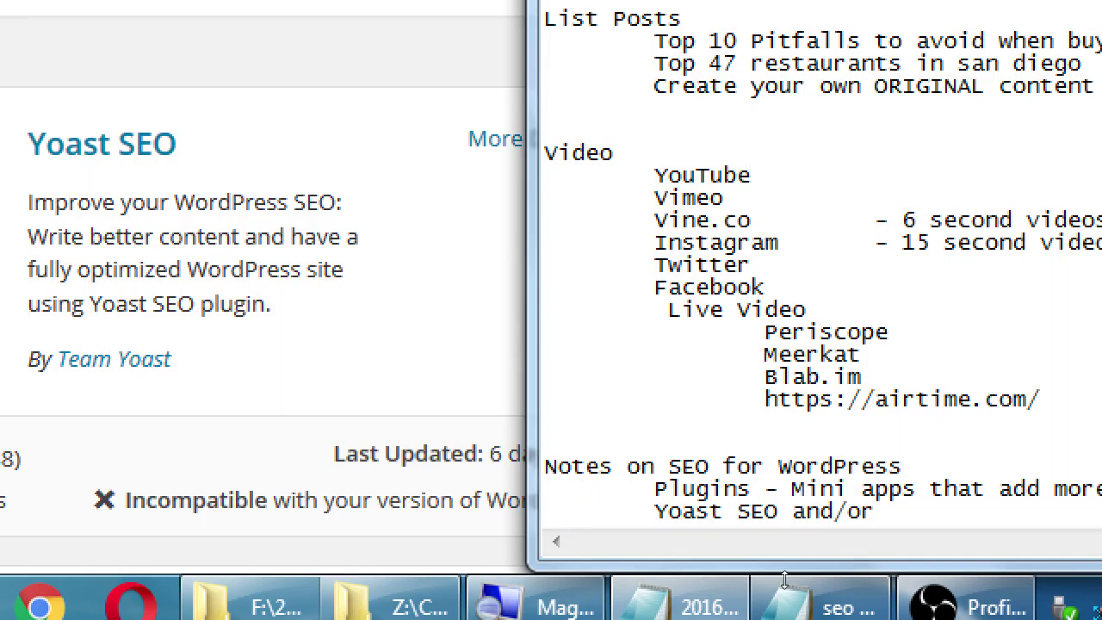
text( All -in-One SEO)
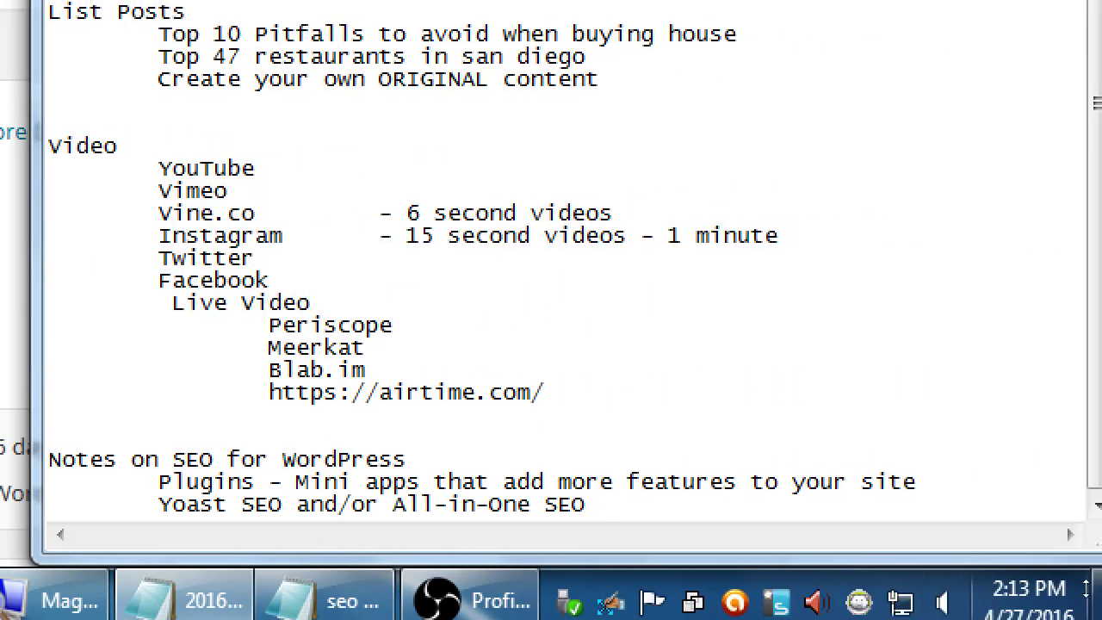
text( Pack)
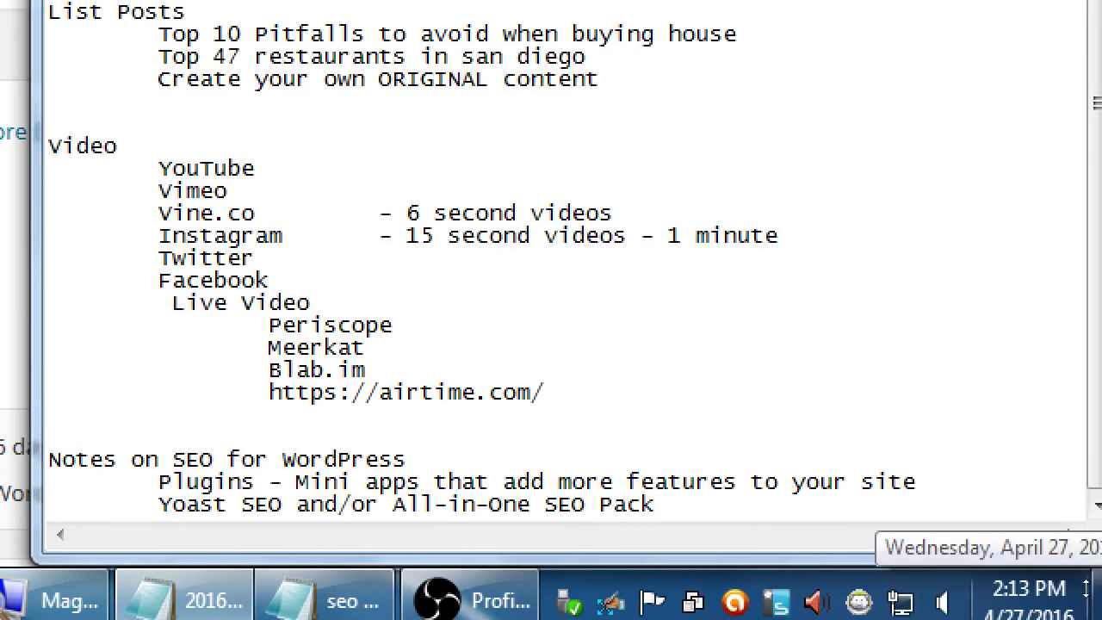
key(shift+Home)
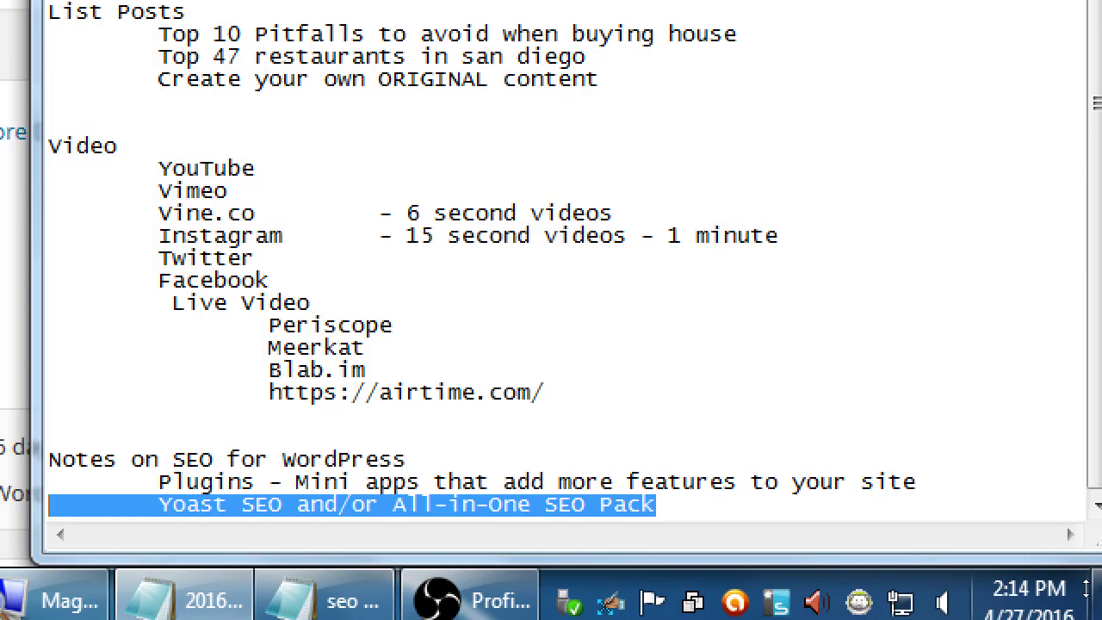
key(Left)
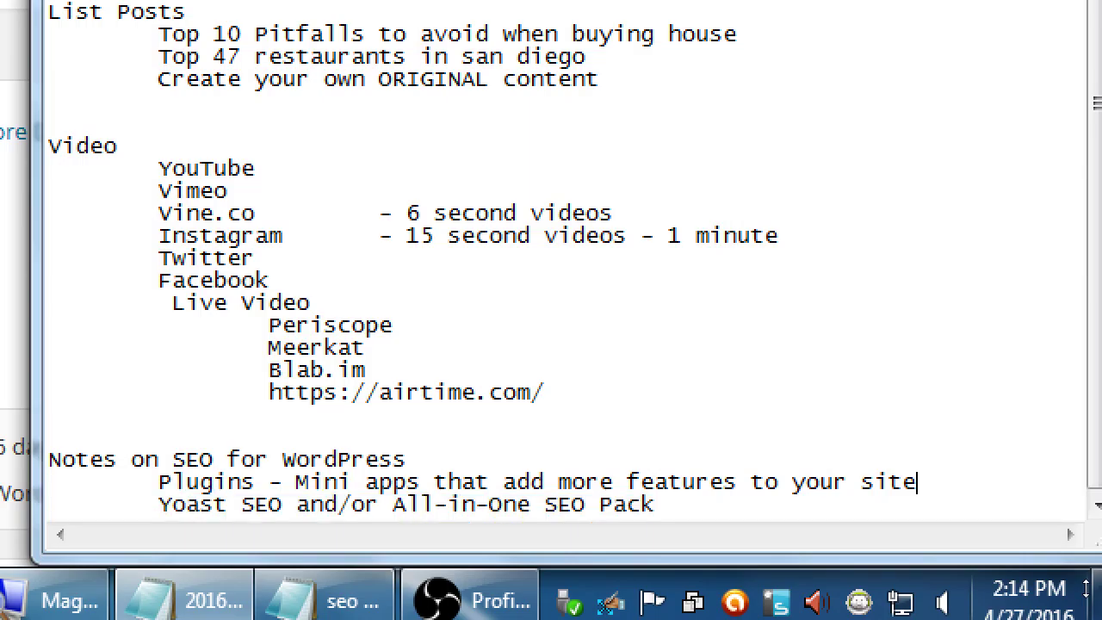
- Add the further-indented line "Recommended: Use one plugin for one task" directly below the Plugins line in the notes
key(Return)
key(Tab)
key(Tab)
key(Down)
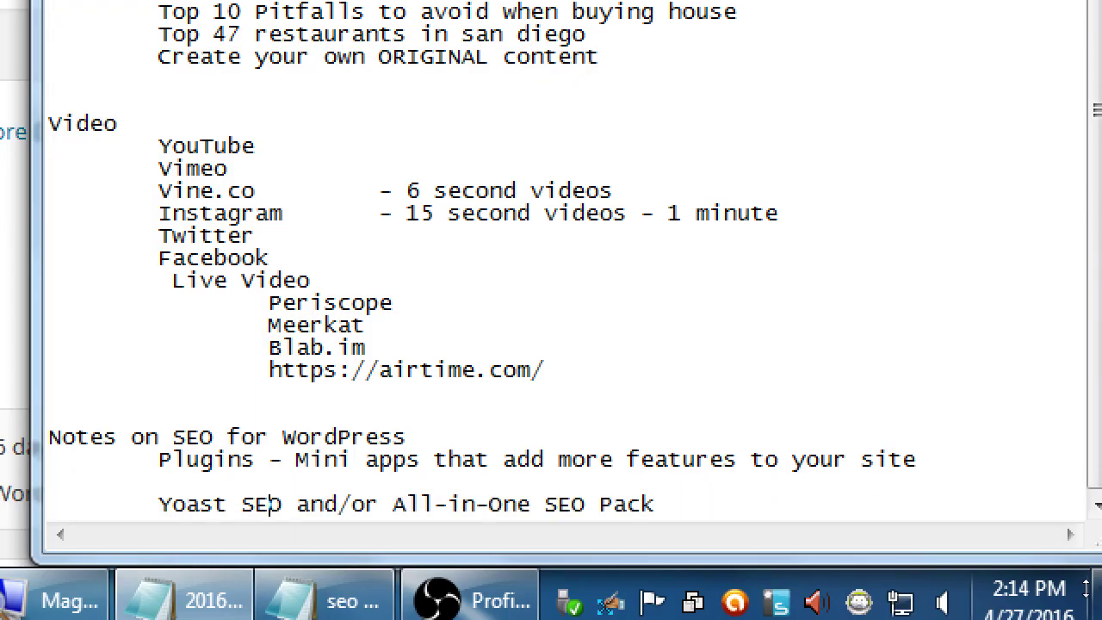
key(Up)
text(Recommended:)
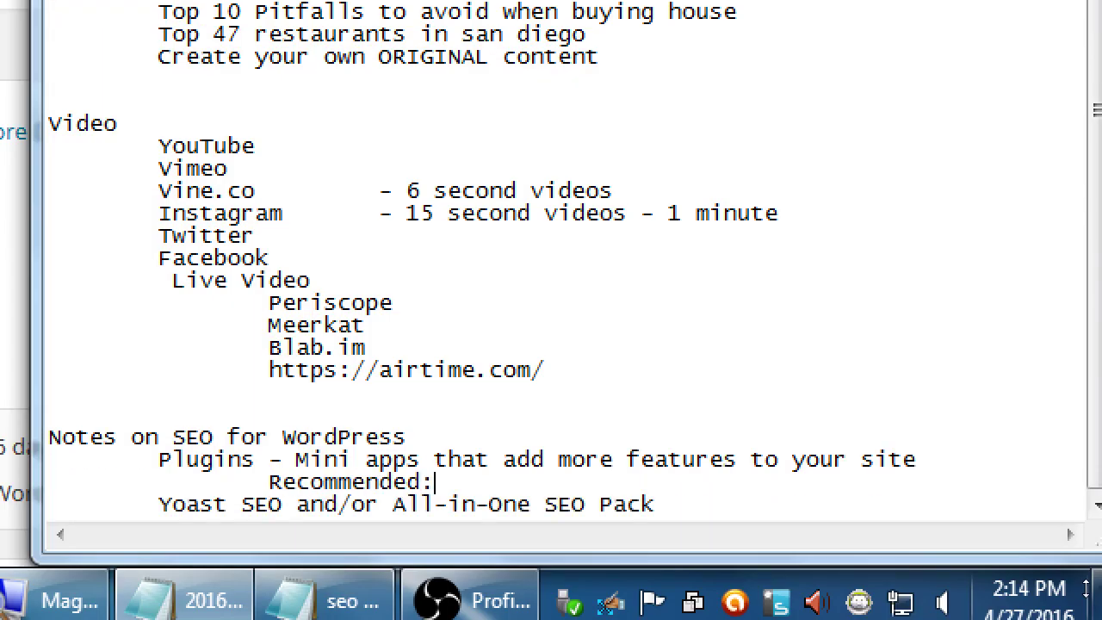
text( Use one )
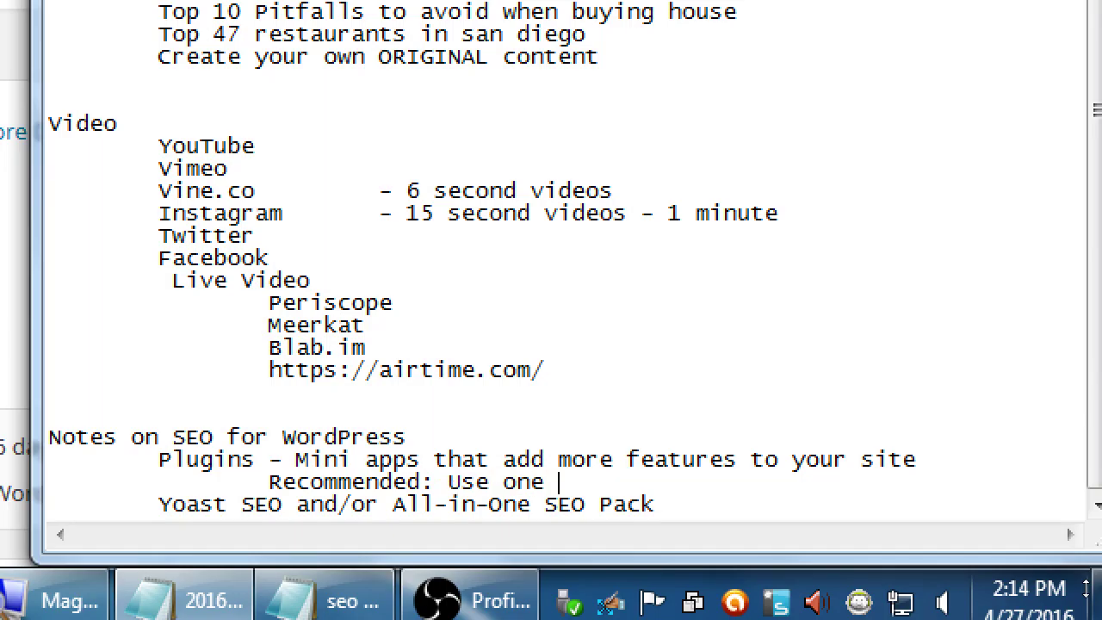
text(plugin for one)
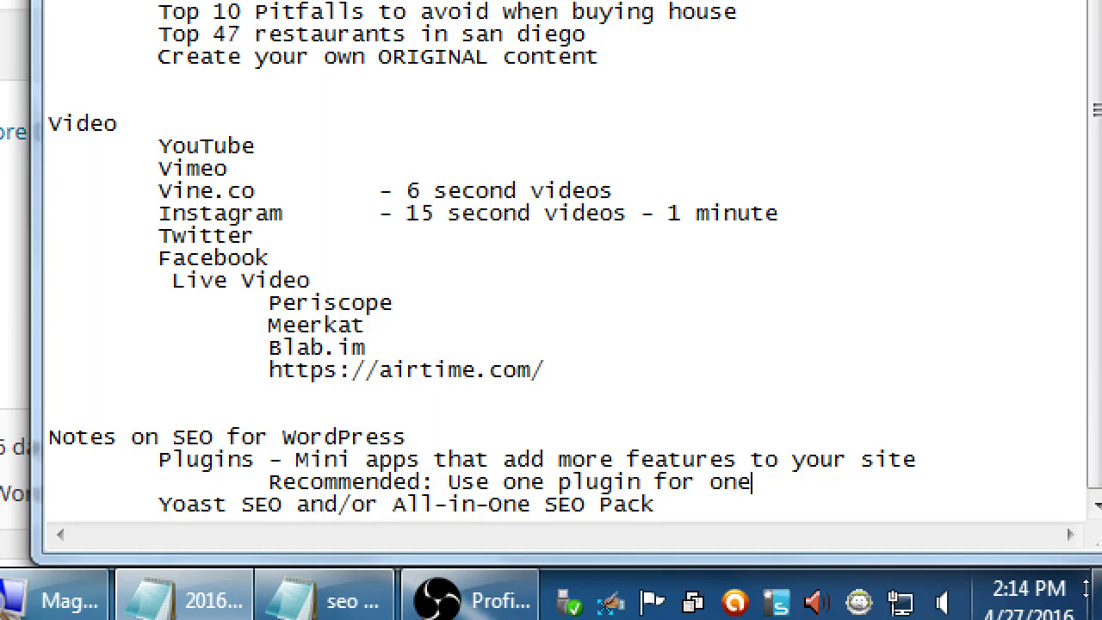
text( task)
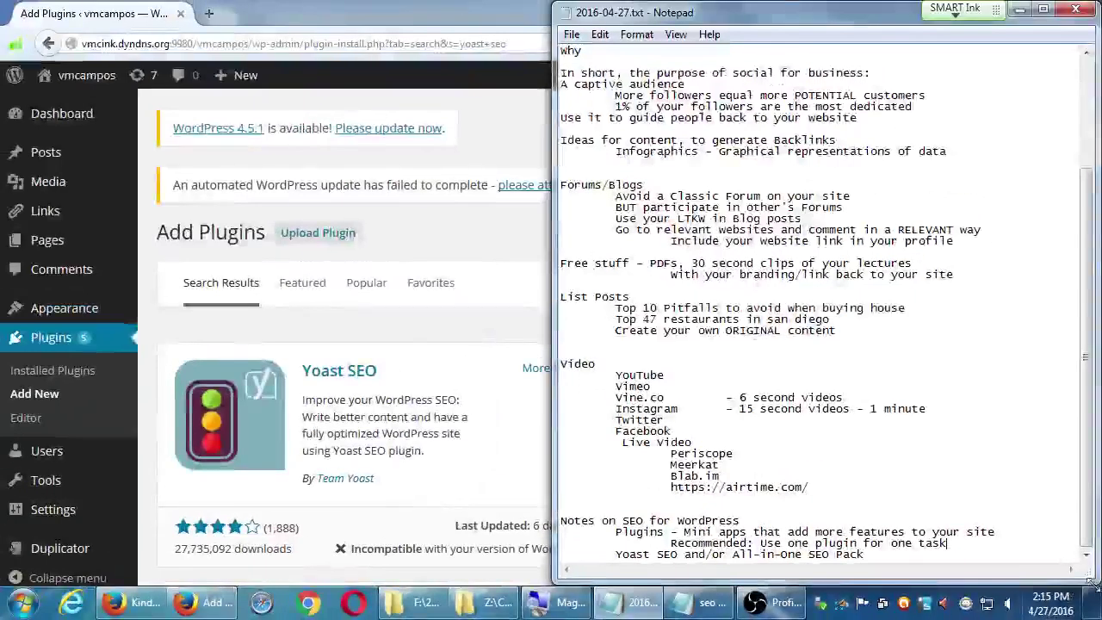
- Switch back to Firefox and look through the plugin search results for "yoast seo"
click(420, 330)
scroll(421, 335, down, 1)
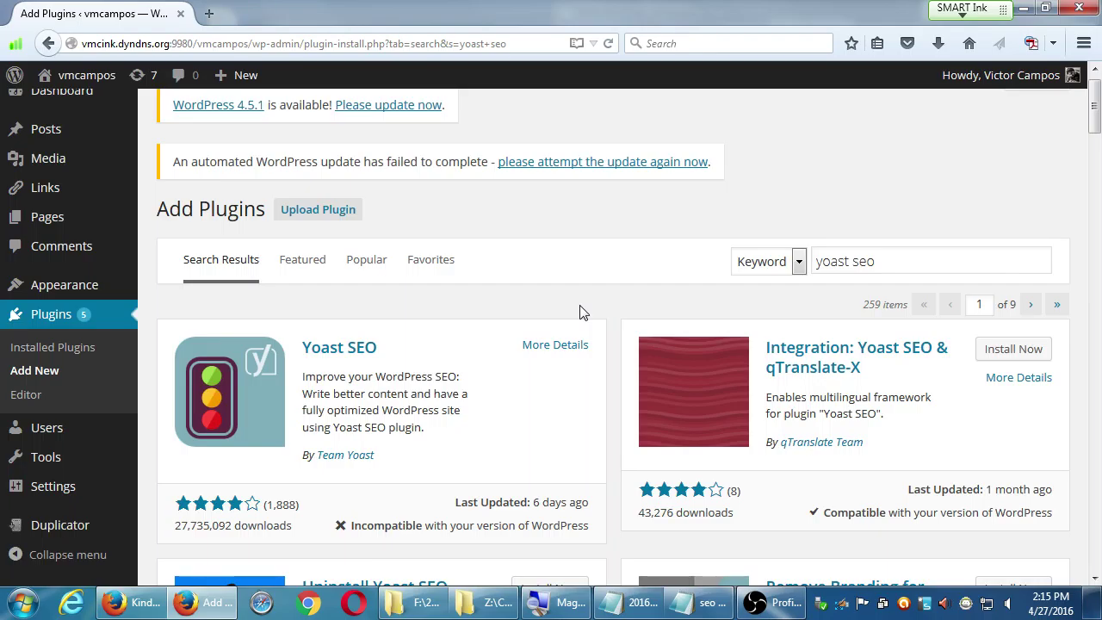
scroll(607, 301, down, 4)
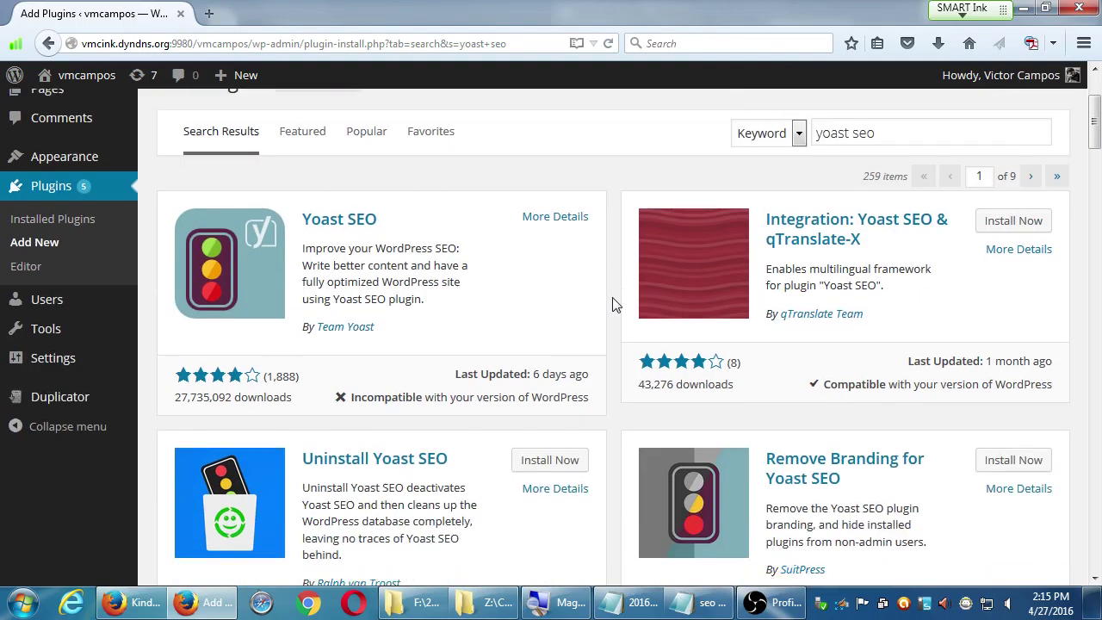
scroll(609, 303, down, 8)
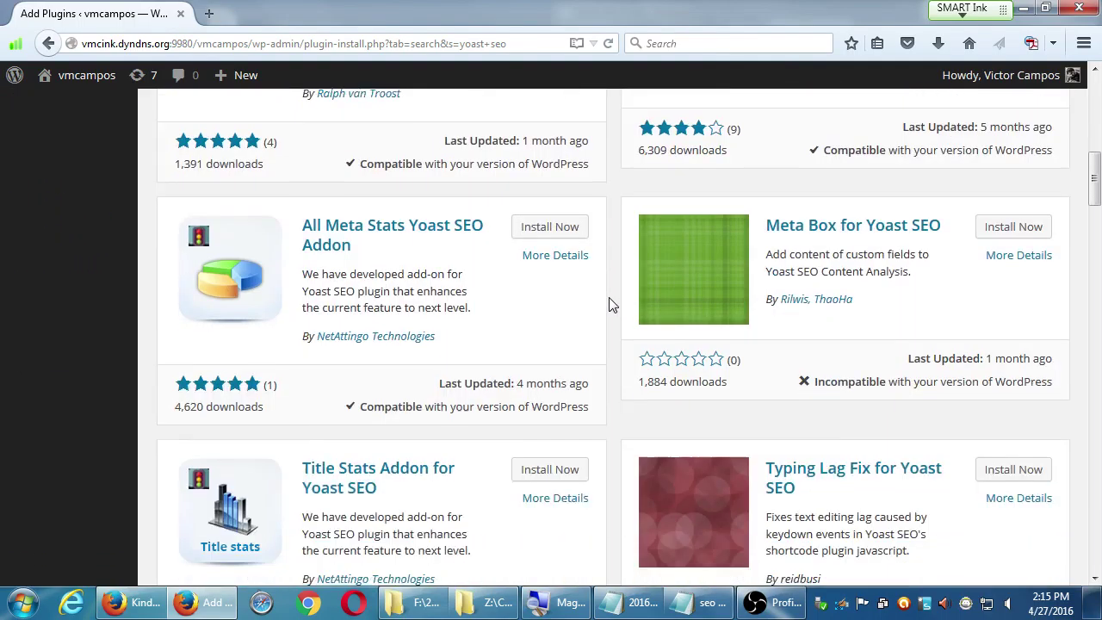
scroll(609, 302, down, 5)
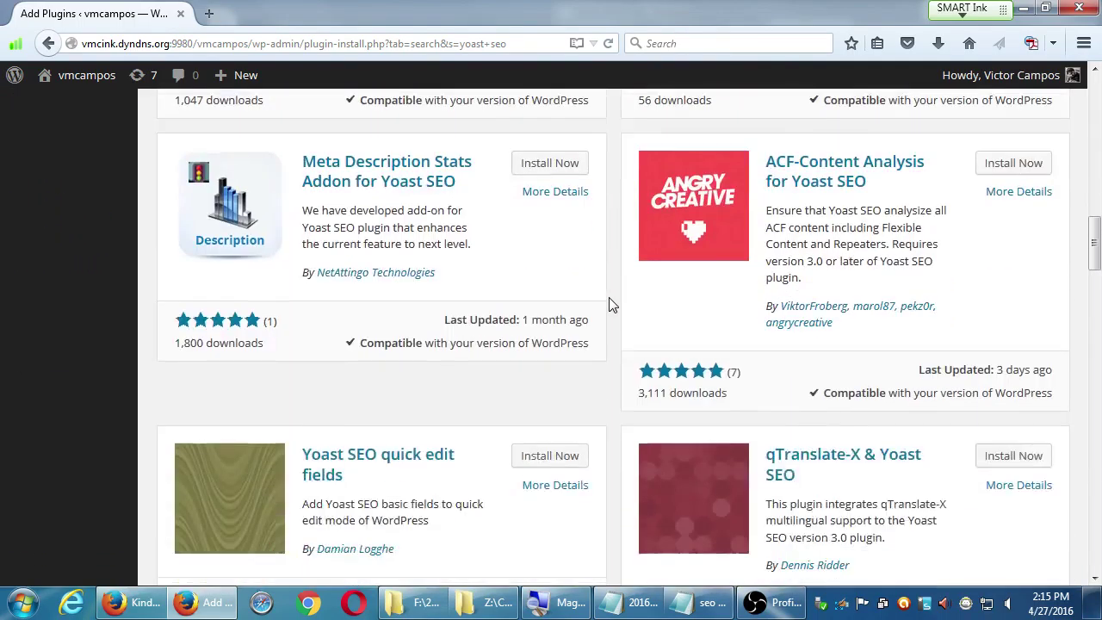
scroll(609, 303, up, 2)
scroll(609, 303, up, 12)
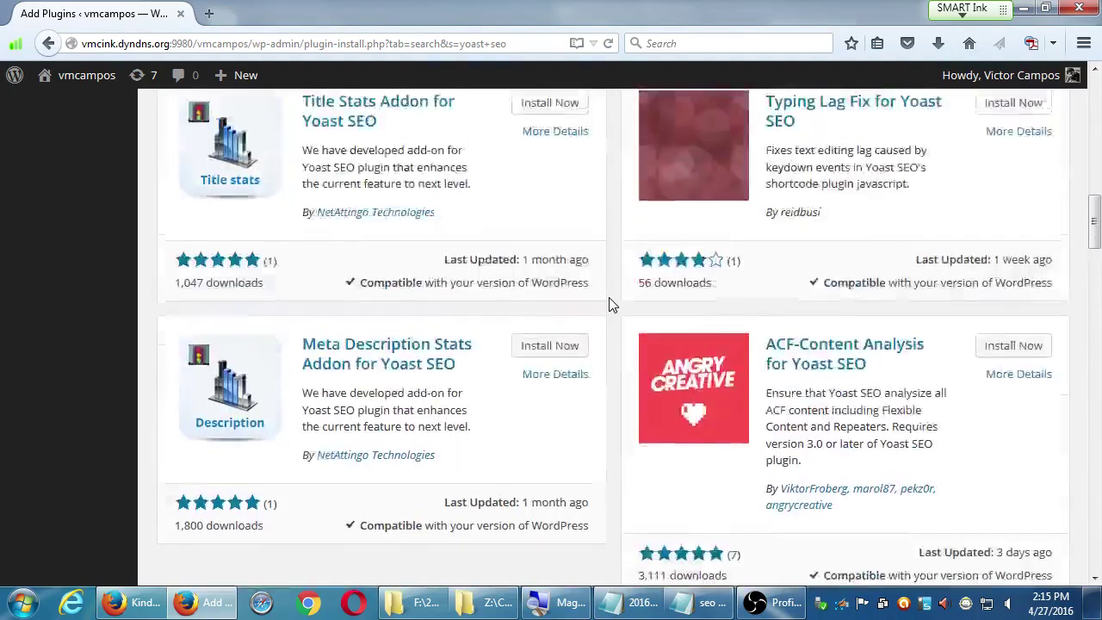
scroll(609, 301, up, 3)
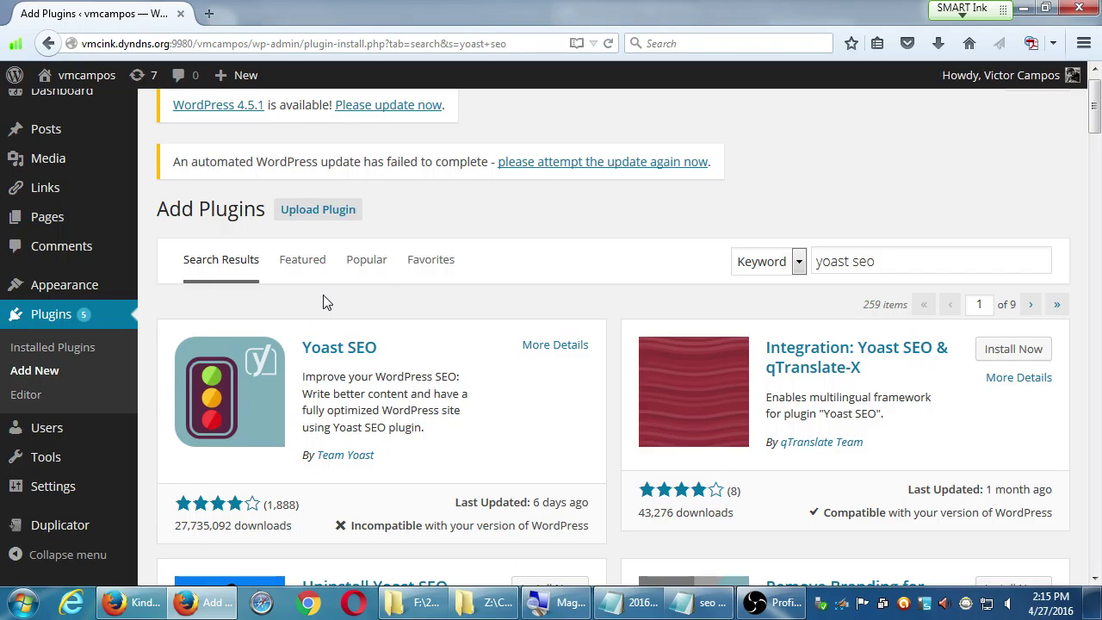
scroll(23, 455, down, 5)
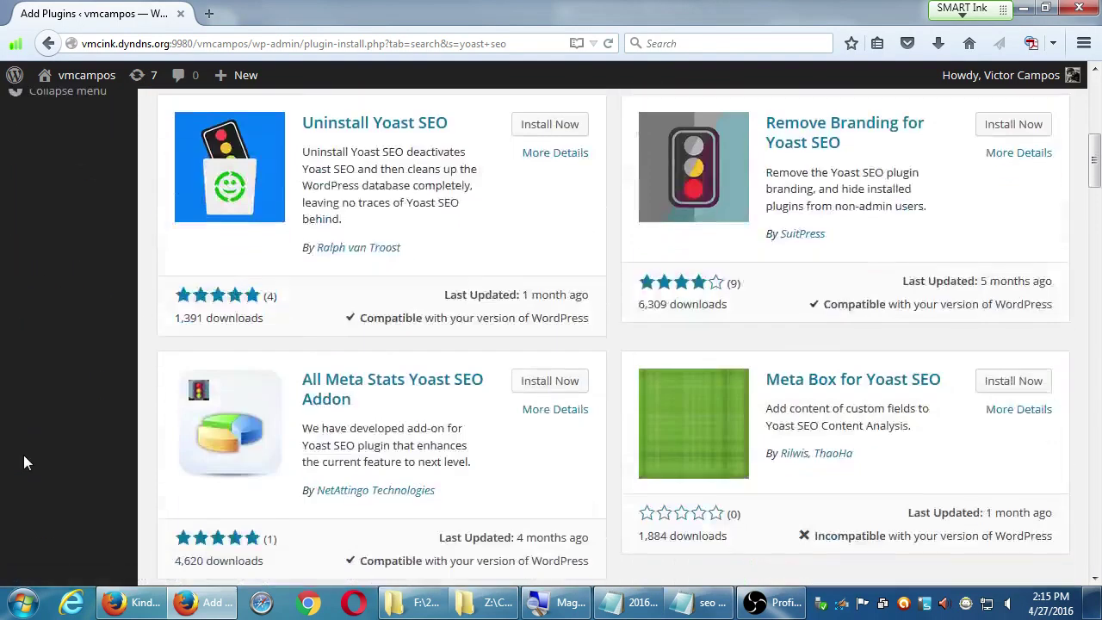
scroll(23, 455, up, 5)
scroll(26, 454, down, 2)
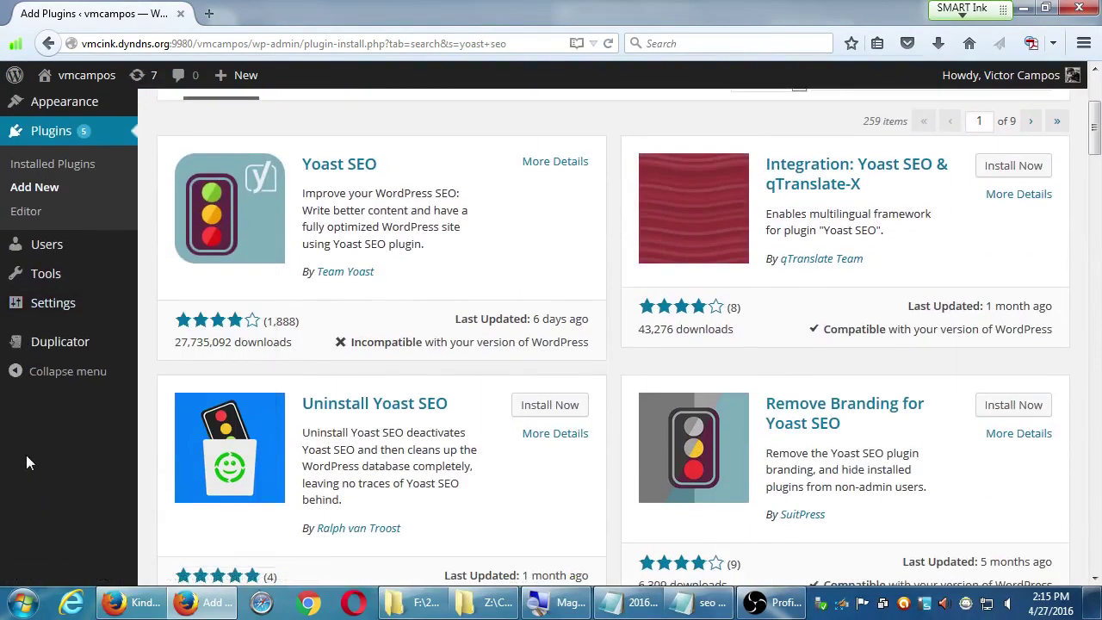
scroll(26, 456, up, 3)
scroll(30, 454, down, 1)
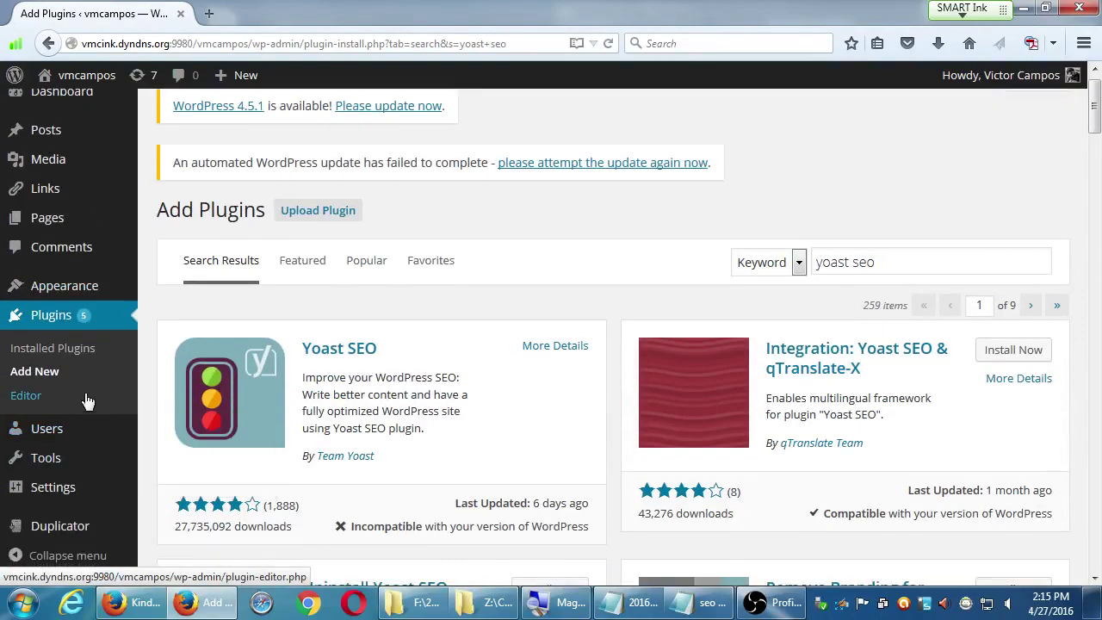
- Open the list of installed plugins and activate the WordPress SEO plugin by Team Yoast
click(74, 346)
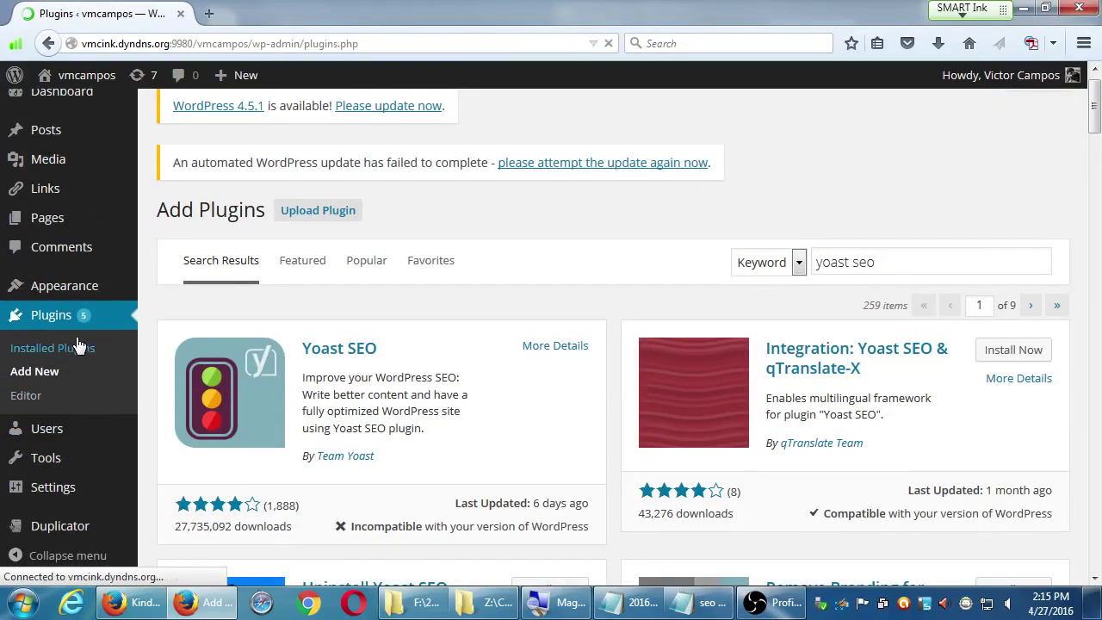
scroll(99, 344, down, 2)
scroll(426, 348, down, 2)
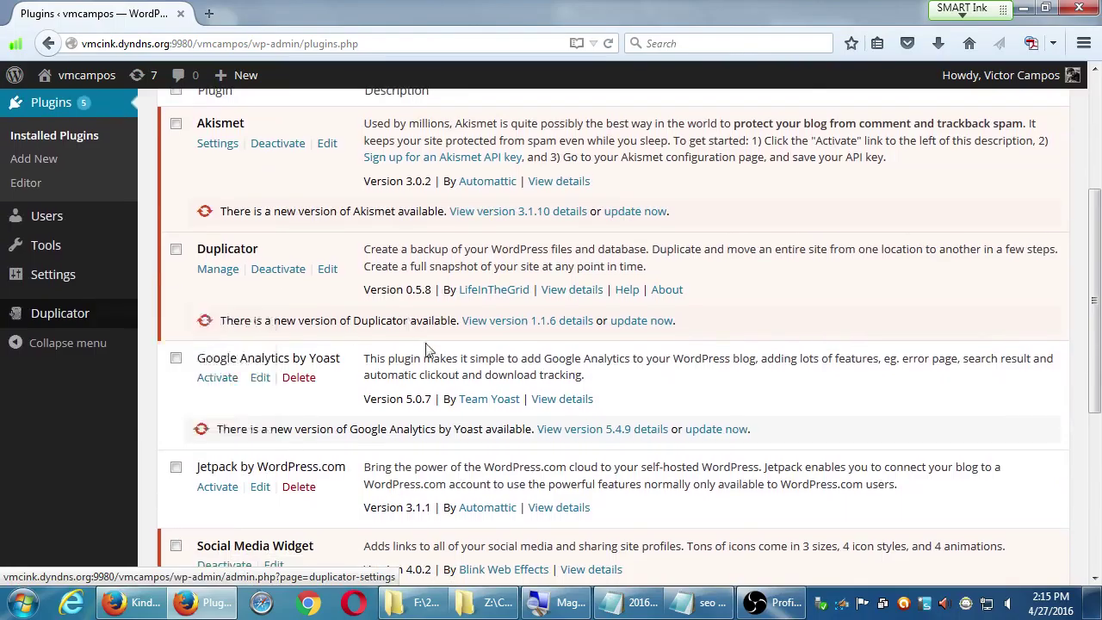
scroll(426, 348, down, 4)
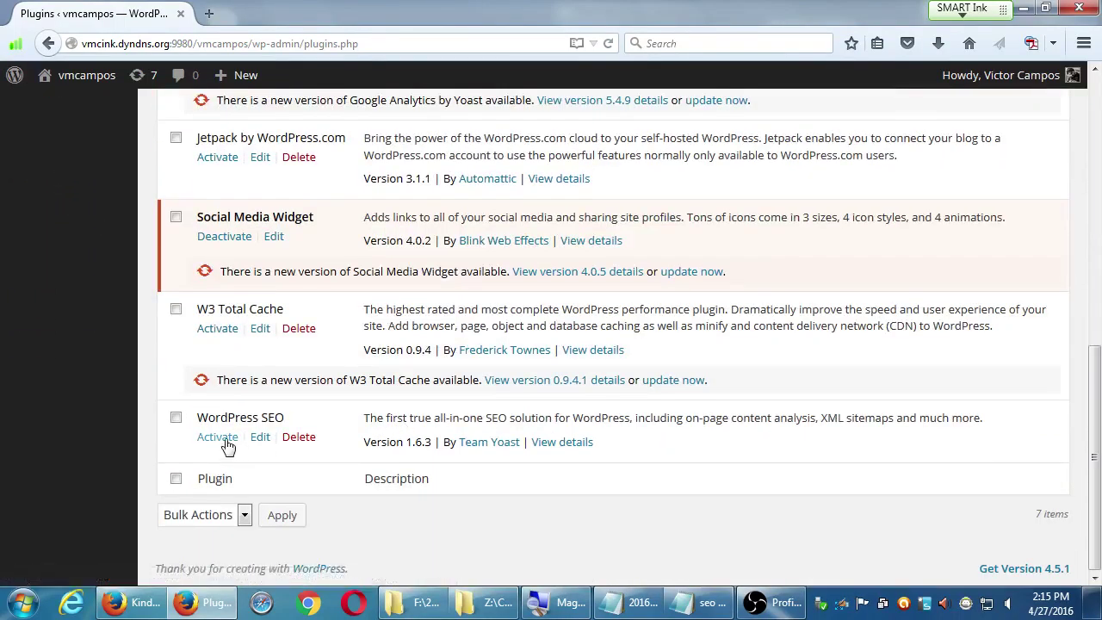
click(218, 437)
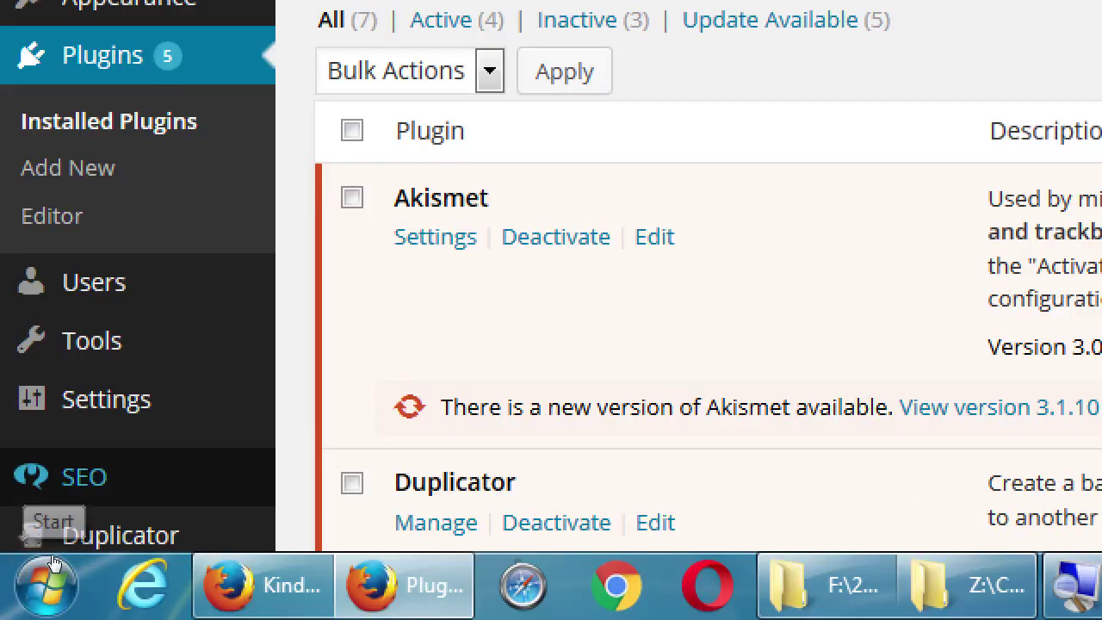
- Review the SEO plugin's XML Sitemaps settings and check the site's XML sitemap page, closing it again
mouse_move(54, 495)
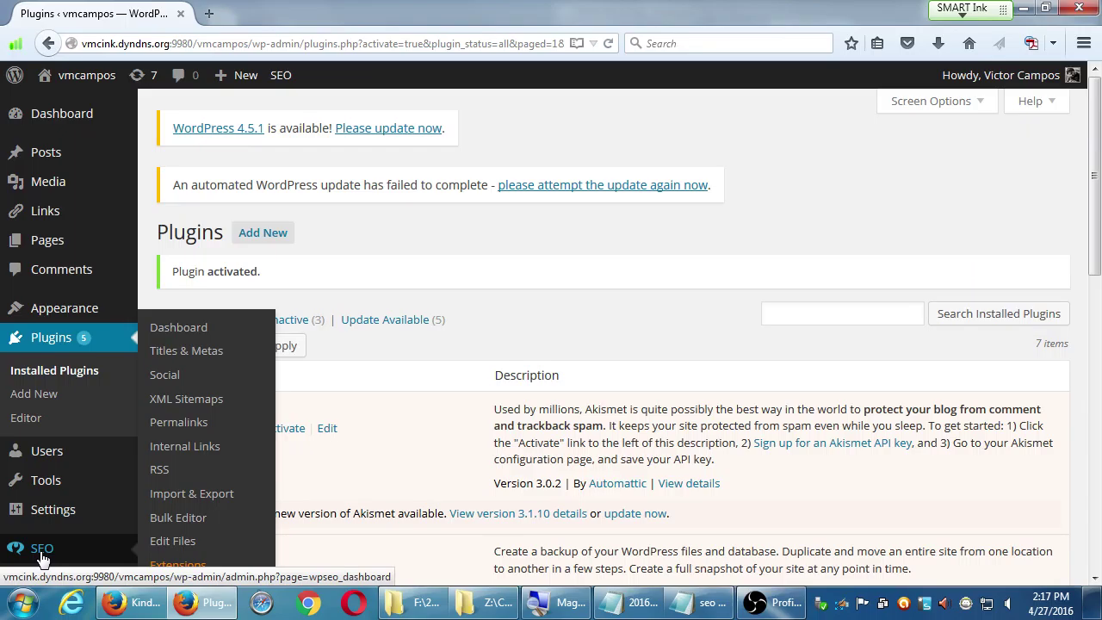
click(188, 401)
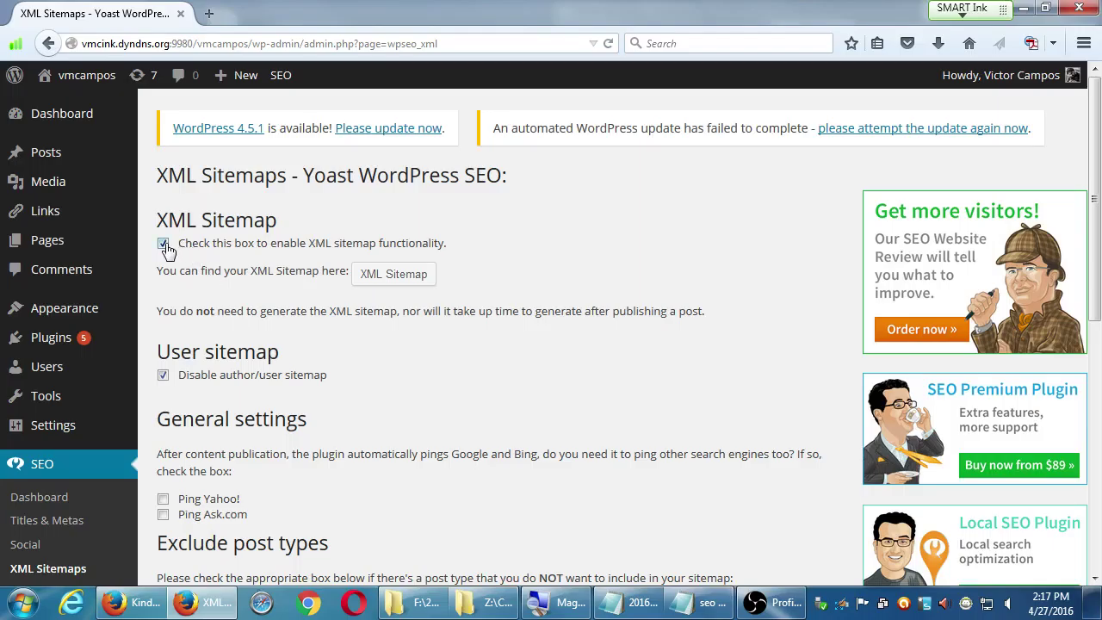
scroll(174, 340, down, 1)
scroll(198, 396, down, 6)
scroll(209, 416, up, 5)
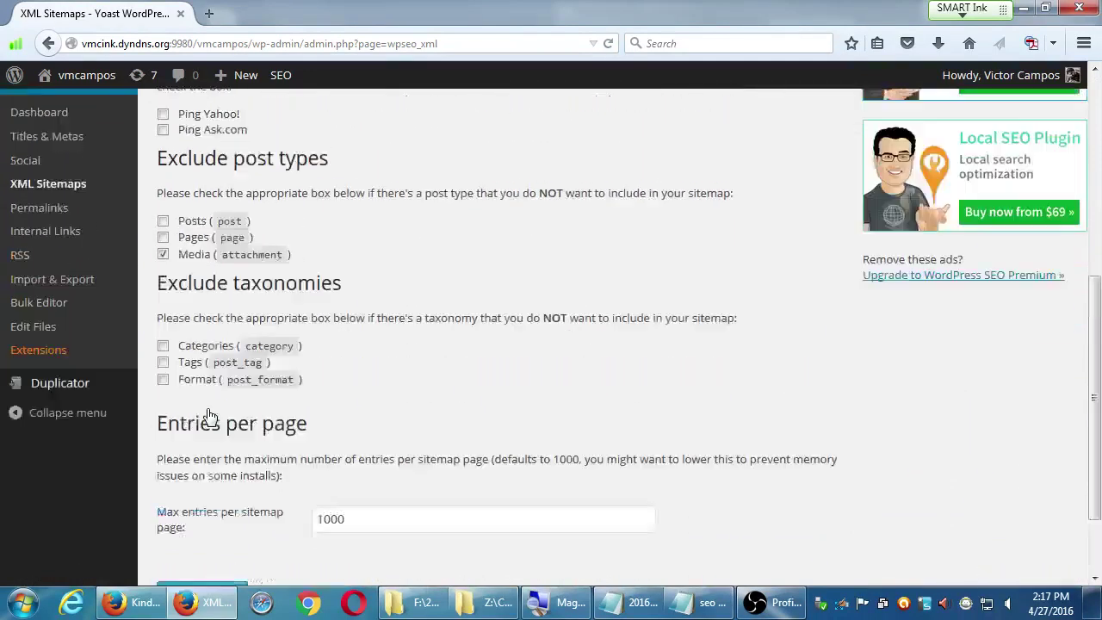
scroll(209, 415, up, 2)
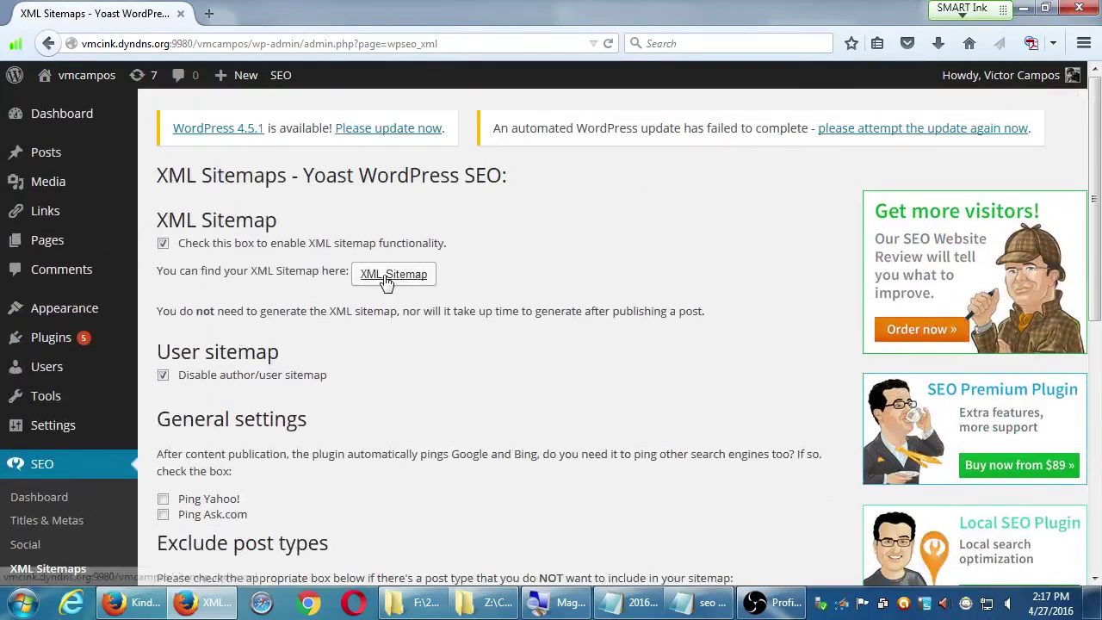
click(386, 281)
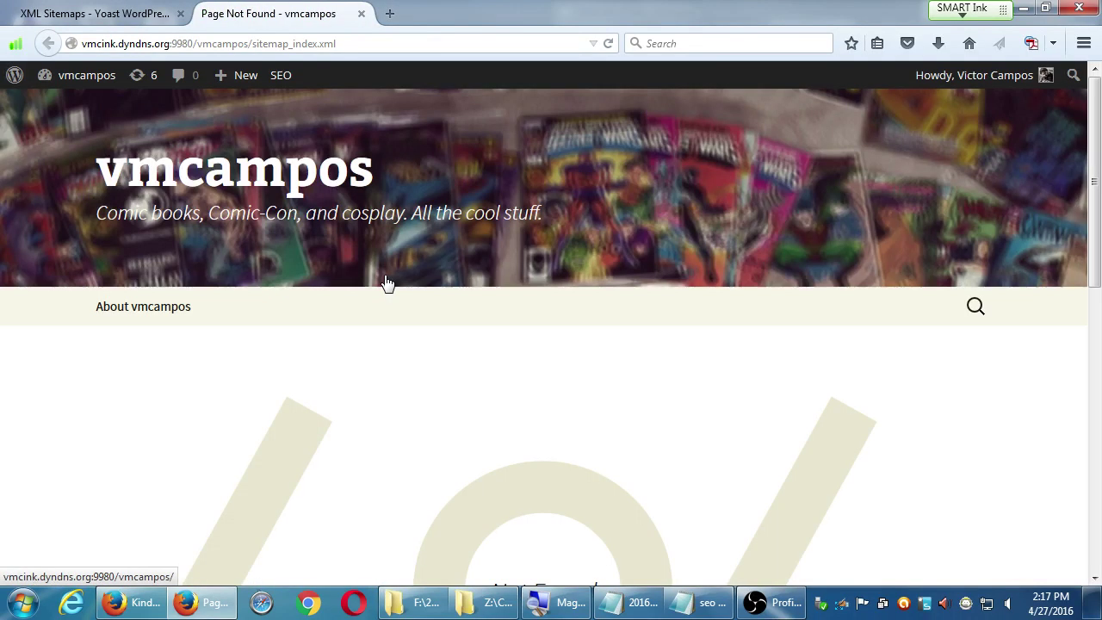
middle_click(317, 8)
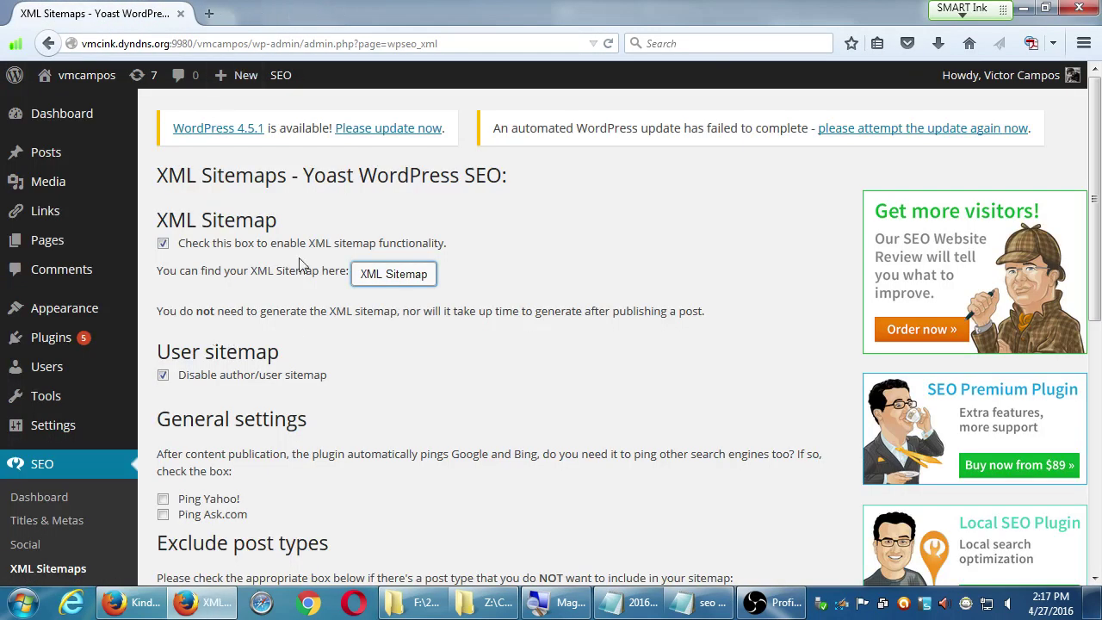
- Disable the XML sitemap functionality and save the settings
click(178, 248)
scroll(209, 354, down, 4)
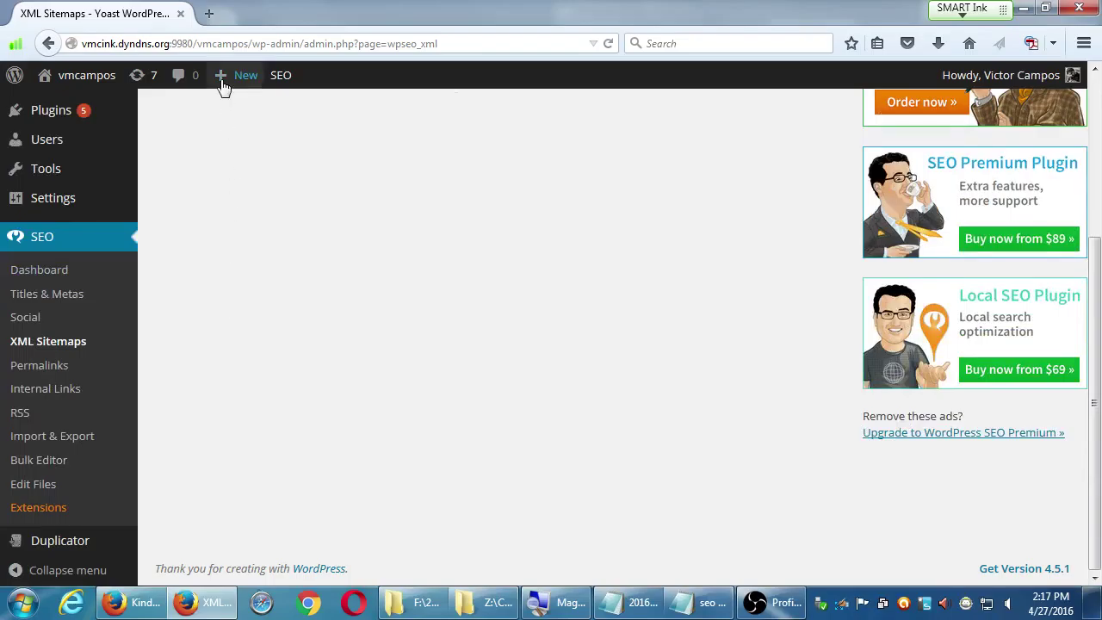
scroll(182, 252, up, 4)
click(182, 293)
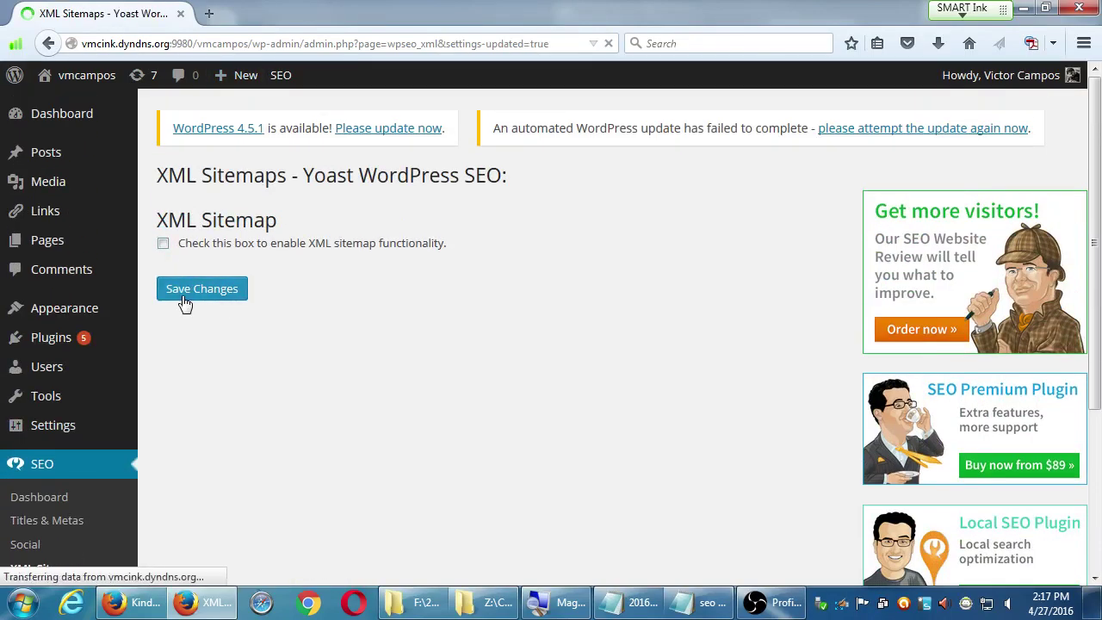
- Enable the XML sitemap functionality again and save the settings
click(164, 295)
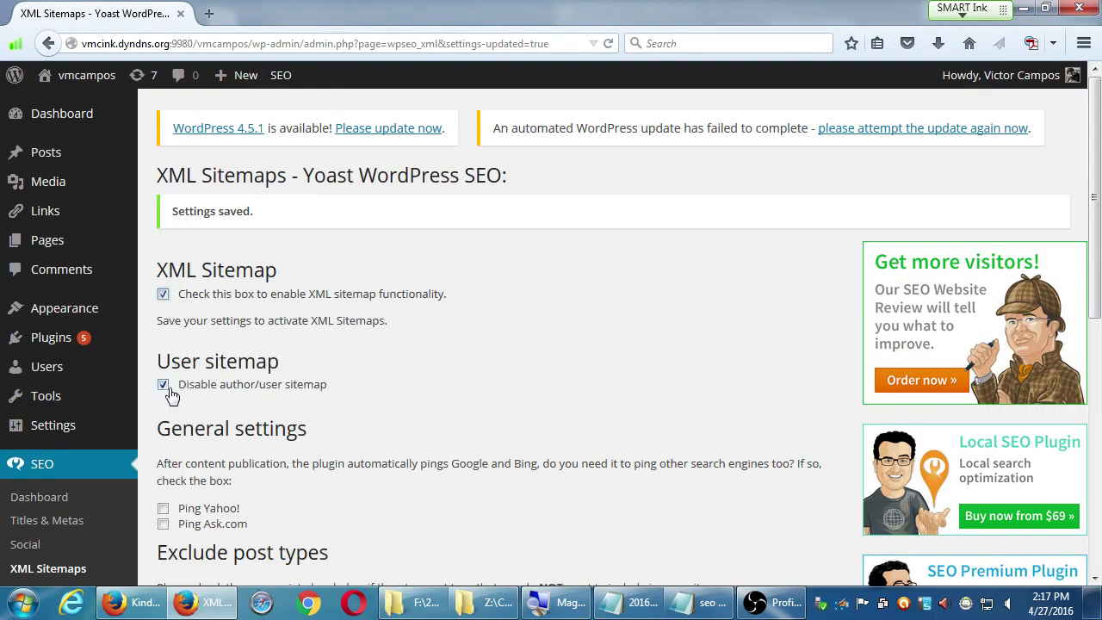
scroll(169, 395, down, 4)
scroll(172, 432, down, 3)
click(190, 498)
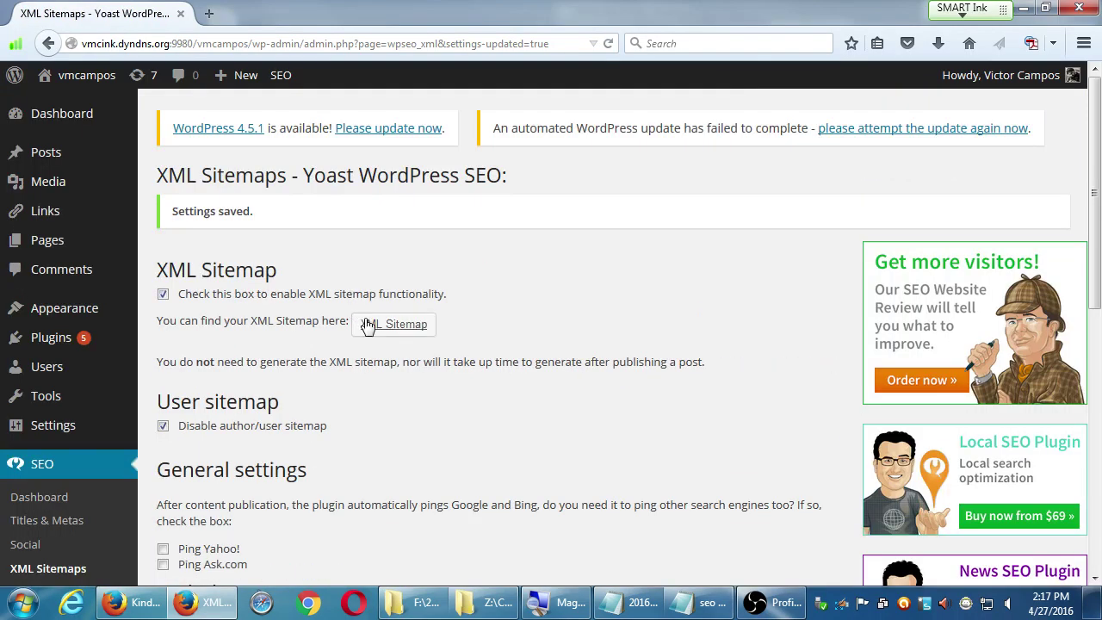
- Open the site's XML sitemap index and inspect its source code in a maximized window, closing the source view when done
click(367, 325)
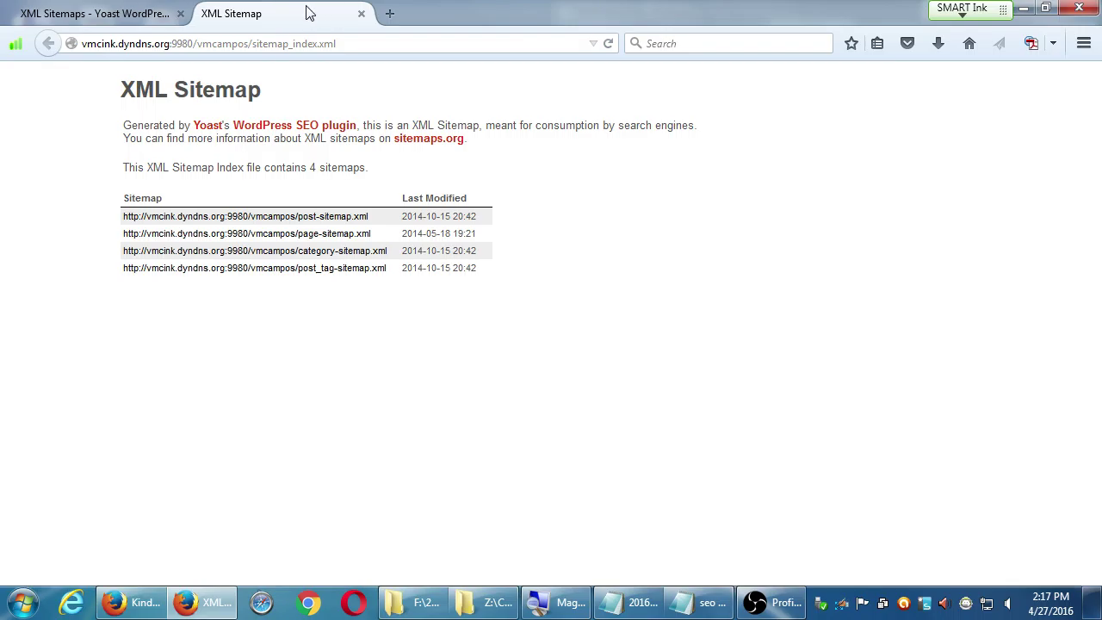
key(ctrl+u)
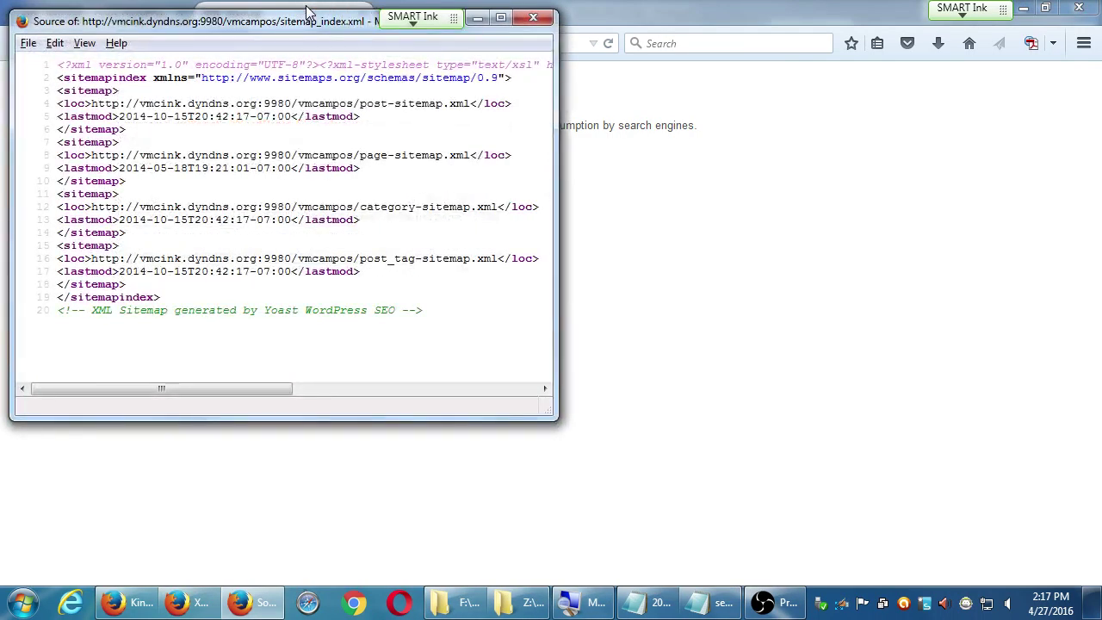
double_click(309, 12)
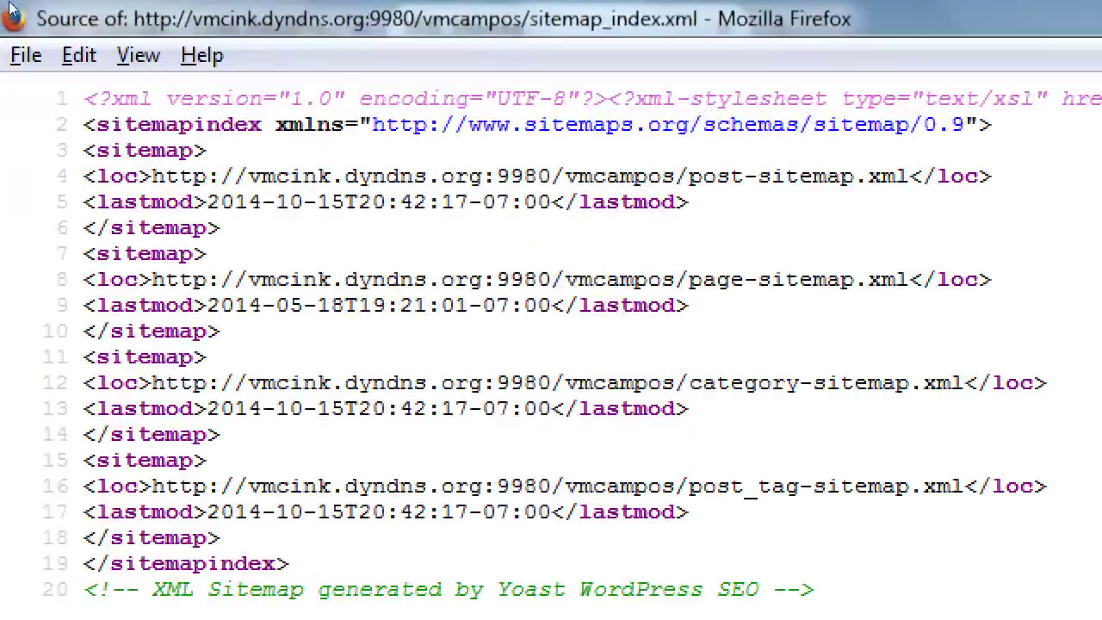
double_click(113, 99)
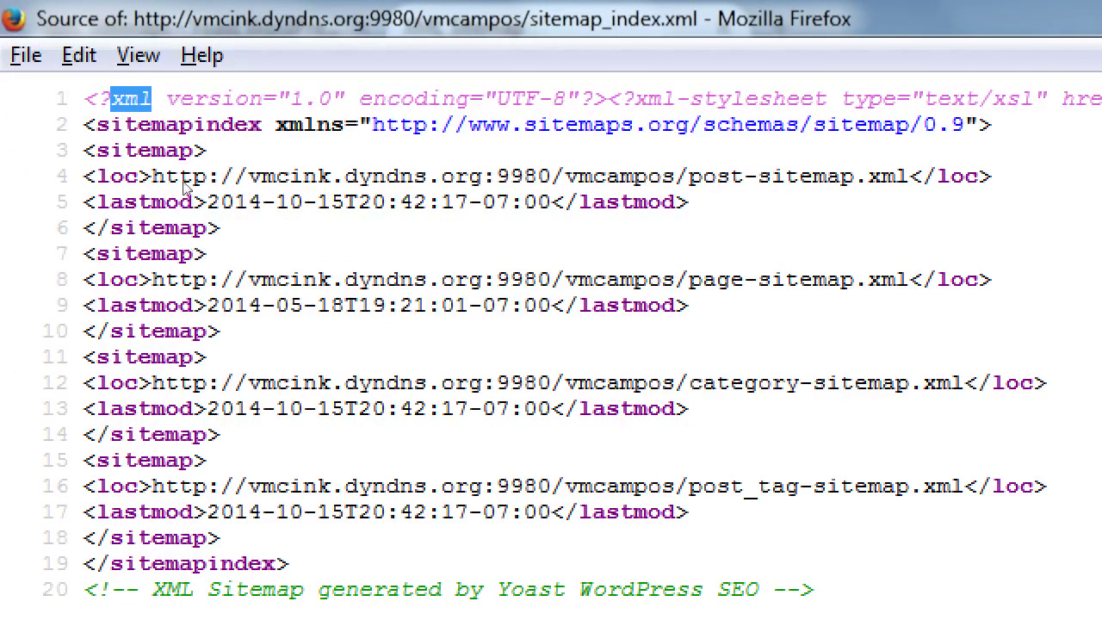
key(ctrl+w)
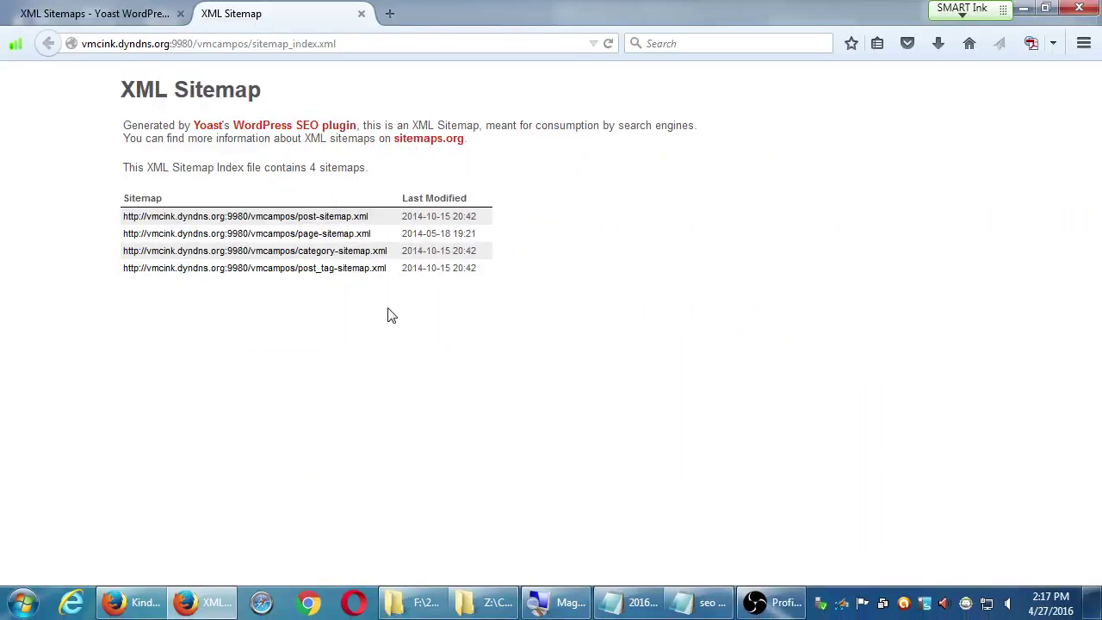
- Open post-sitemap.xml from the sitemap index and look through its source code
click(339, 222)
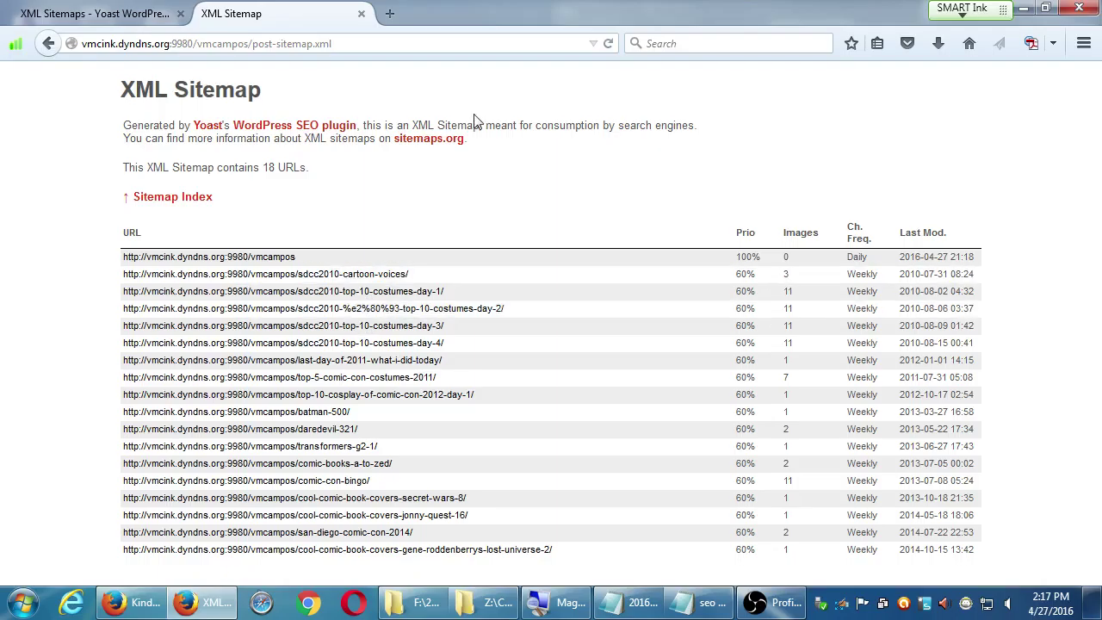
key(ctrl+u)
scroll(518, 123, down, 15)
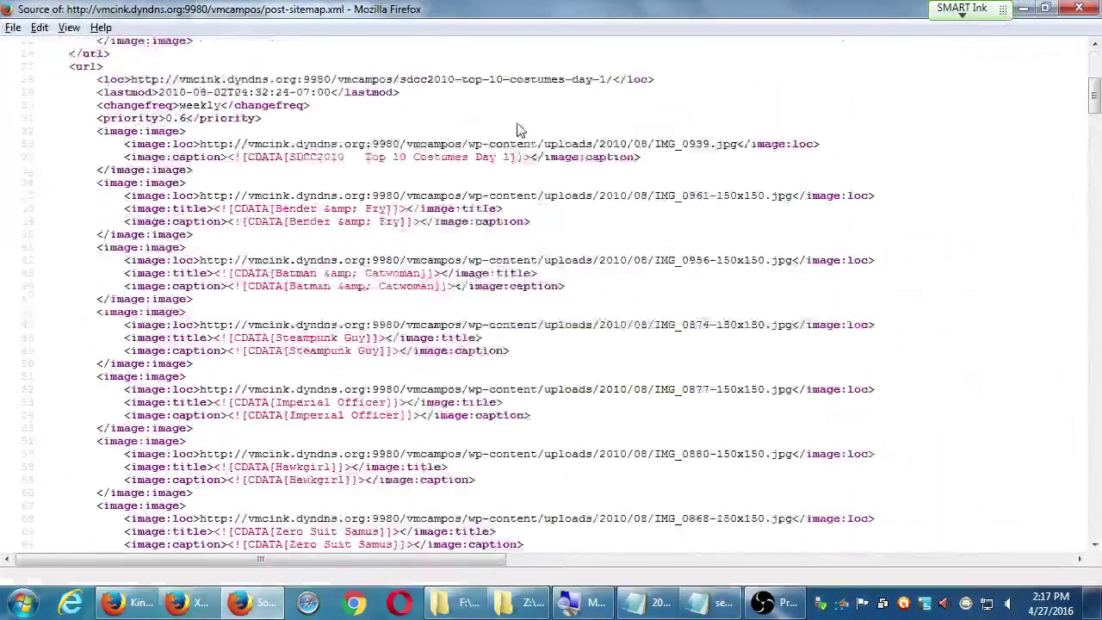
- Look through the rest of the post sitemap's source to its end, close the source view and return to the XML Sitemaps settings
scroll(518, 123, down, 20)
key(ctrl+End)
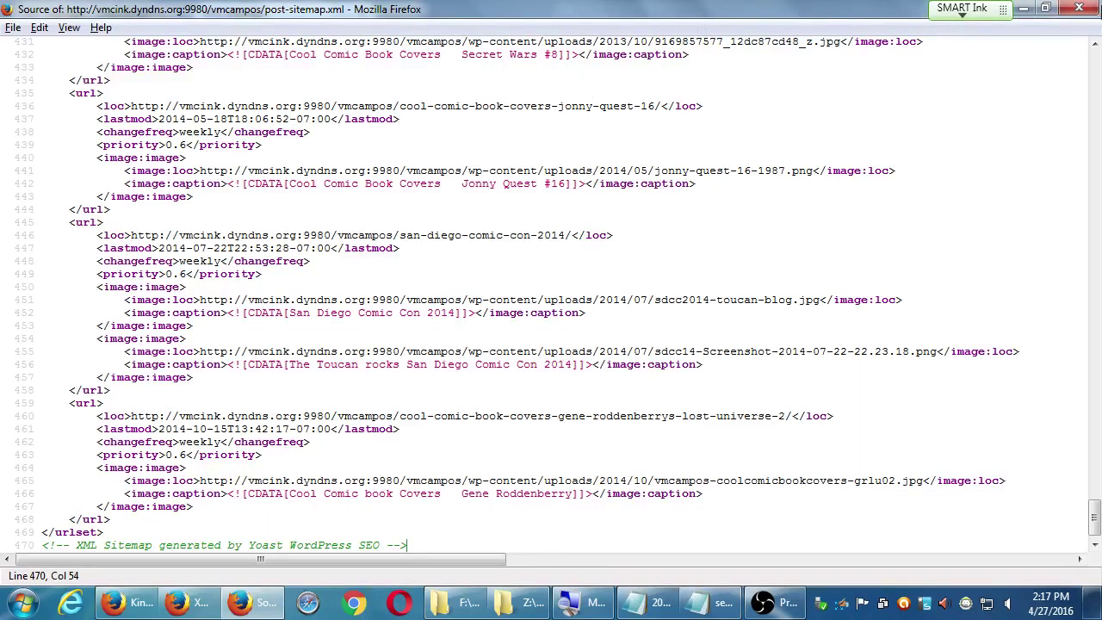
key(ctrl+w)
click(142, 12)
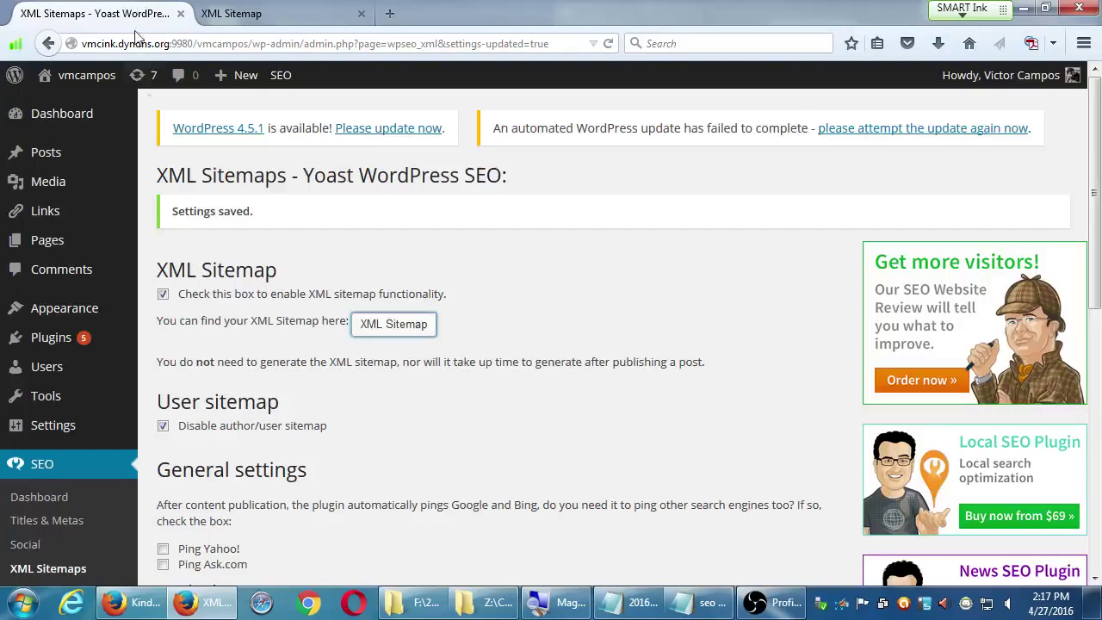
- Open the XML sitemap index from the plugin settings, highlight its web address and return to the XML Sitemaps settings
key(ctrl+plus)
key(ctrl+plus)
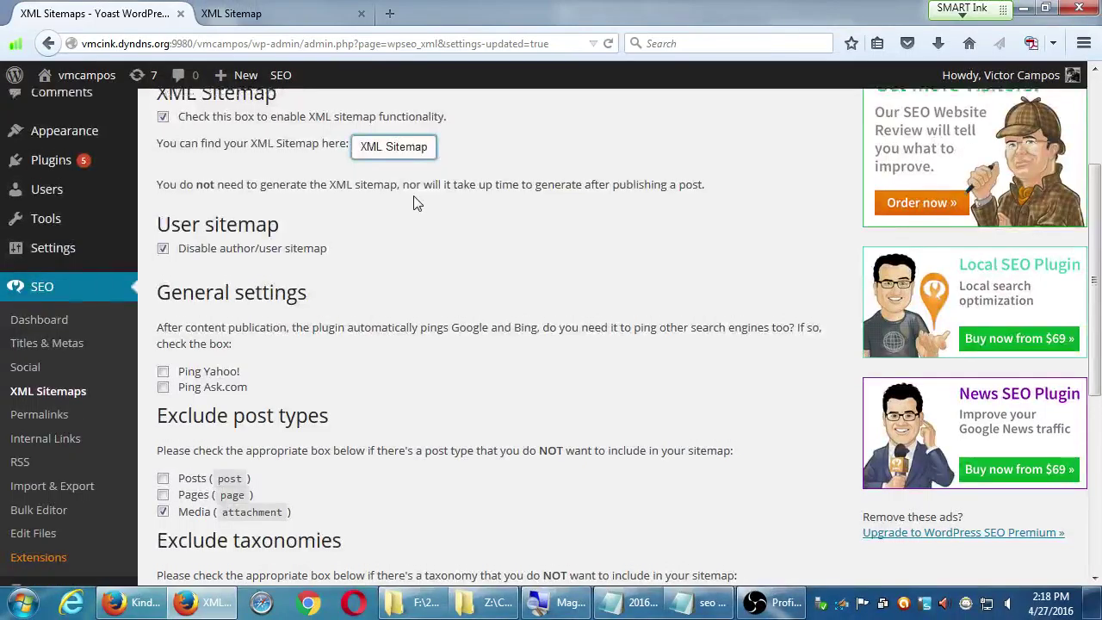
scroll(413, 202, up, 2)
click(389, 232)
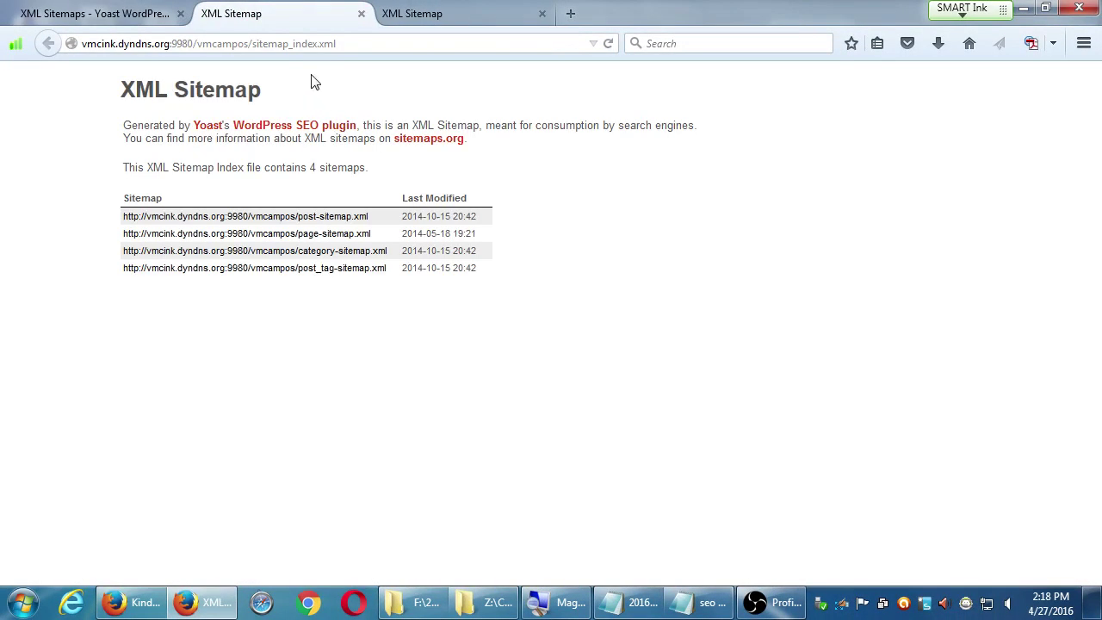
click(286, 43)
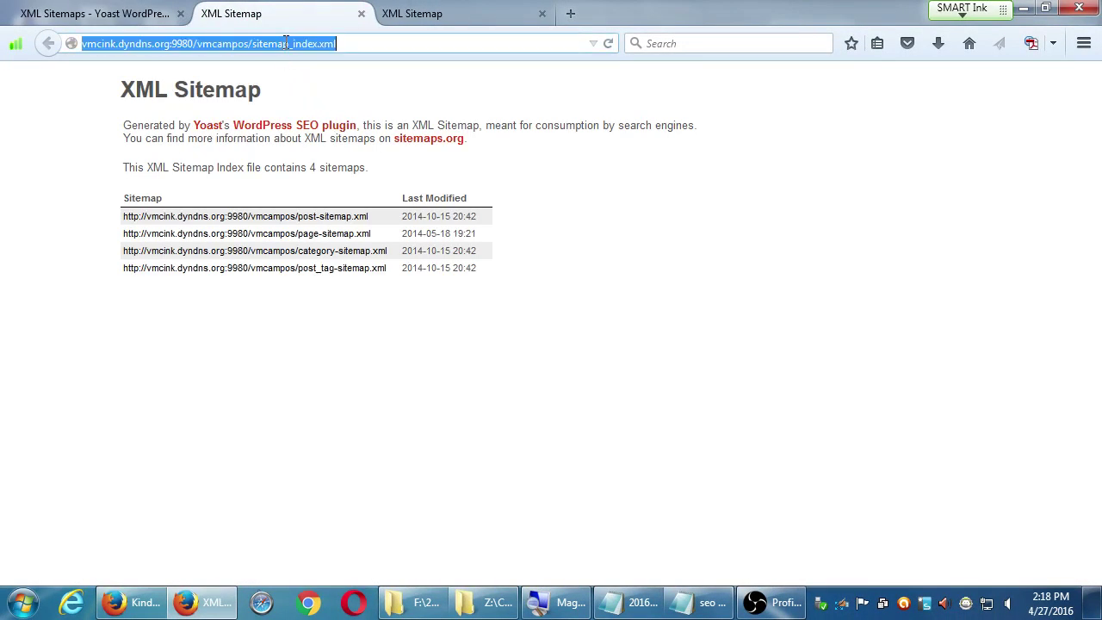
click(138, 12)
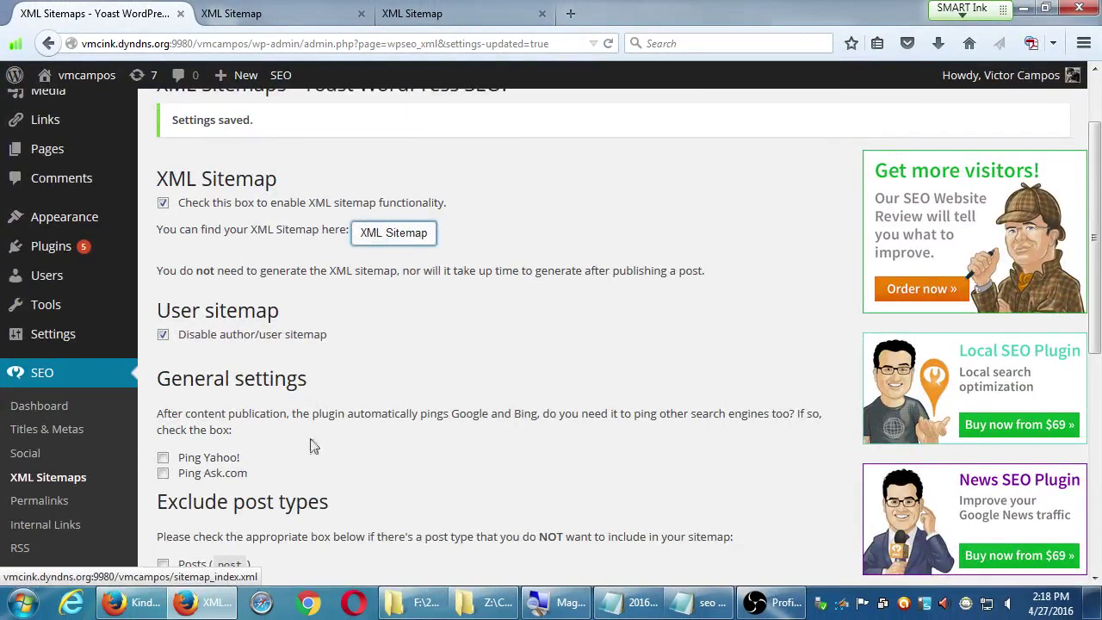
- Review the XML sitemap options for the user sitemap, search engine pings, excluded post types and taxonomies, and entries per page
scroll(259, 439, down, 4)
scroll(168, 430, up, 2)
click(164, 407)
scroll(170, 410, up, 2)
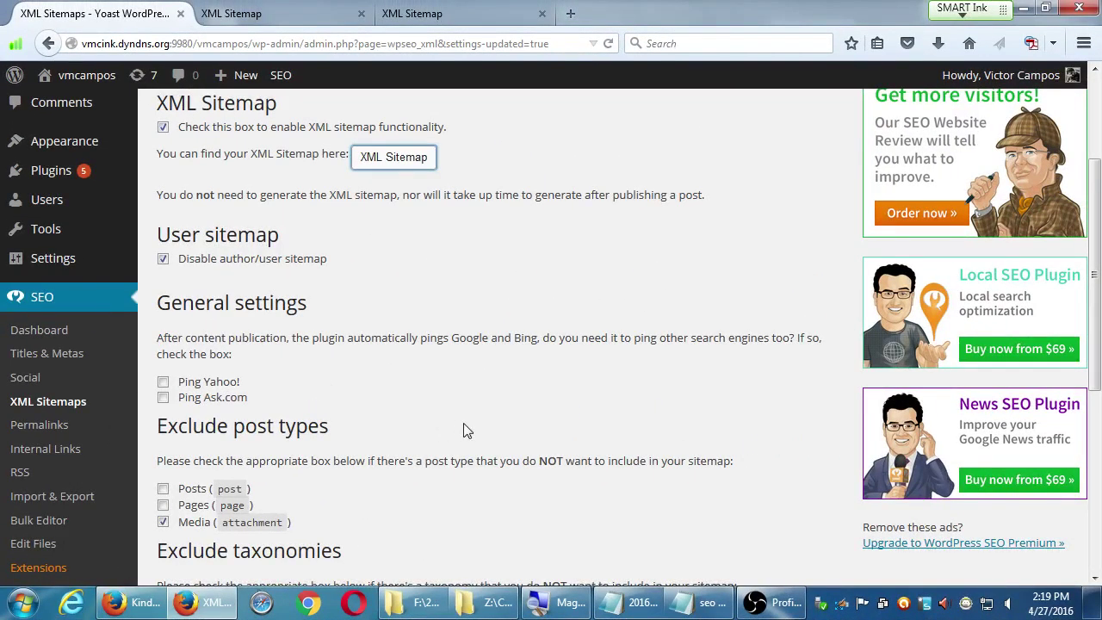
scroll(463, 423, down, 5)
scroll(463, 422, up, 3)
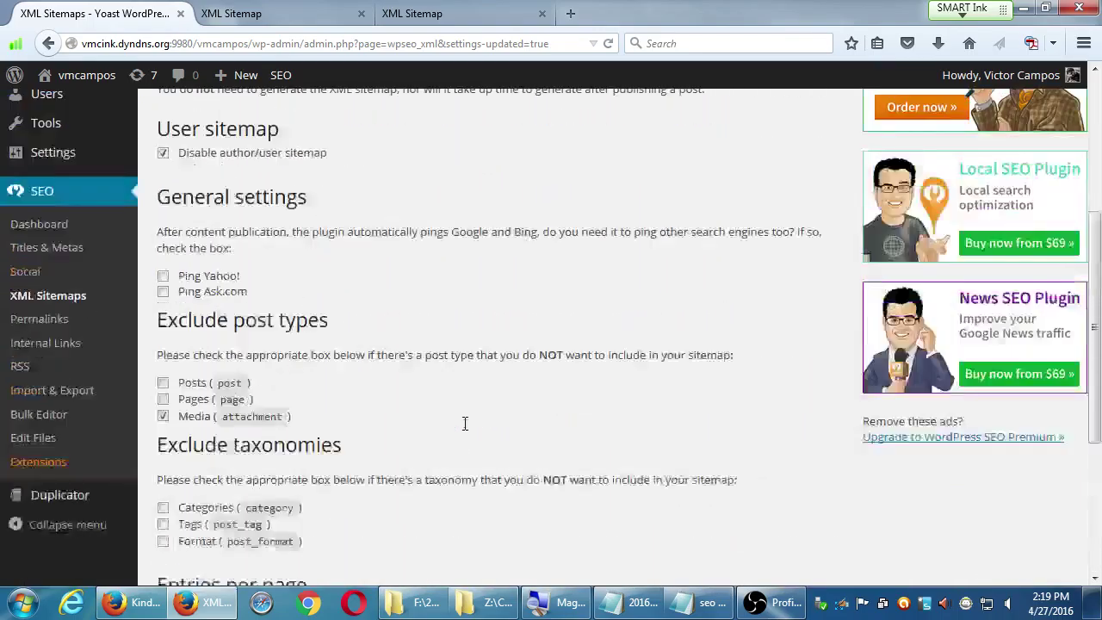
scroll(465, 422, up, 3)
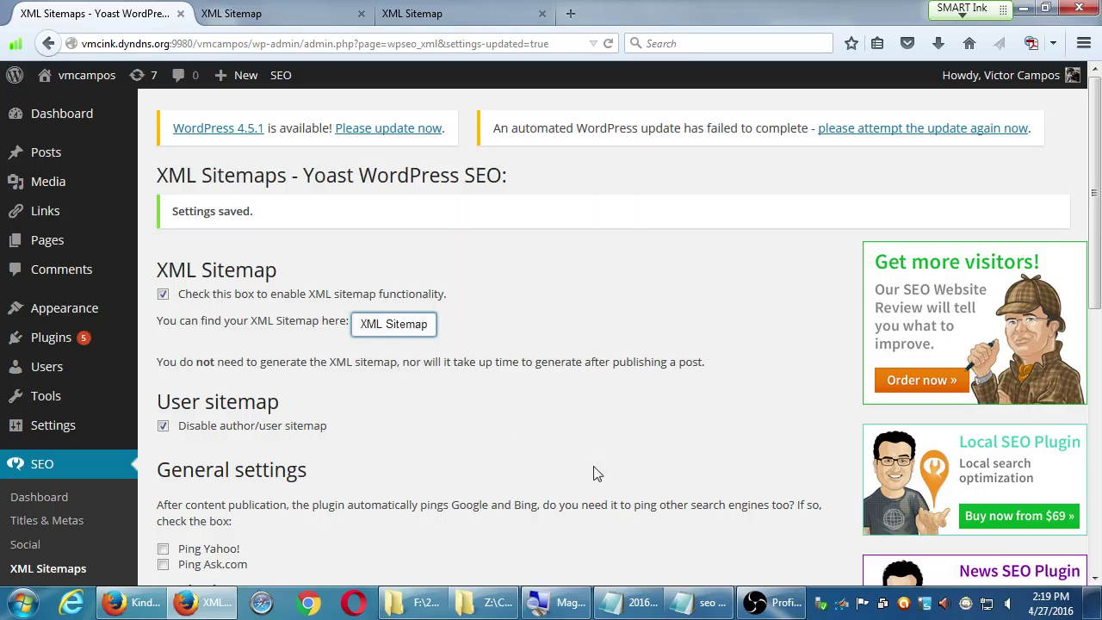
scroll(594, 468, down, 5)
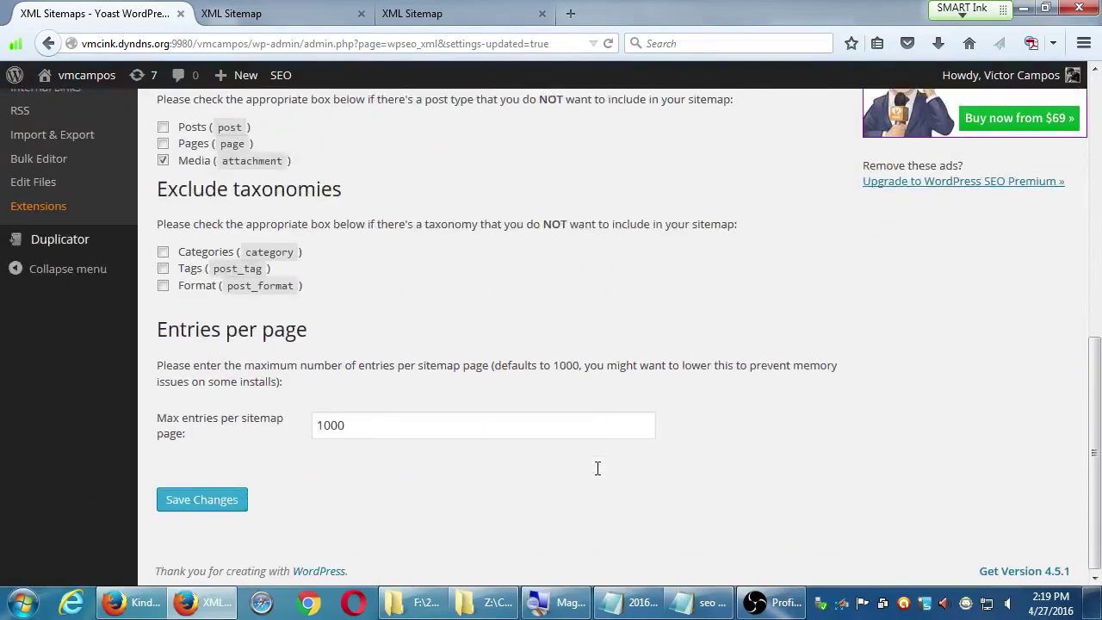
scroll(596, 472, up, 6)
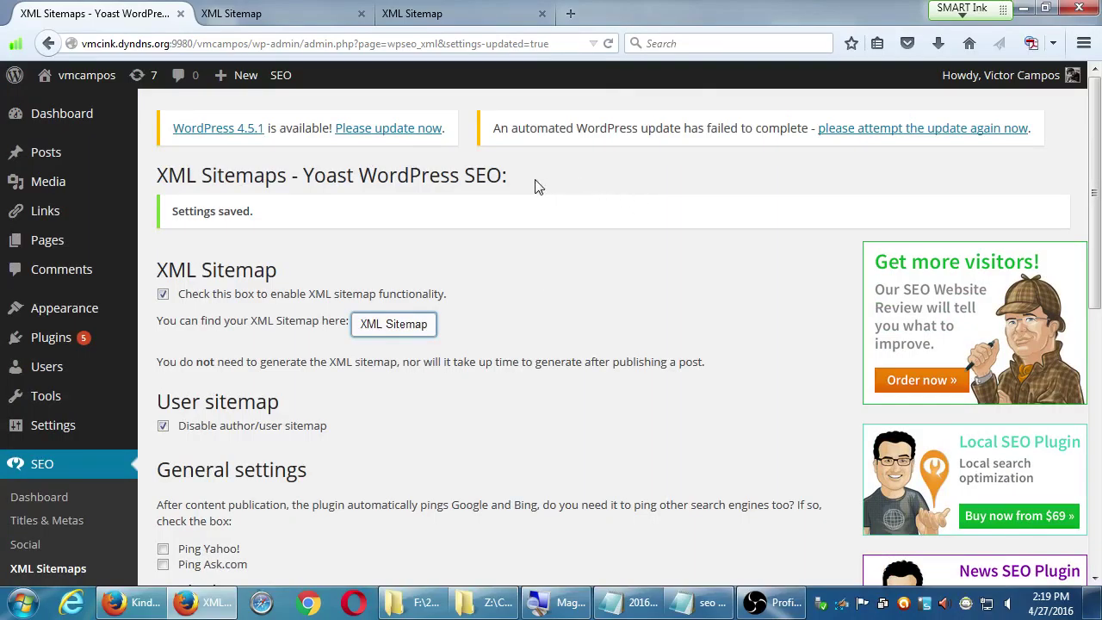
- Reopen the site's sitemap index to point out its URL, switching between it and the Yoast settings page and ending on the settings
click(531, 187)
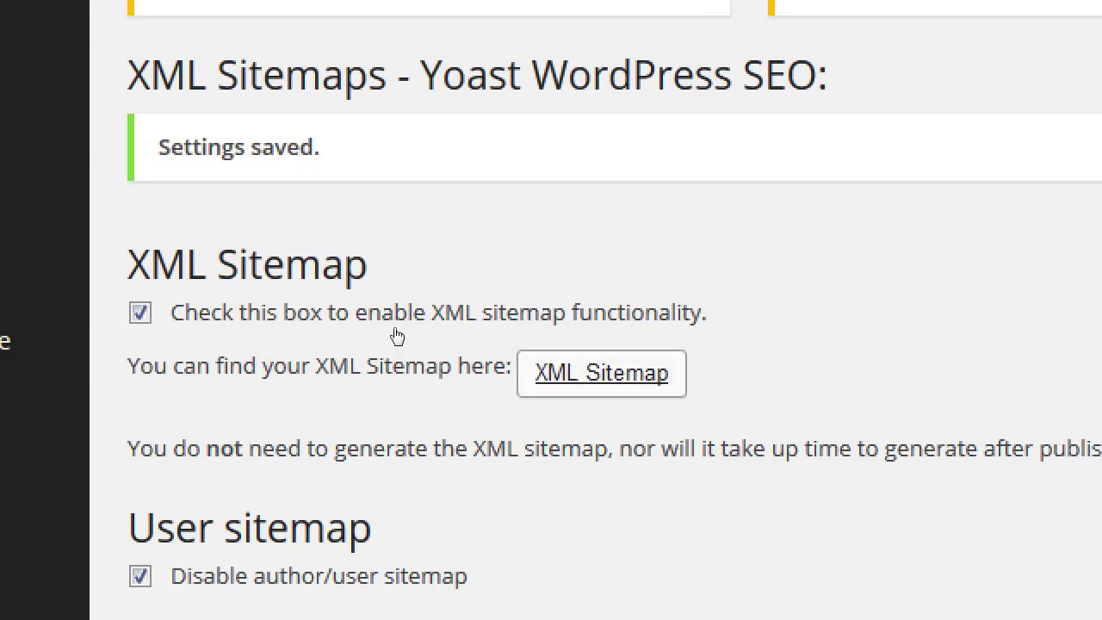
click(396, 335)
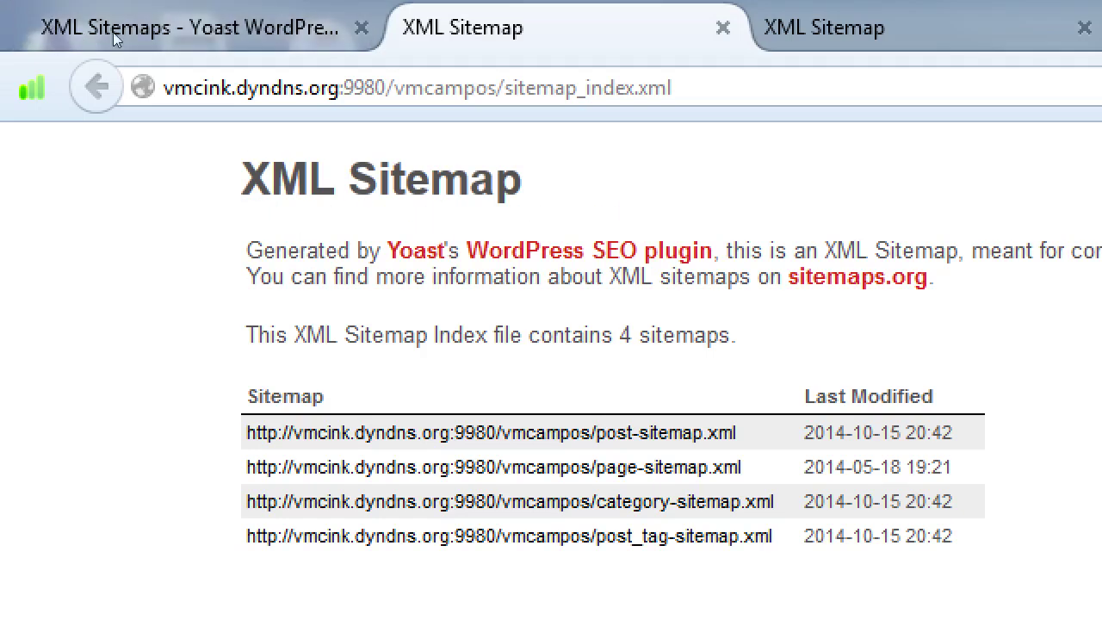
click(184, 49)
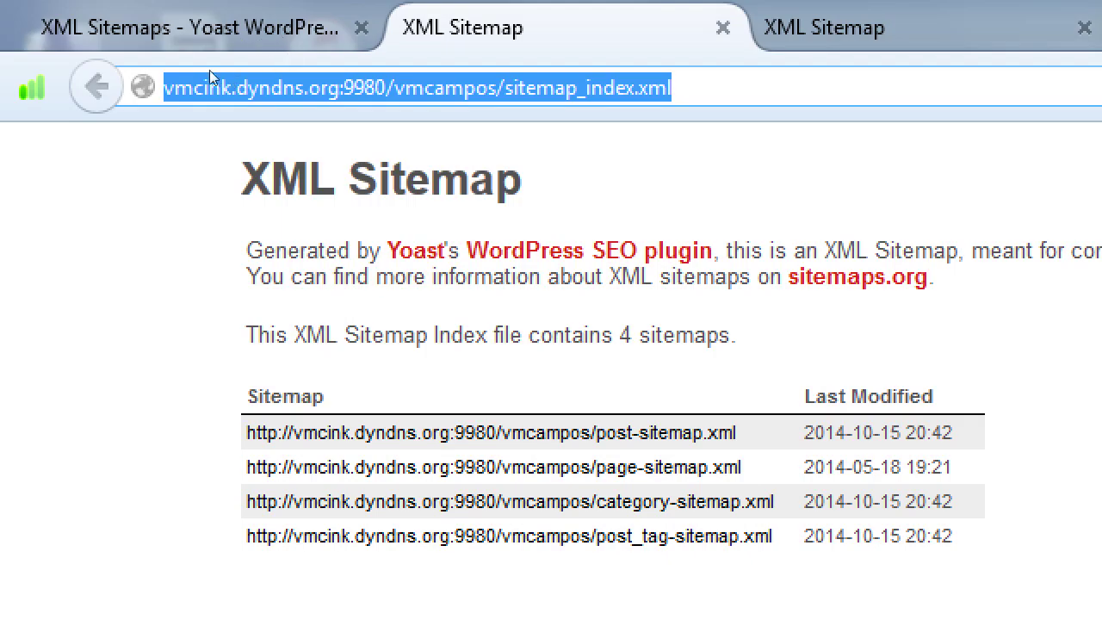
click(195, 29)
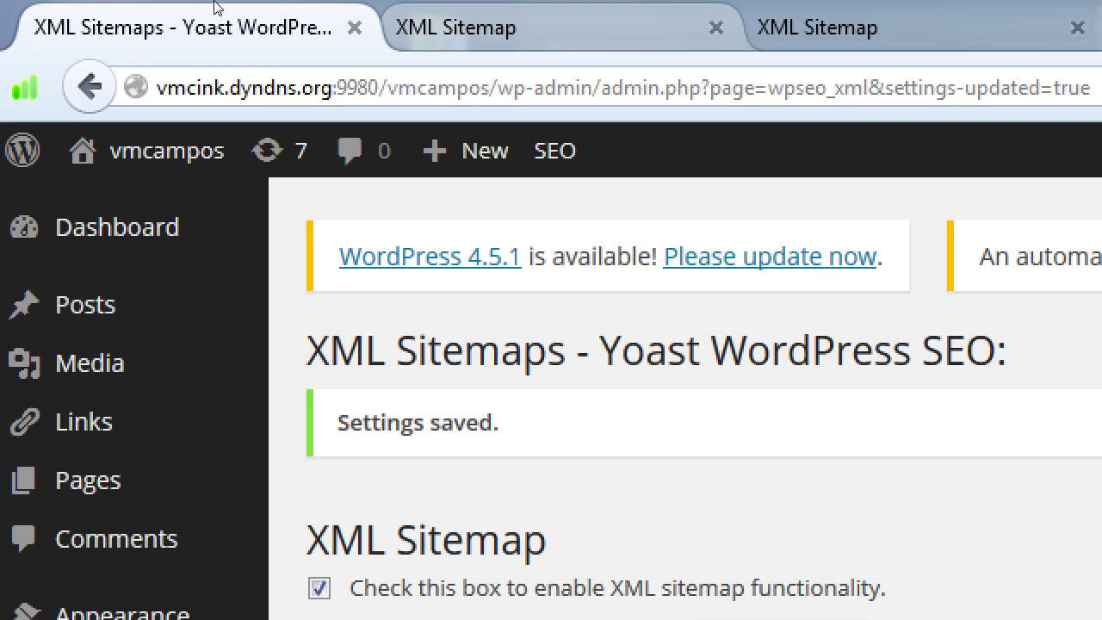
key(ctrl+Tab)
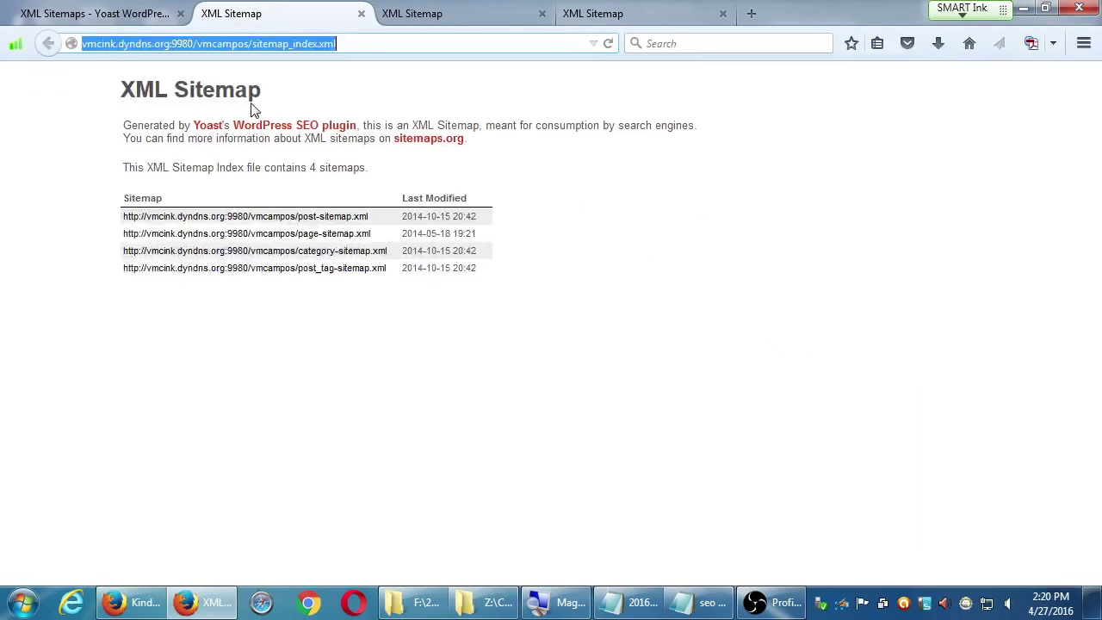
click(110, 13)
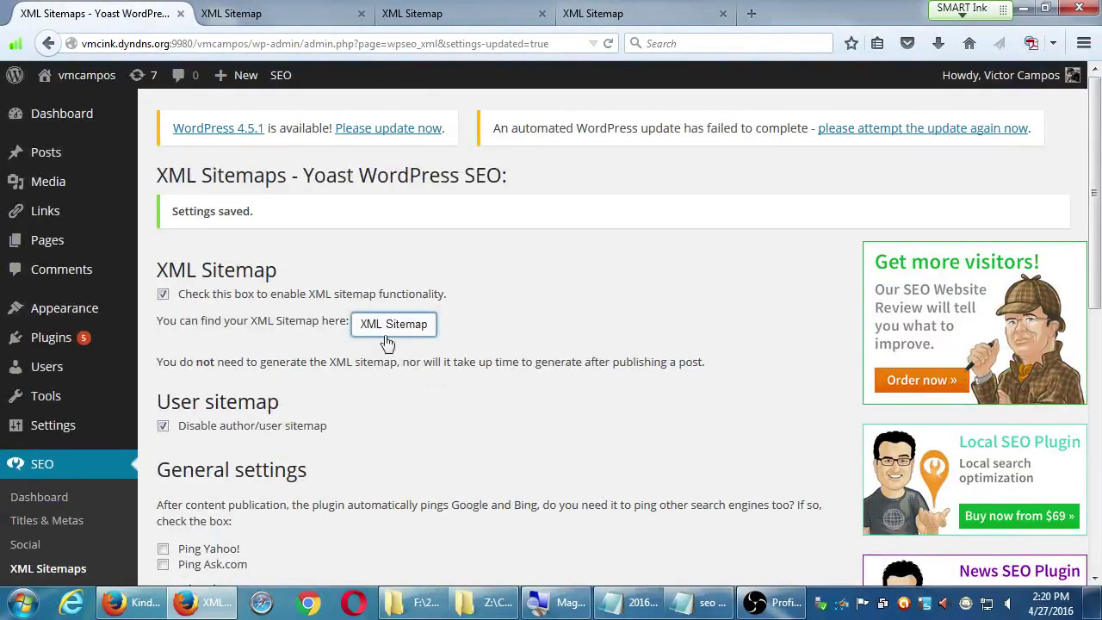
- Look over the sitemap and ping settings again and highlight "Yoast WordPress SEO" in the page heading
scroll(861, 277, down, 1)
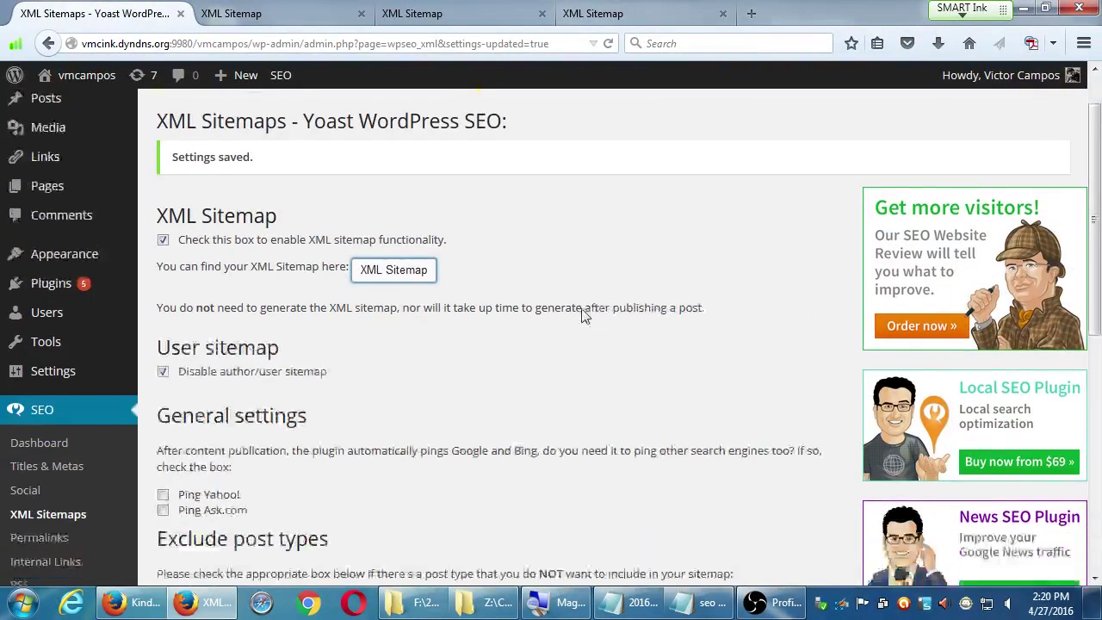
scroll(582, 315, down, 3)
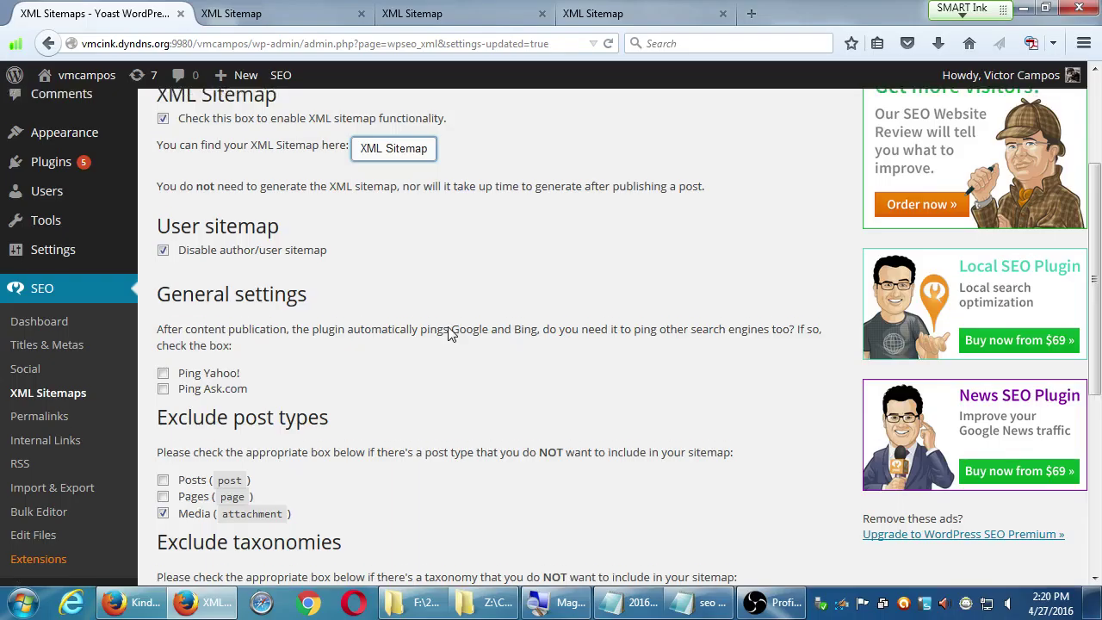
scroll(448, 328, up, 4)
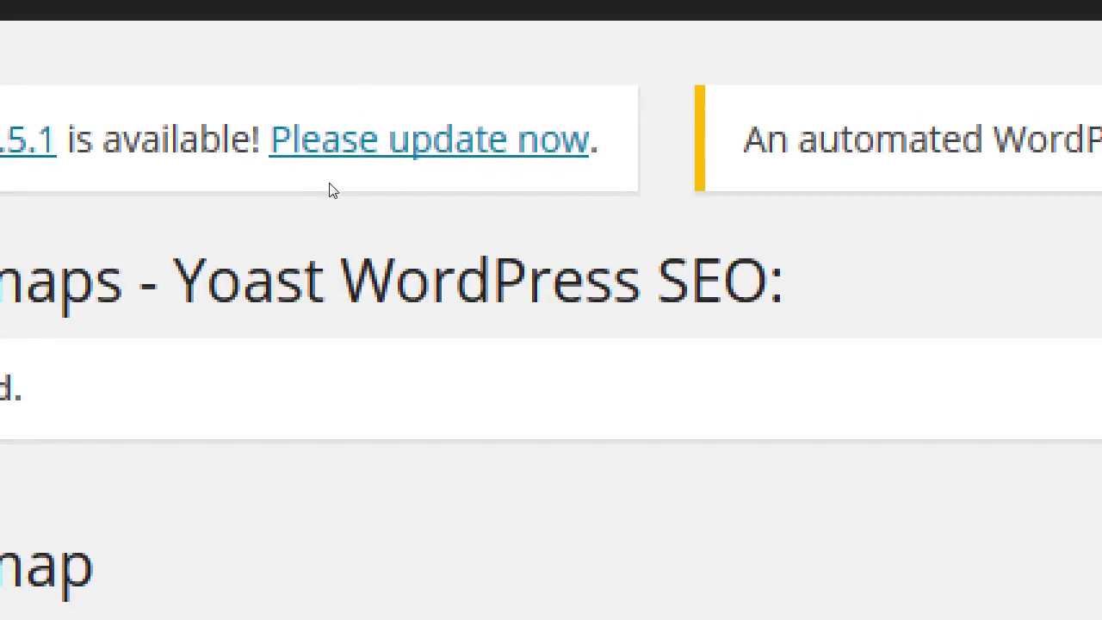
drag(313, 180, 497, 191)
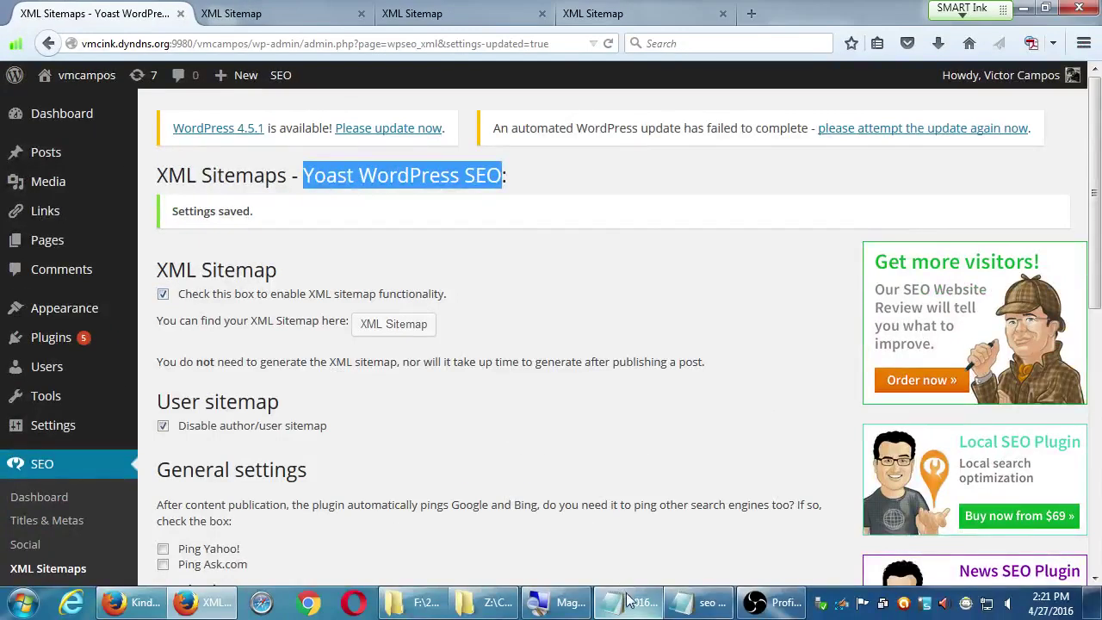
- Switch to the 2016-04-27.txt notes in Notepad and highlight "Yoast SEO" and "All-in-One SEO Pack" in the last line
click(628, 601)
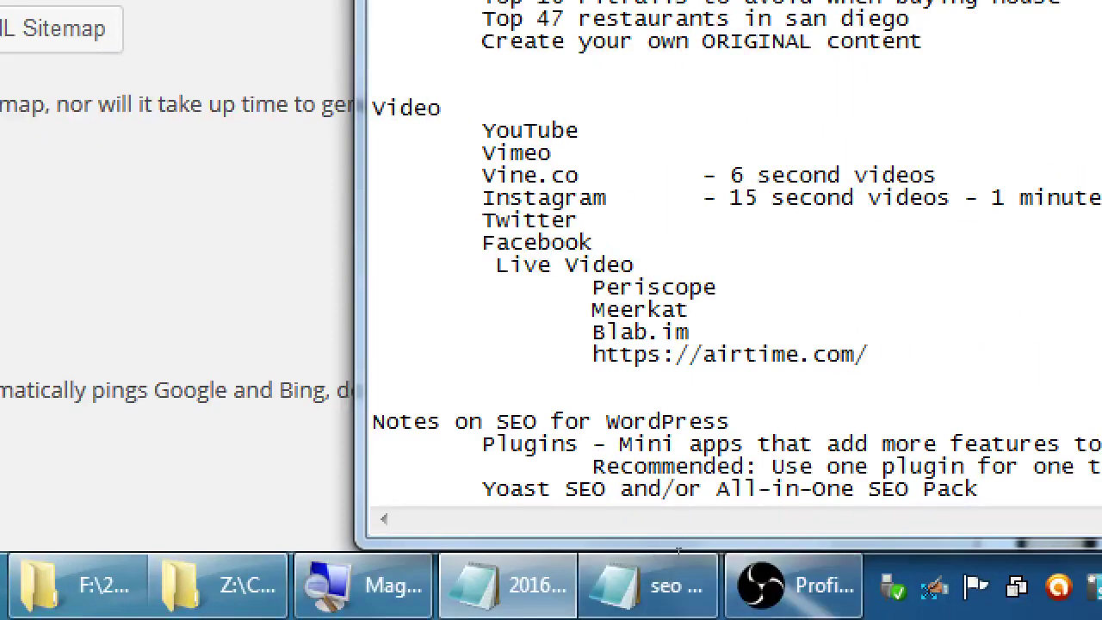
drag(678, 551, 563, 532)
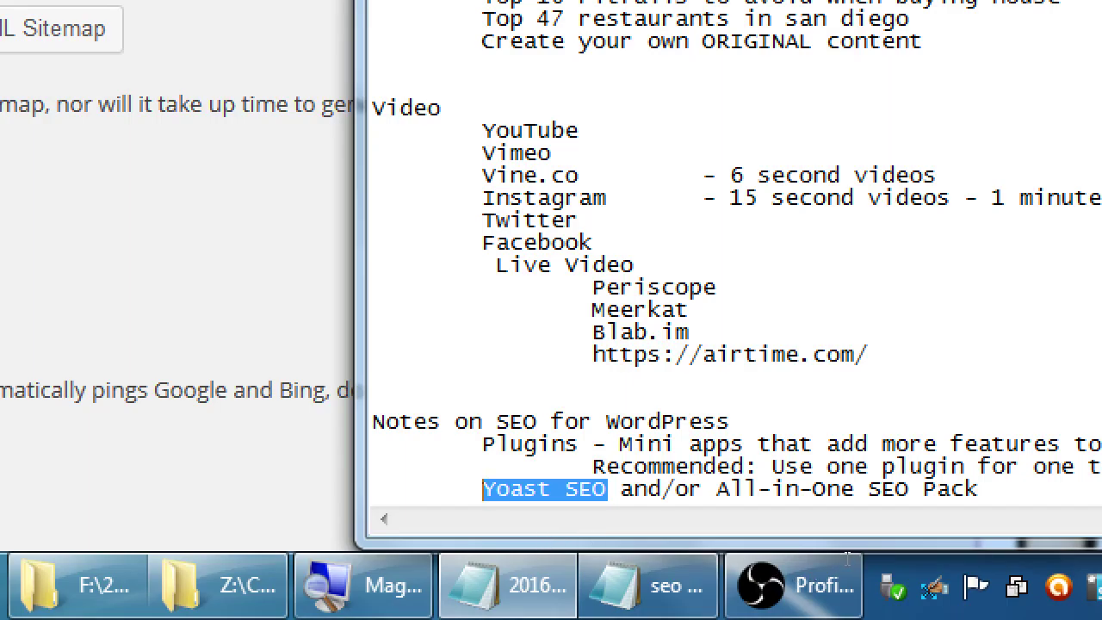
key(End)
key(ctrl+shift+Left)
key(ctrl+shift+Left)
key(ctrl+shift+Left)
key(shift+Left)
key(shift+Left)
key(shift+Left)
key(shift+Left)
key(shift+Left)
key(shift+Left)
key(shift+Left)
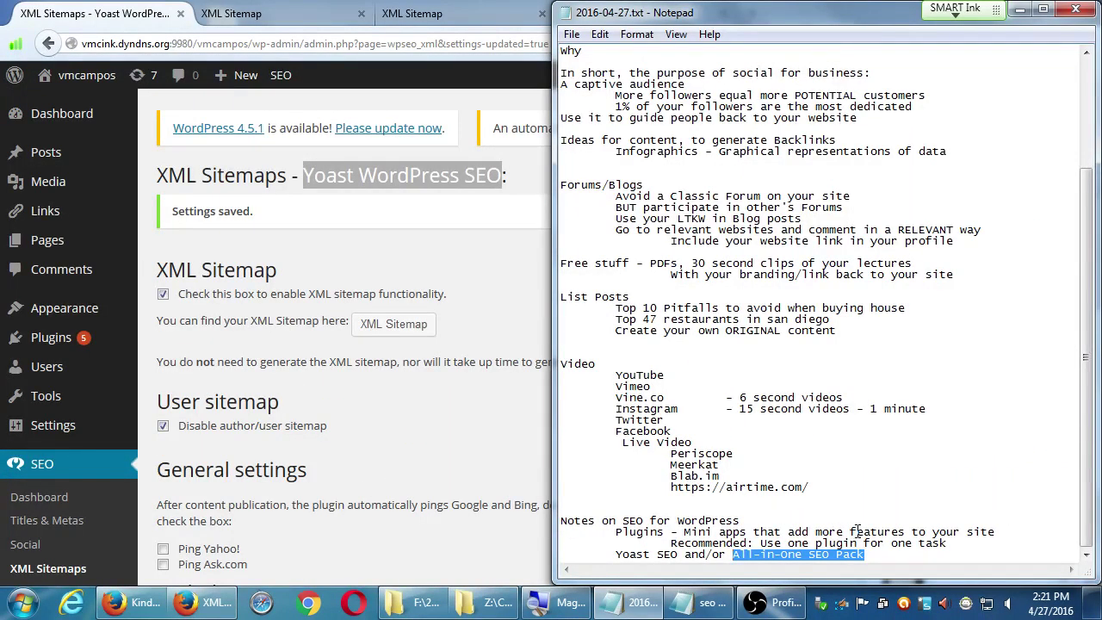
- Add "and/or Jetpack" to the end of the Yoast SEO and All-in-One SEO Pack line
click(916, 553)
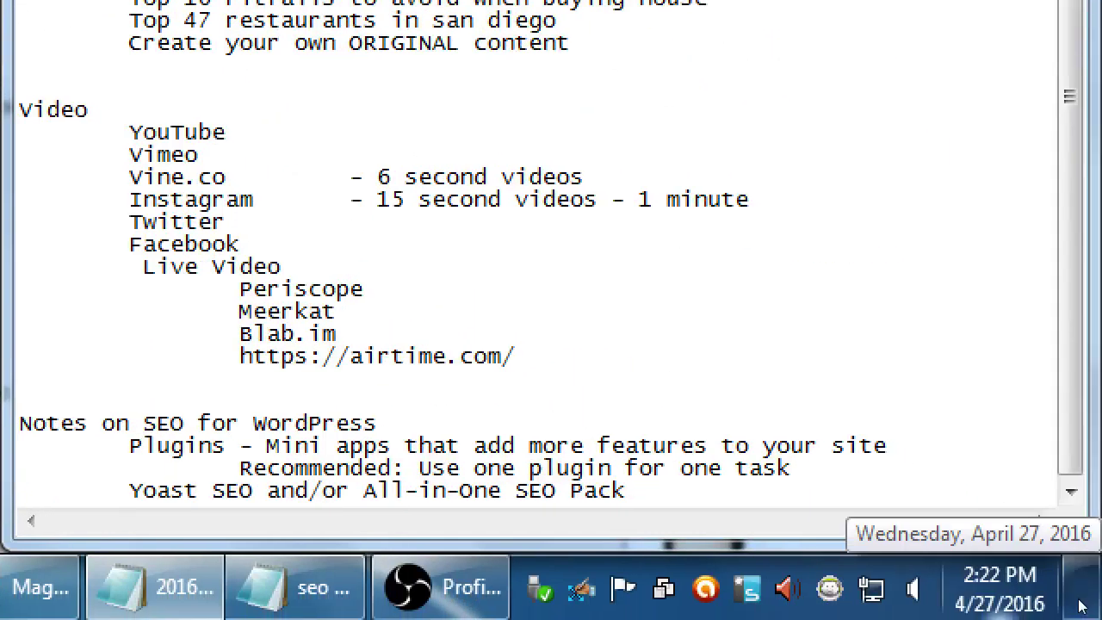
text(and/or  Jetpack)
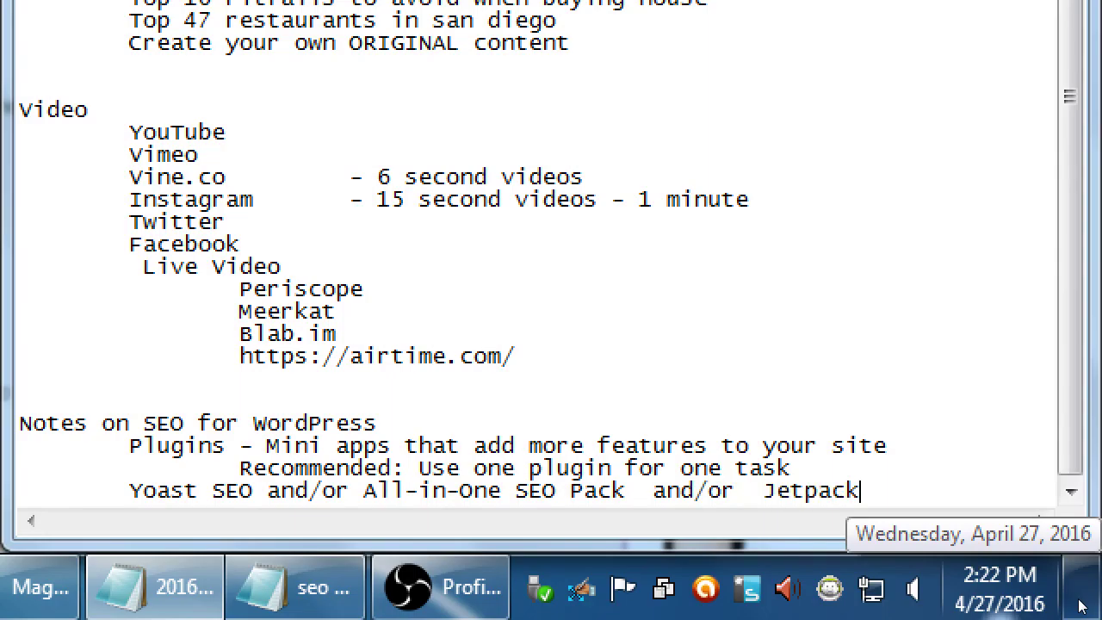
key(ctrl+shift+Left)
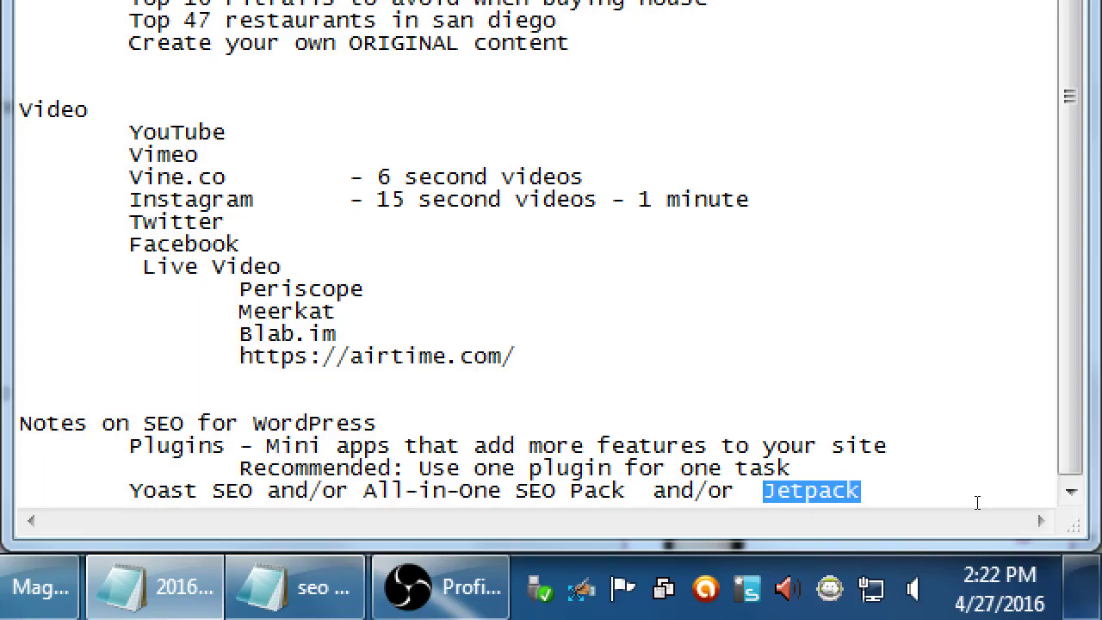
key(End)
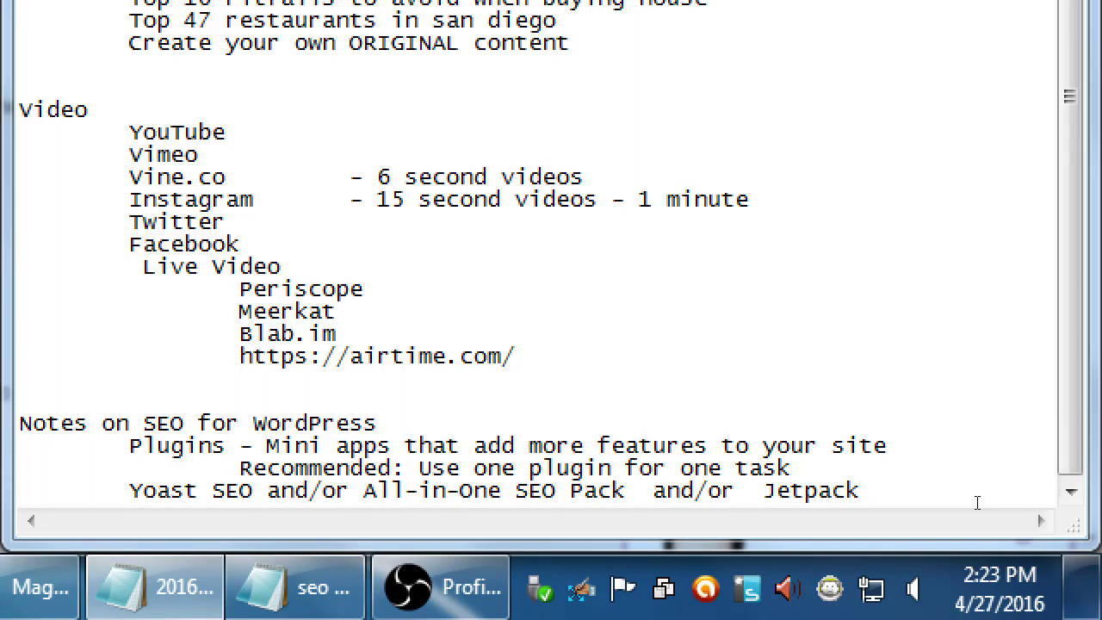
- Add an indented note line below reading "Set up a Sitemap (with Yoast, AIO or Jetpack) and submit it to Bing/Google"
key(Return)
key(Tab)
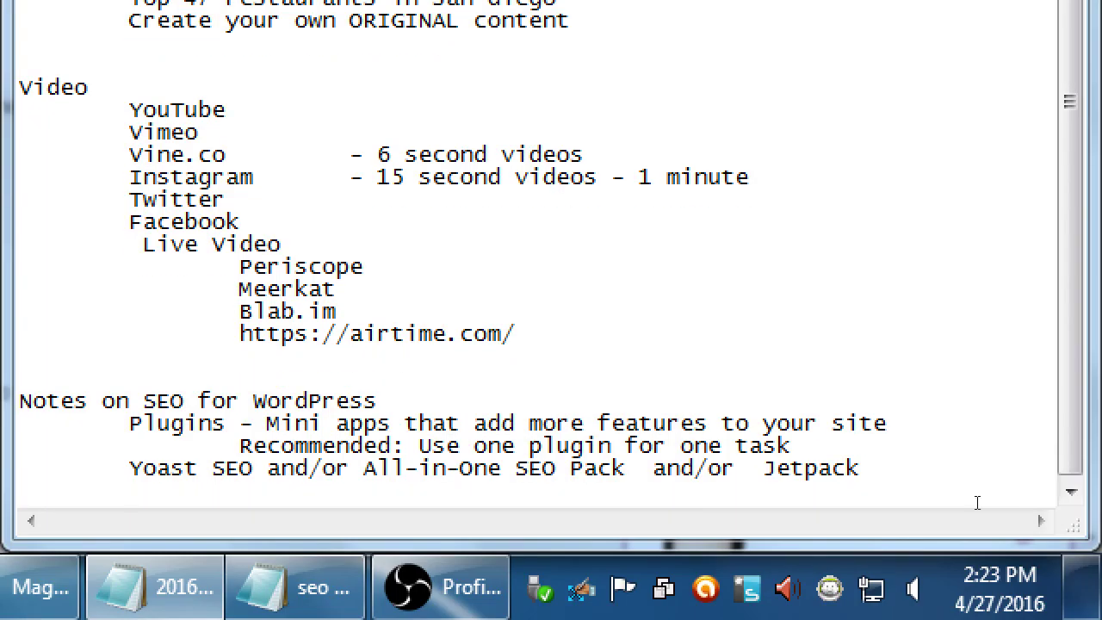
text(Set up a)
text(Sitemap)
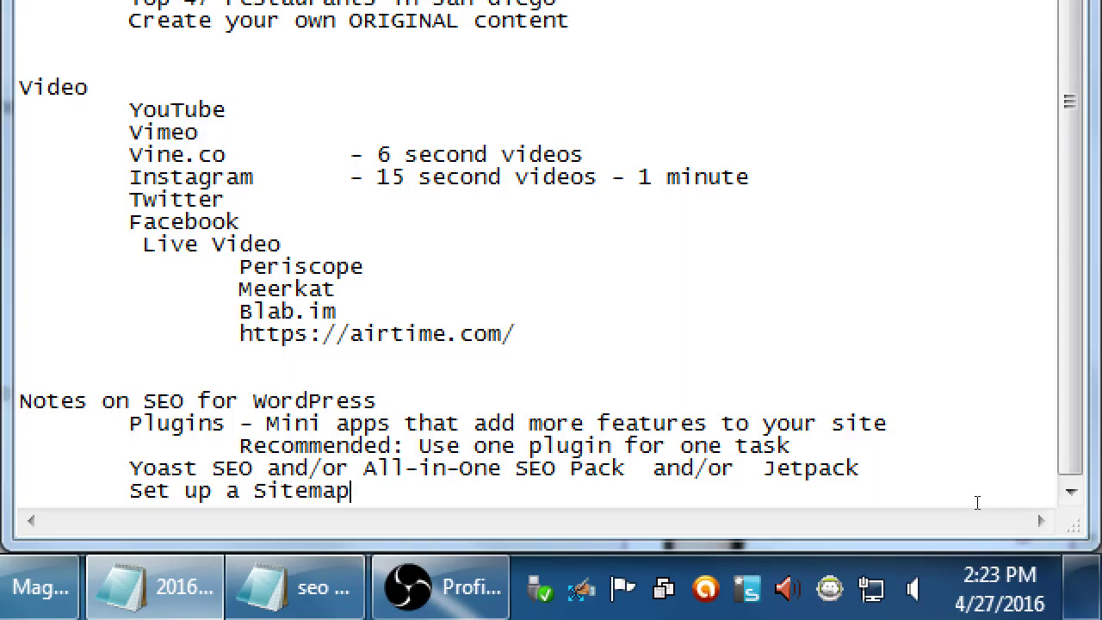
text( (with Yoast, )
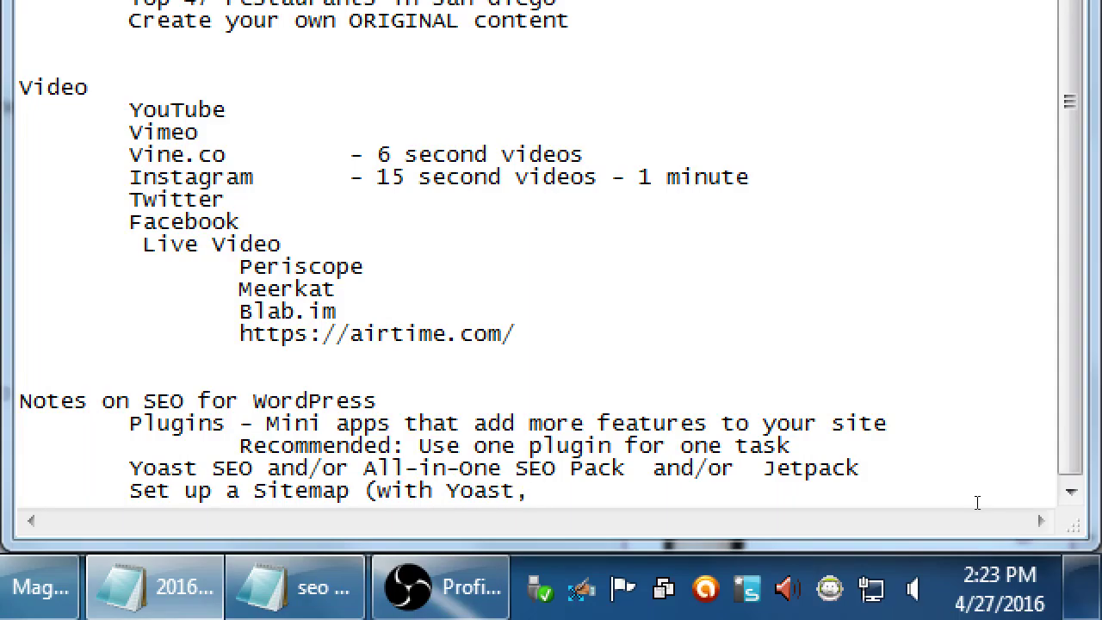
text(AIO or Jetpack)
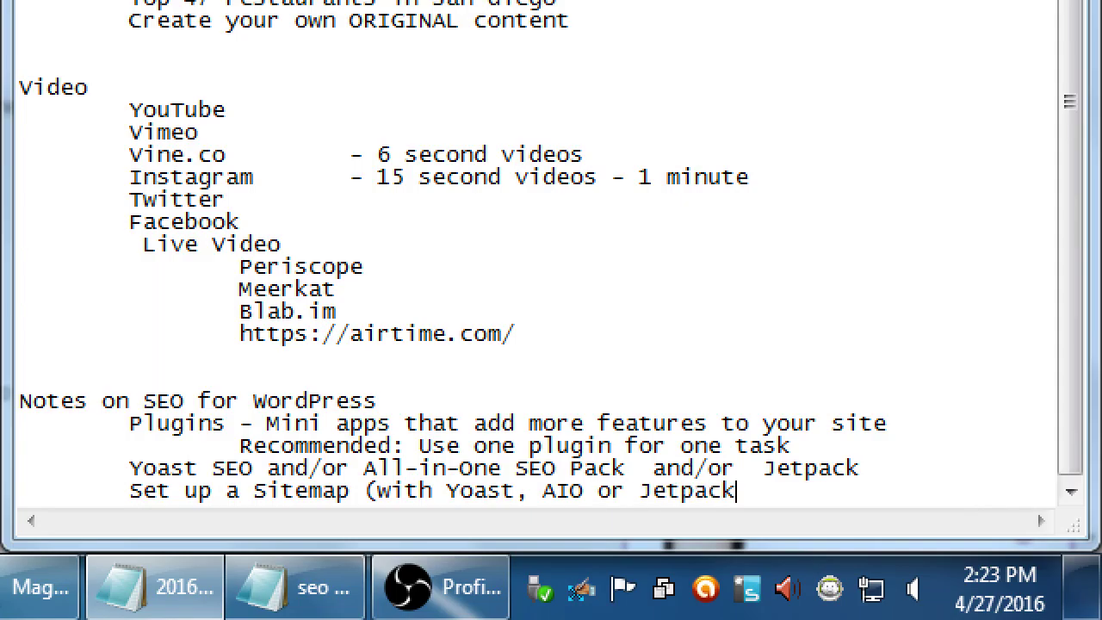
text() and sub)
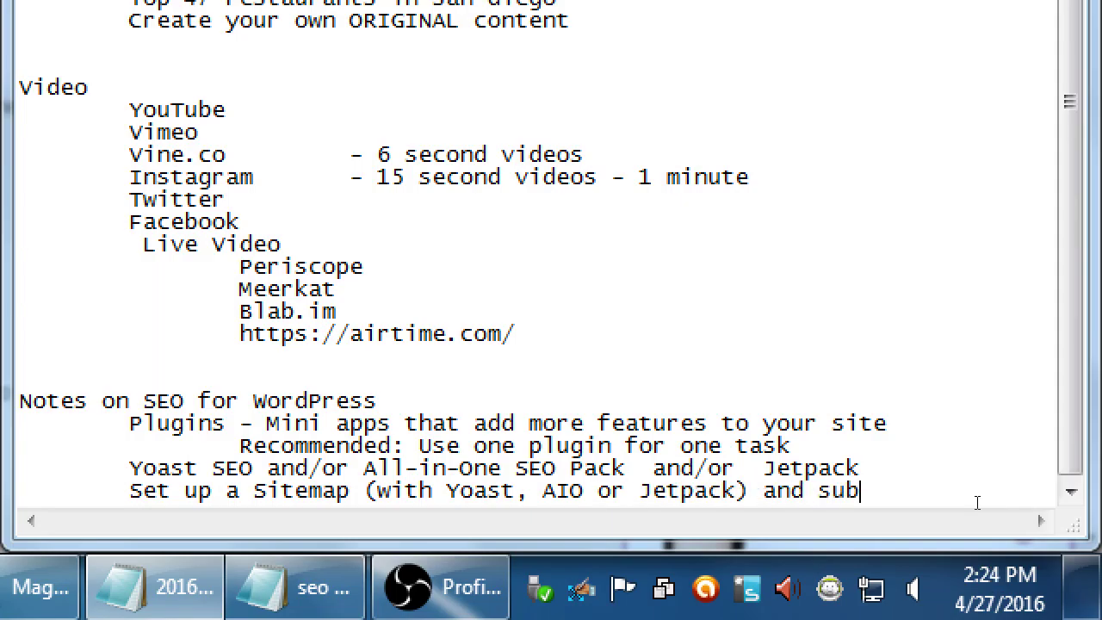
text(mit it to B)
text(gg)
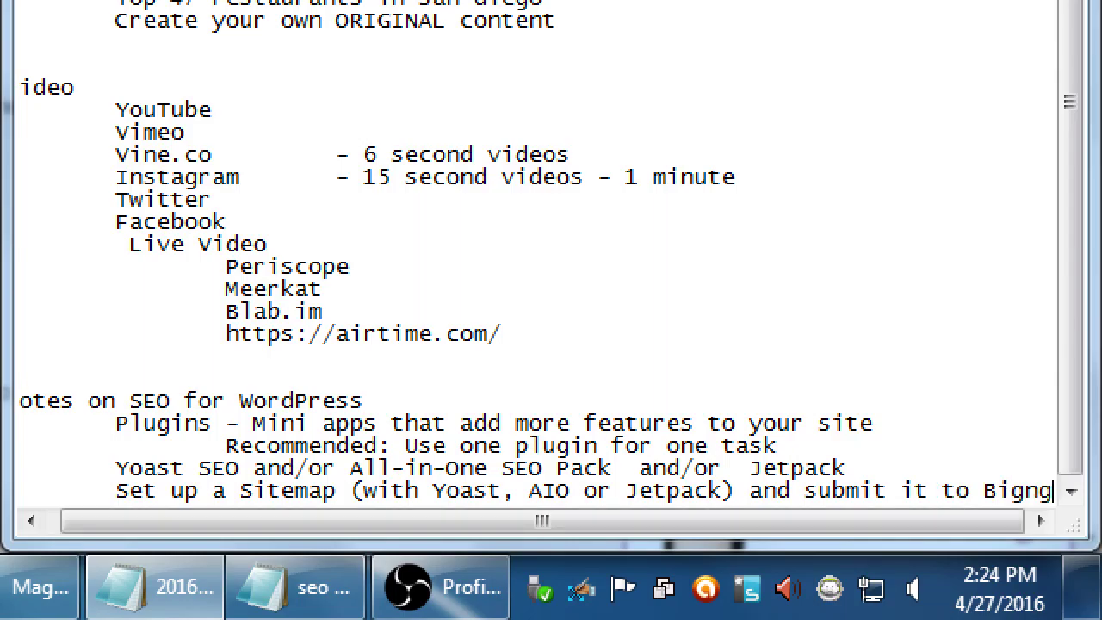
key(BackSpace)
key(BackSpace)
key(BackSpace)
text(ng/Google)
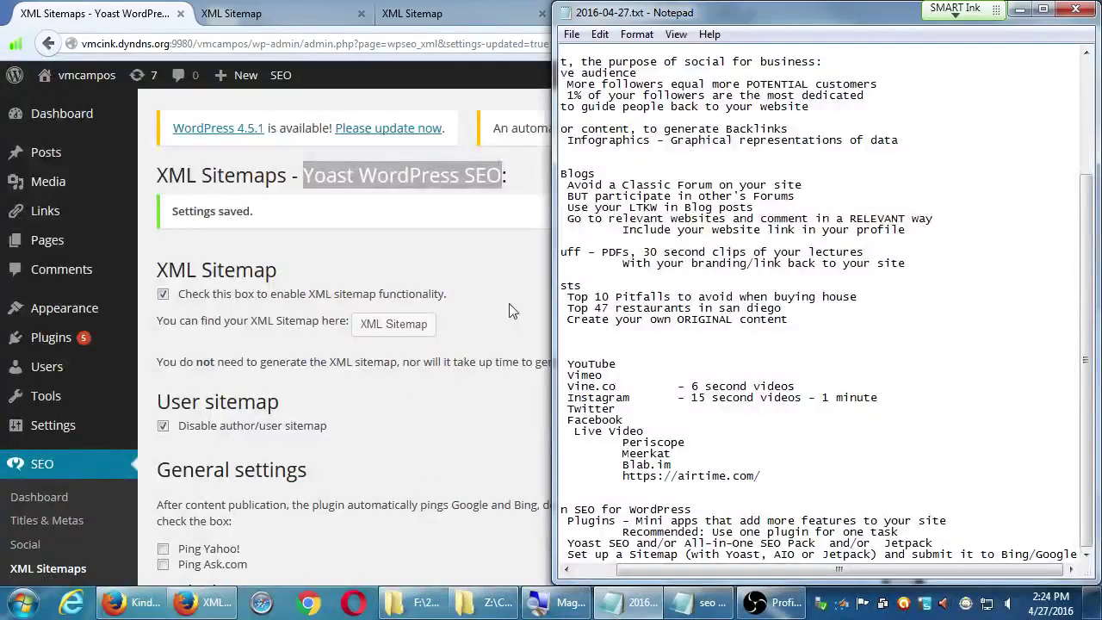
- Switch back to the WordPress admin in Firefox and open the list of all posts
click(509, 310)
scroll(478, 371, down, 2)
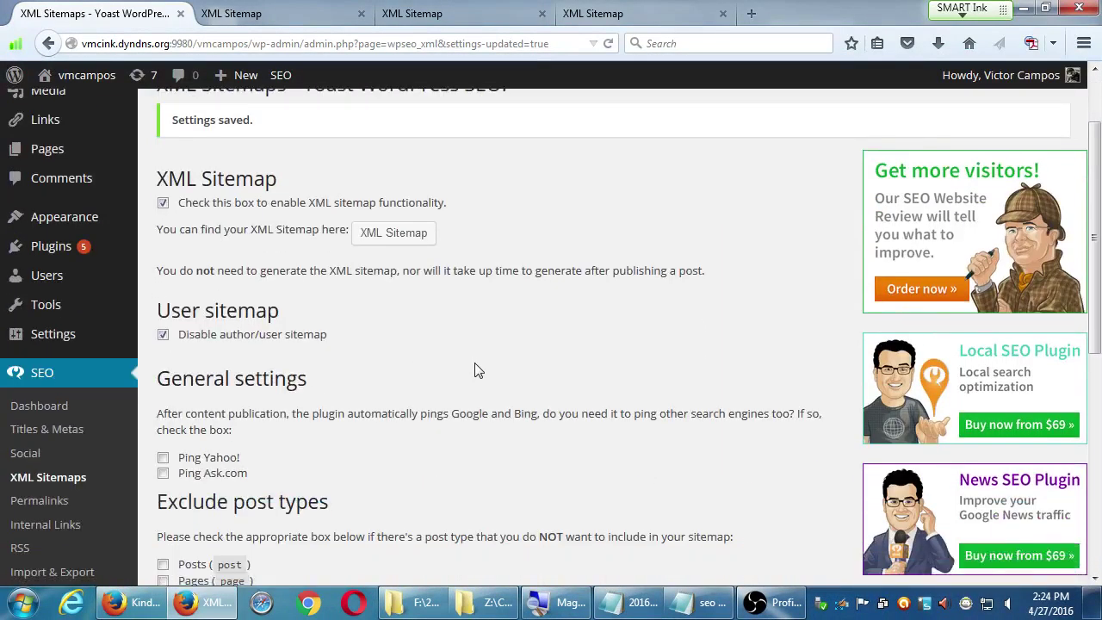
scroll(485, 364, down, 1)
scroll(484, 363, up, 1)
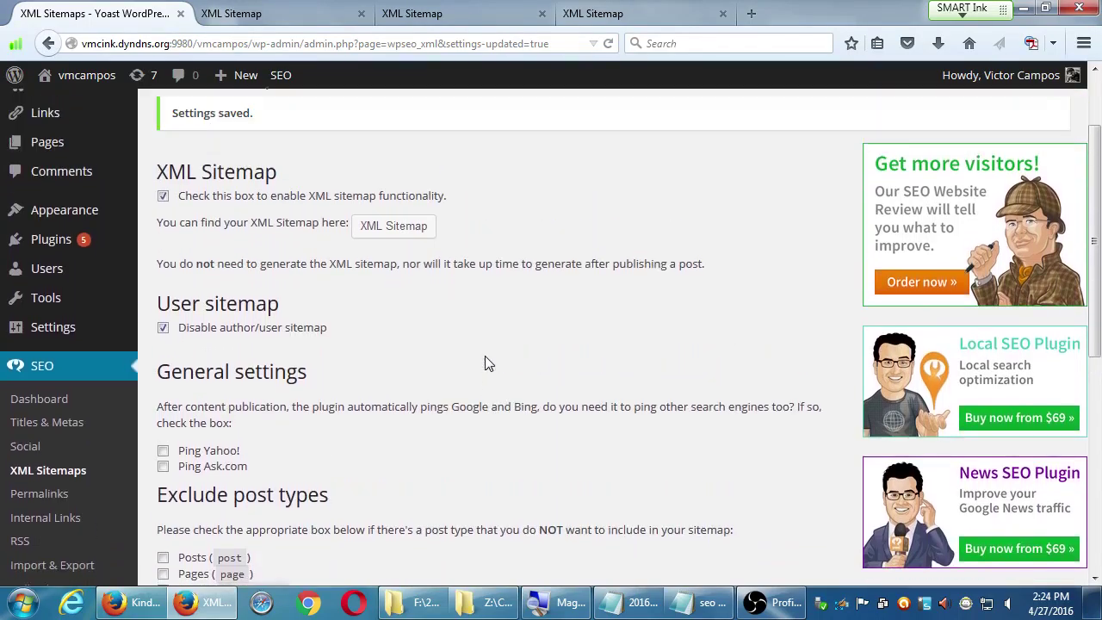
scroll(486, 363, down, 2)
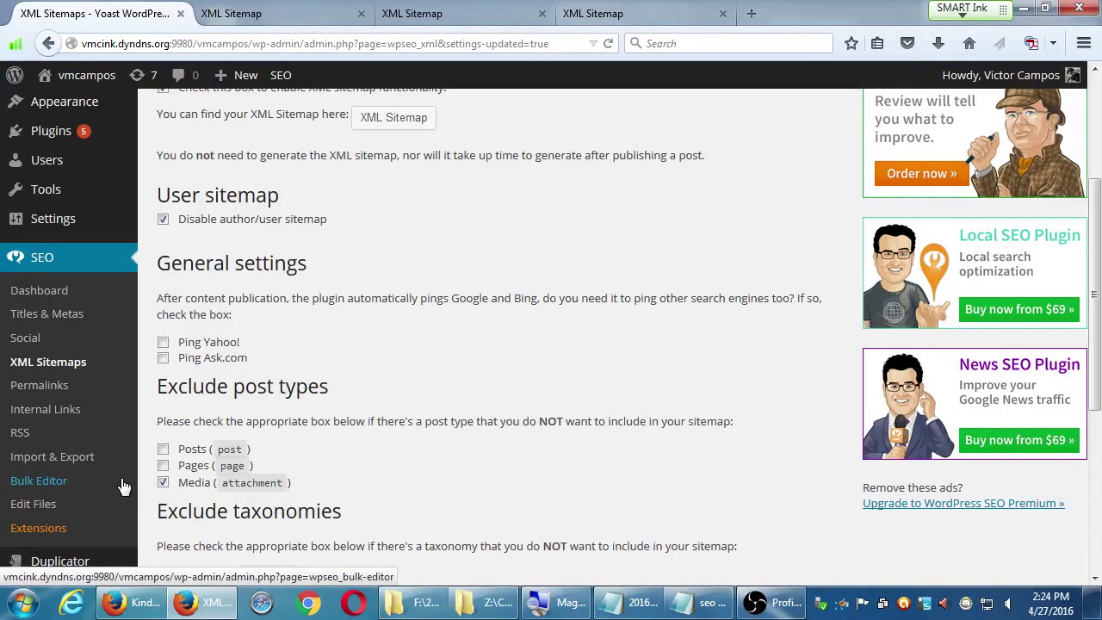
scroll(123, 486, up, 5)
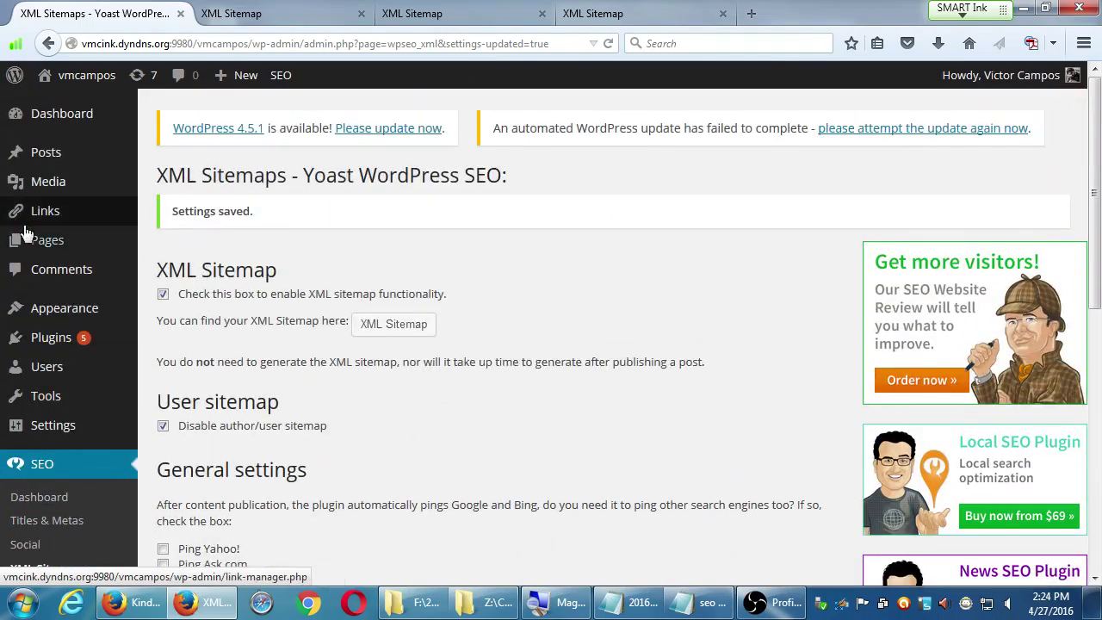
mouse_move(39, 175)
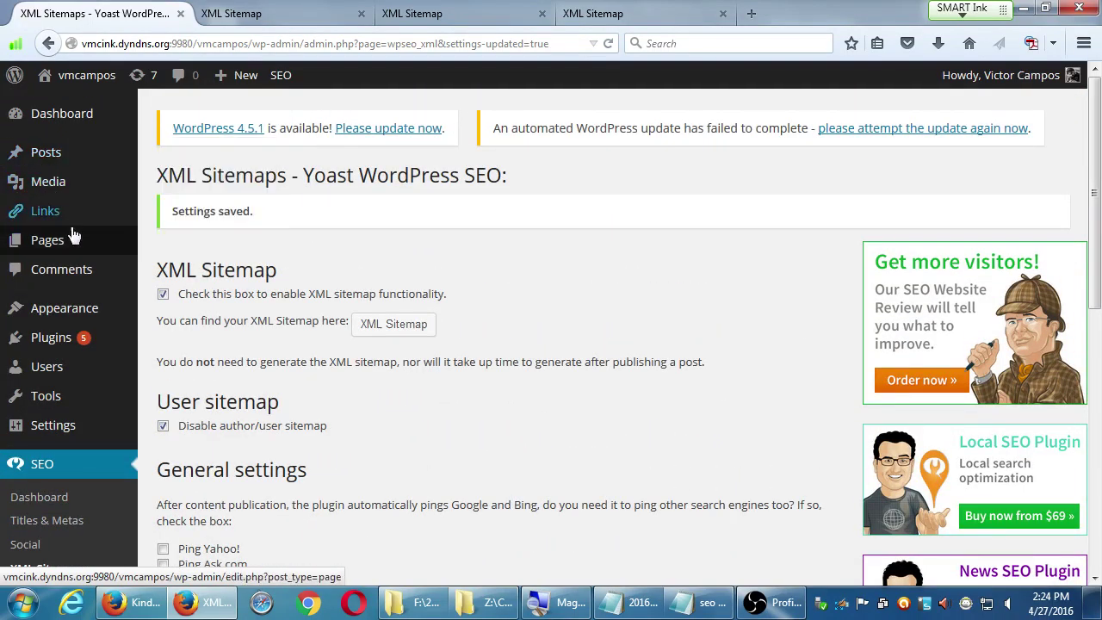
mouse_move(75, 258)
mouse_move(77, 161)
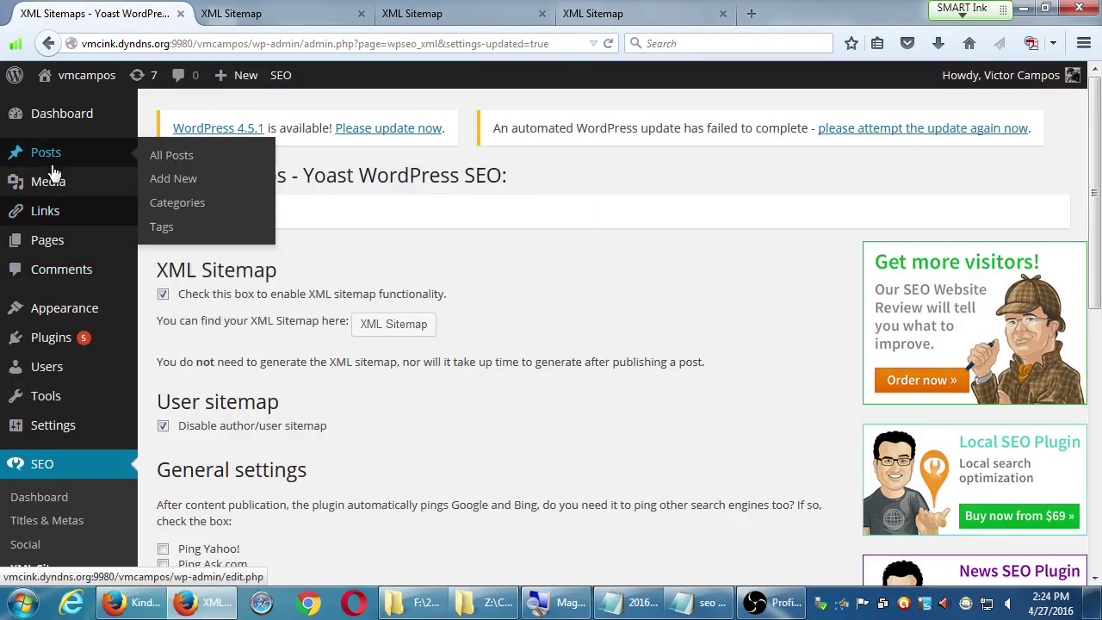
click(53, 161)
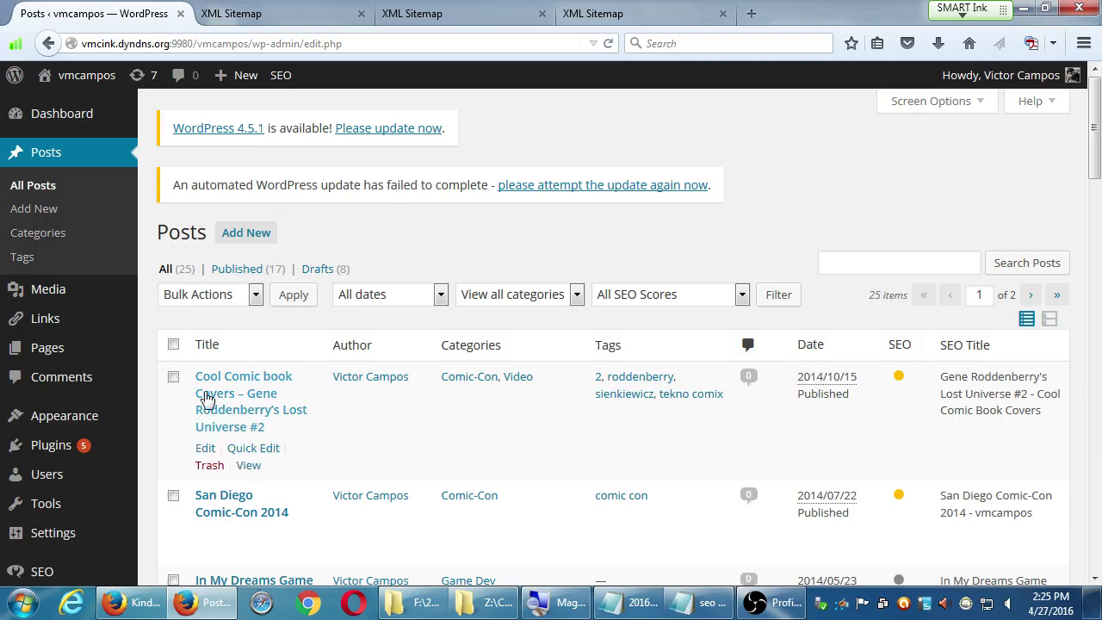
- Look through the posts list and examine the coloured SEO score and SEO title of each post
mouse_move(51, 572)
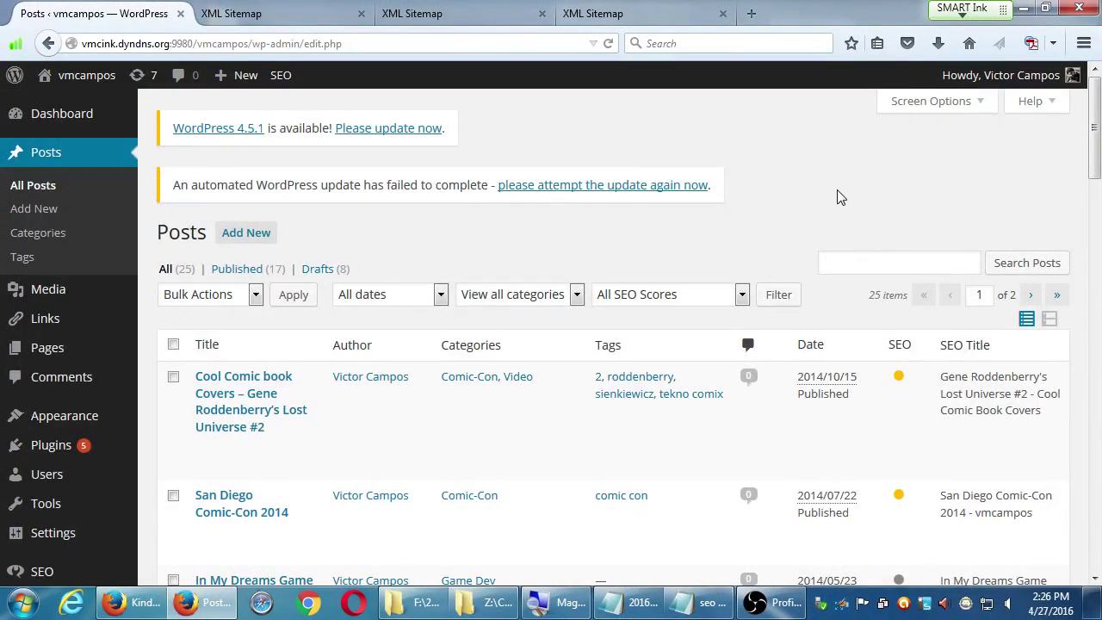
scroll(839, 197, down, 3)
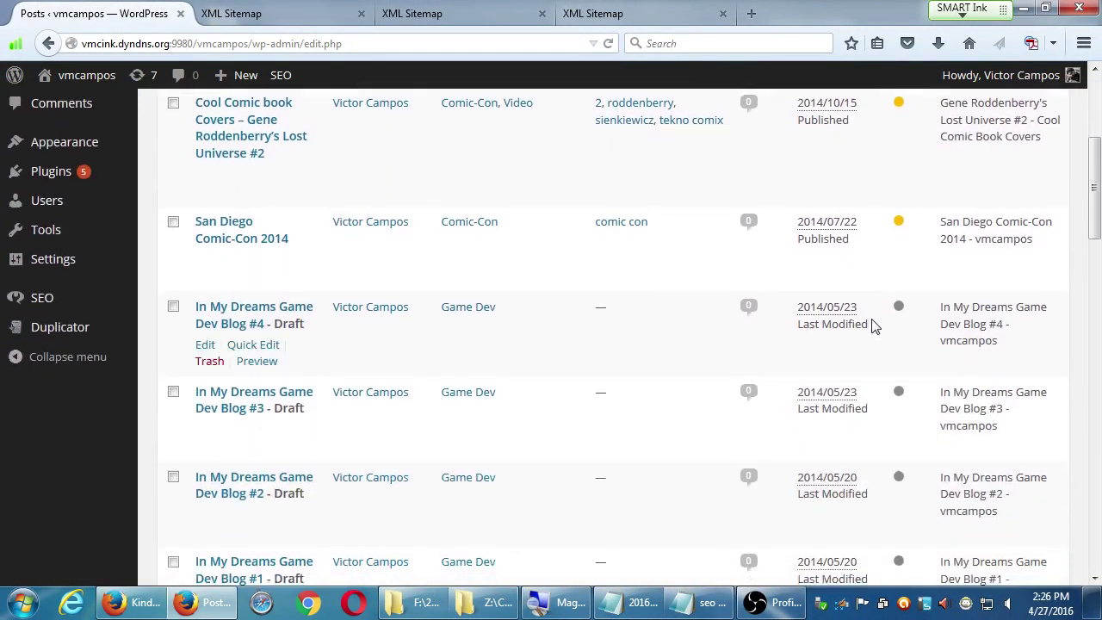
scroll(891, 337, down, 4)
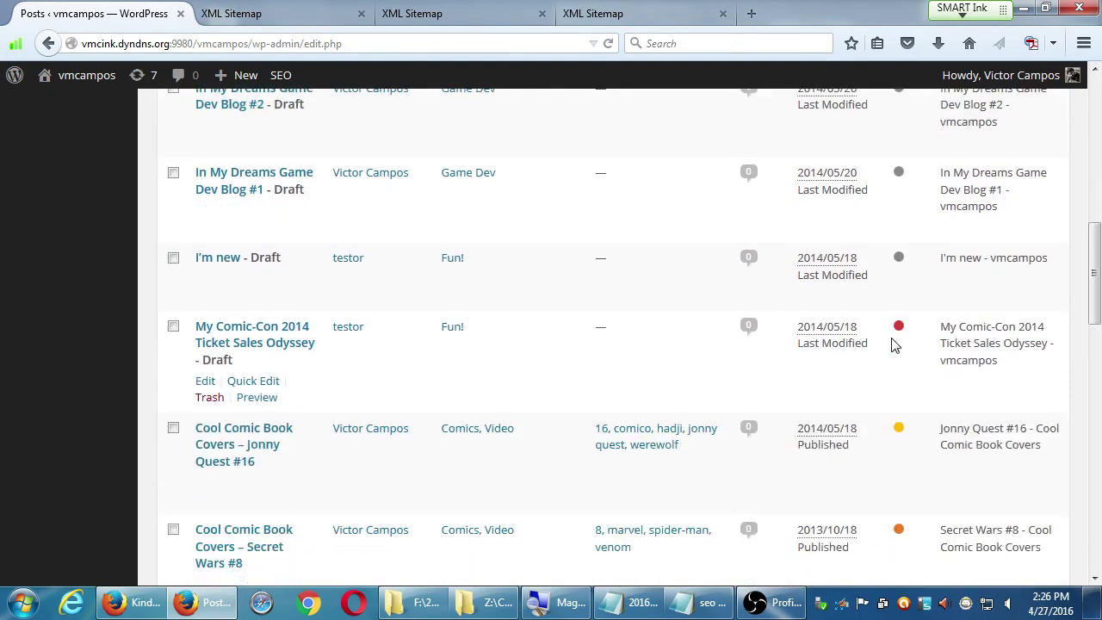
scroll(891, 344, down, 2)
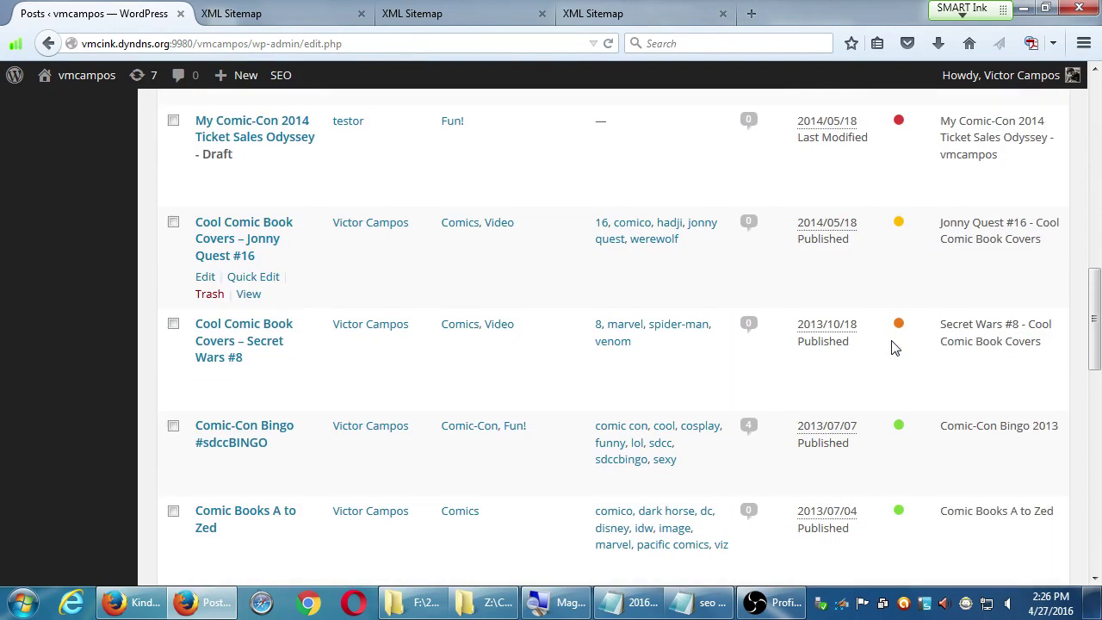
scroll(890, 344, down, 1)
scroll(891, 340, up, 1)
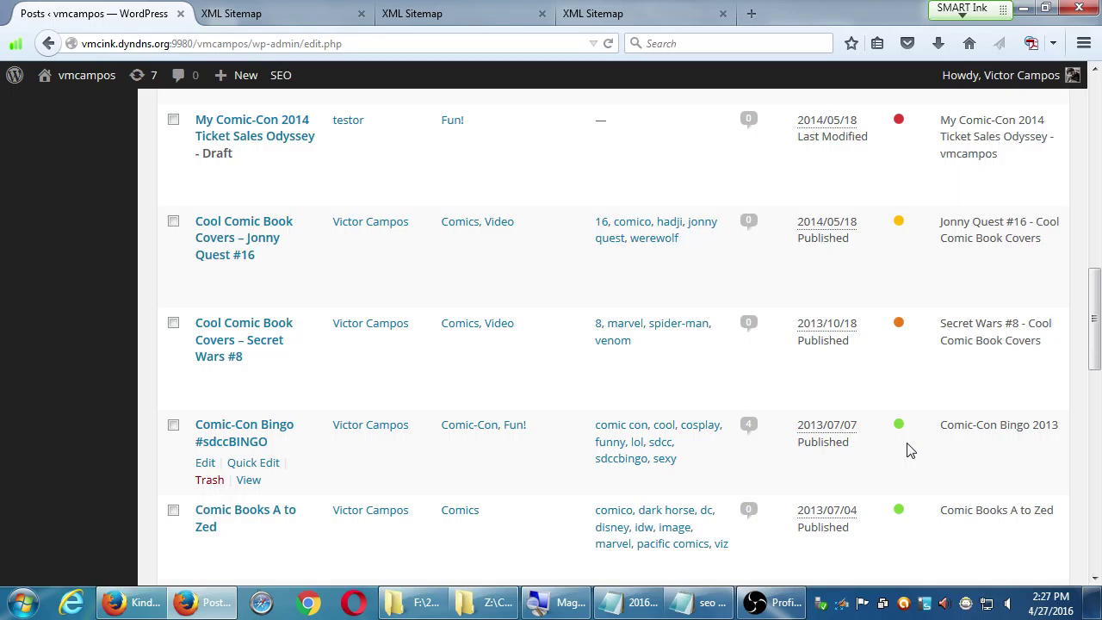
scroll(911, 449, up, 3)
scroll(914, 449, up, 4)
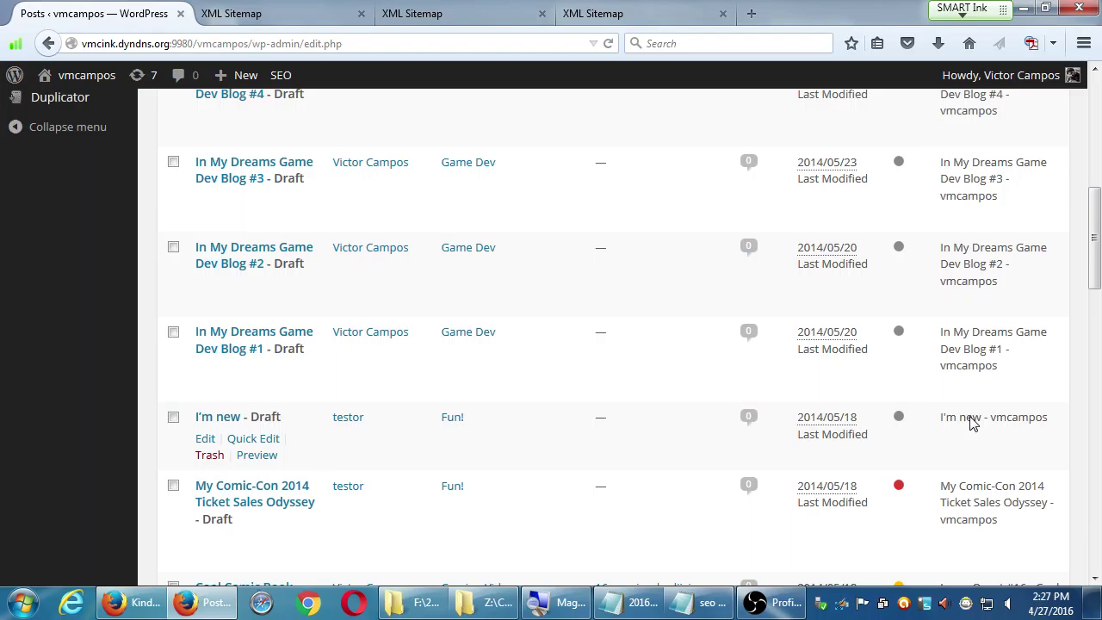
scroll(971, 421, up, 10)
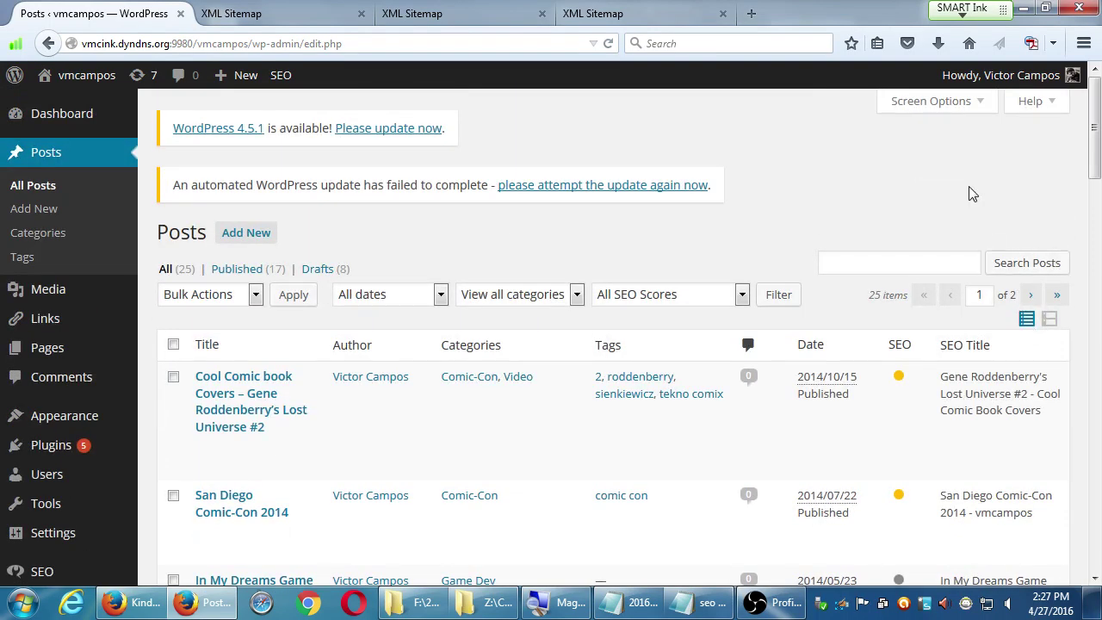
- Show the Focus KW column in the posts list and hide the Date, Comments, Tags and Categories columns
click(946, 107)
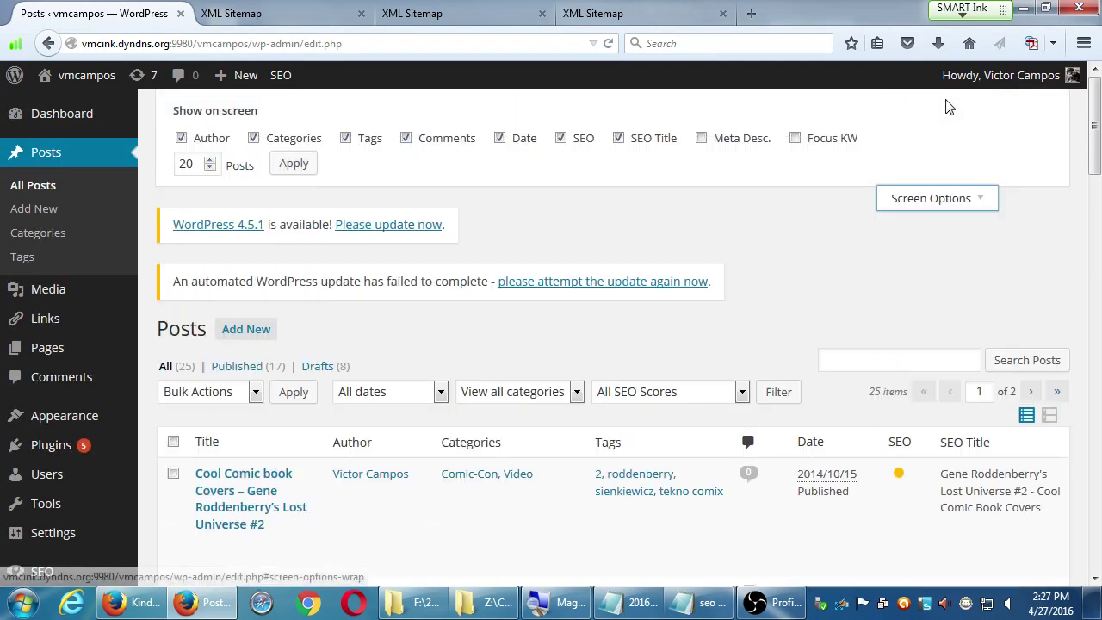
click(795, 139)
click(502, 142)
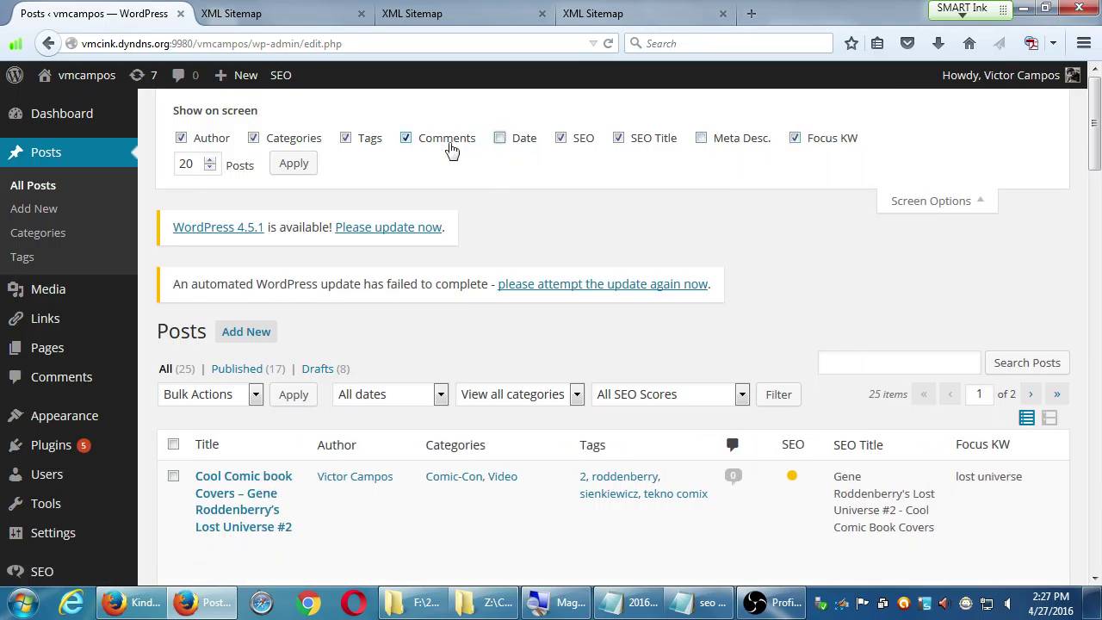
click(446, 144)
click(348, 141)
click(275, 140)
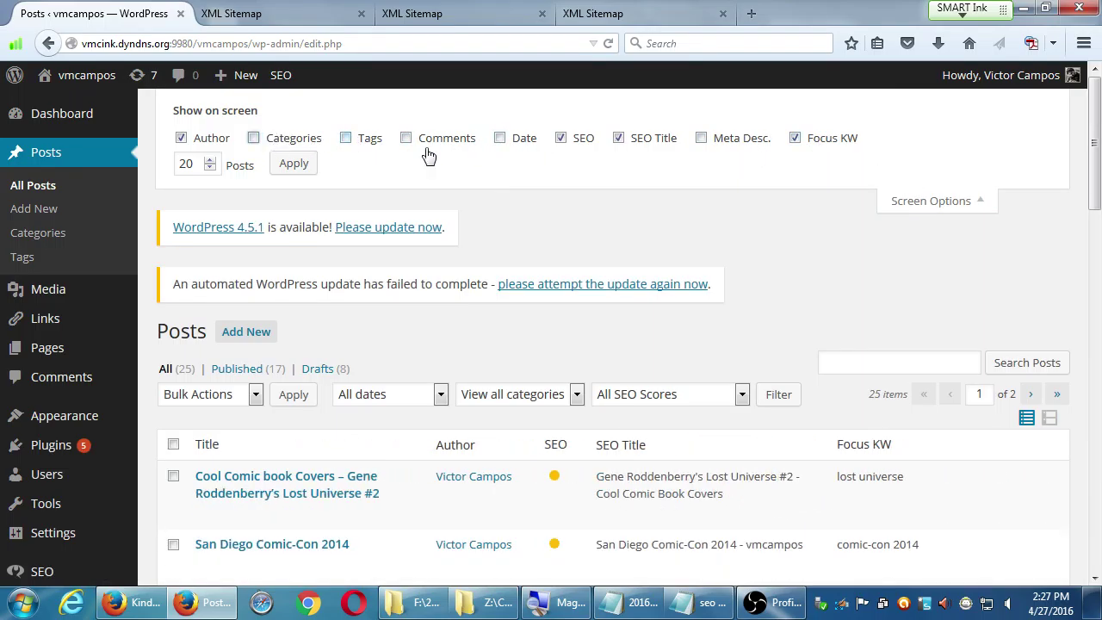
click(934, 204)
- Review the focus keywords alongside the SEO scores and find posts that have no focus keyword
scroll(1095, 266, down, 2)
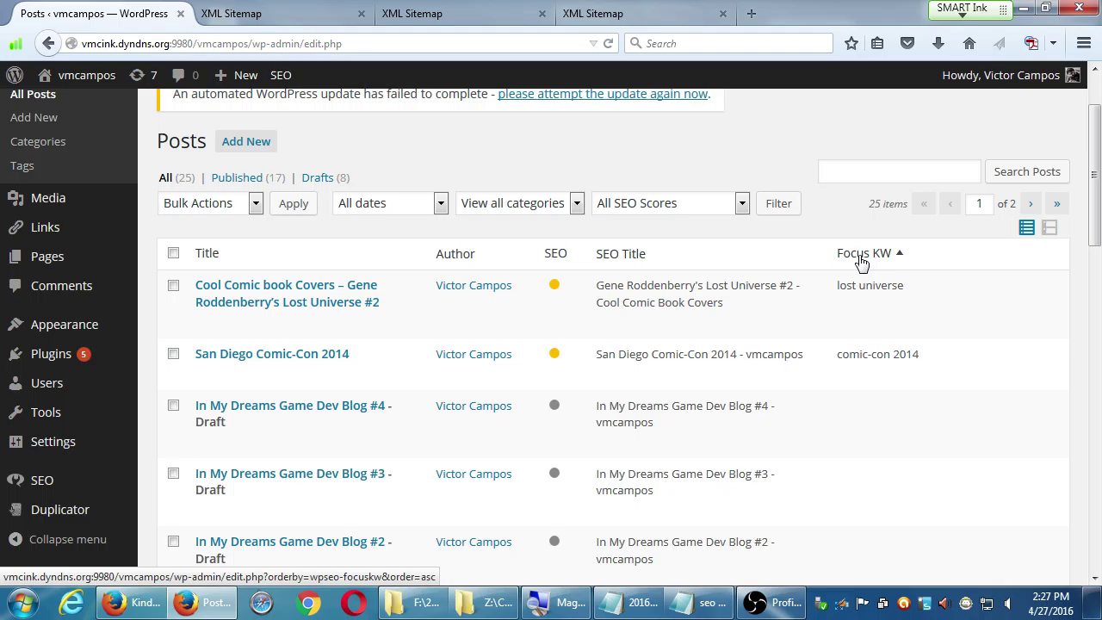
scroll(929, 332, down, 4)
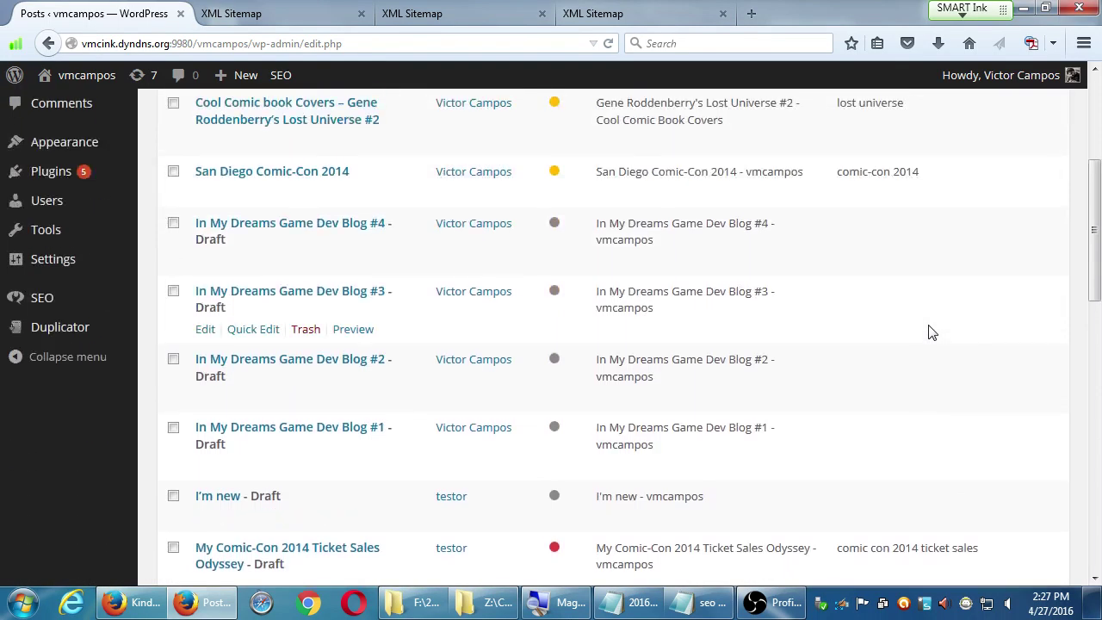
scroll(536, 315, up, 5)
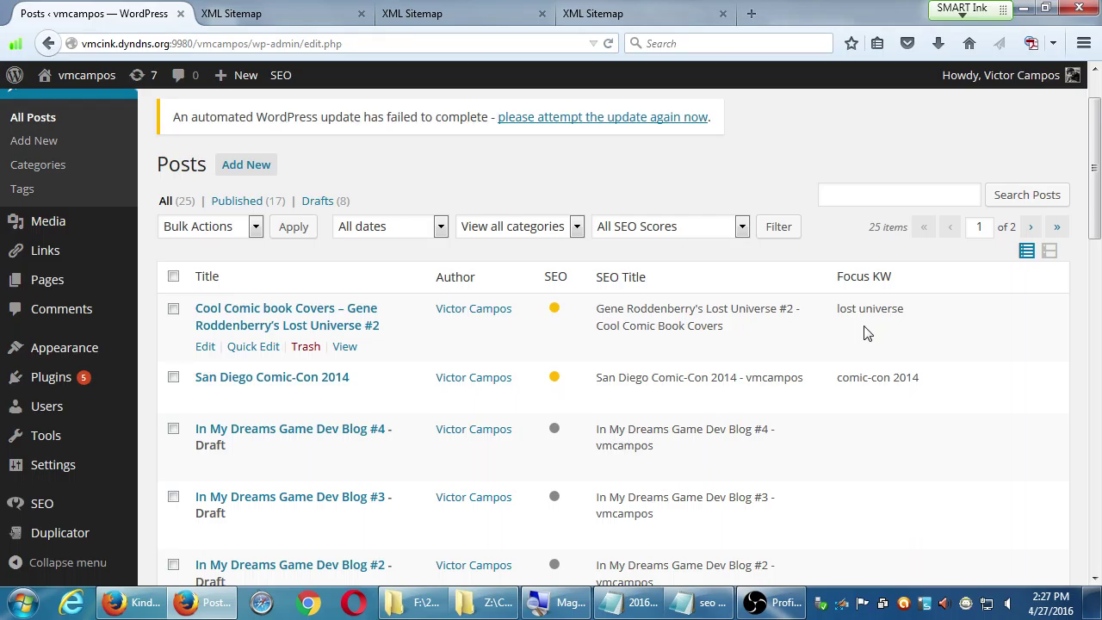
scroll(866, 333, down, 10)
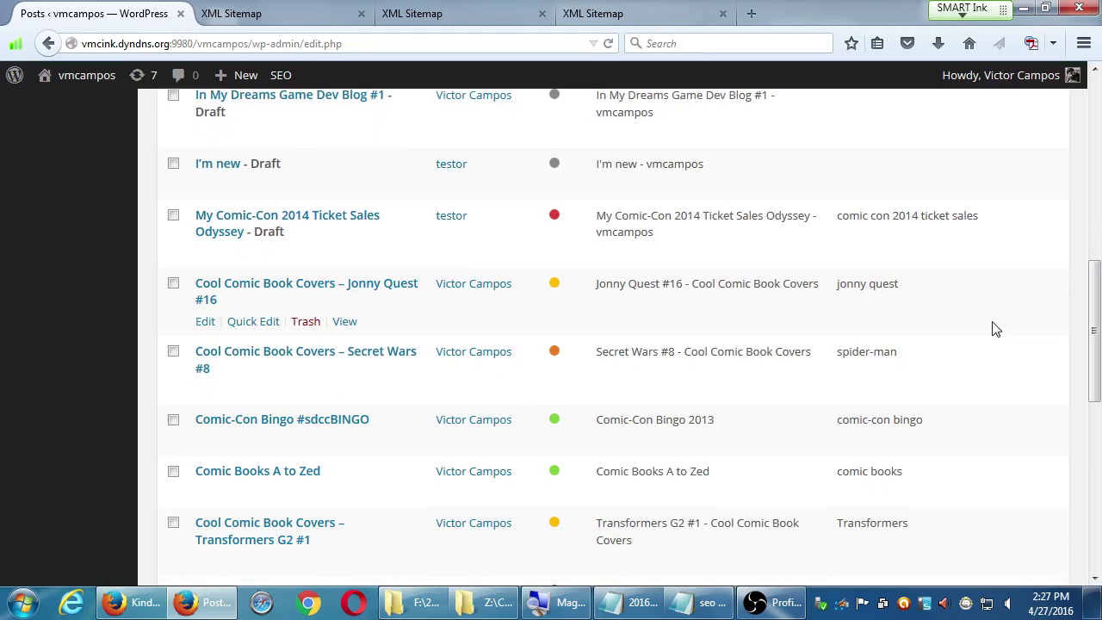
scroll(994, 328, down, 1)
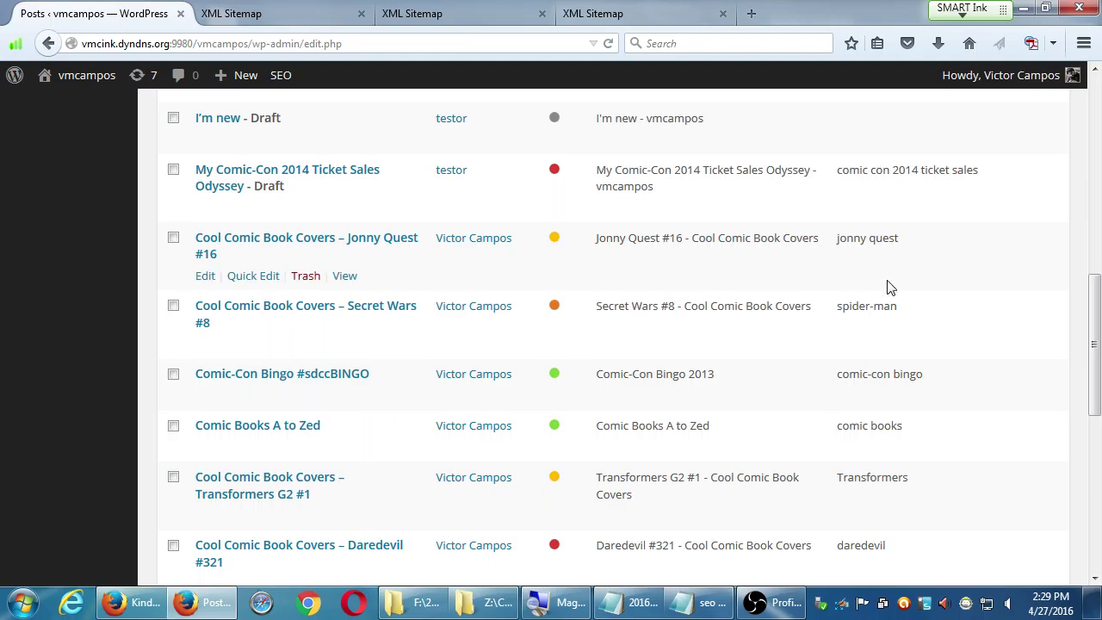
scroll(973, 317, up, 5)
scroll(989, 318, up, 4)
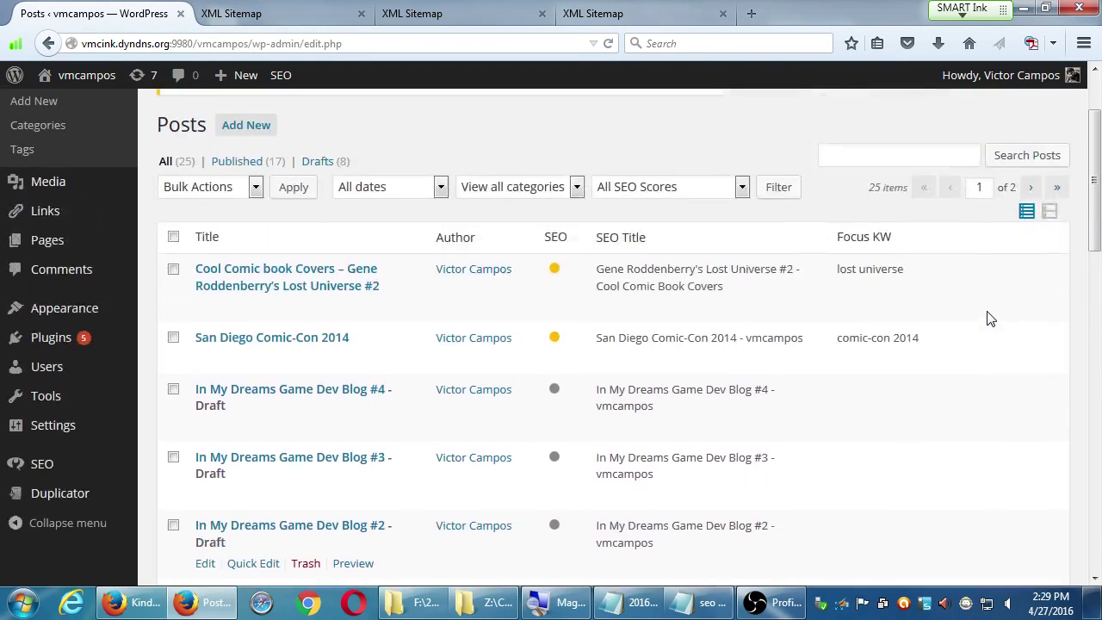
scroll(990, 318, down, 2)
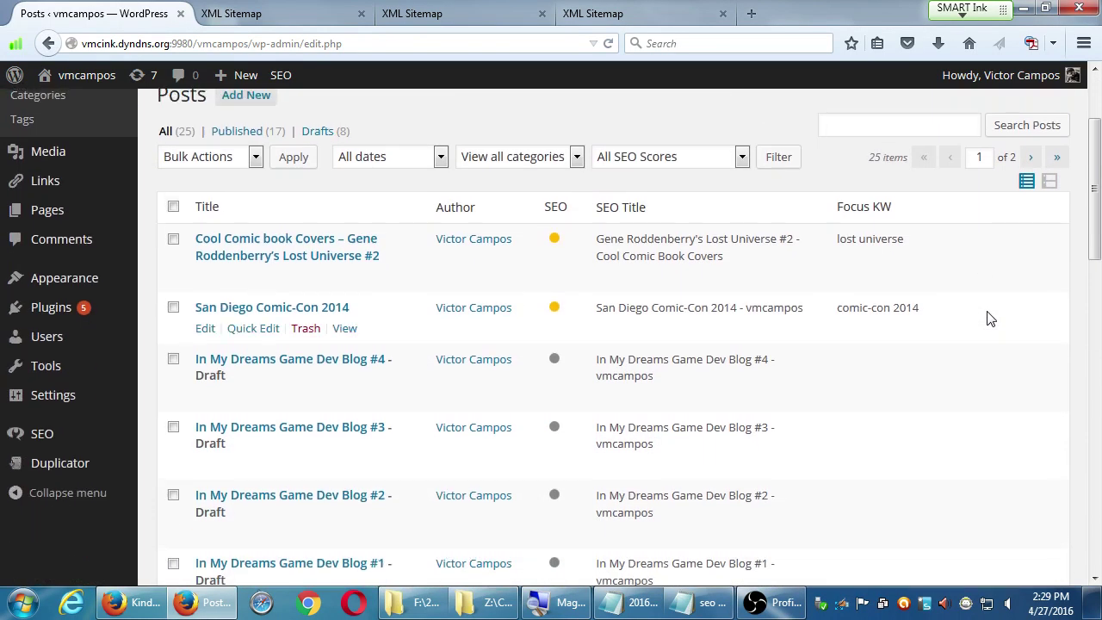
scroll(990, 319, down, 7)
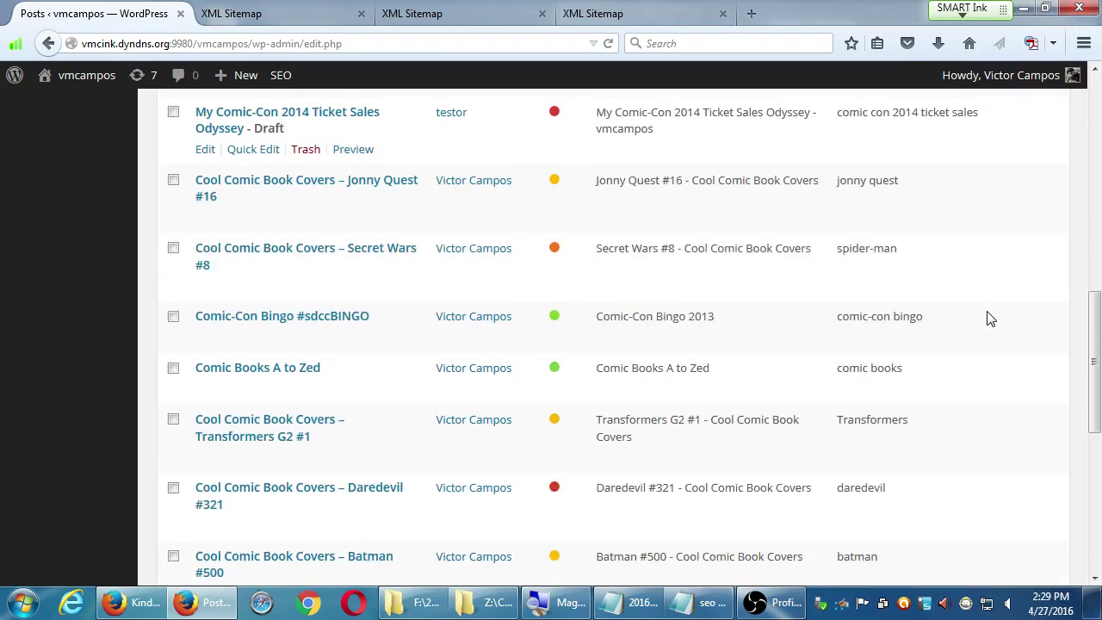
scroll(990, 318, down, 6)
scroll(989, 318, up, 1)
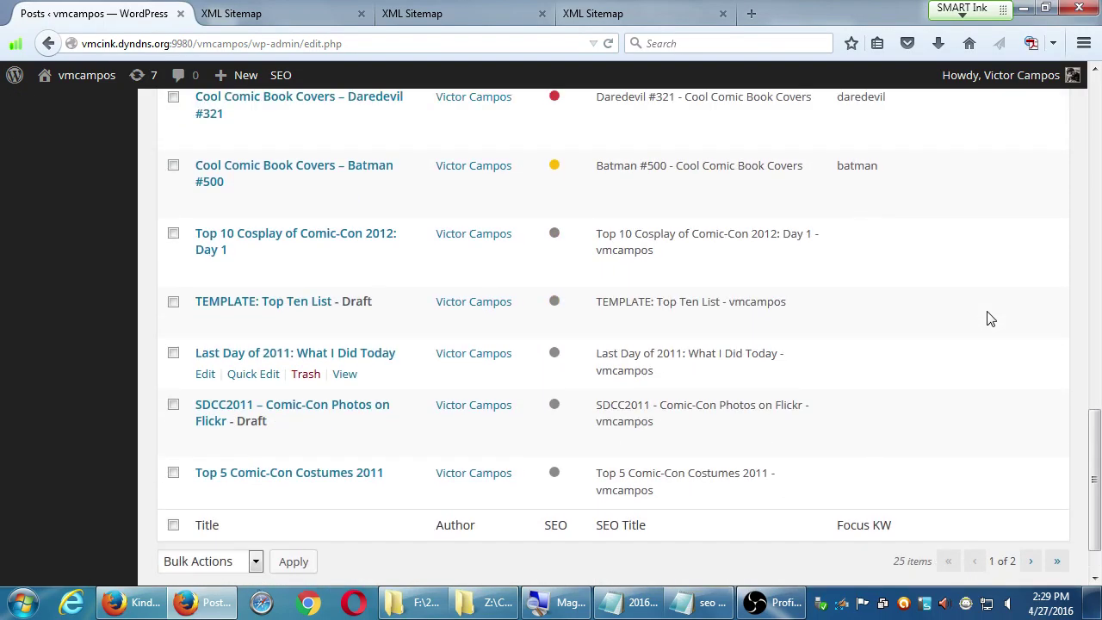
scroll(990, 318, down, 1)
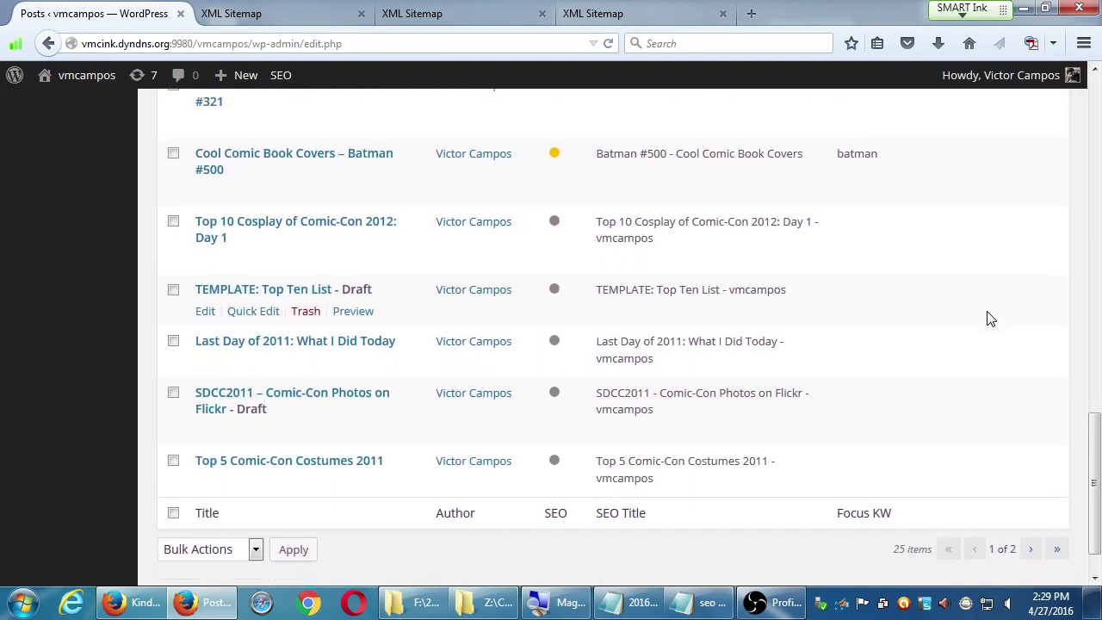
- Open the post "Top 10 Cosplay of Comic-Con 2012: Day 1" for editing and go to its WordPress SEO by Yoast section
scroll(990, 318, up, 1)
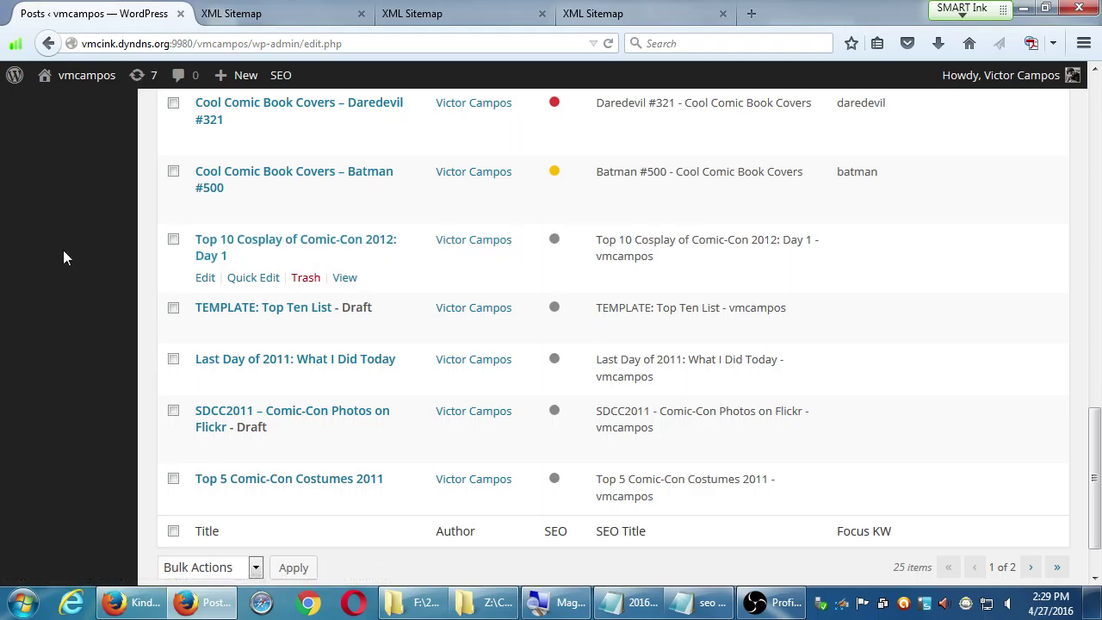
click(208, 279)
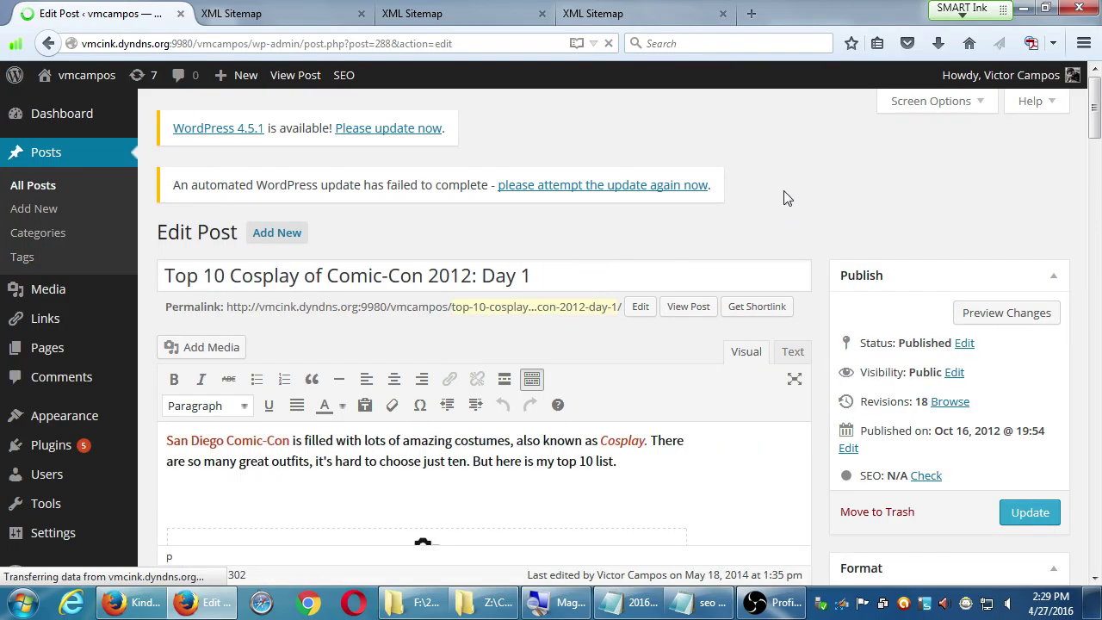
scroll(803, 356, down, 3)
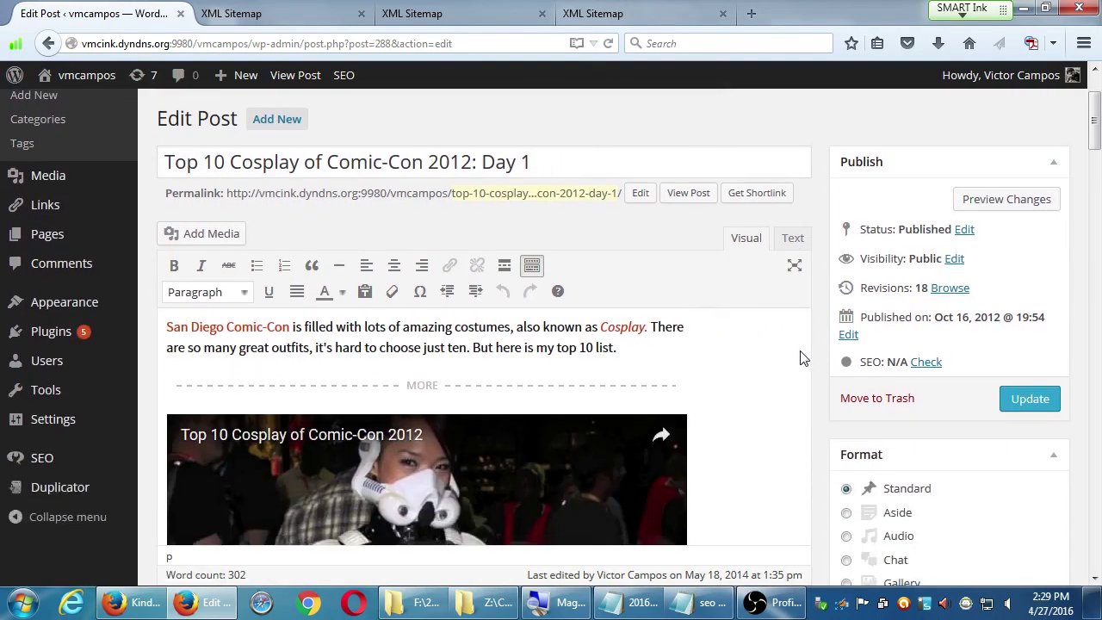
scroll(798, 358, down, 3)
scroll(799, 358, down, 5)
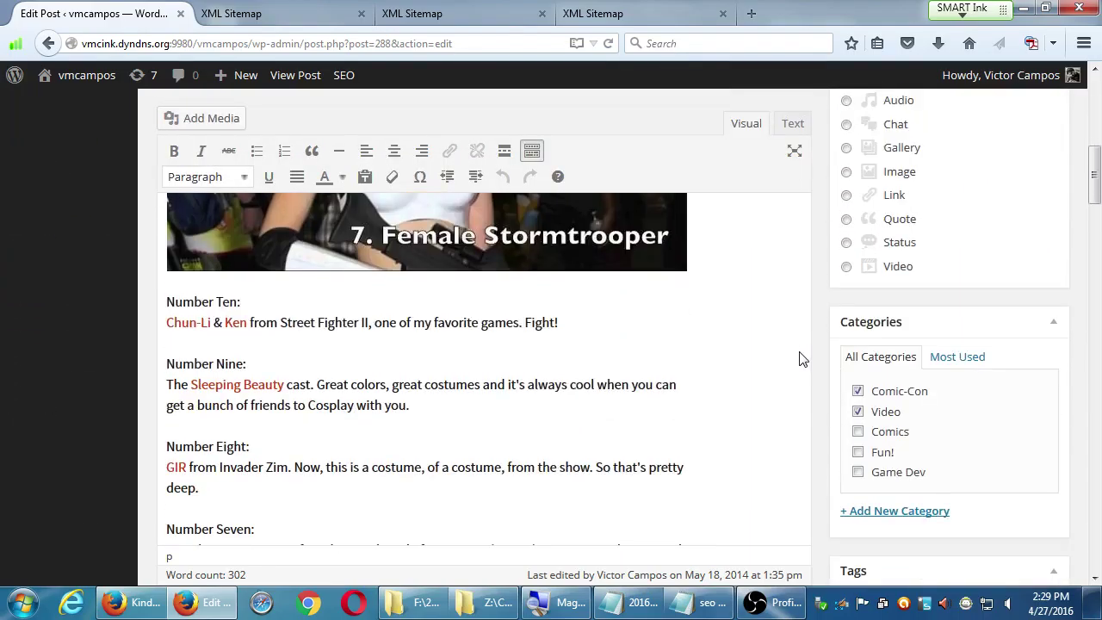
scroll(799, 358, down, 15)
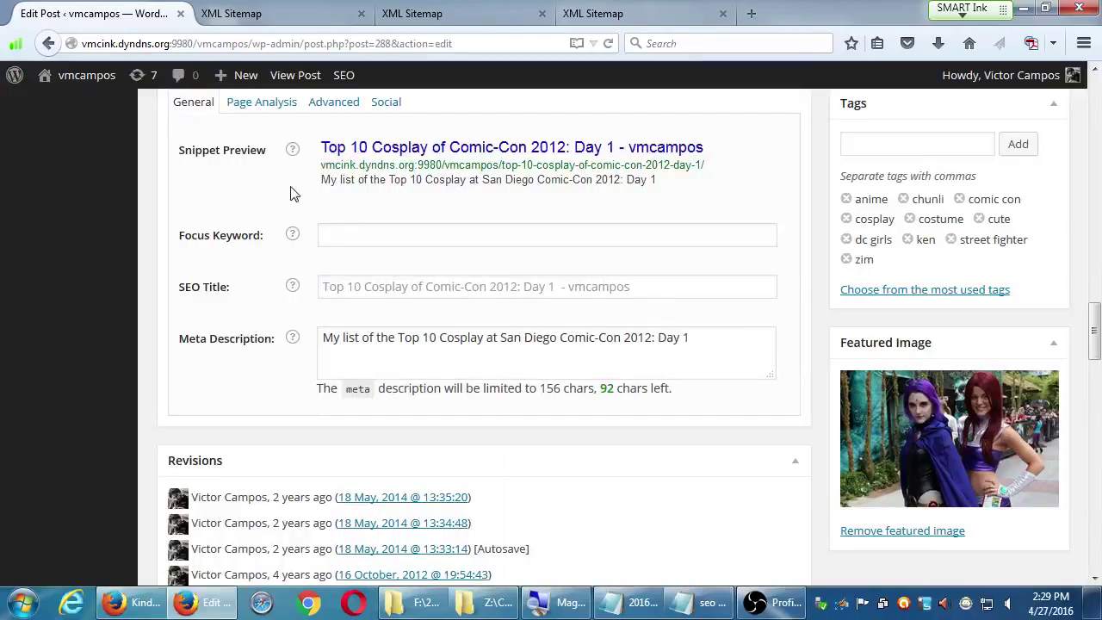
- Check the post's SEO status in the Publish box and return to the WordPress SEO by Yoast section
scroll(284, 192, up, 1)
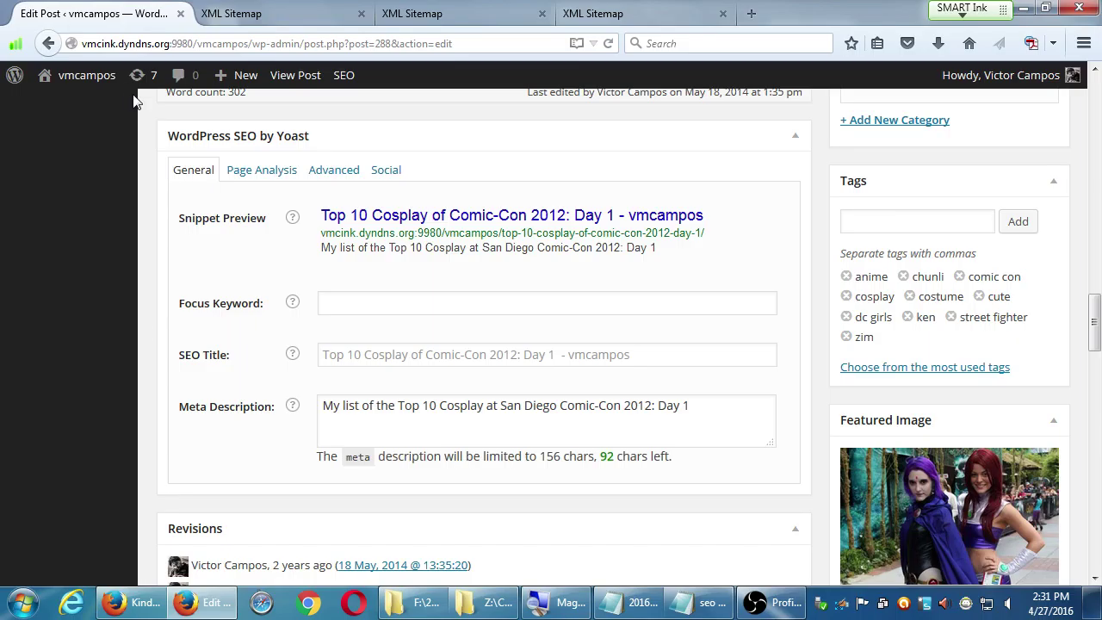
scroll(109, 290, up, 5)
scroll(110, 295, up, 12)
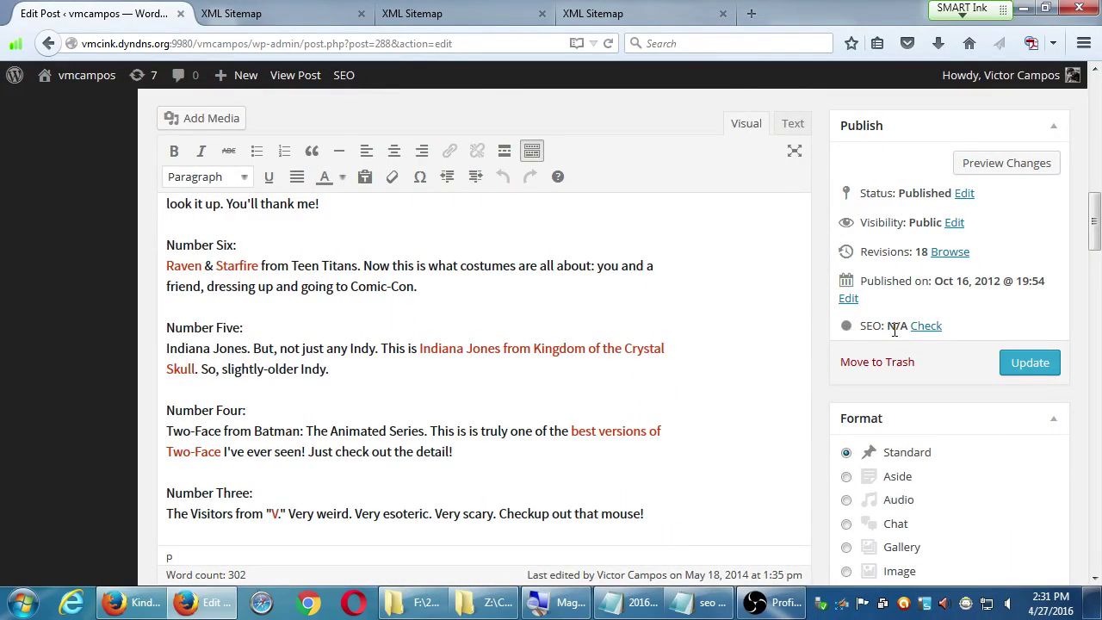
scroll(822, 370, down, 8)
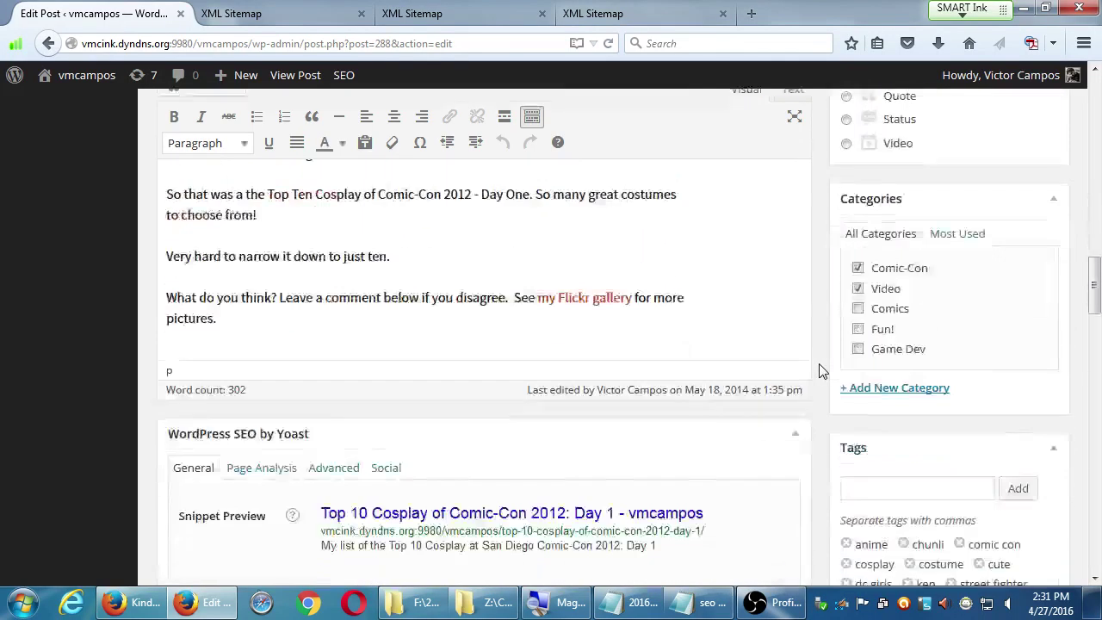
- Fill the post's meta description with four consecutive copies of its own text to test the 156-character limit
scroll(820, 370, down, 3)
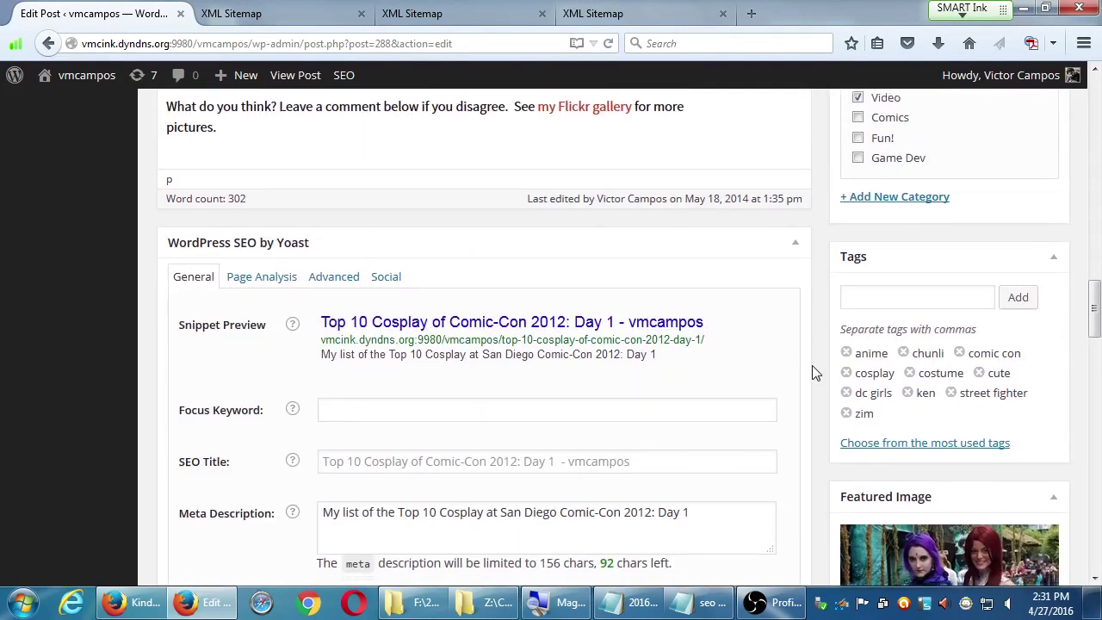
scroll(812, 364, down, 2)
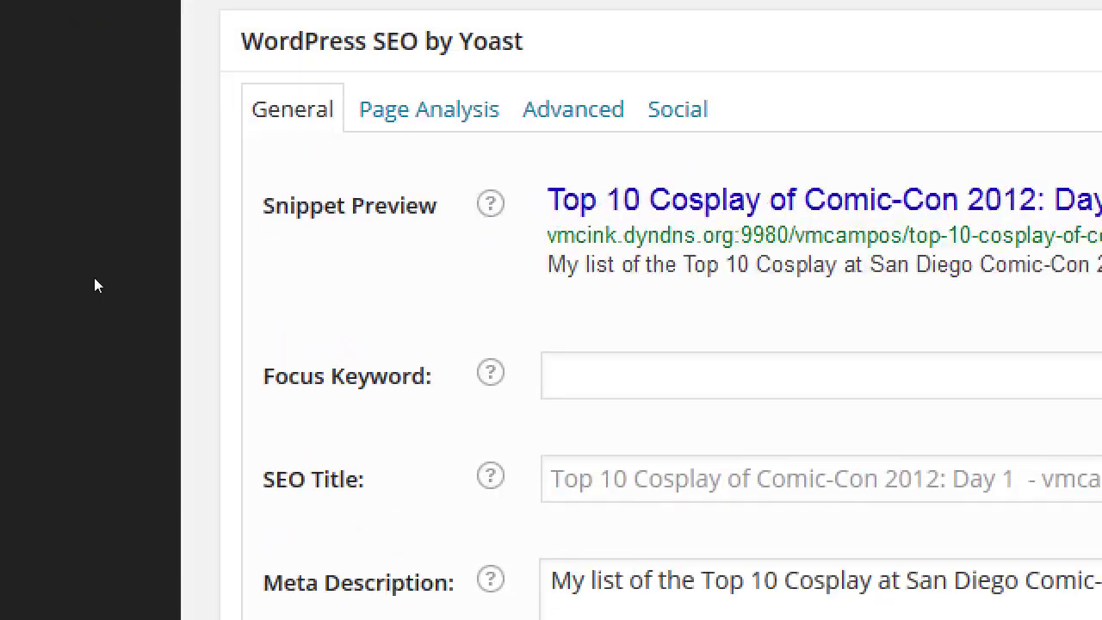
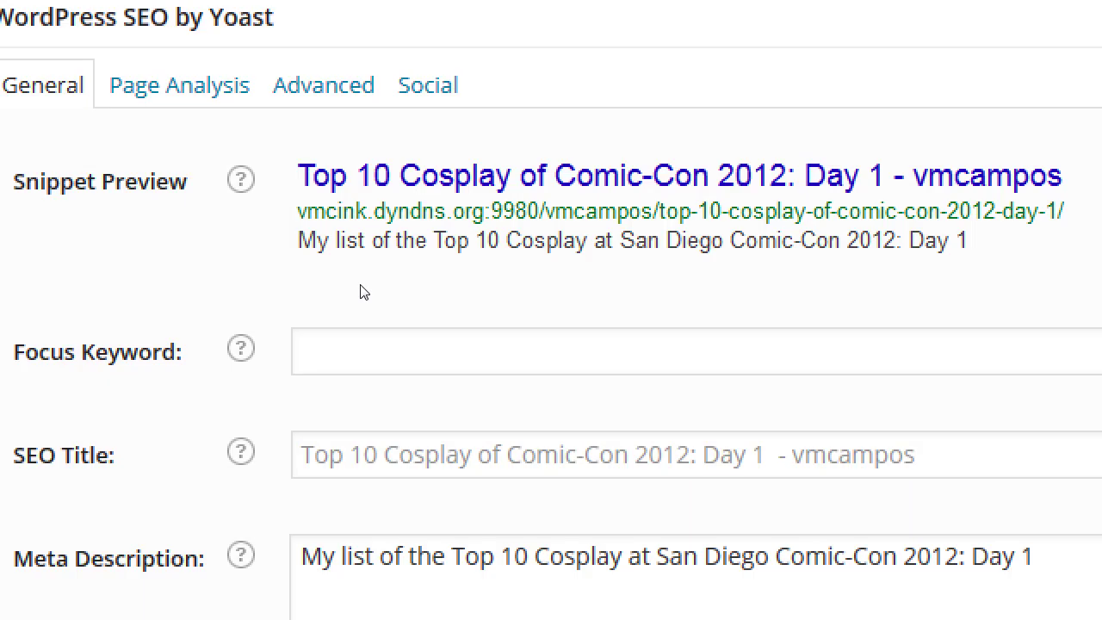
click(568, 527)
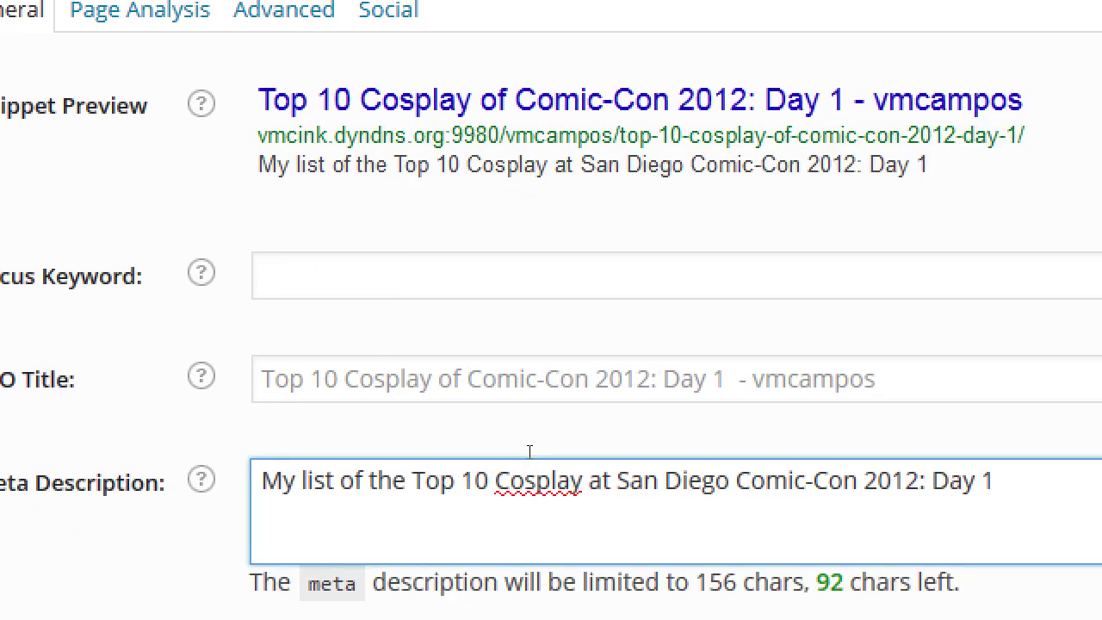
key(ctrl+a)
key(ctrl+c)
key(ctrl+v)
key(ctrl+v)
key(ctrl+v)
key(ctrl+v)
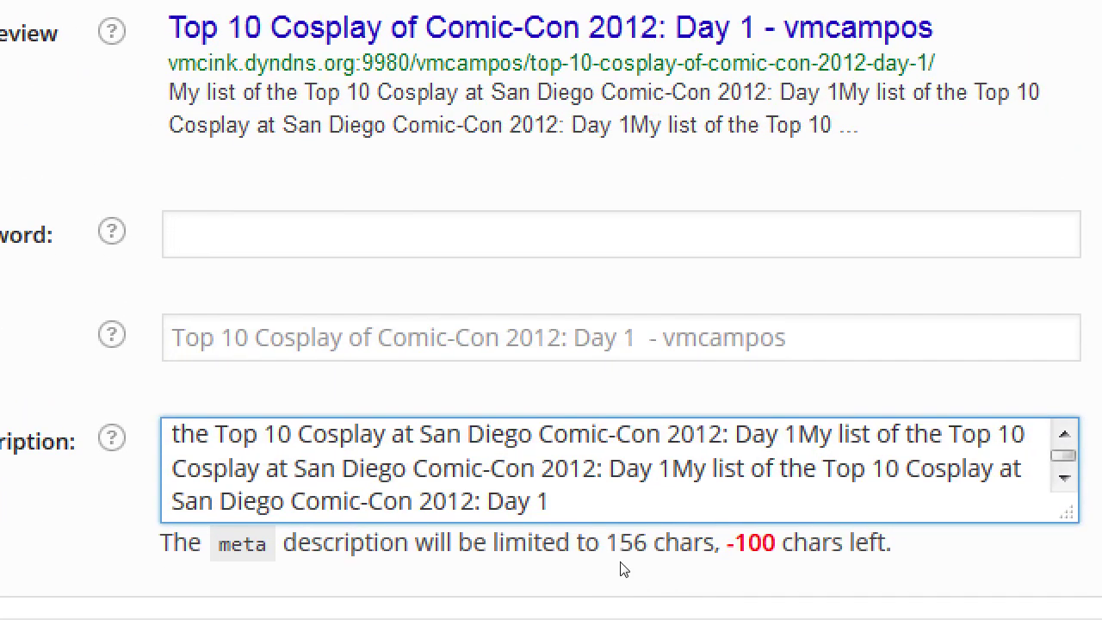
- Delete the repeated text from the meta description, keeping only "My list of the Top 10 Cosplay at San Diego Comic-Con 2012: Day"
key(shift+Up)
key(shift+Up)
key(shift+Up)
key(shift+Up)
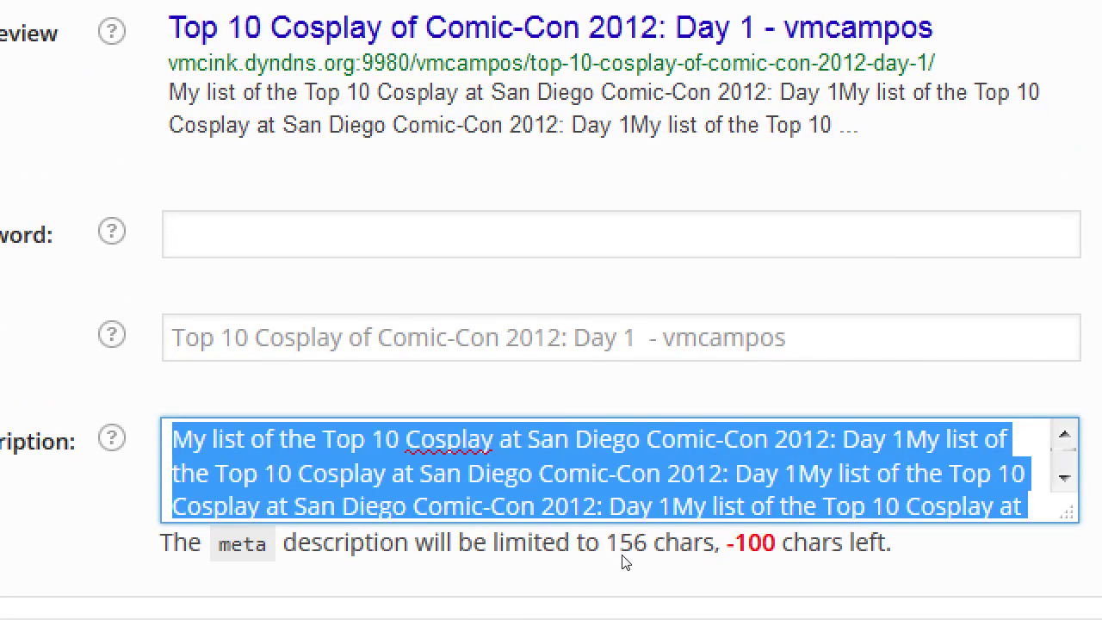
key(shift+Down)
key(shift+Down)
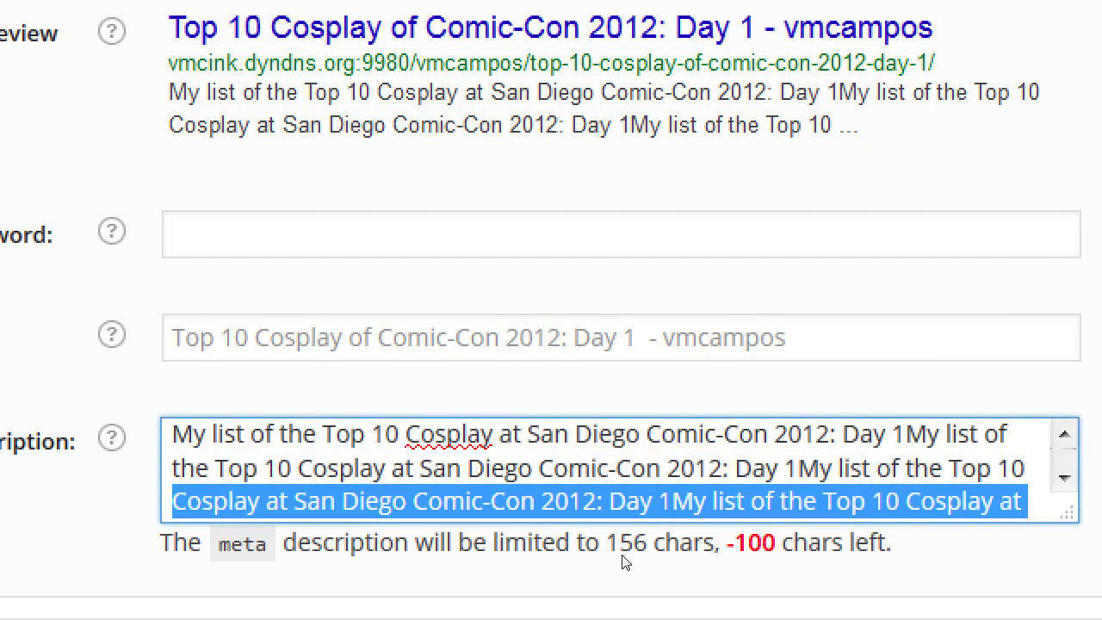
key(shift+Up)
key(BackSpace)
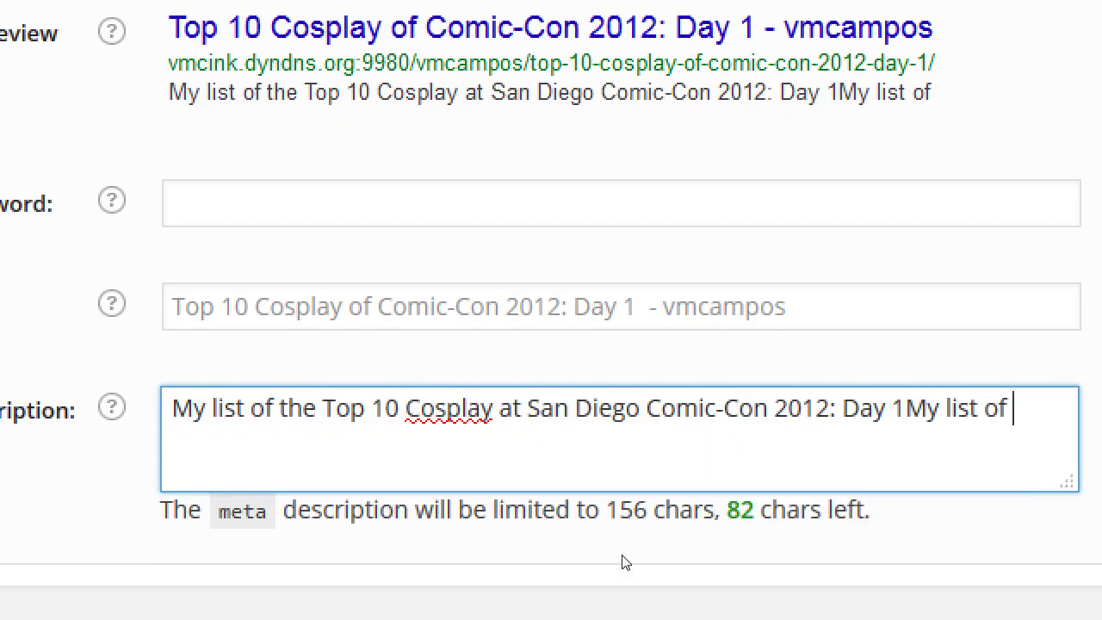
key(BackSpace)
key(BackSpace)
key(BackSpace)
key(BackSpace)
key(BackSpace)
key(BackSpace)
key(BackSpace)
key(BackSpace)
key(BackSpace)
key(BackSpace)
key(BackSpace)
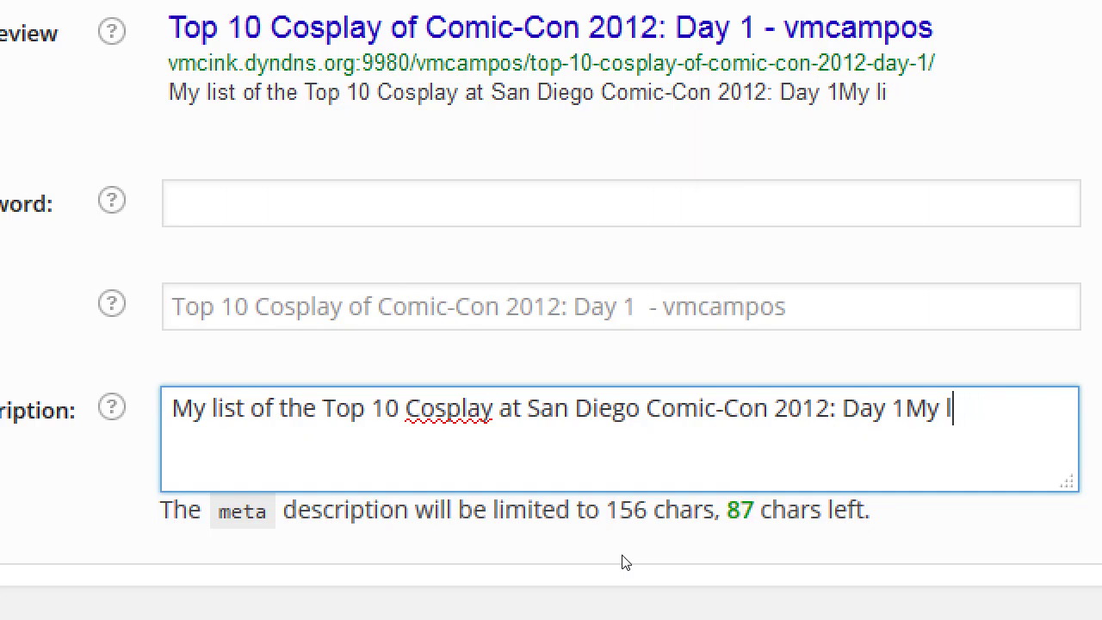
- Add a YouTube channel URL to the end of the meta description and check how it looks in the snippet preview
text(ht)
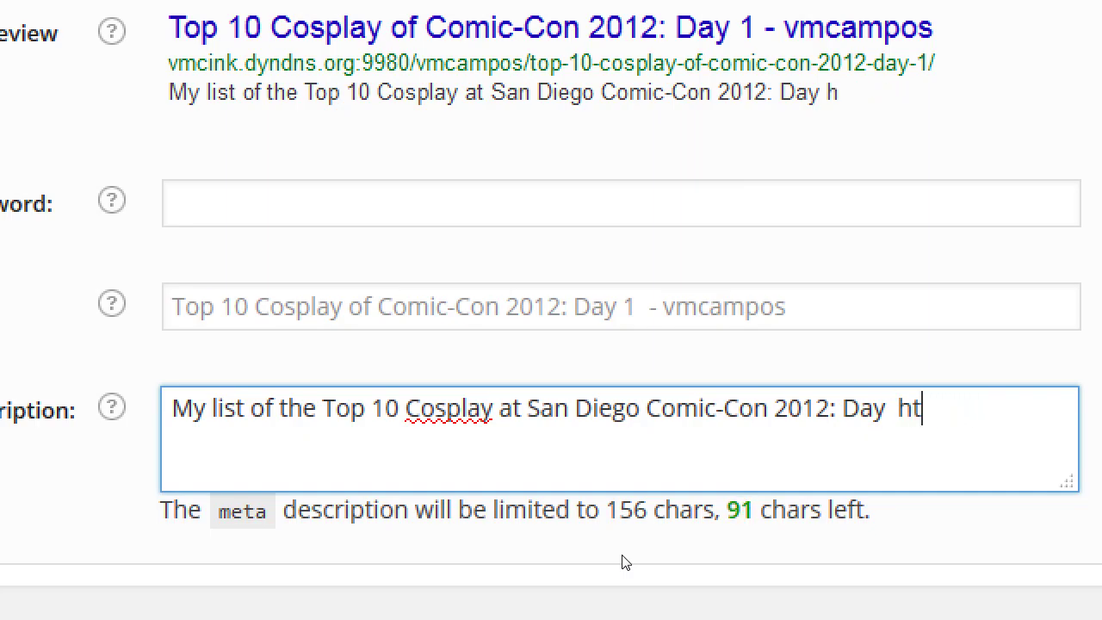
text(tp://youtu)
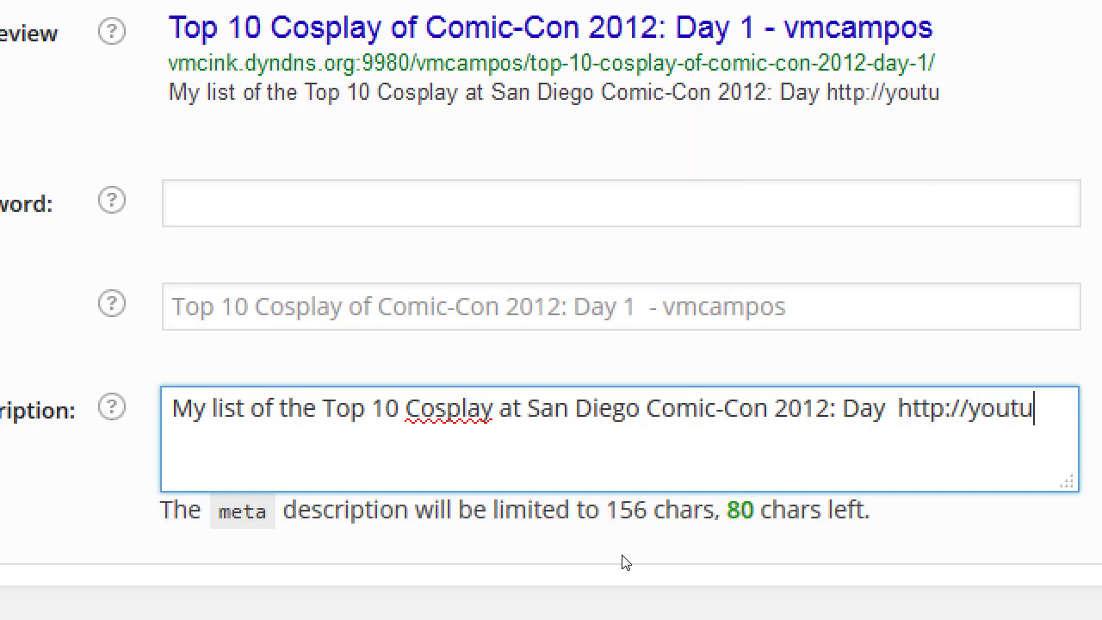
text(be.com/victor)
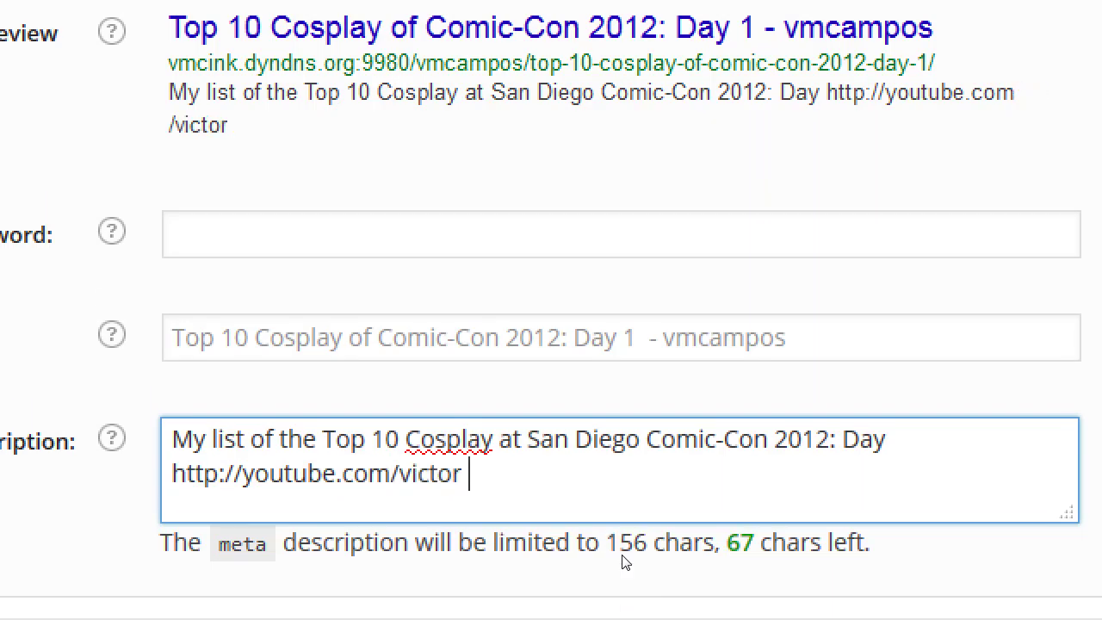
scroll(639, 278, up, 3)
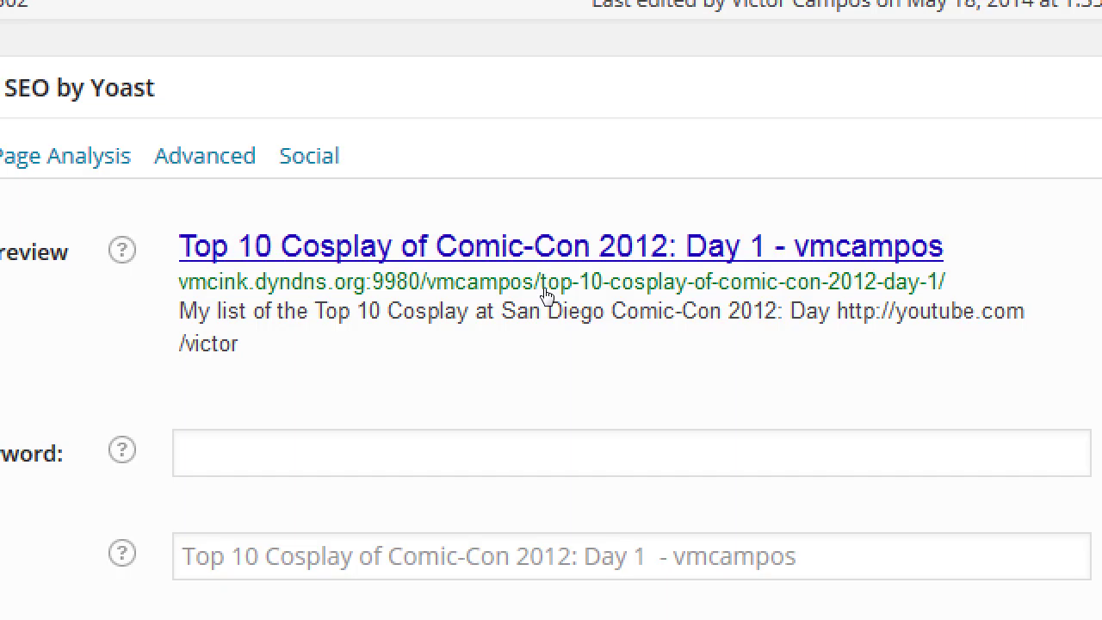
triple_click(697, 324)
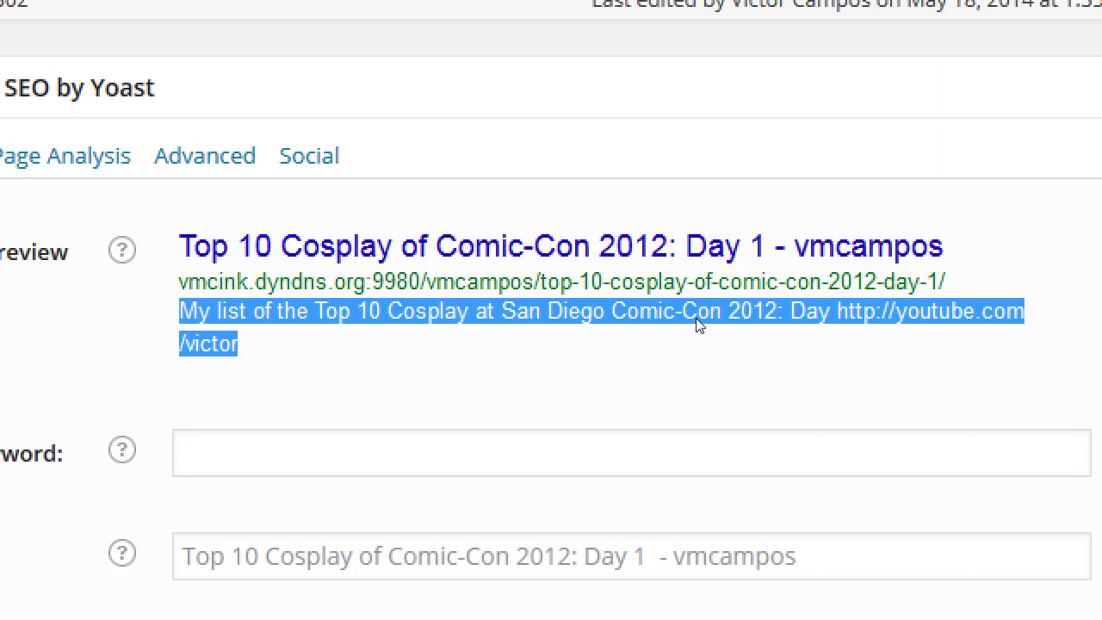
- Remove the URL from the meta description and undo the edits back to the original "My list of the Top 10 Cosplay at San Diego Comic-Con 2012: Day 1"
click(627, 555)
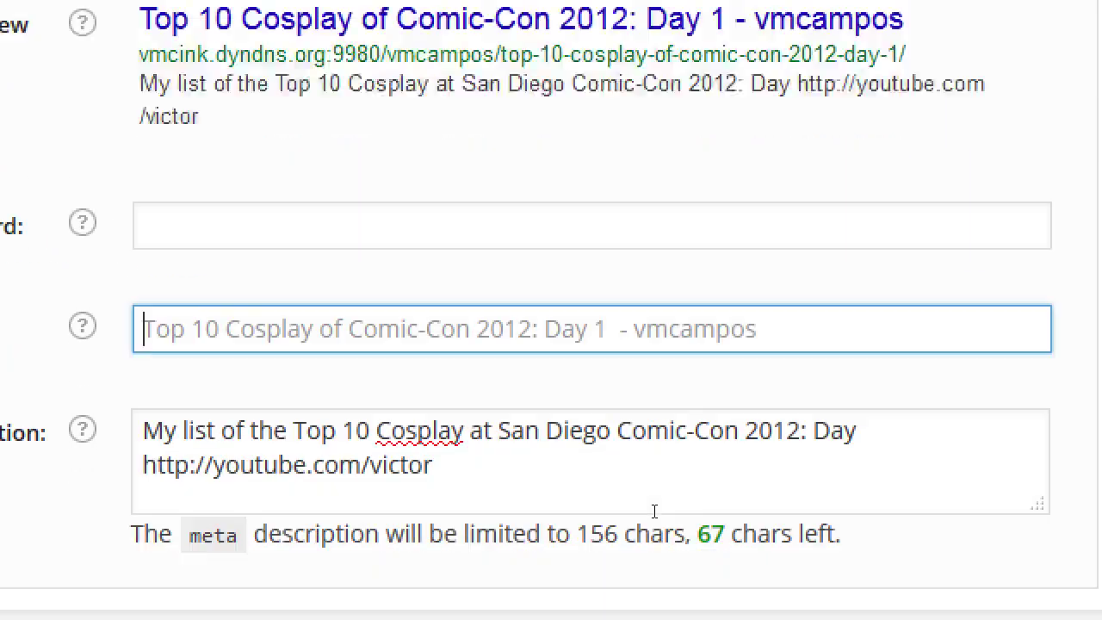
key(Tab)
key(shift+Home)
key(BackSpace)
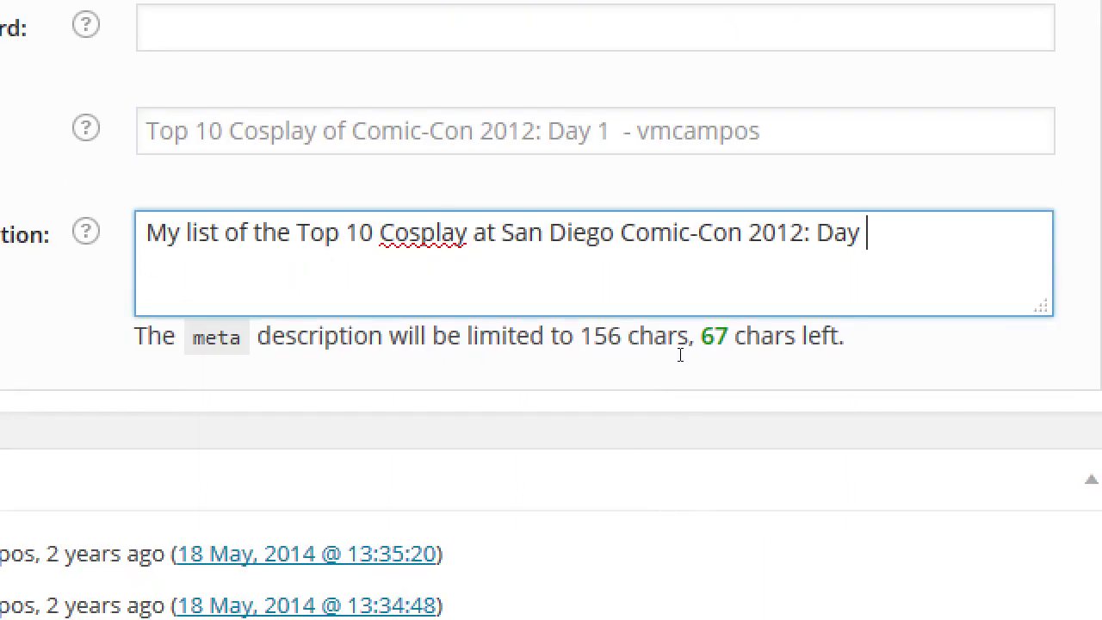
key(ctrl+z)
key(ctrl+z)
key(ctrl+z)
key(ctrl+z)
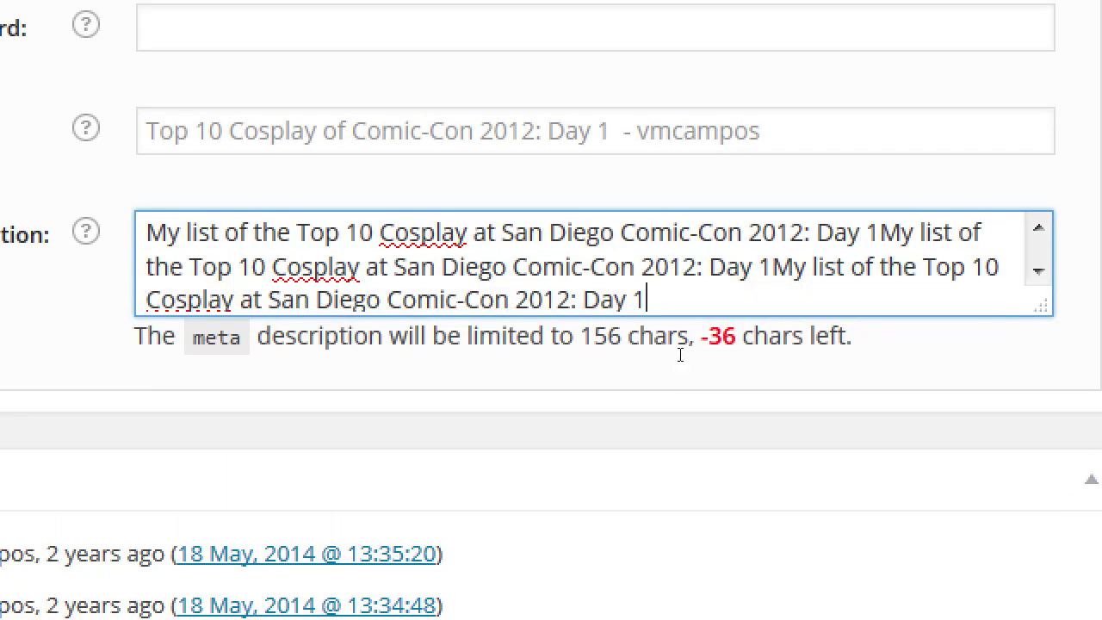
key(ctrl+z)
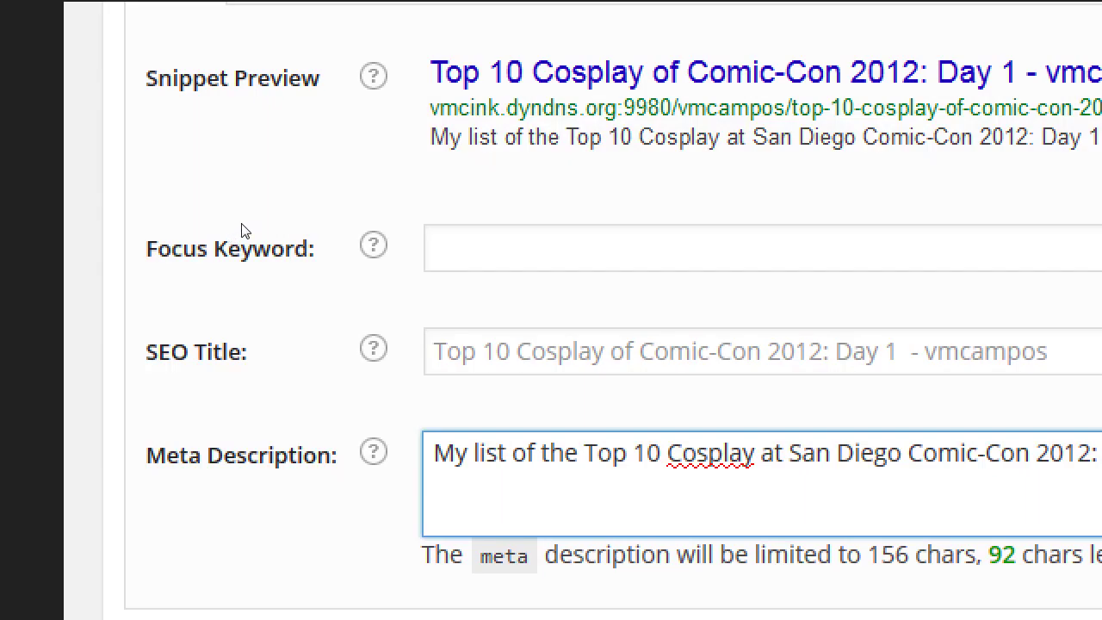
- Look up focus keyword suggestions for "costume" and set the post's focus keyword to "costume gallery"
click(430, 206)
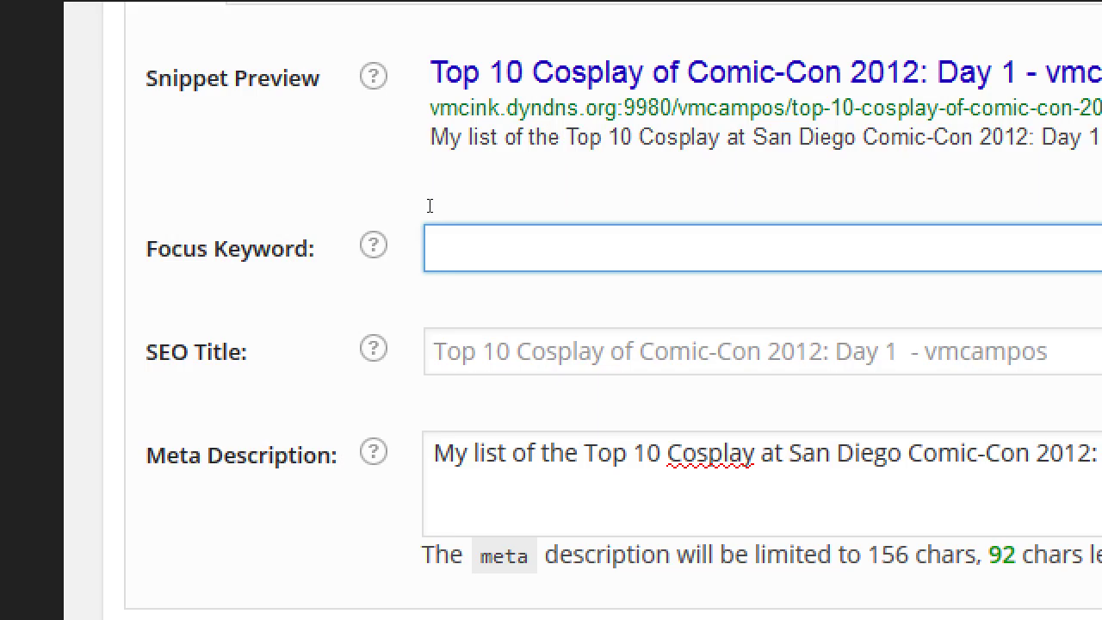
text(cst)
key(BackSpace)
key(BackSpace)
text(ostume)
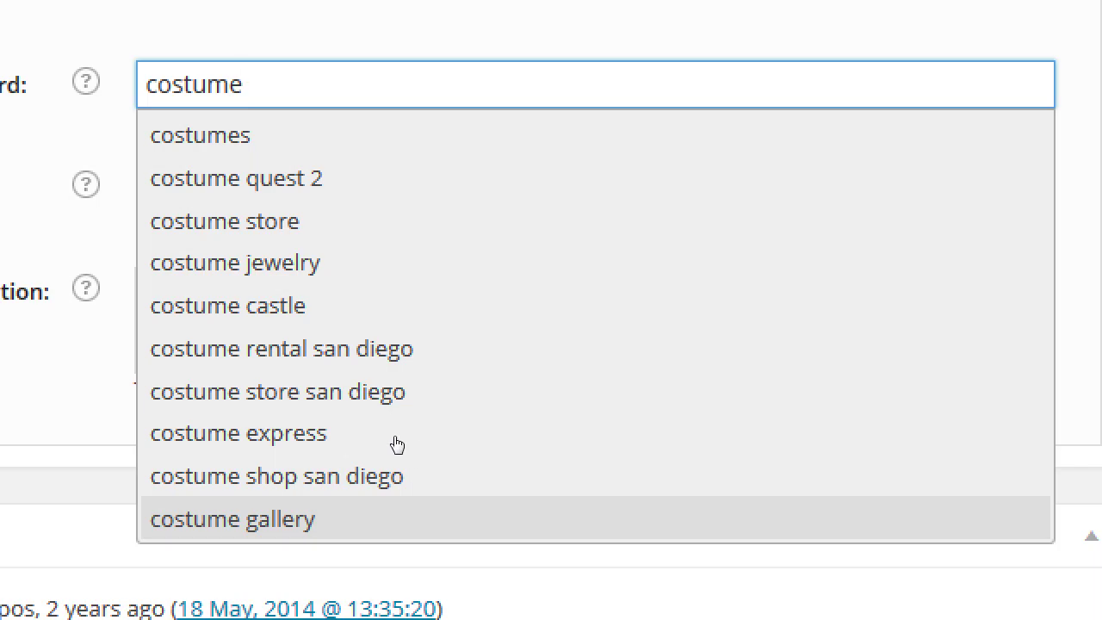
key(Return)
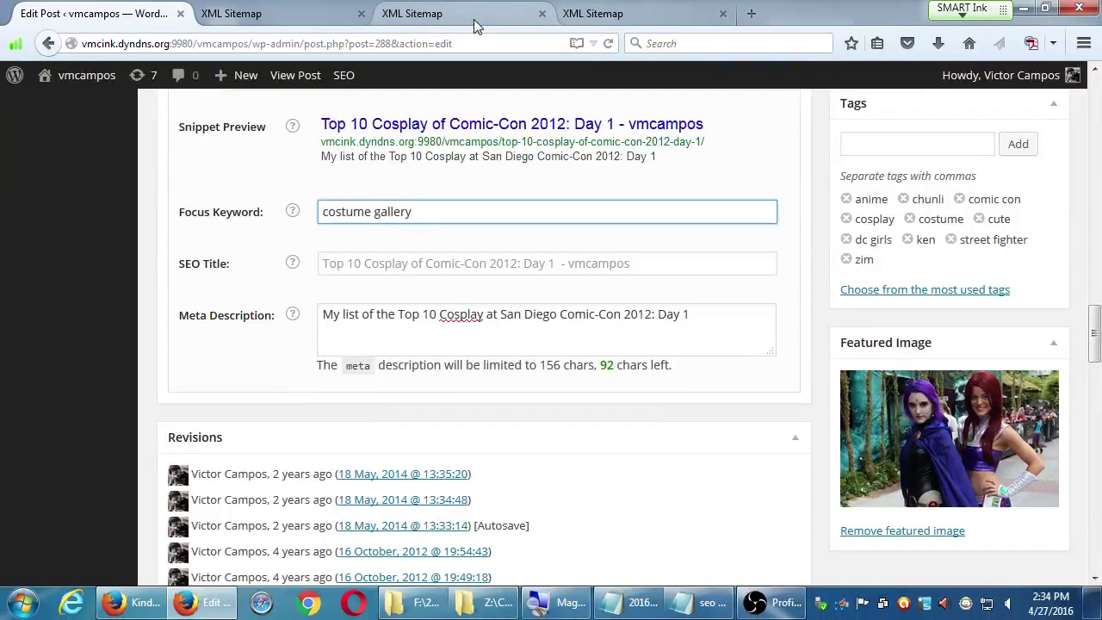
drag(416, 211, 316, 204)
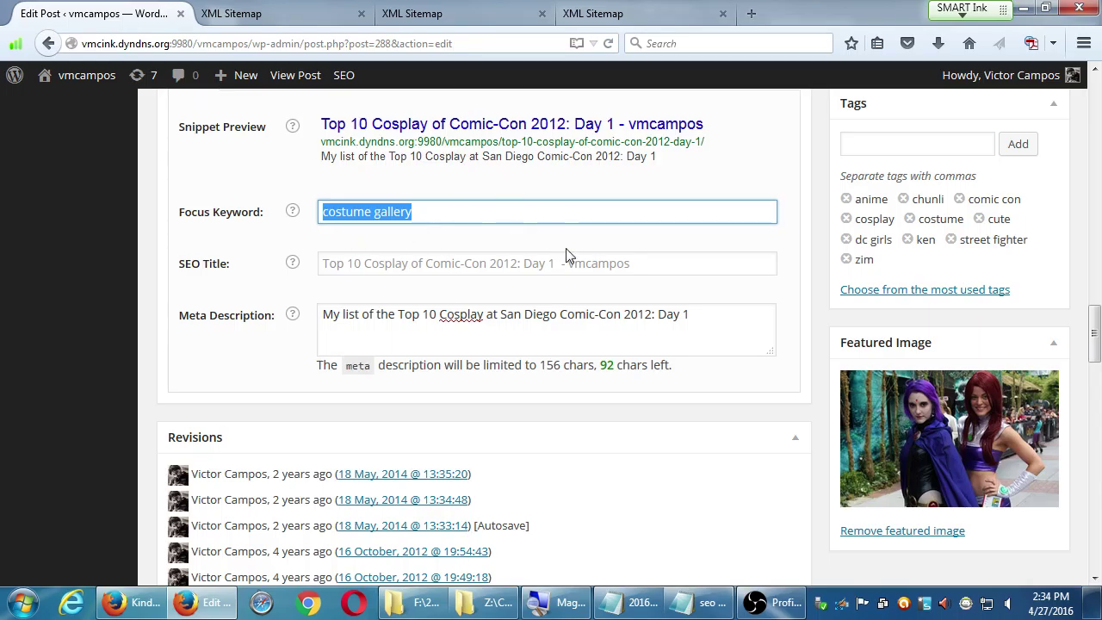
- Update the published post to save its new focus keyword
scroll(584, 258, up, 3)
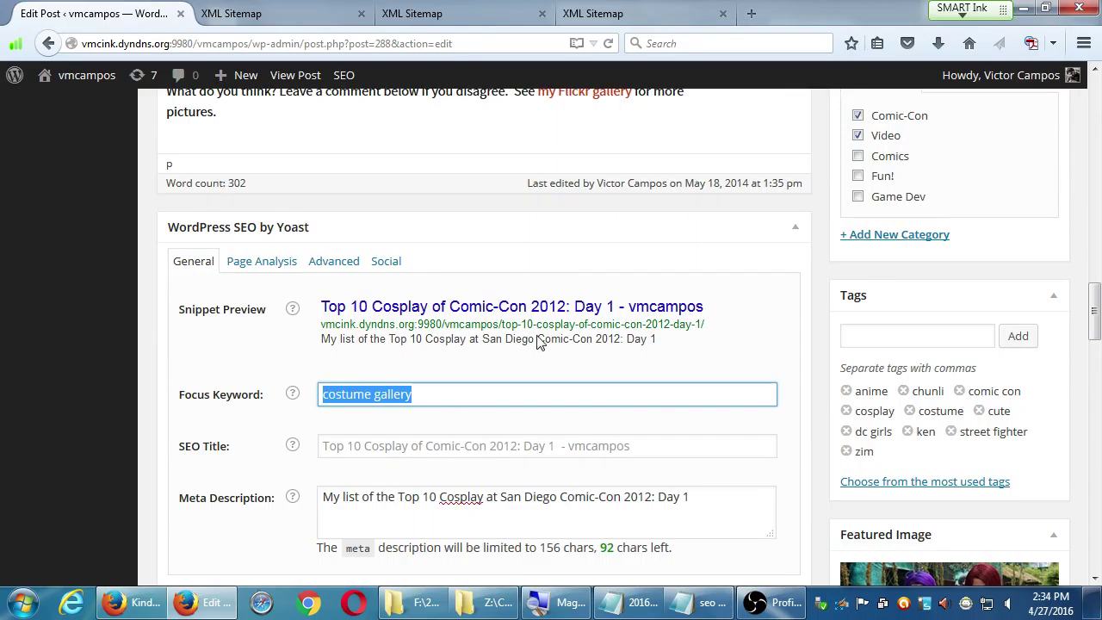
scroll(536, 340, up, 10)
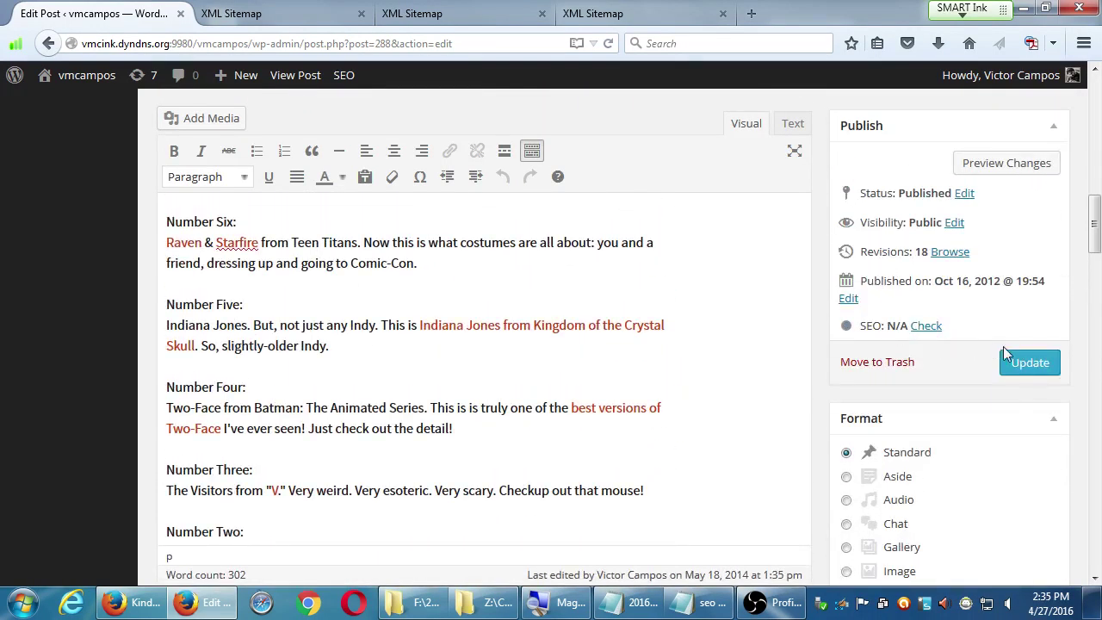
click(1026, 361)
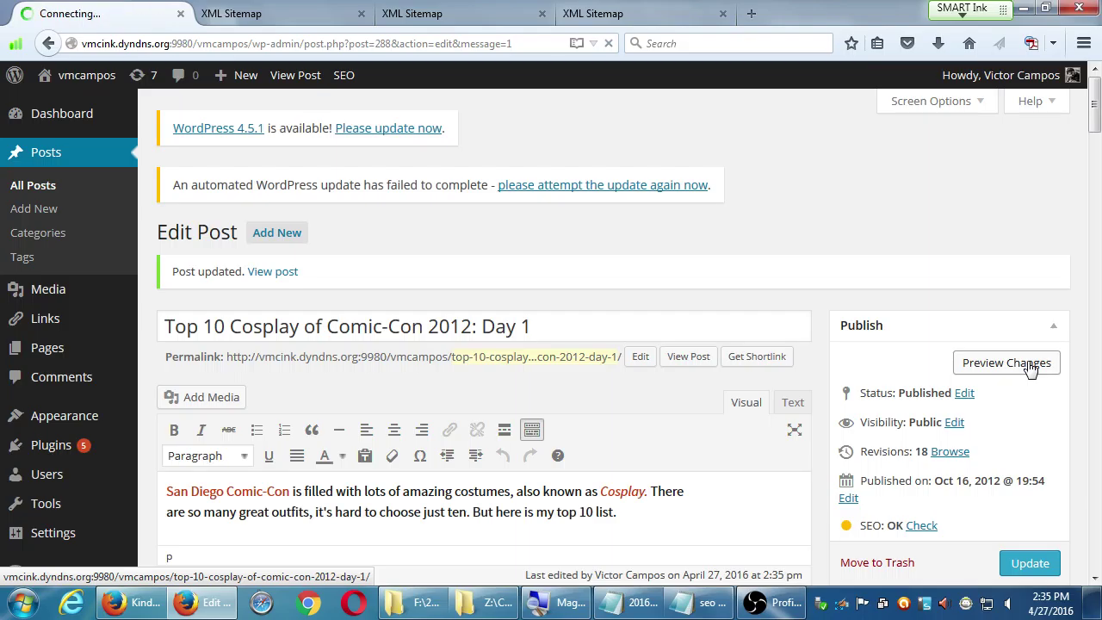
- Return to the WordPress SEO by Yoast section and review the focus keyword usage results
scroll(824, 425, down, 3)
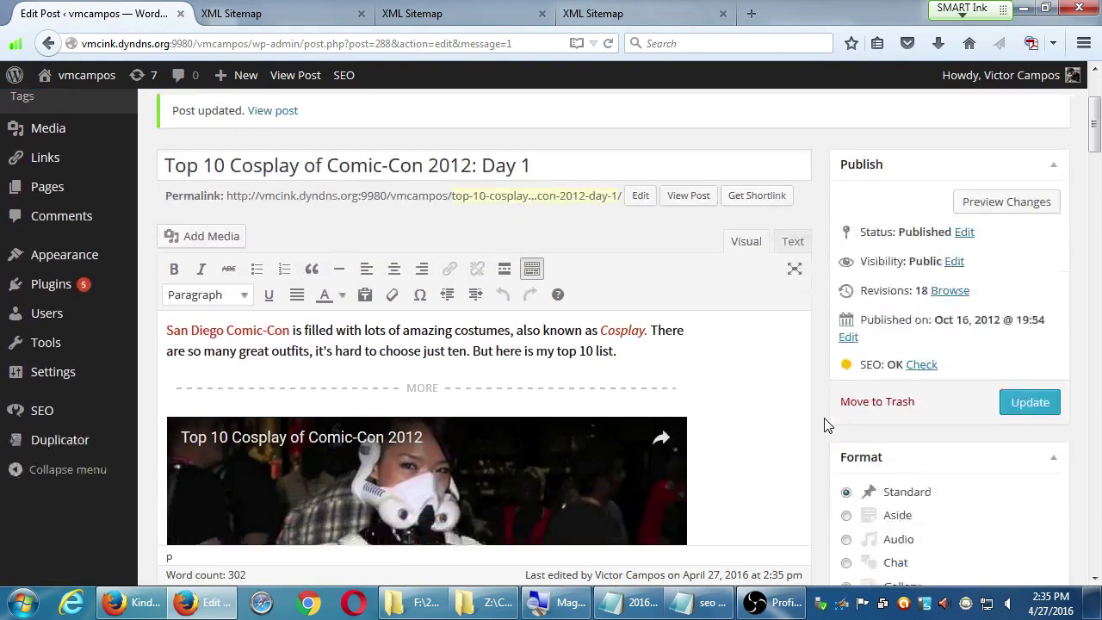
scroll(825, 424, down, 10)
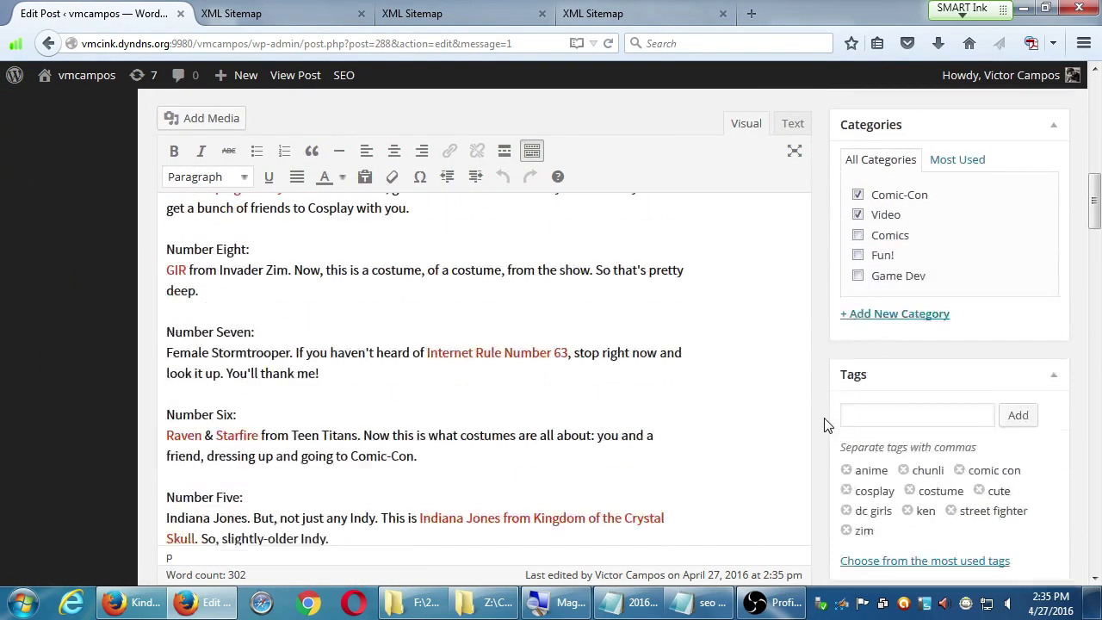
scroll(825, 424, down, 10)
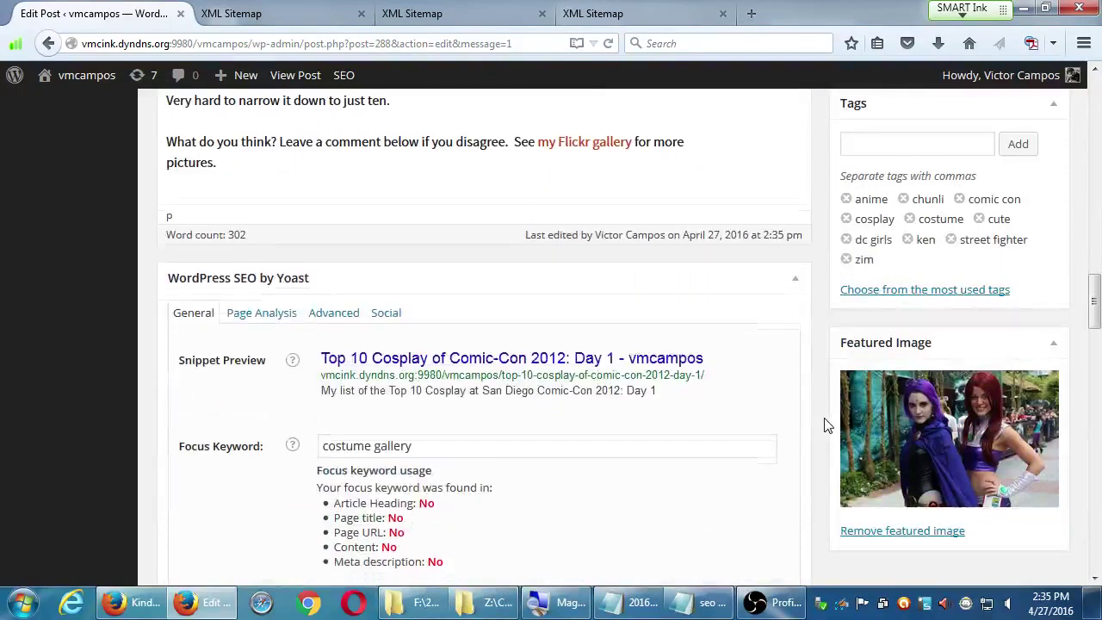
scroll(825, 424, down, 2)
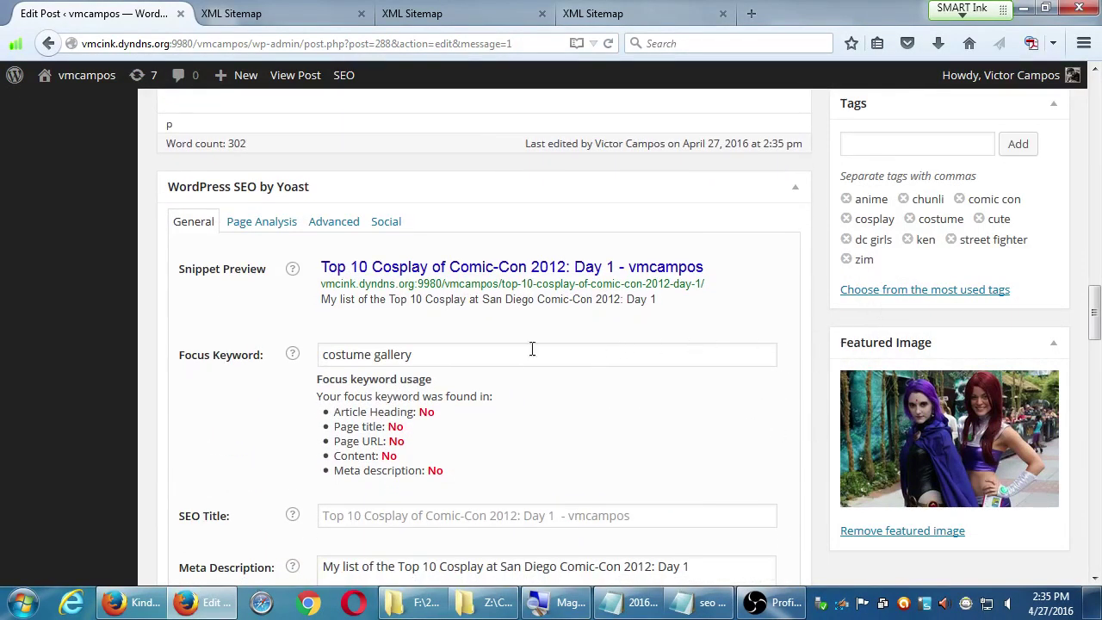
click(448, 362)
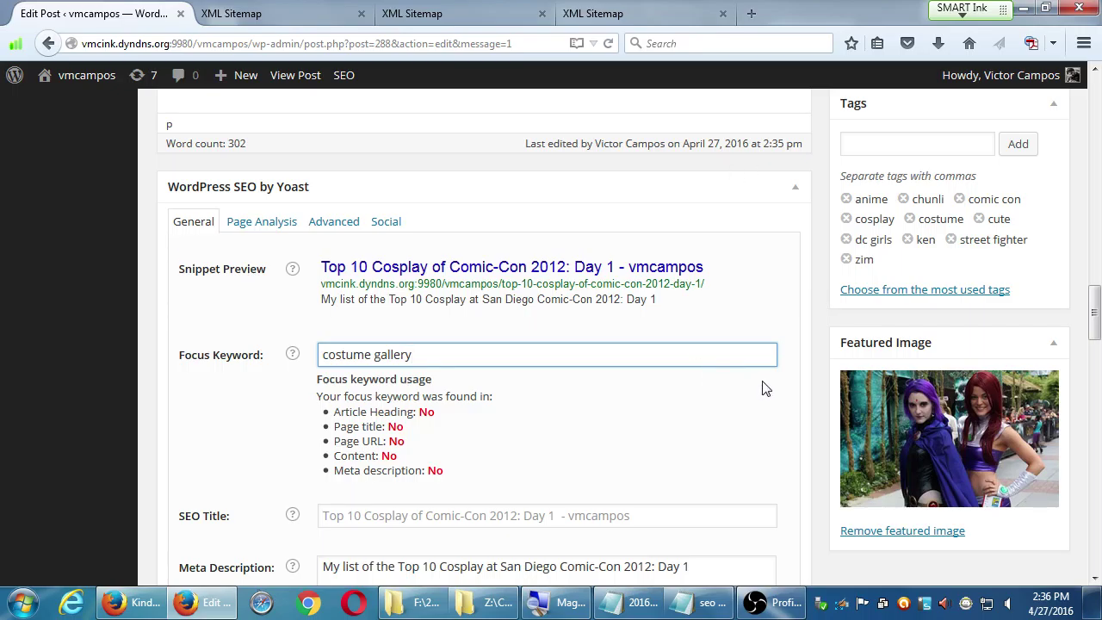
scroll(774, 364, down, 1)
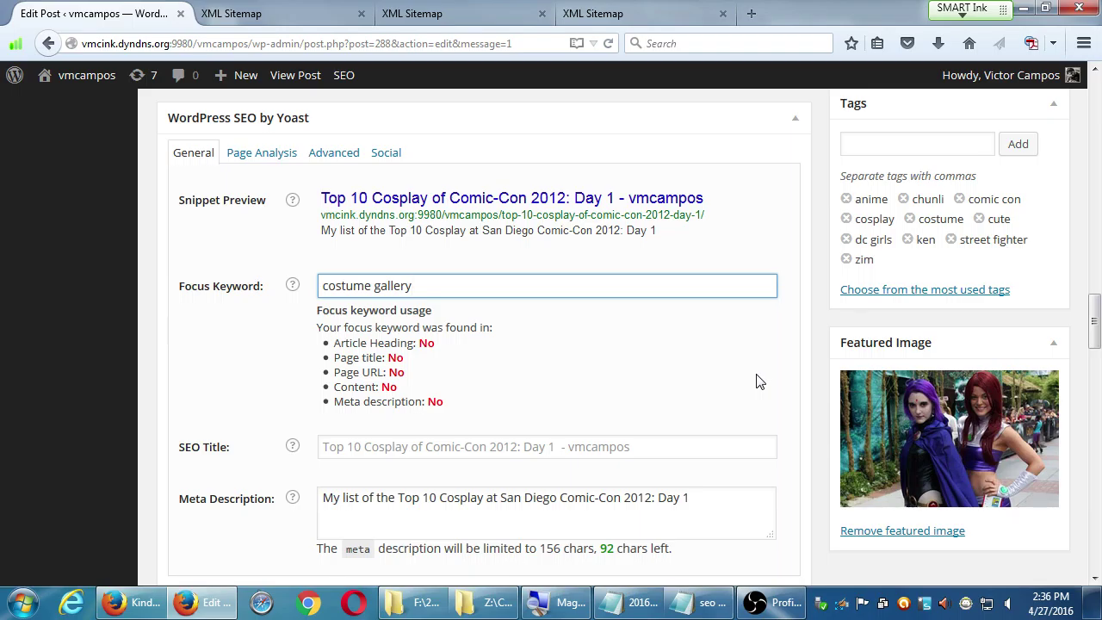
- Review Yoast's page analysis of the post and check the SEO rating in the Publish box
click(262, 155)
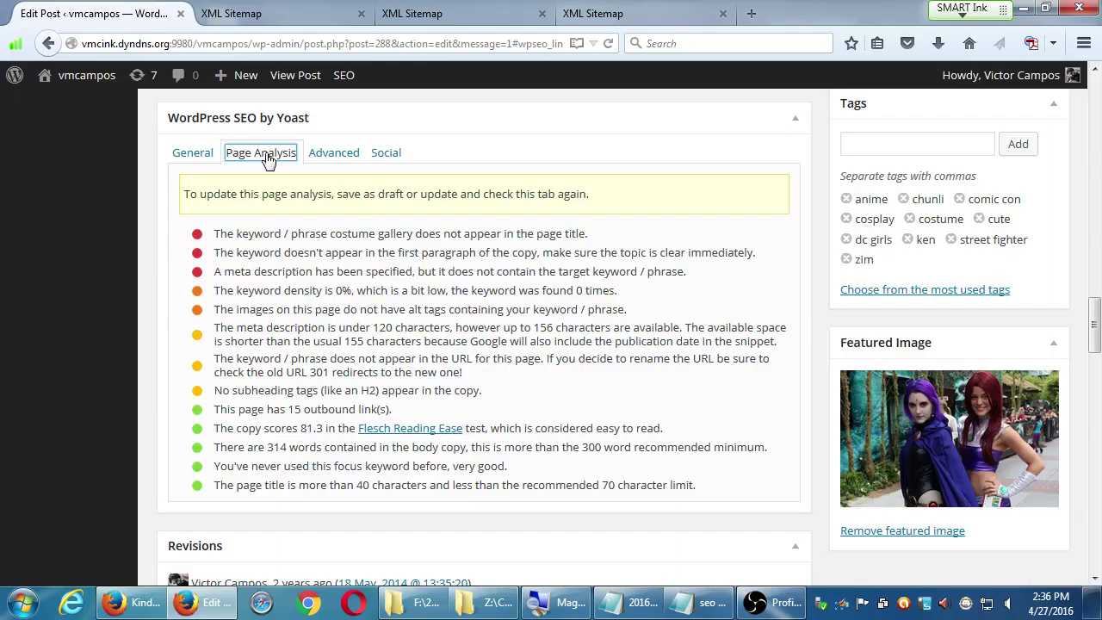
scroll(580, 138, up, 5)
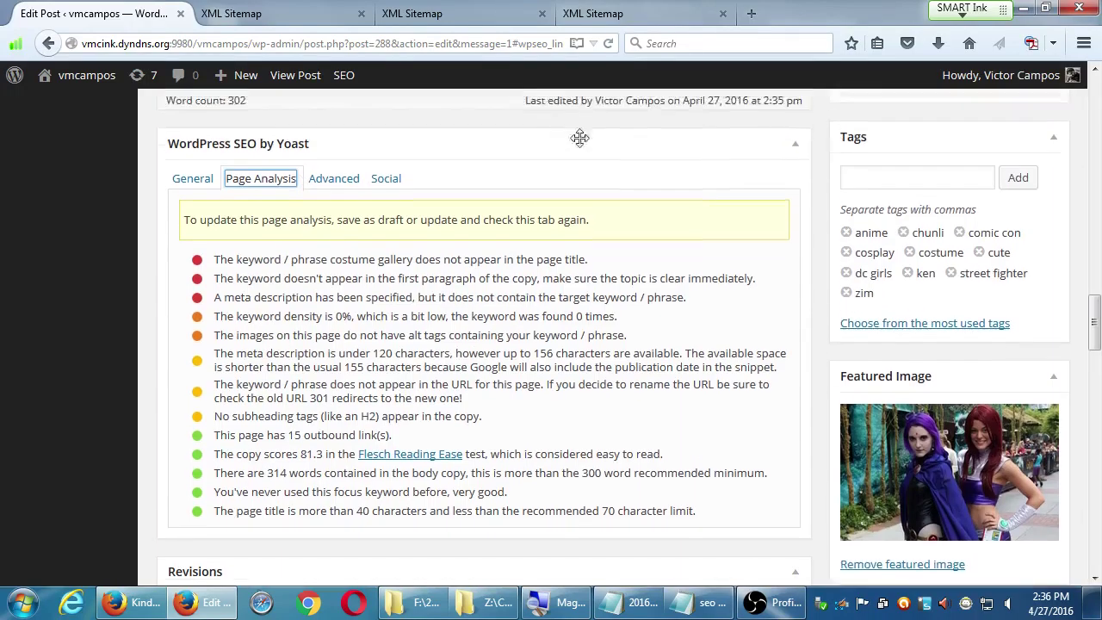
scroll(796, 257, up, 8)
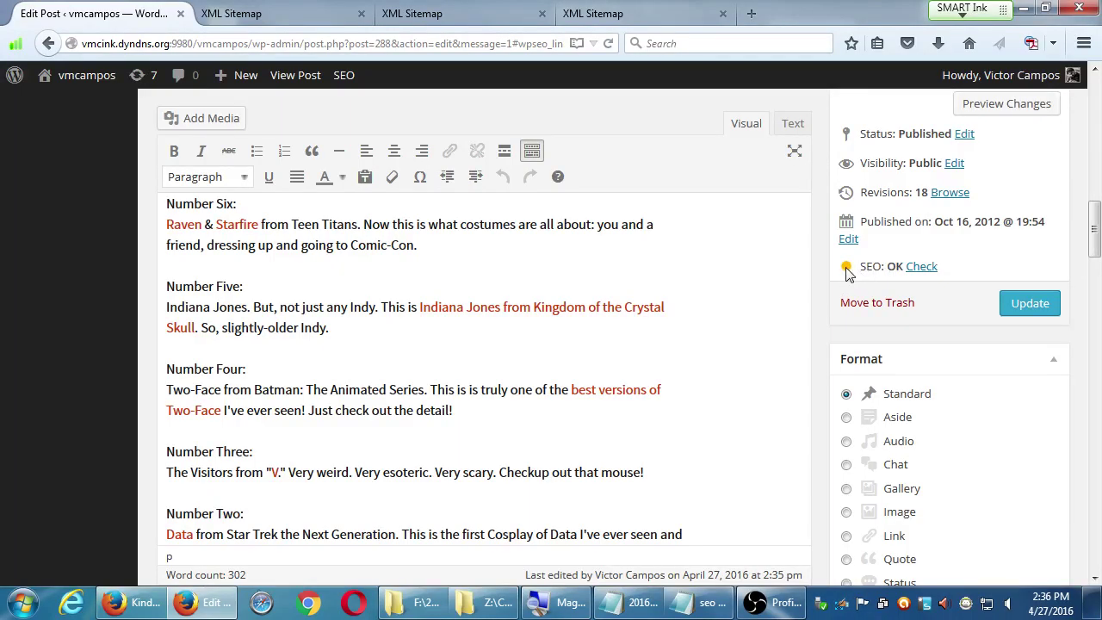
mouse_move(848, 272)
- Switch to Notepad and bring up the "seo books.txt" file
click(701, 602)
click(705, 607)
click(706, 606)
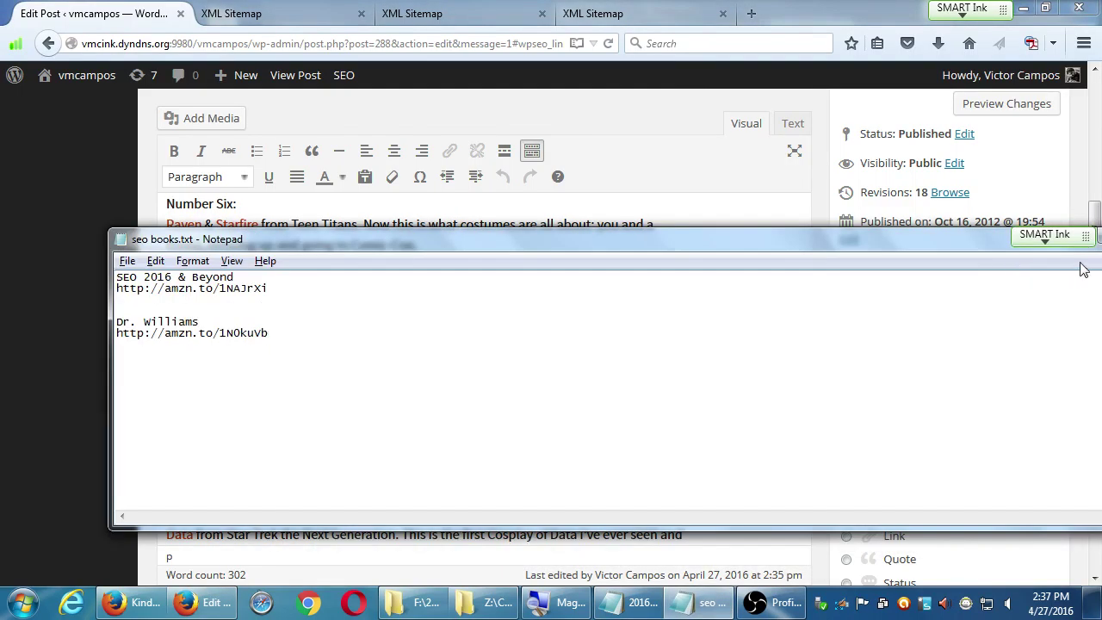
- Close the "seo books.txt" file and bring up the class notes in "2016-04-27.txt"
drag(1007, 252, 883, 255)
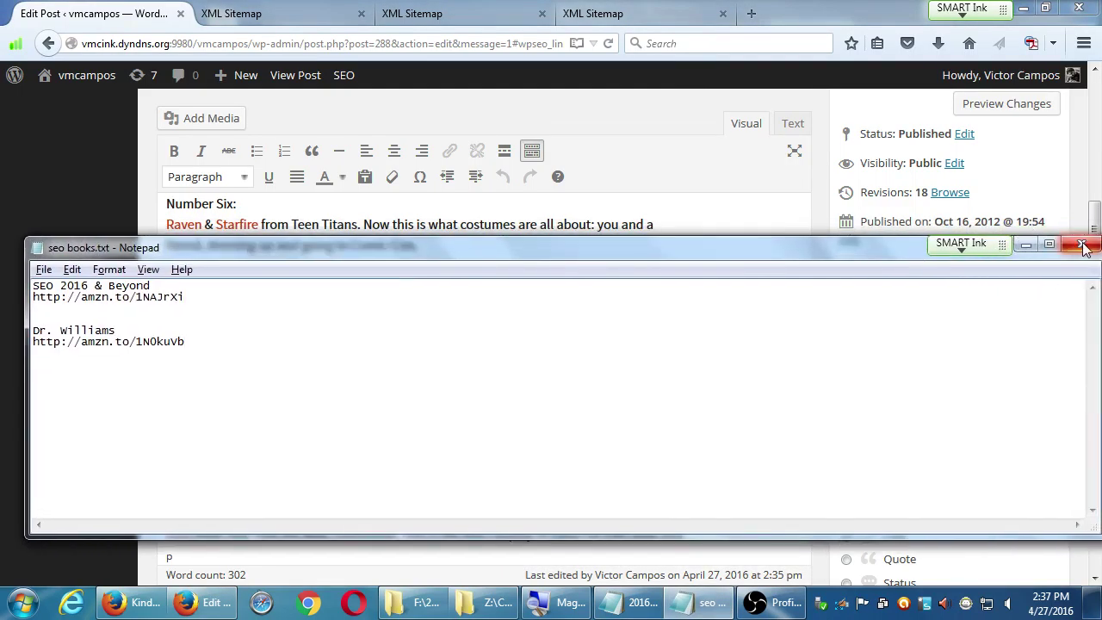
click(1082, 244)
click(699, 598)
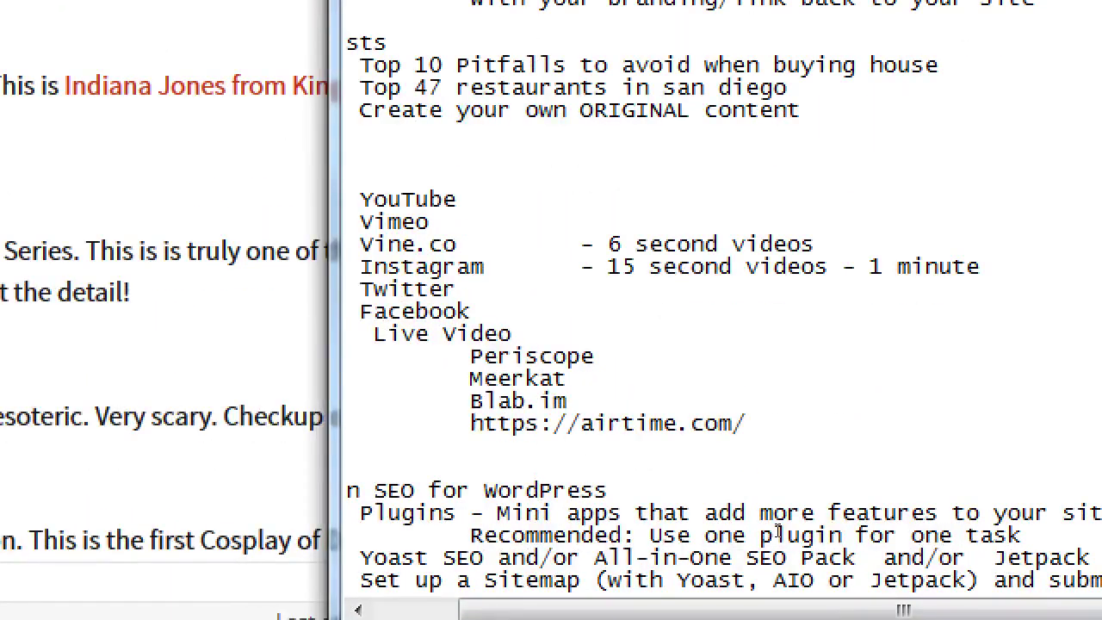
- Add the line "Use the plugin to optimize your site, page by page" under Notes on SEO for WordPress, with blank lines below it
key(Home)
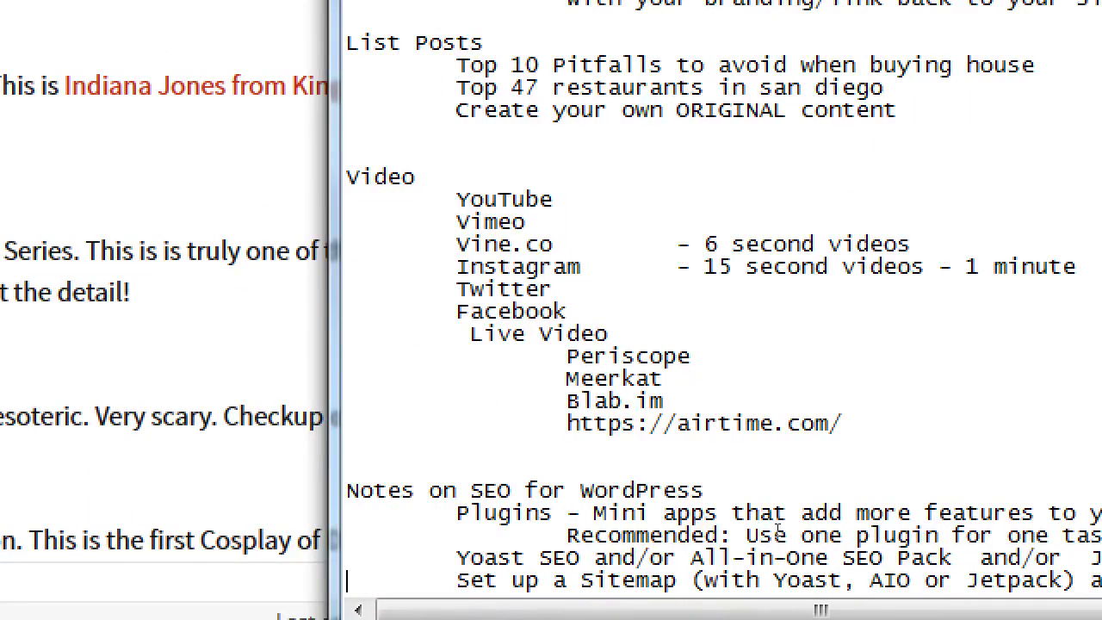
key(End)
key(Return)
key(Tab)
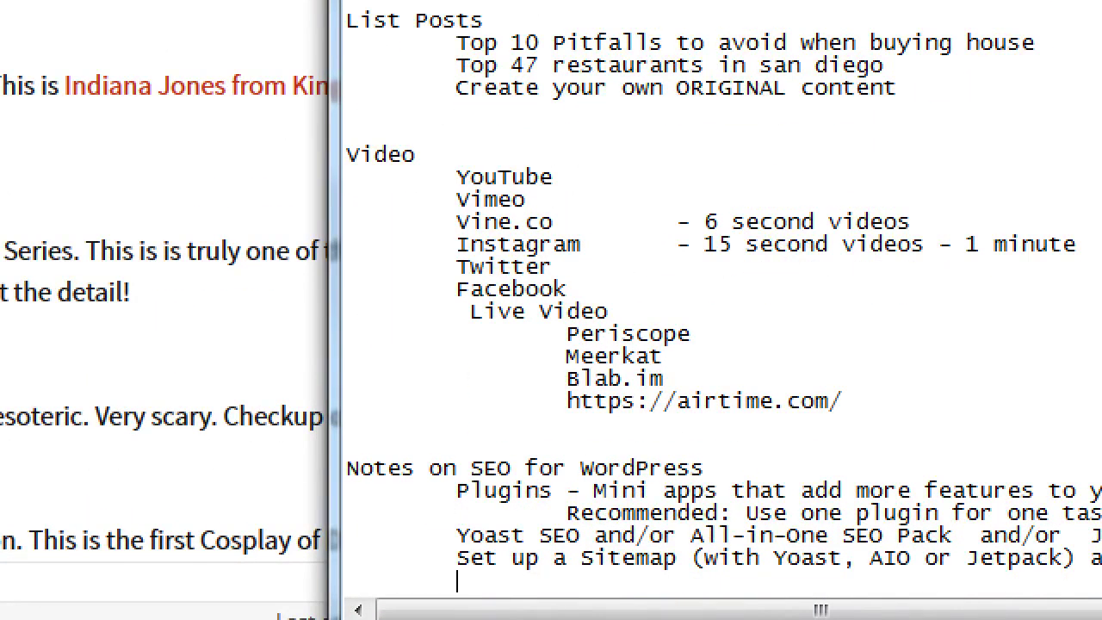
text(Use the p)
text(lugin t)
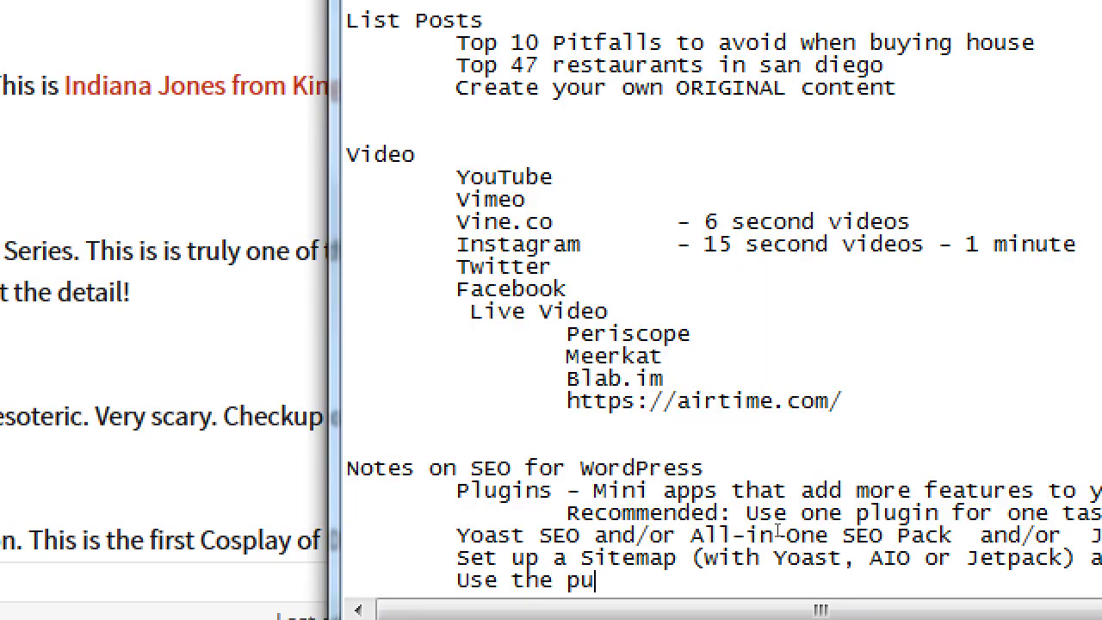
key(BackSpace)
text(o optimiz)
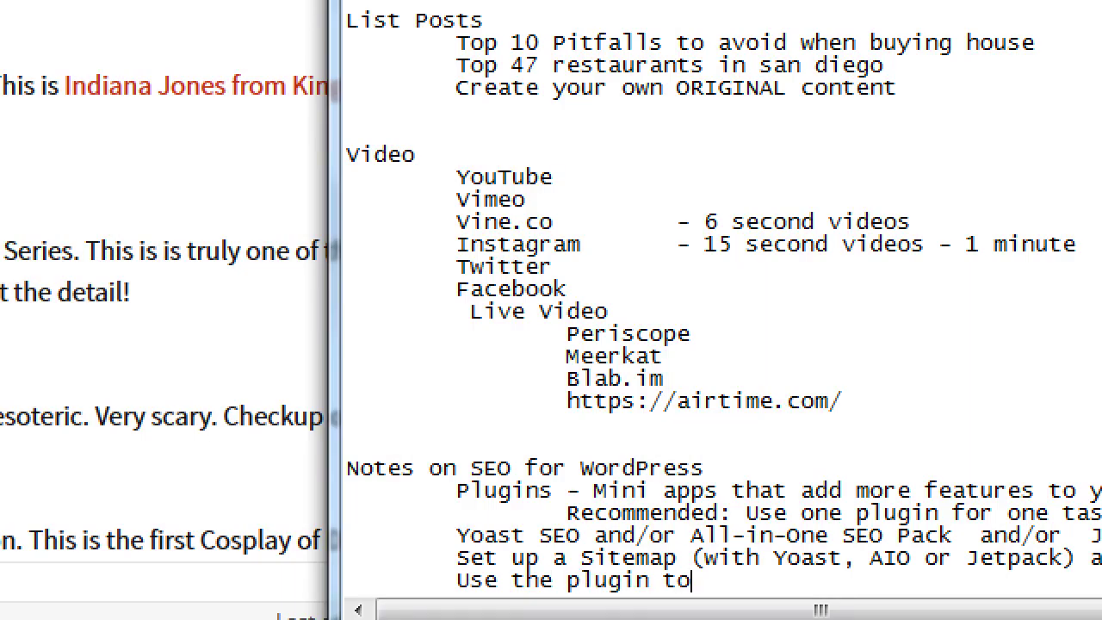
key(Return)
key(Return)
key(Return)
key(Return)
key(Return)
key(Return)
key(Return)
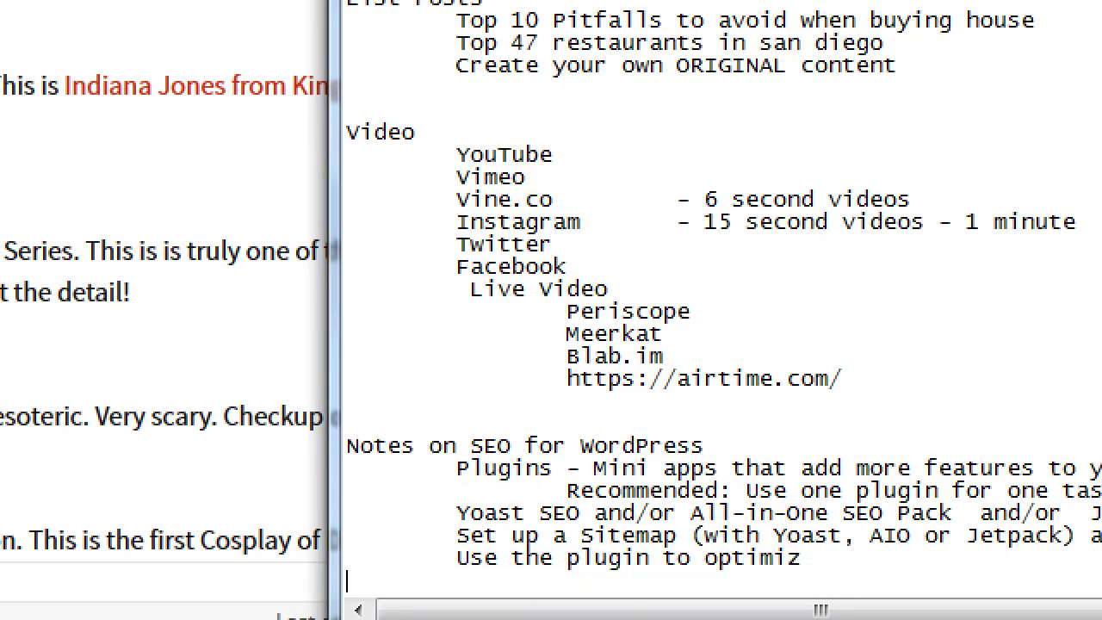
key(Up)
key(Up)
key(Up)
key(Up)
key(Up)
key(Up)
key(Up)
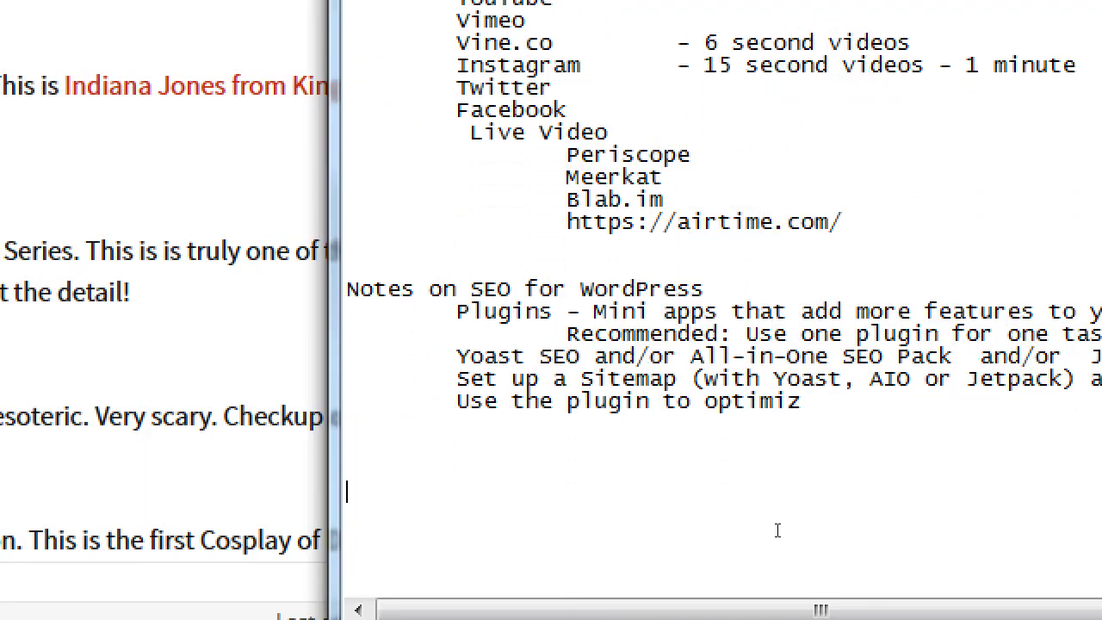
key(End)
text(e your site, page by p)
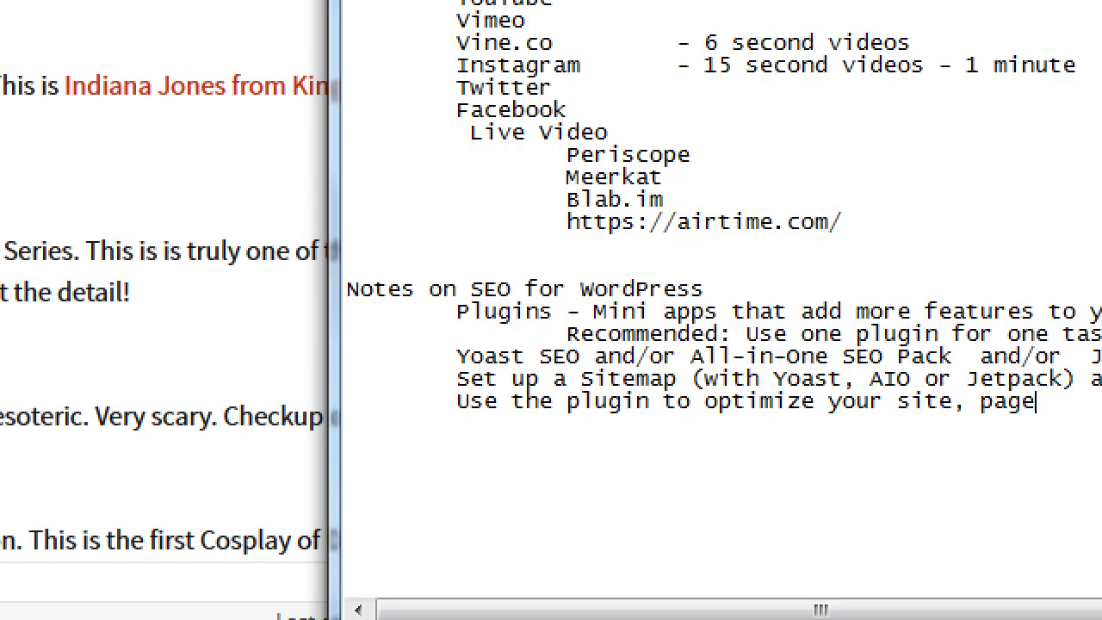
text(age)
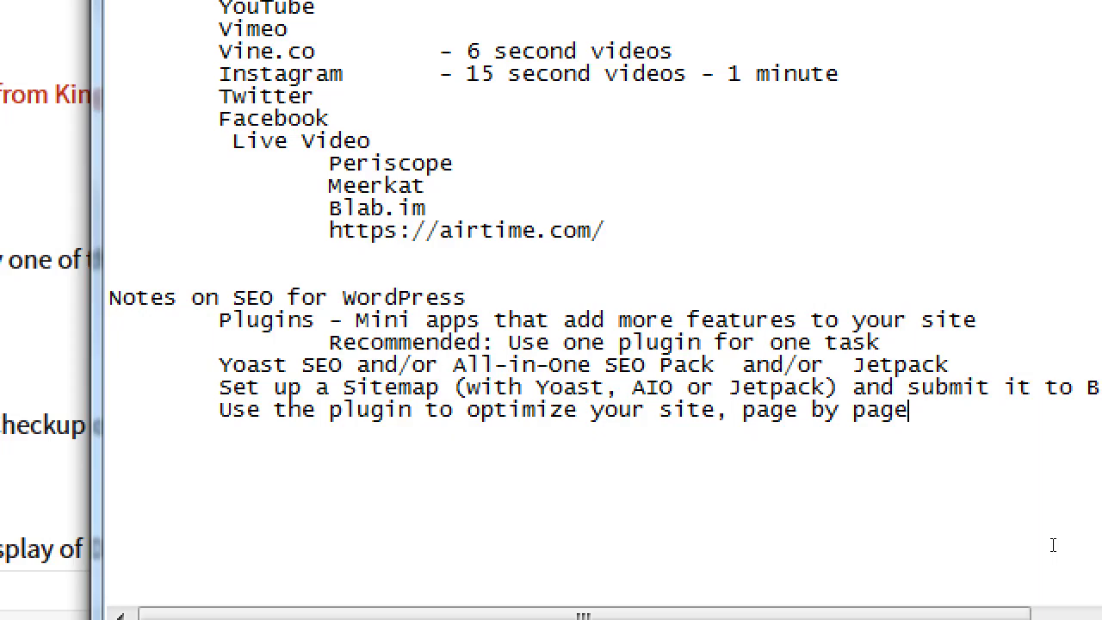
- Add the indented sub-note "Try to get as many of your pages to at least OK" below the page-by-page line
key(Return)
key(Tab)
key(Tab)
text(Try to get )
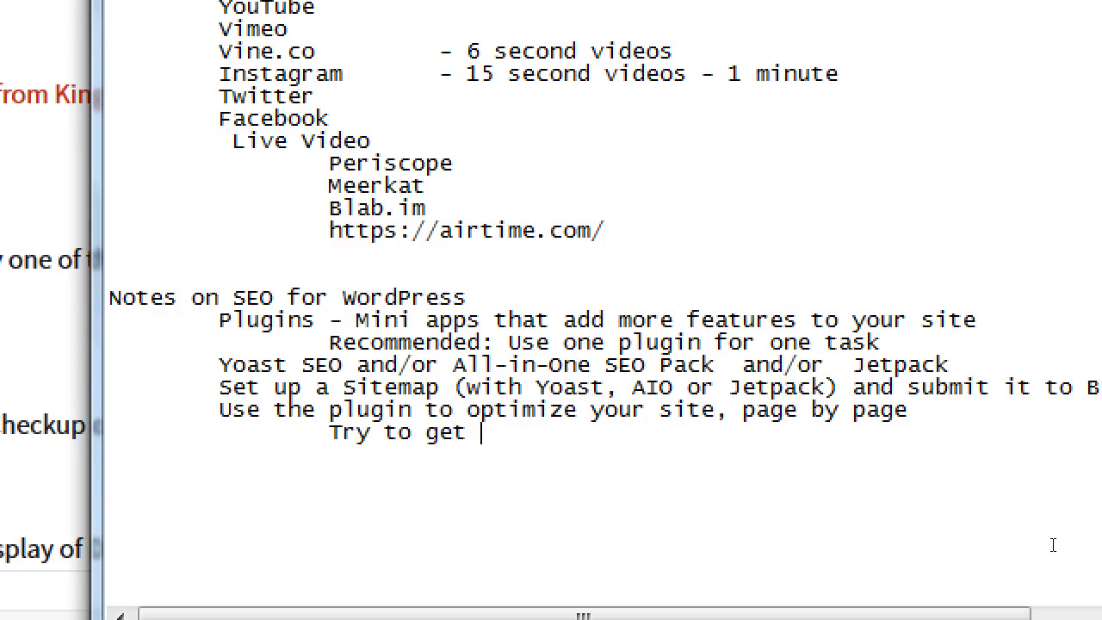
text(as many as)
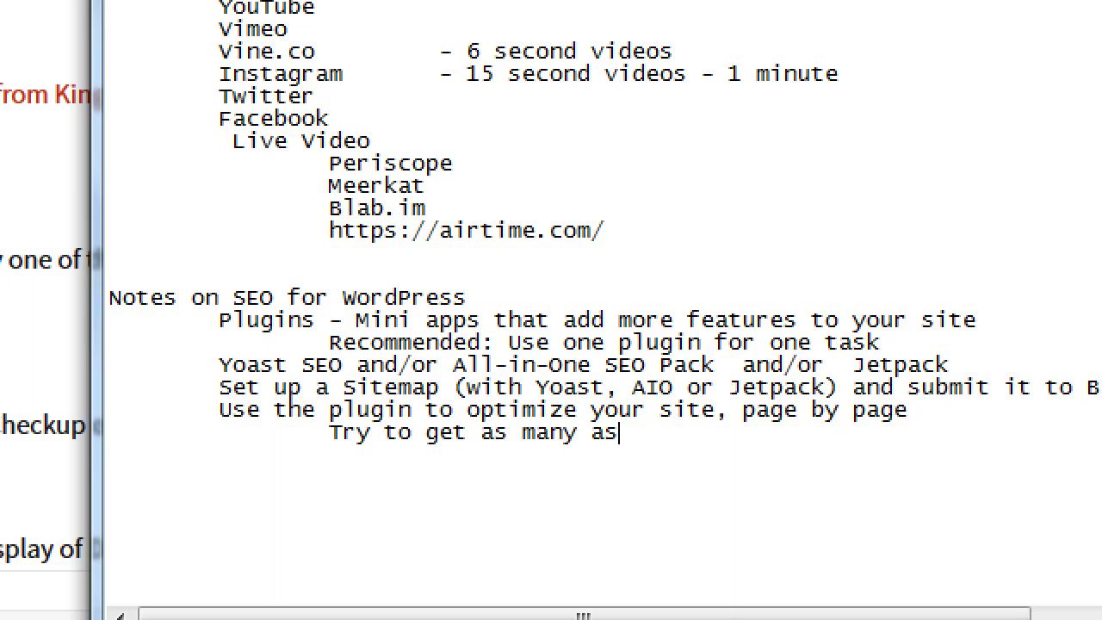
key(BackSpace)
key(BackSpace)
text(of your p)
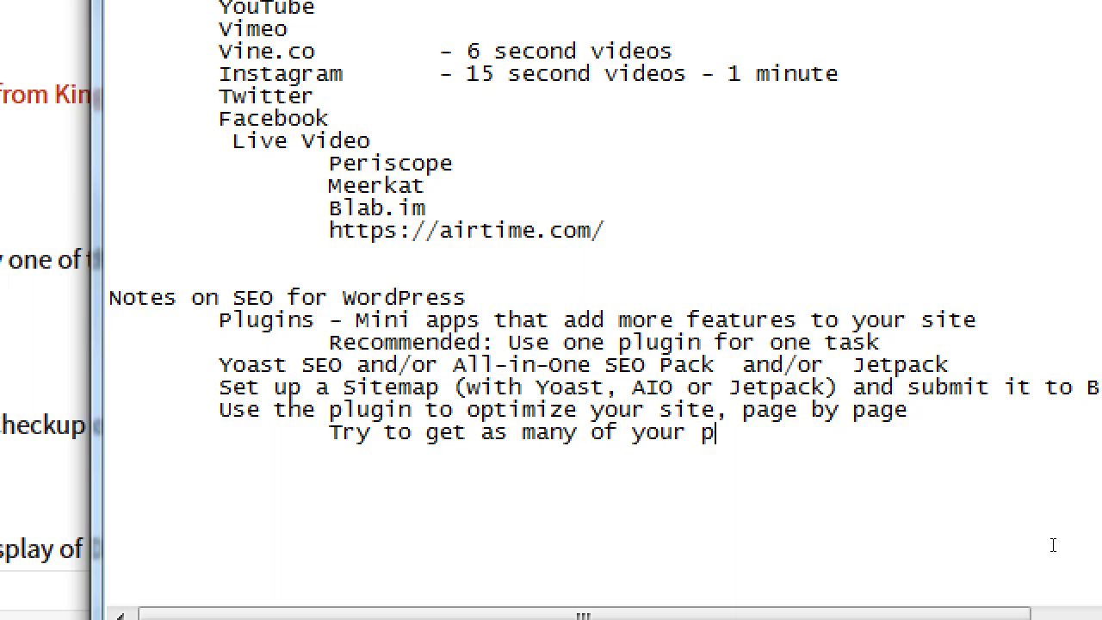
text(ages to at least)
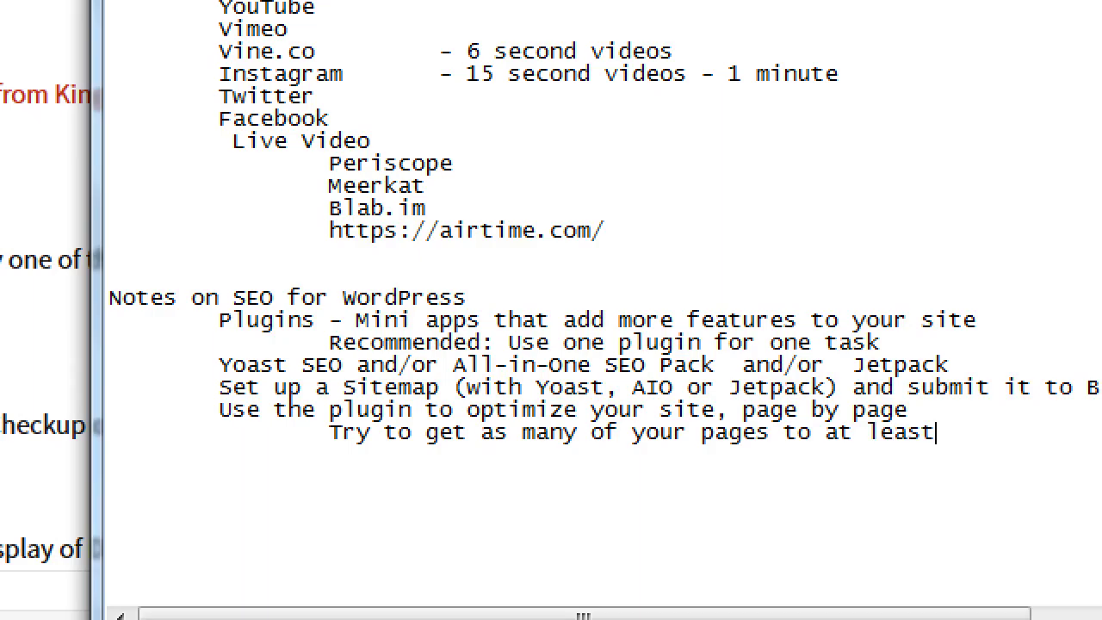
text( OK)
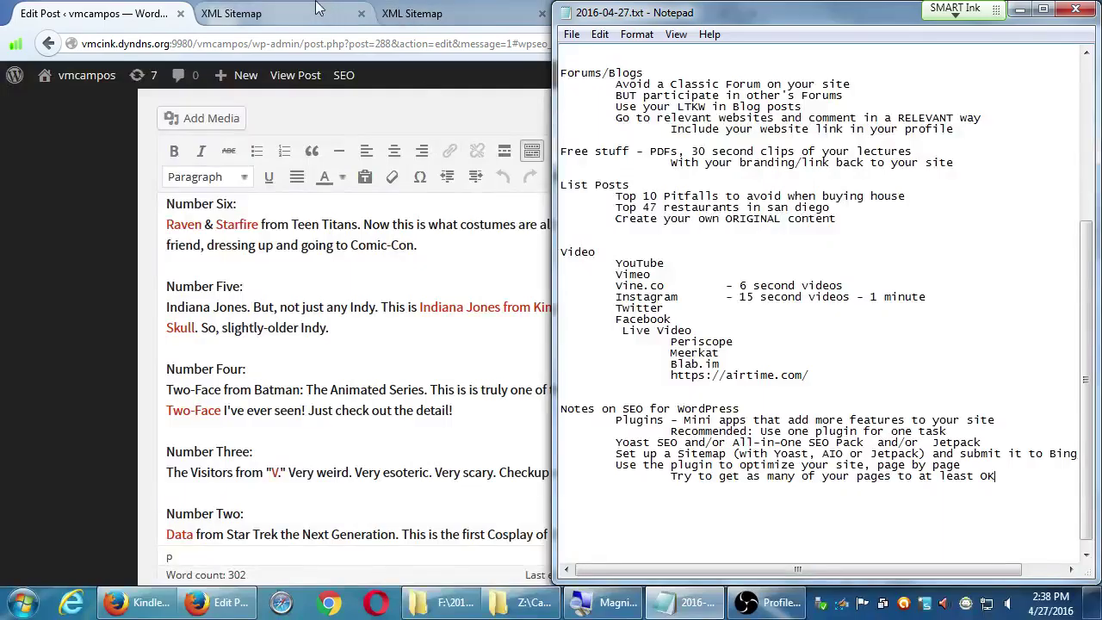
- Switch back to the WordPress post and compare Yoast's focus keyword usage with its page analysis
click(146, 409)
scroll(147, 409, down, 5)
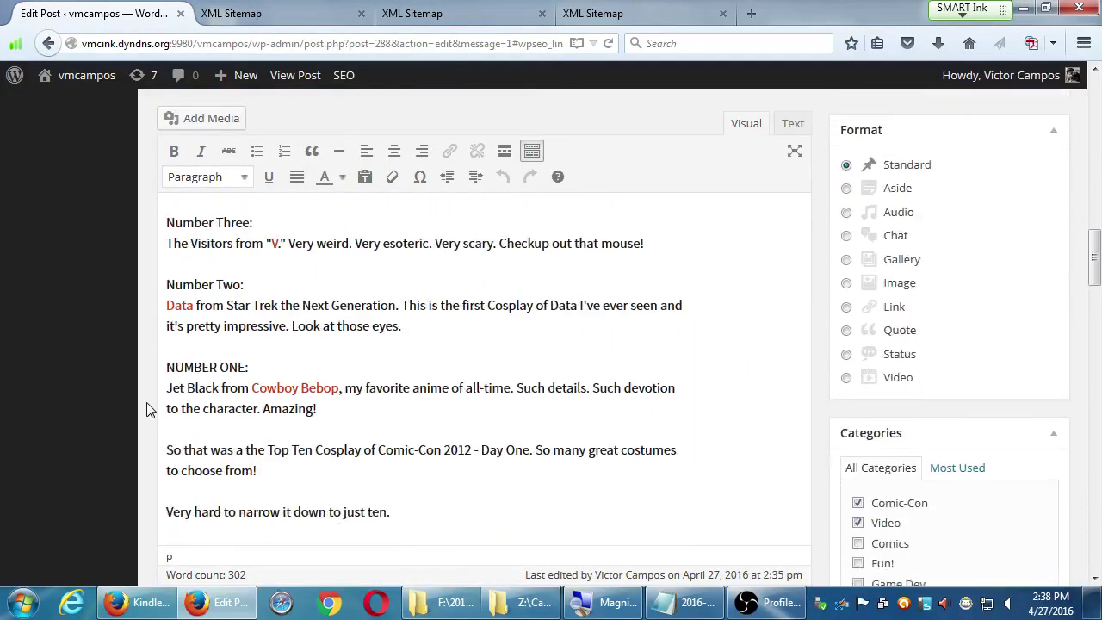
scroll(146, 410, down, 7)
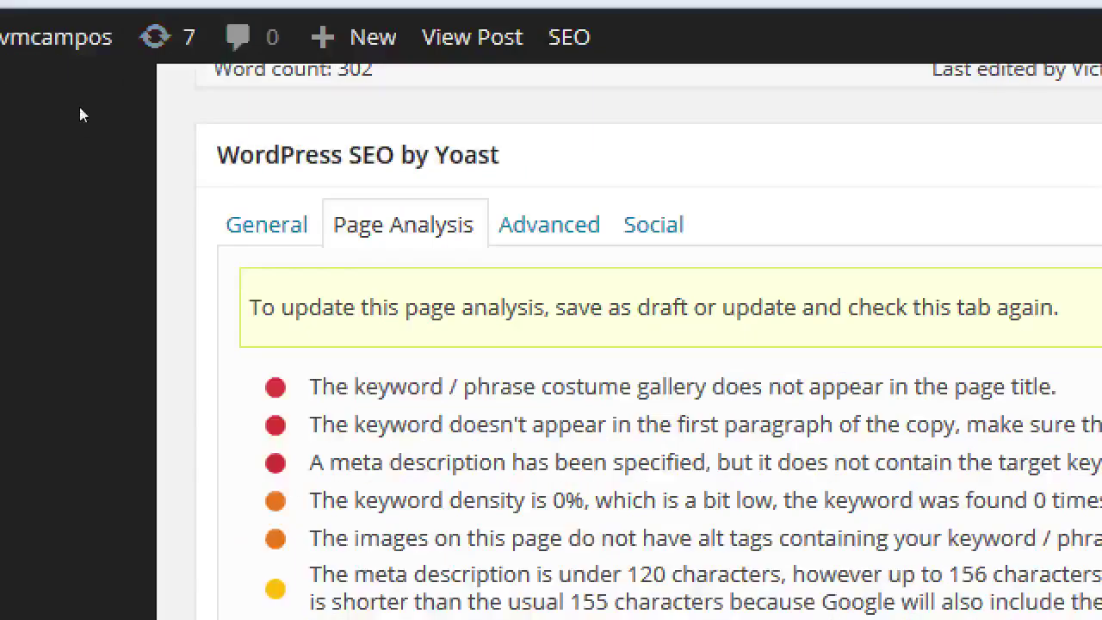
click(266, 224)
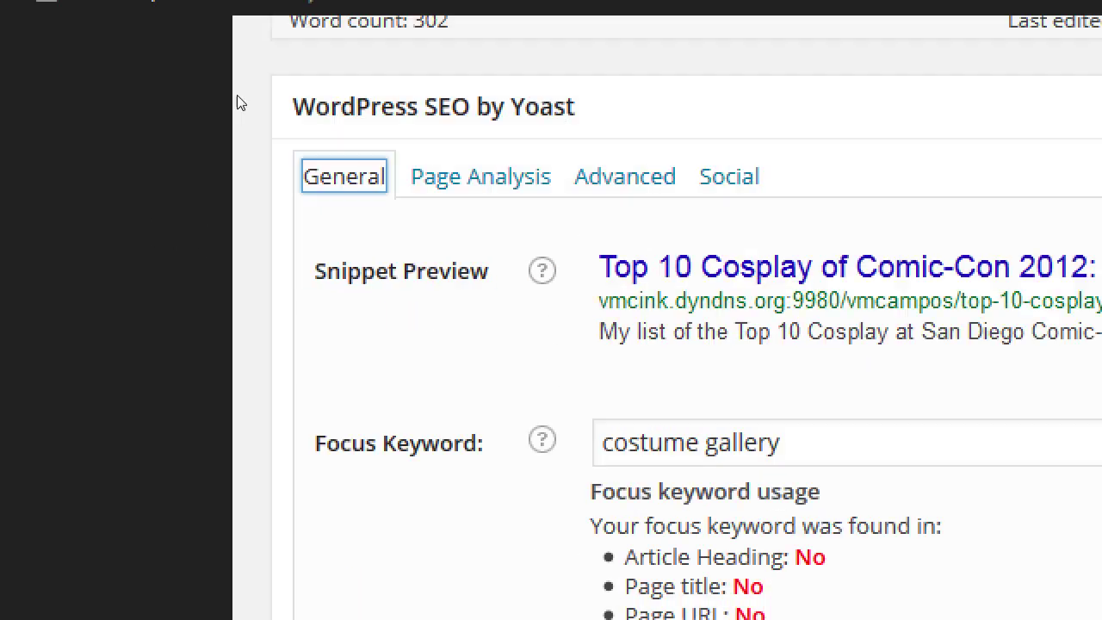
key(Tab)
key(Return)
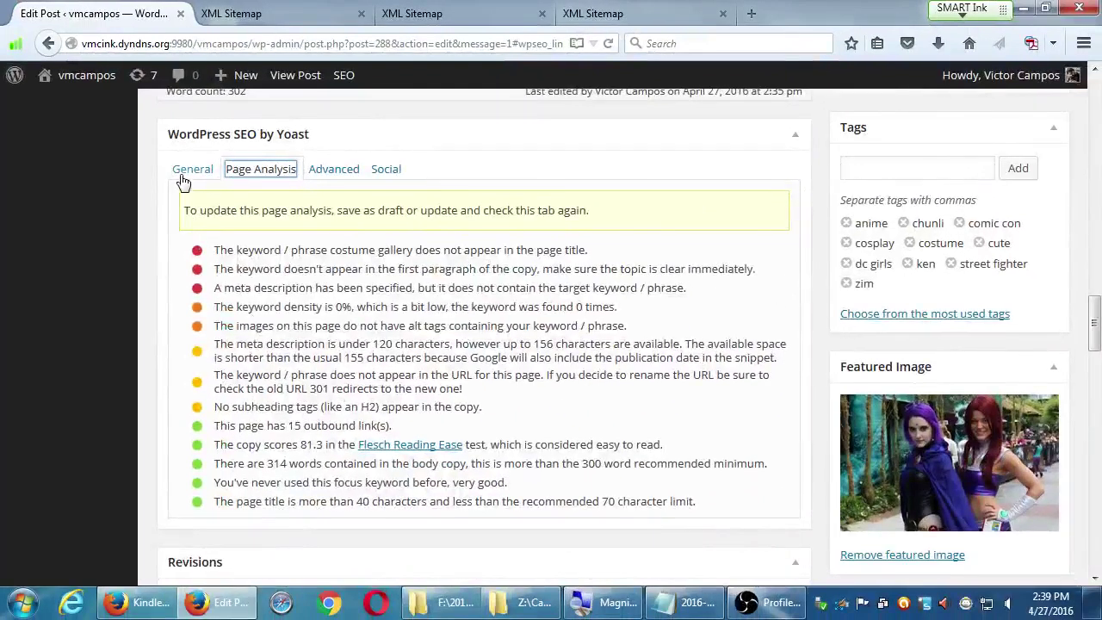
- Check the post's heading, then set its Yoast SEO title to "The Best Costume Gallery"
click(183, 177)
scroll(125, 314, up, 10)
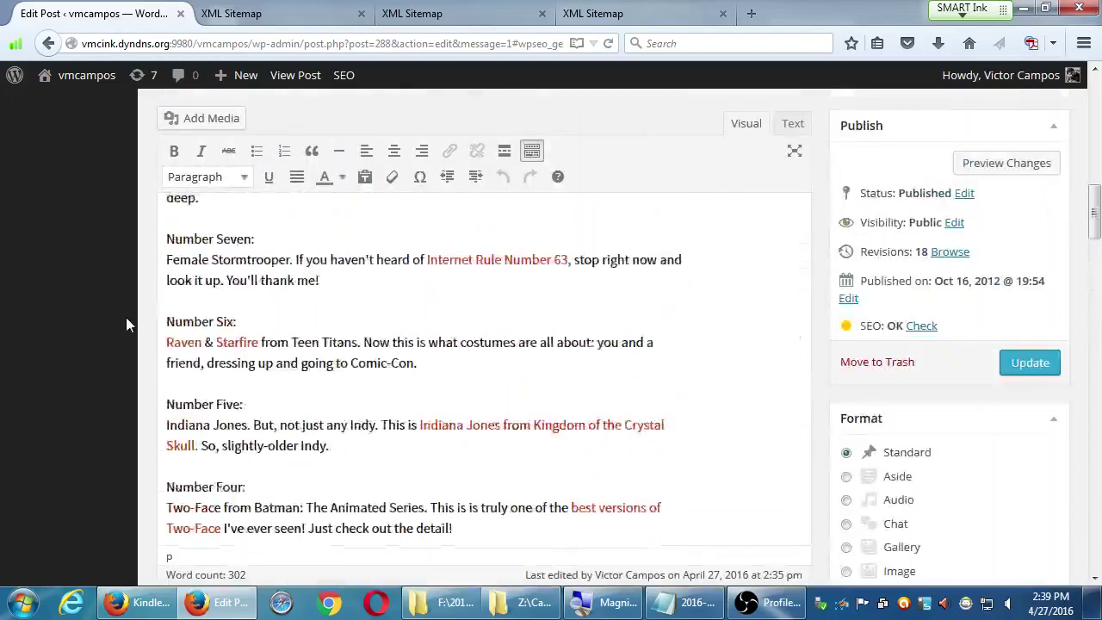
scroll(126, 324, up, 10)
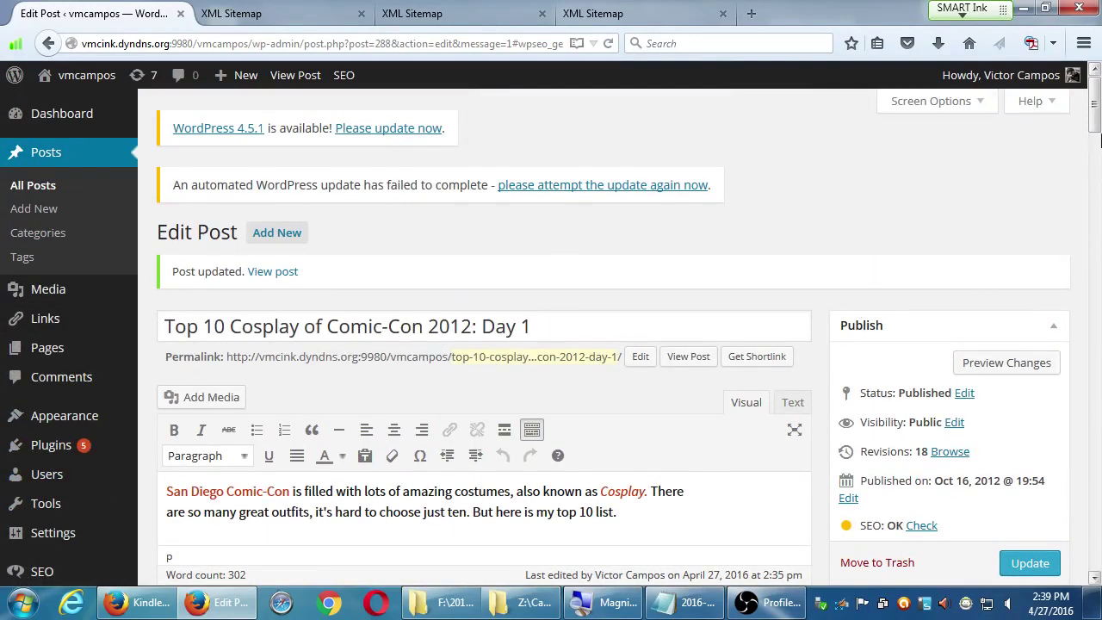
drag(1095, 129, 1082, 339)
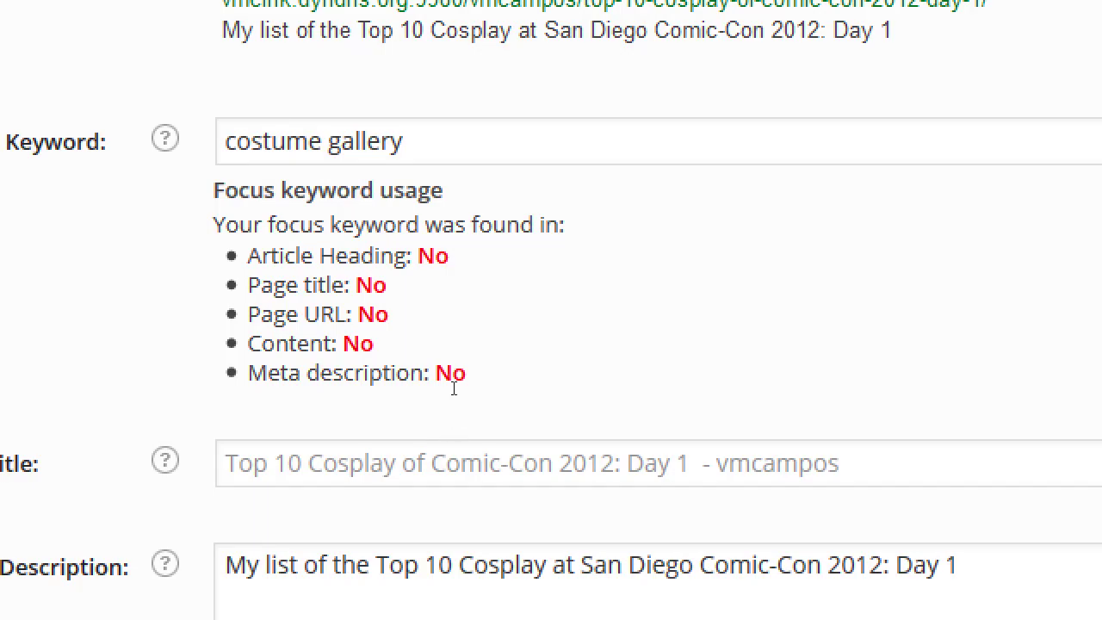
key(Tab)
text(The Be)
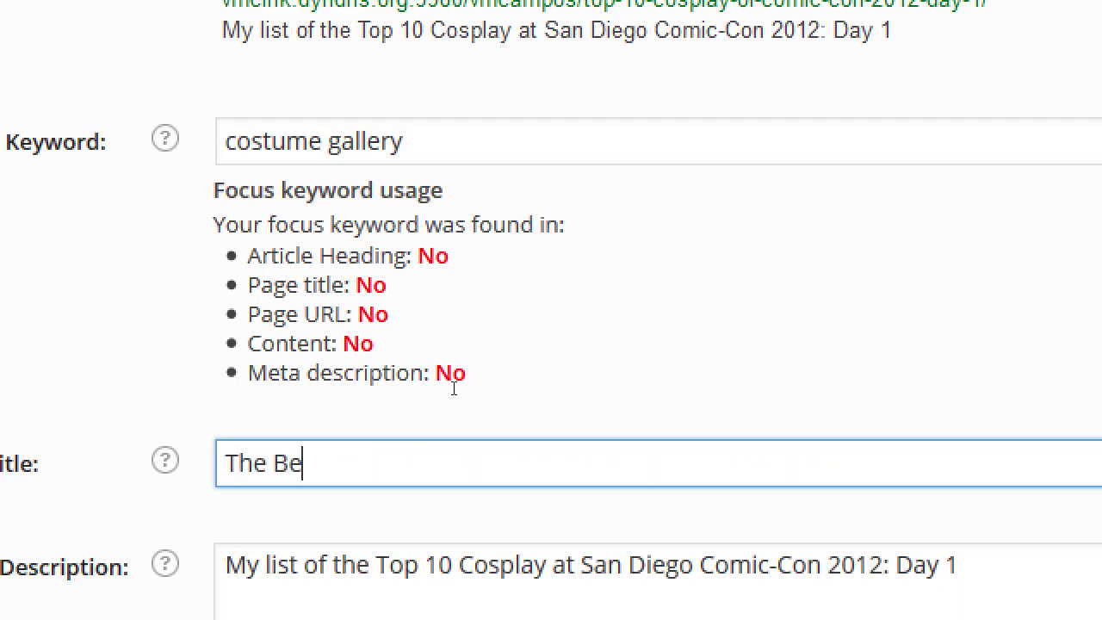
text(st Costume Gallery)
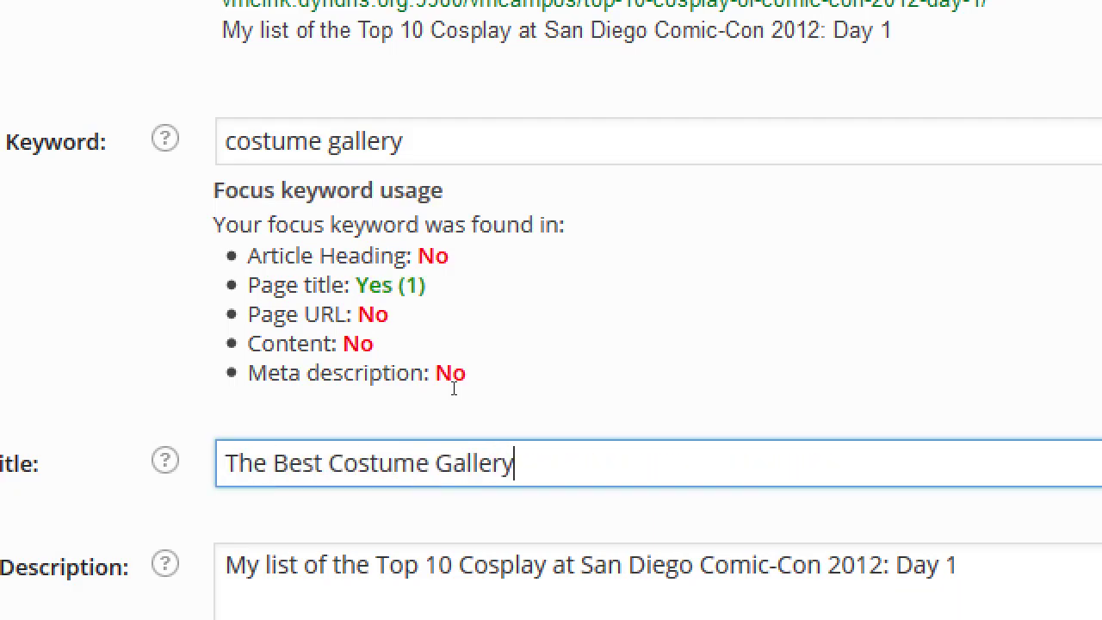
key(Tab)
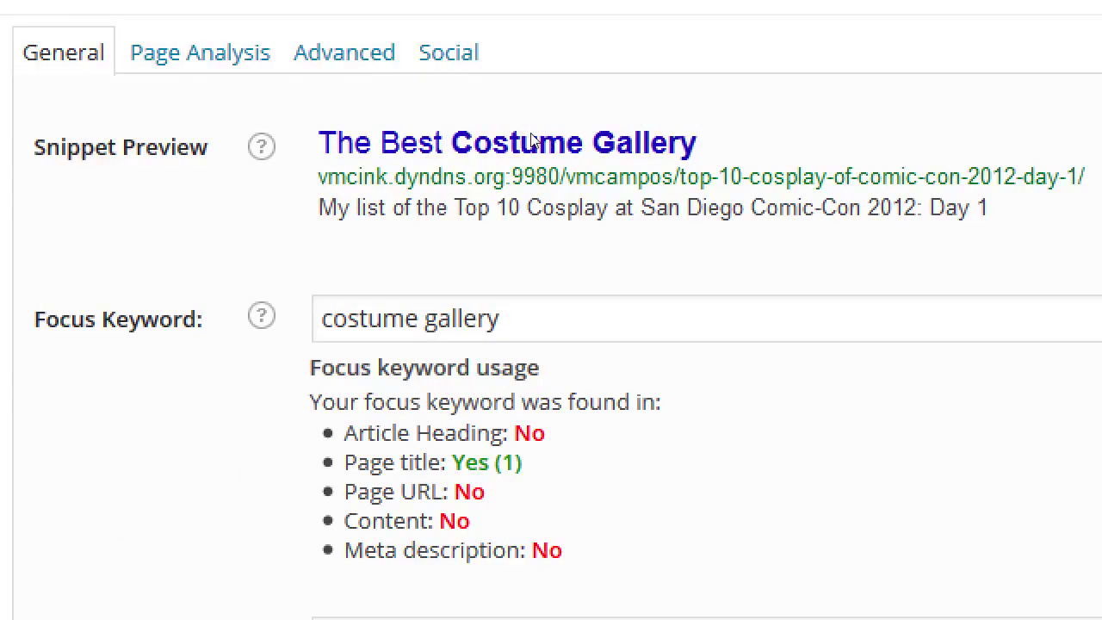
- Compare the new SEO title with the focus keyword, its usage list and the page analysis
drag(327, 247, 456, 247)
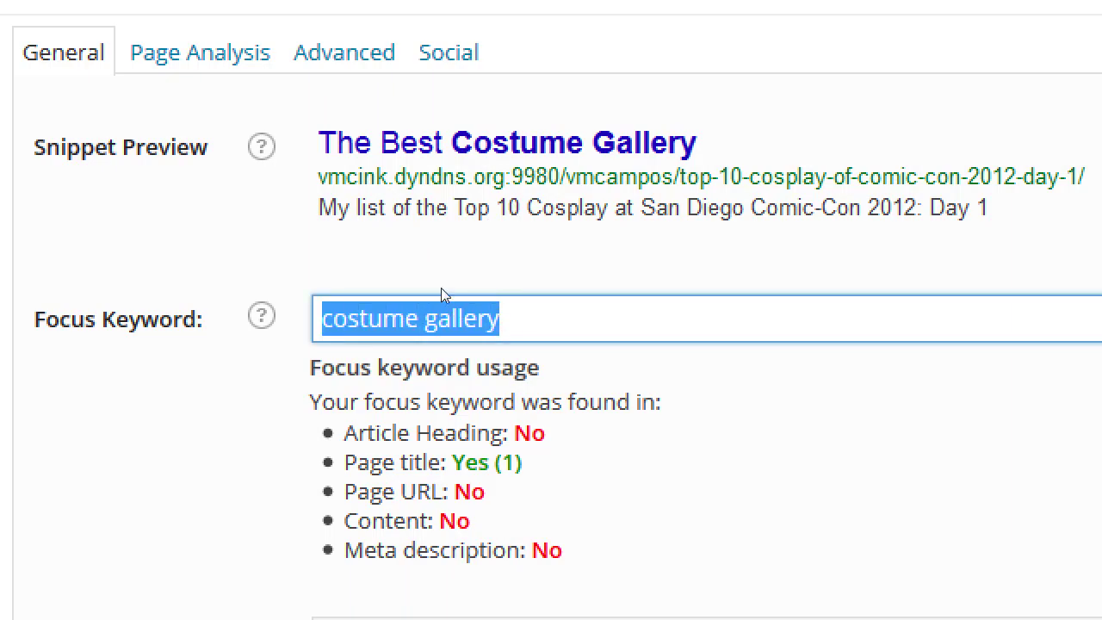
drag(370, 462, 488, 463)
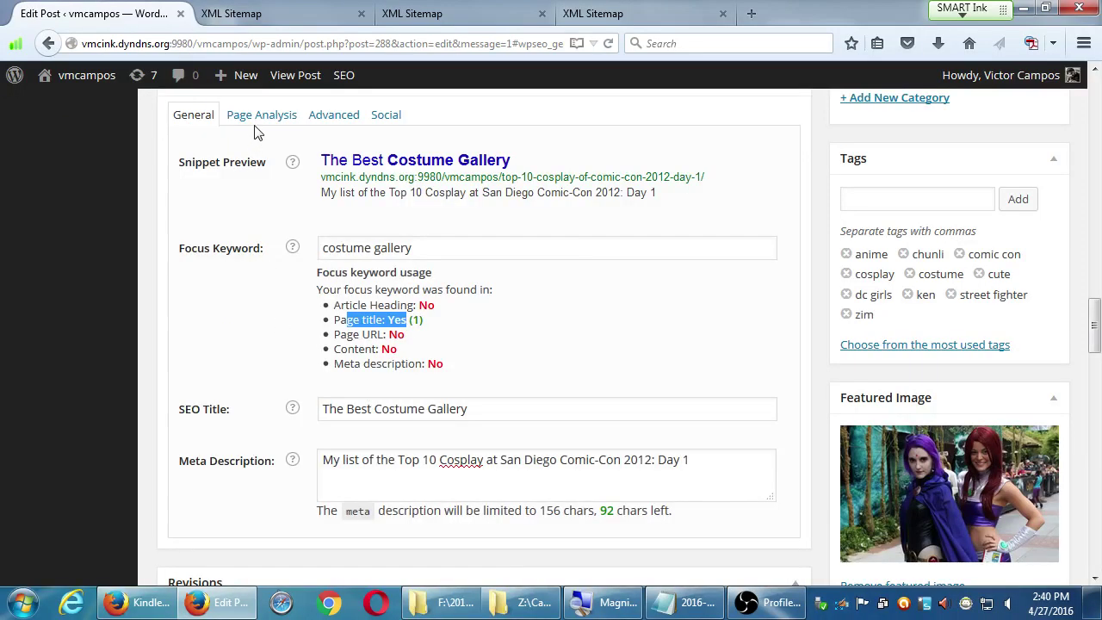
click(195, 62)
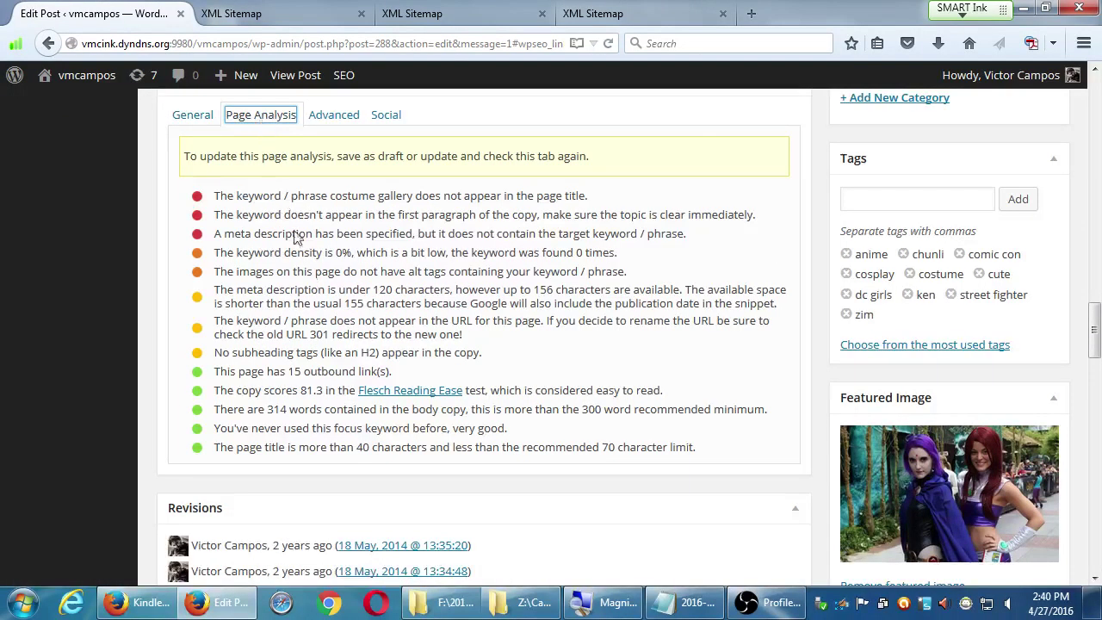
click(209, 134)
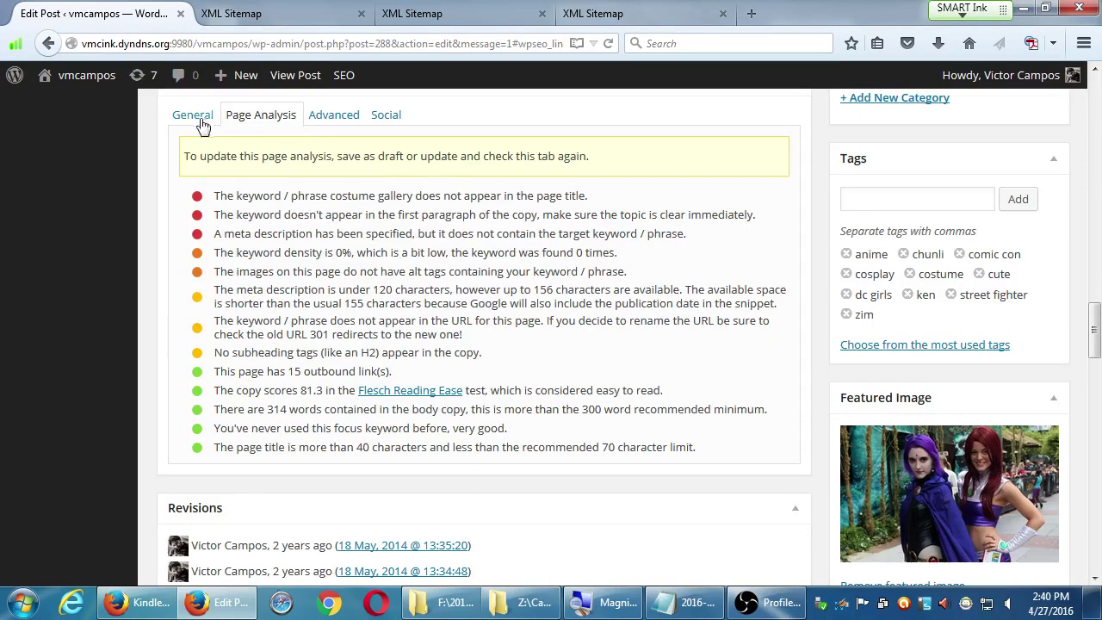
click(193, 115)
click(433, 247)
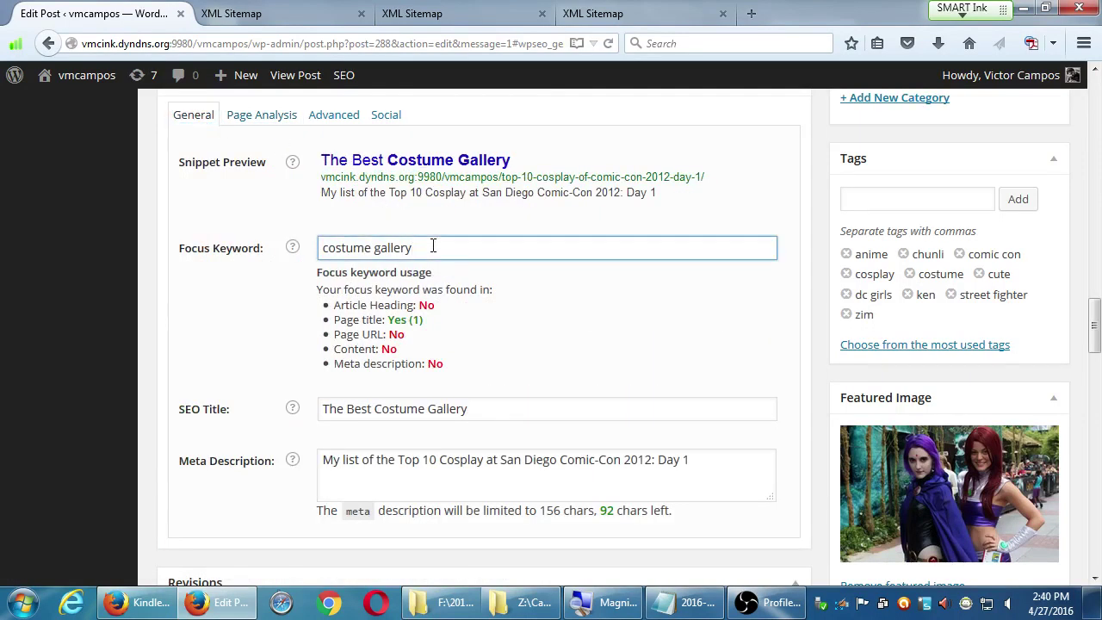
click(505, 408)
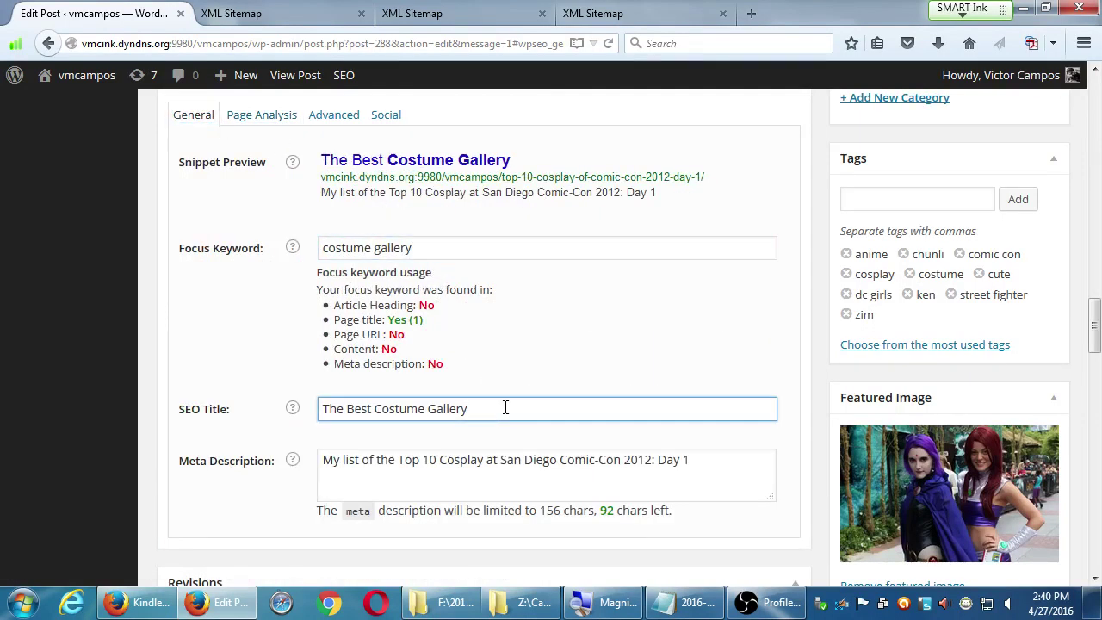
key(ctrl+a)
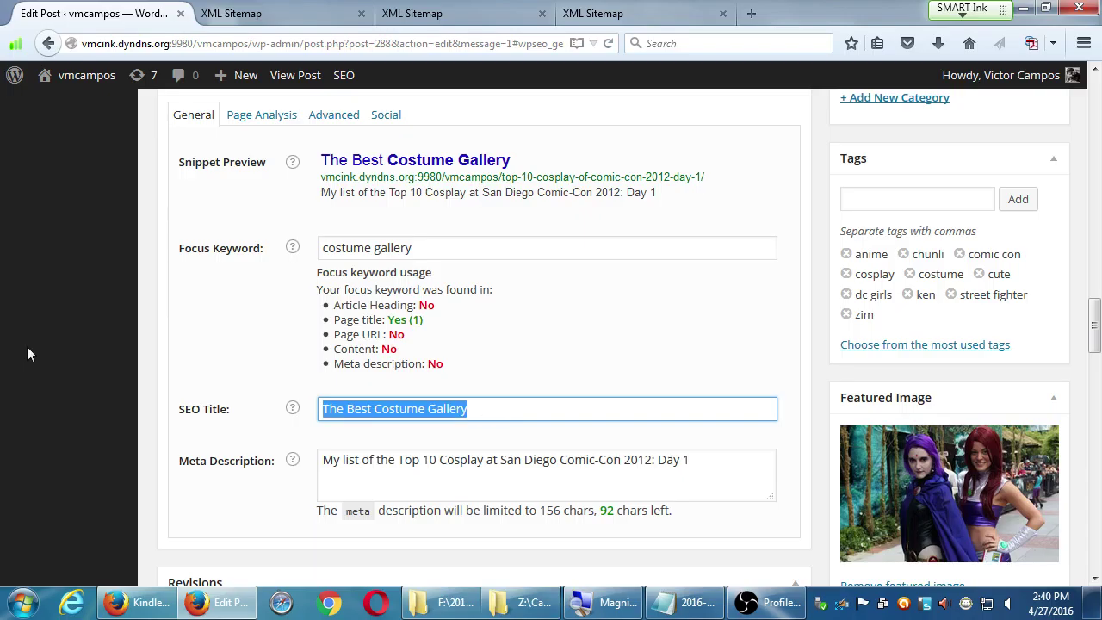
- Update the post to save its new SEO title and return to the WordPress SEO by Yoast section
click(414, 247)
key(ctrl+a)
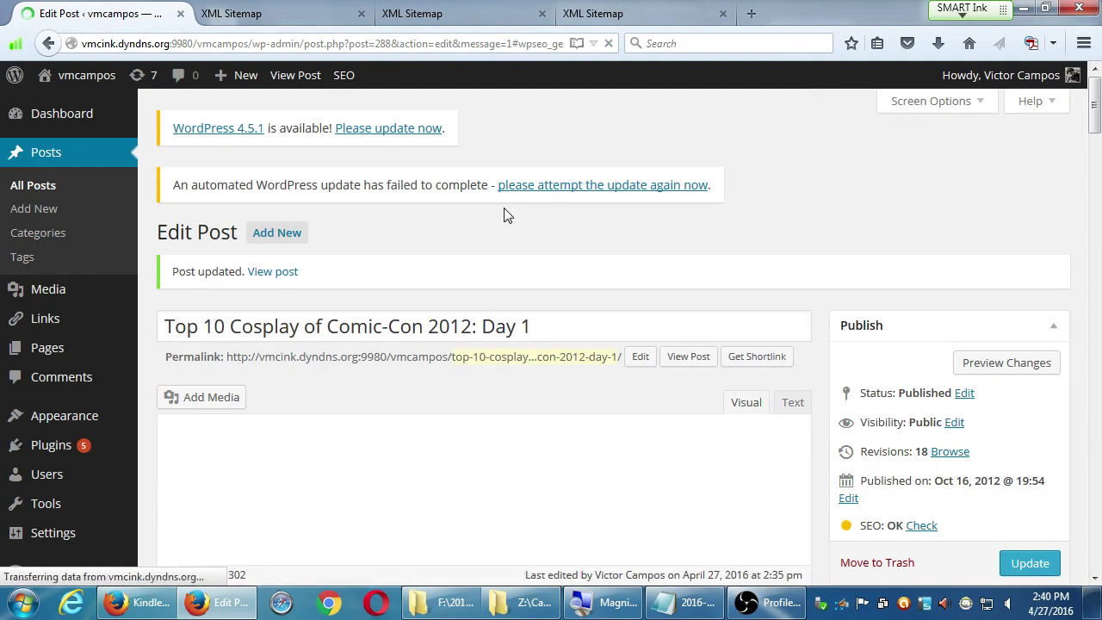
scroll(921, 405, down, 15)
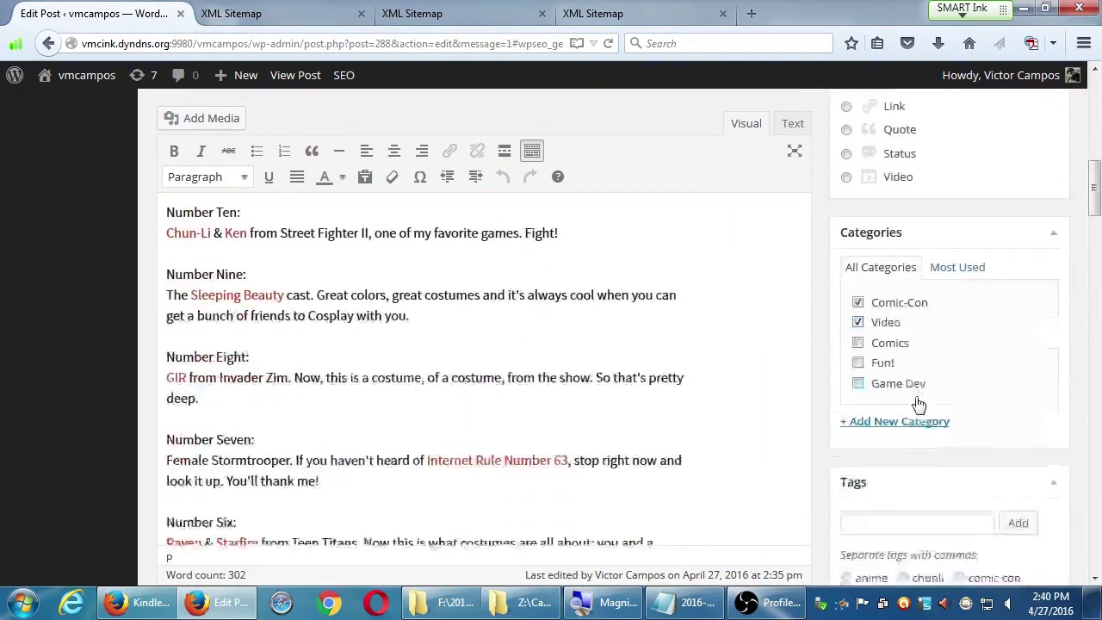
scroll(919, 403, down, 3)
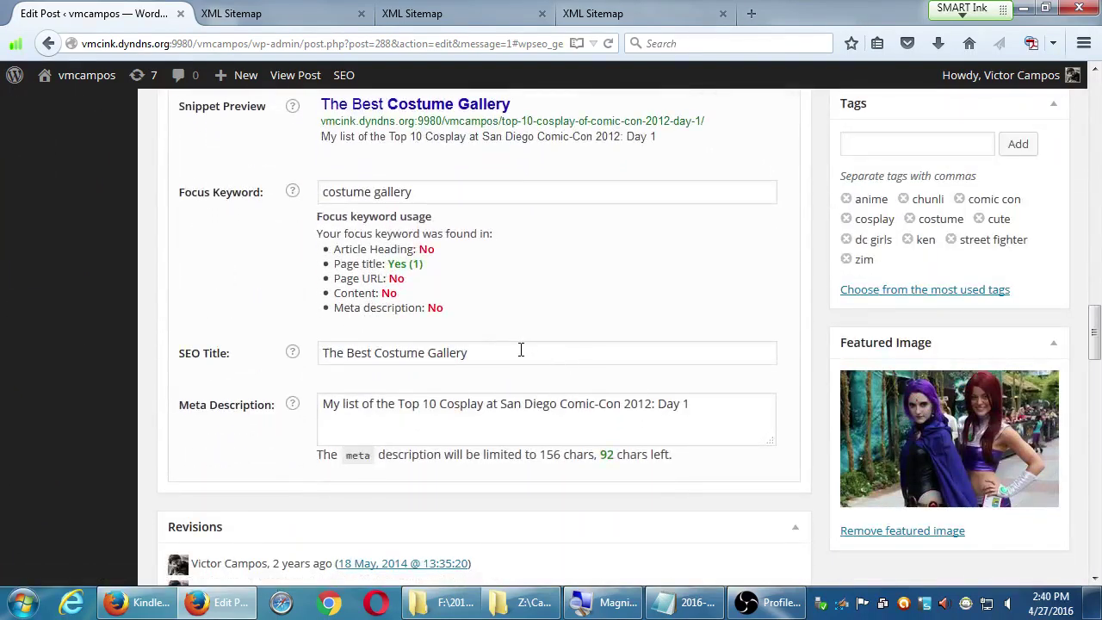
- Copy the post's heading into its Yoast SEO title so it reads "Top 10 Cosplay of Comic-Con 2012: Day 1"
click(1096, 93)
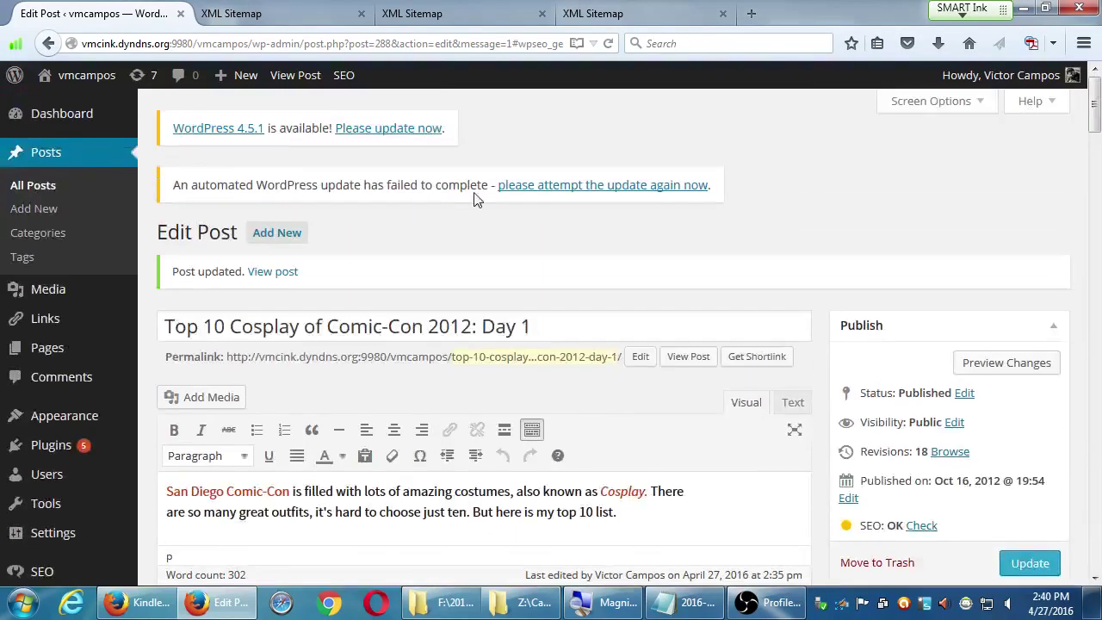
drag(550, 326, 163, 327)
key(ctrl+c)
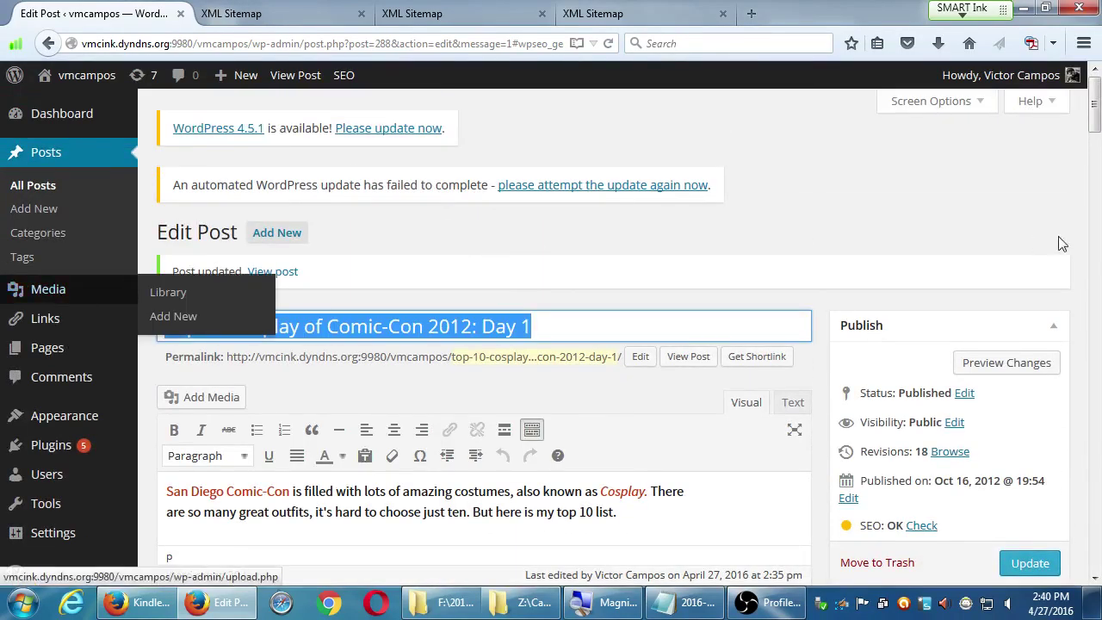
drag(1095, 105, 1096, 322)
scroll(1081, 413, down, 10)
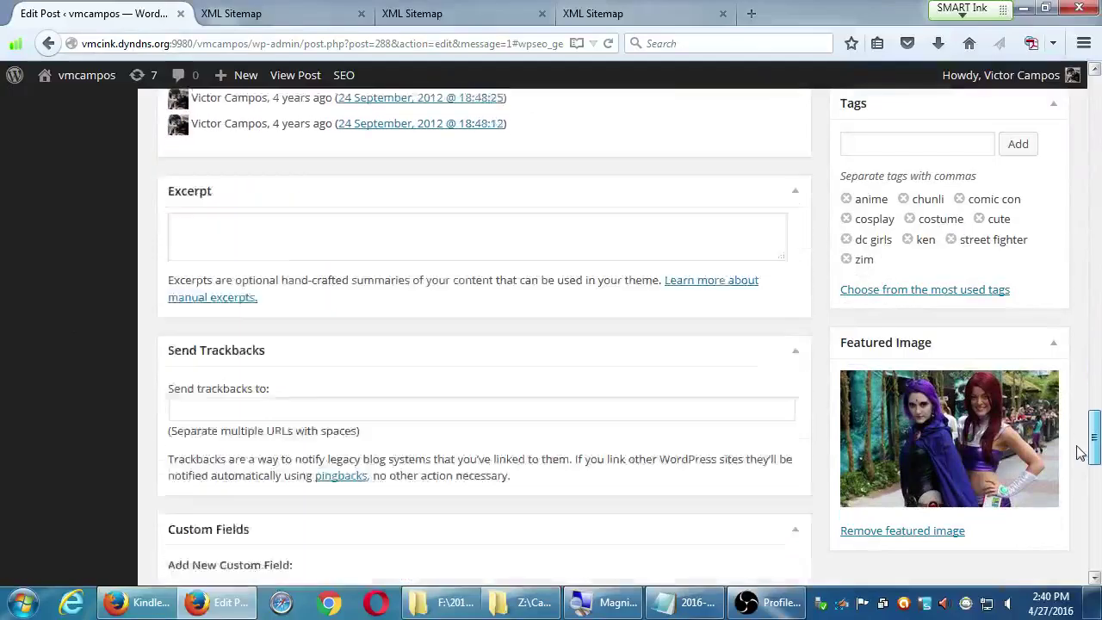
scroll(1075, 436, up, 8)
scroll(1076, 437, up, 8)
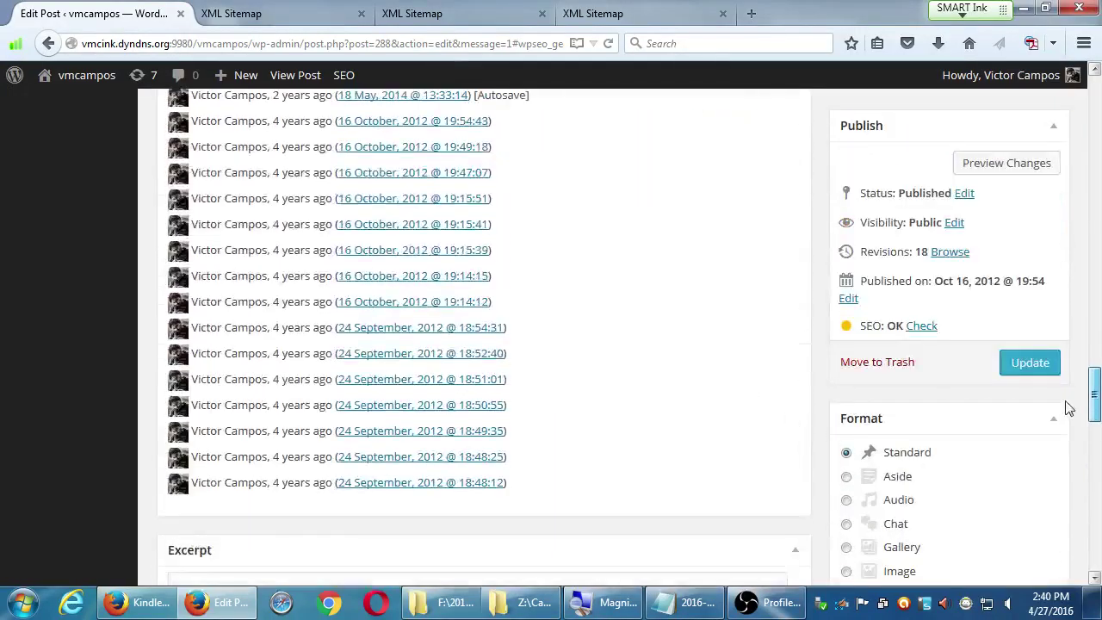
drag(526, 390, 206, 347)
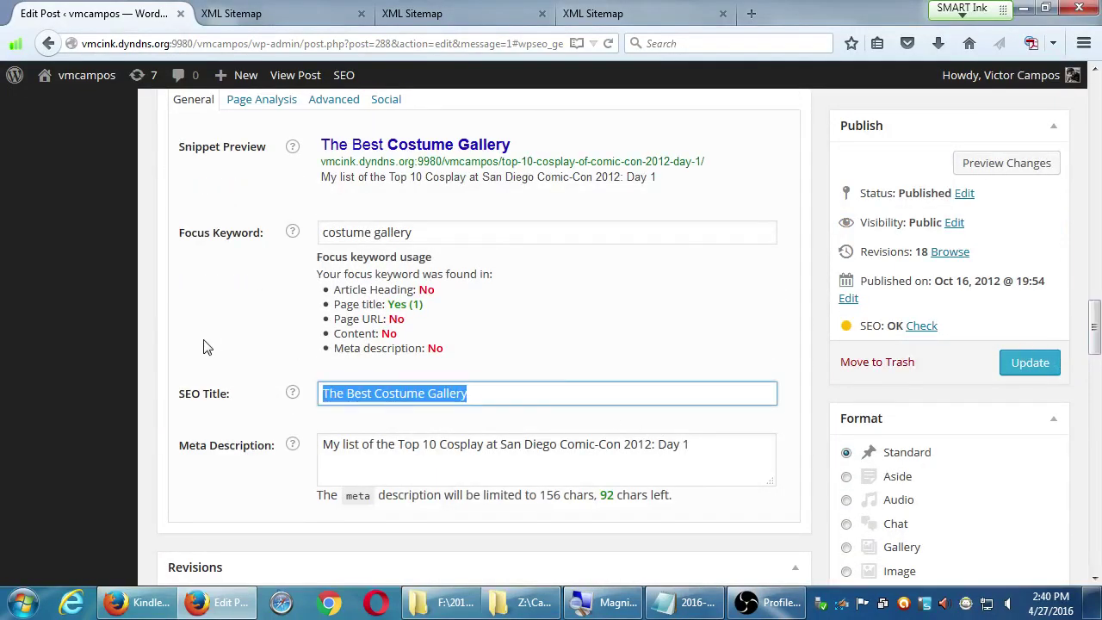
key(ctrl+v)
key(Tab)
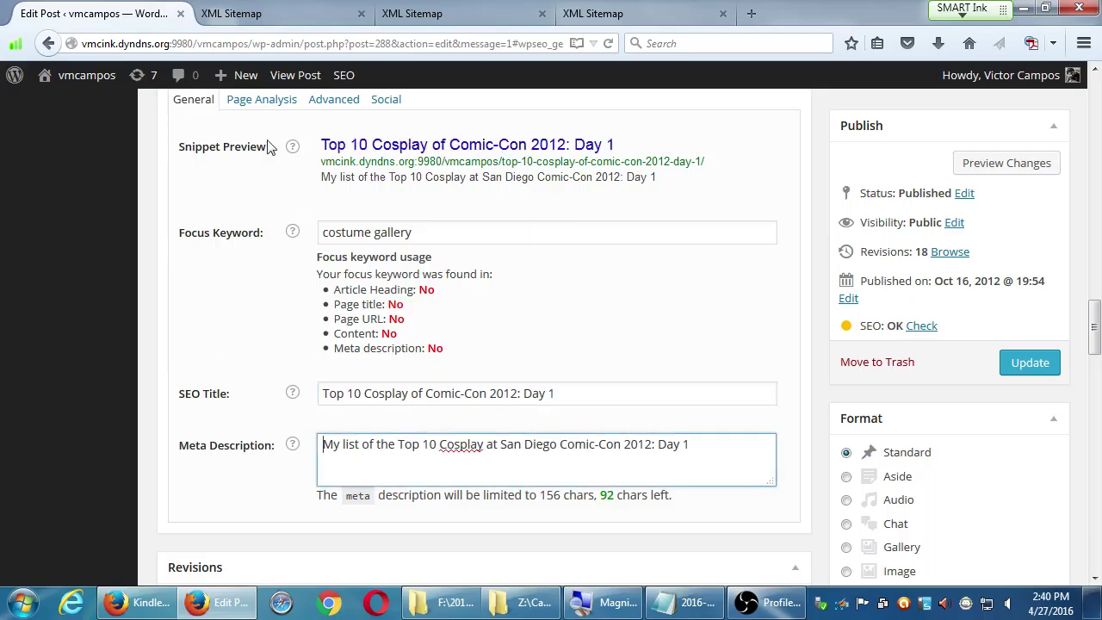
- Check the page analysis, then replace the post's focus keyword with "wordpress"
click(260, 99)
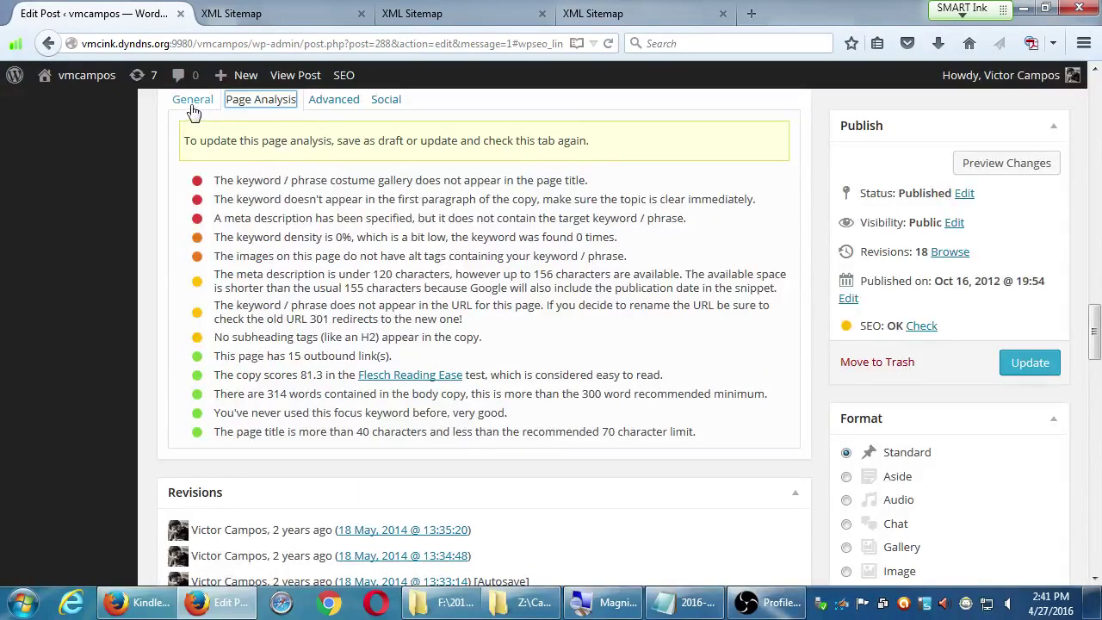
click(192, 100)
drag(421, 234, 279, 220)
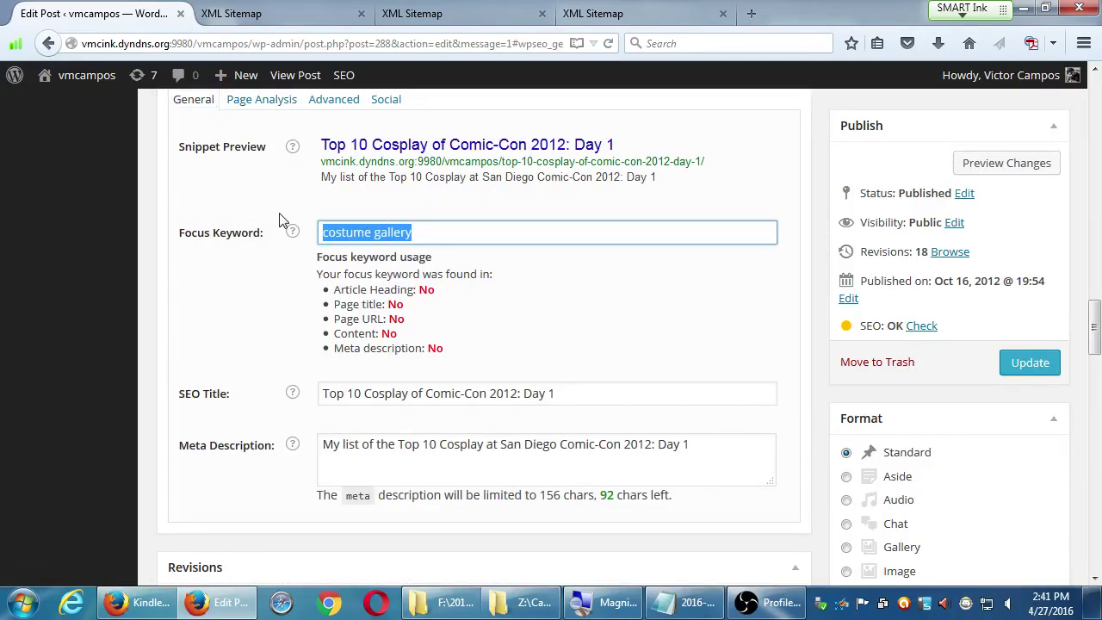
text(wordpress)
key(Tab)
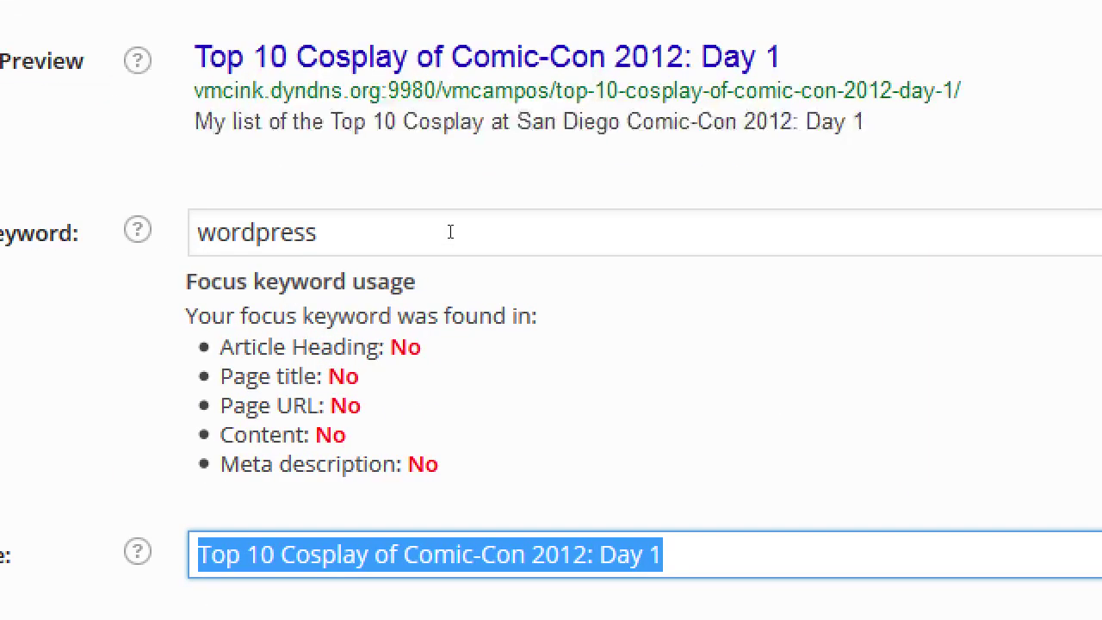
- Expand the focus keyword to "best wordpress plugins" and dismiss the keyword suggestions
click(408, 244)
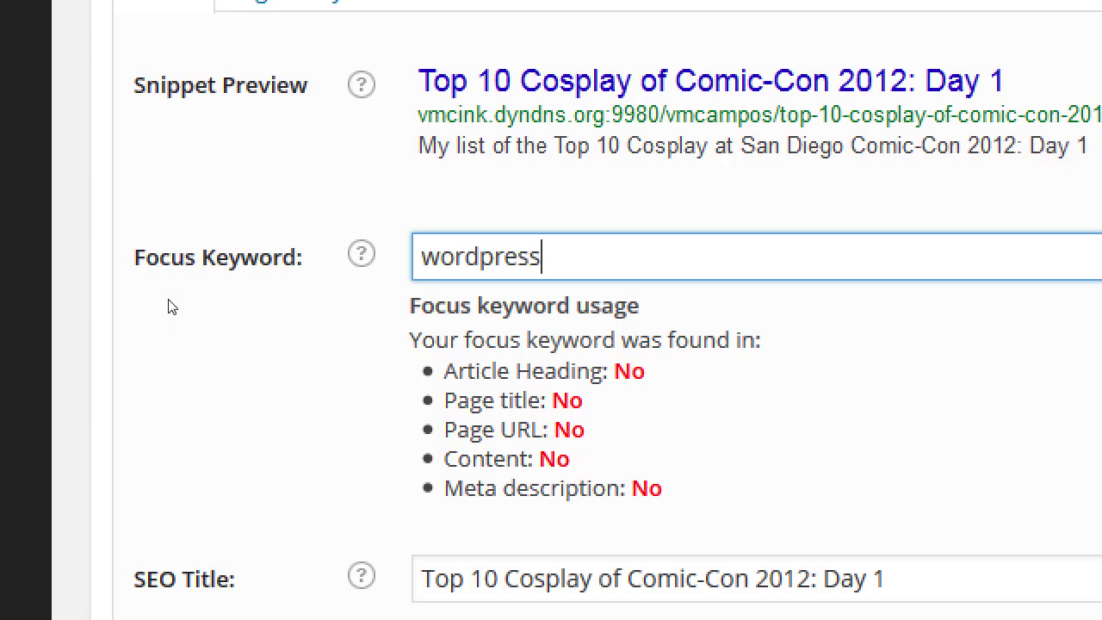
key(Home)
text(best)
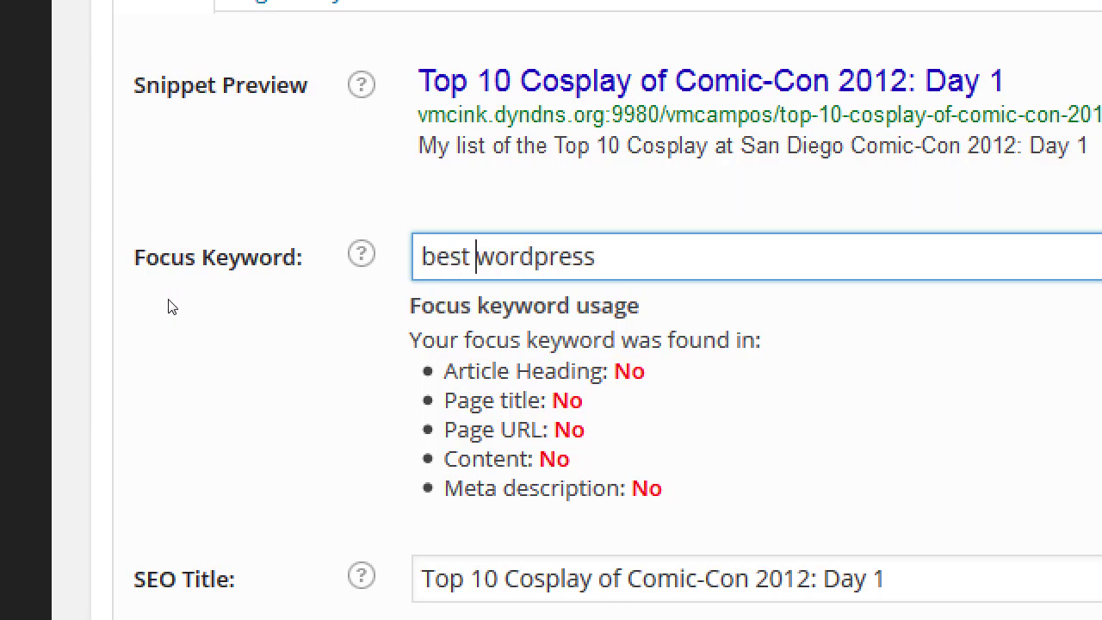
key(End)
text(p)
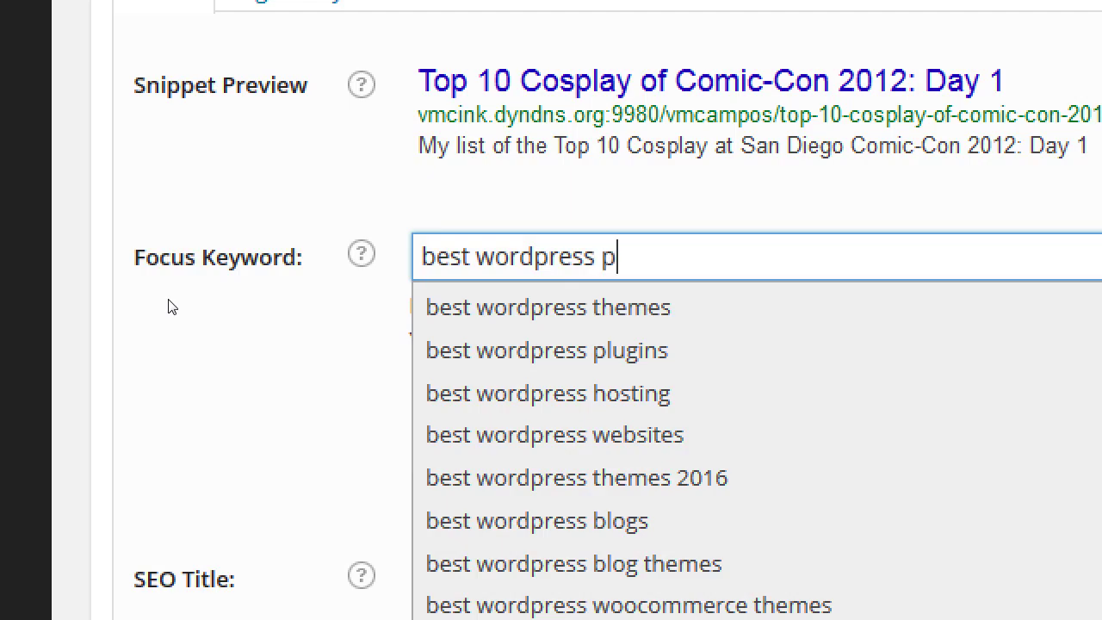
text(lugins)
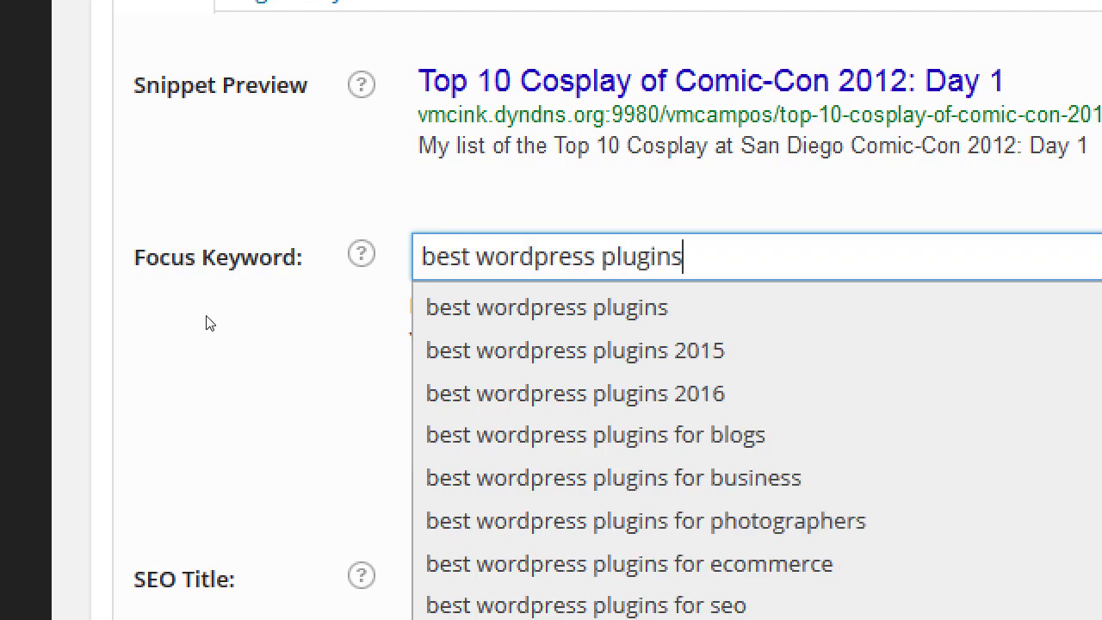
click(210, 323)
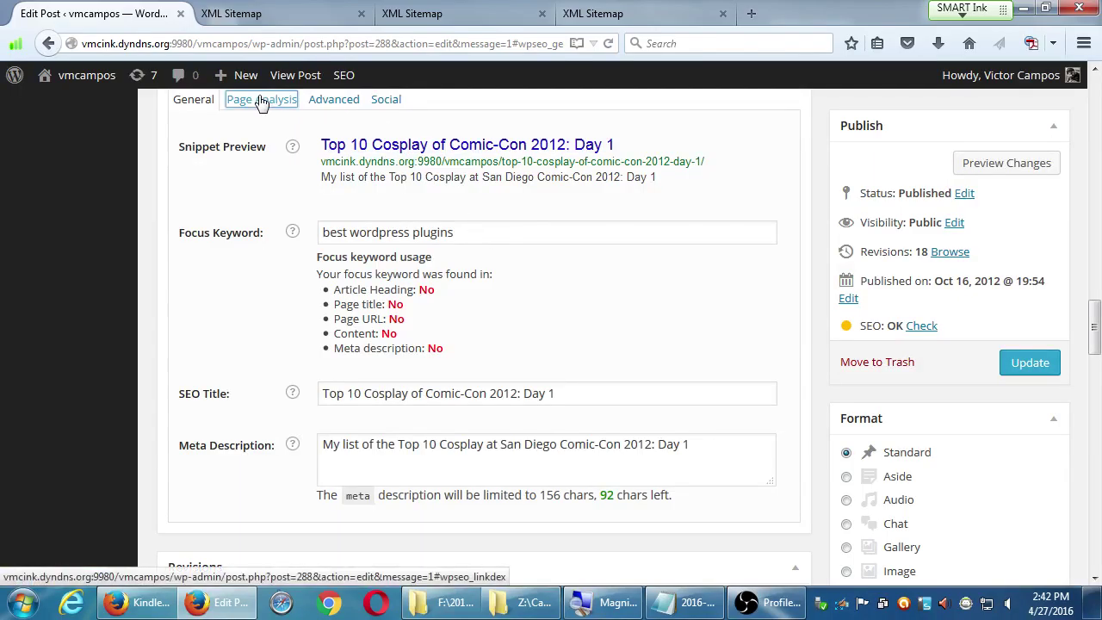
- Examine the page analysis, focusing on the lines about focus keyword reuse and the Flesch Reading Ease test
click(261, 102)
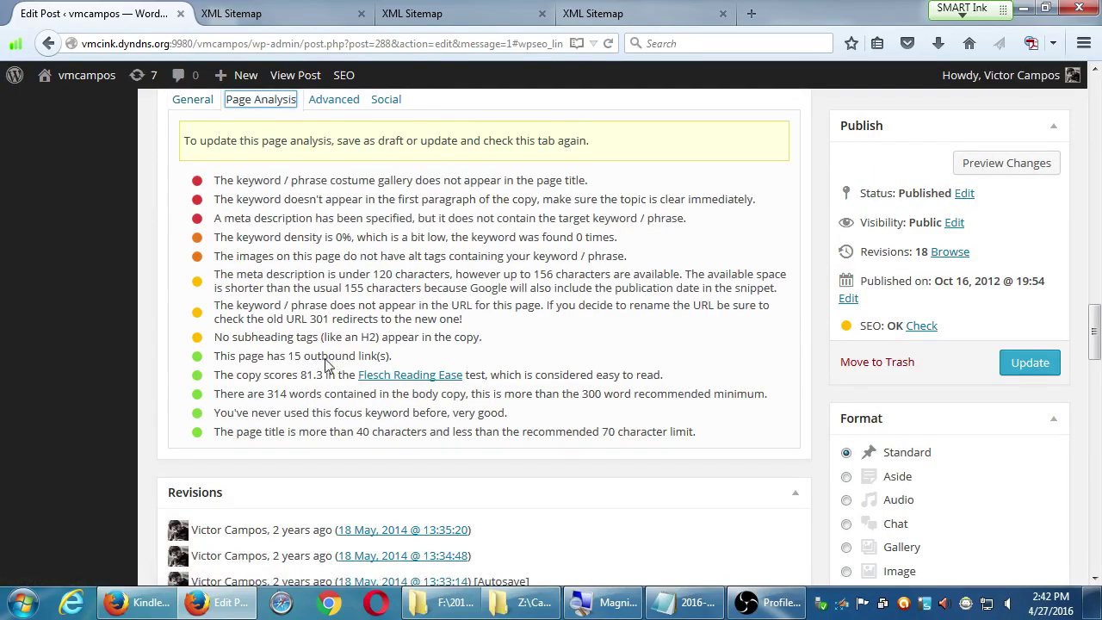
drag(243, 414, 327, 420)
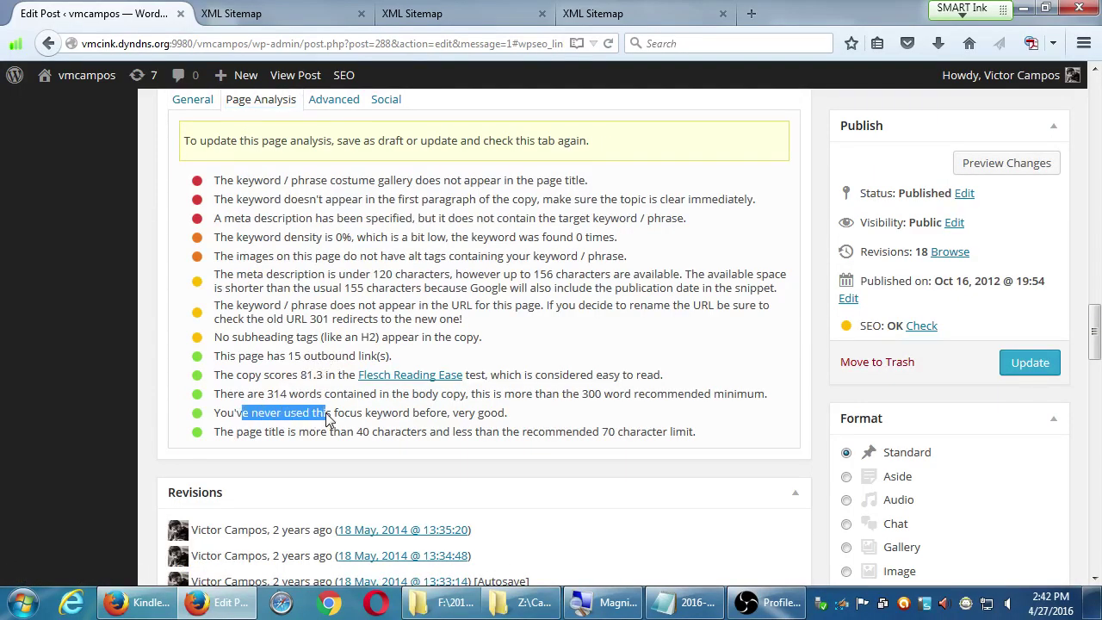
click(395, 421)
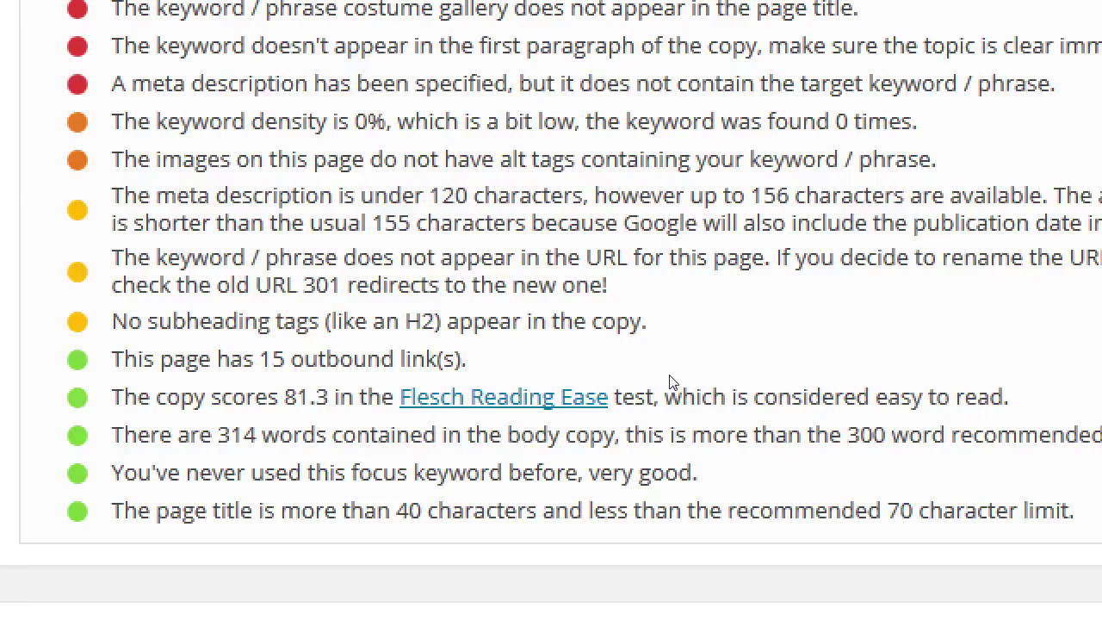
drag(1012, 396, 214, 377)
click(231, 380)
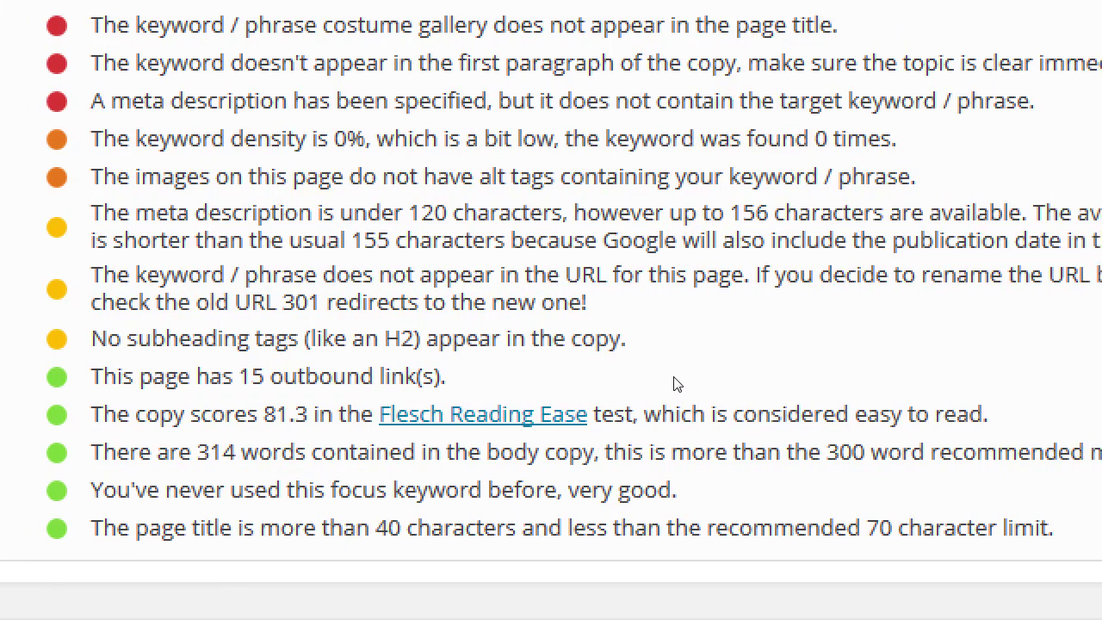
drag(989, 414, 231, 385)
click(251, 385)
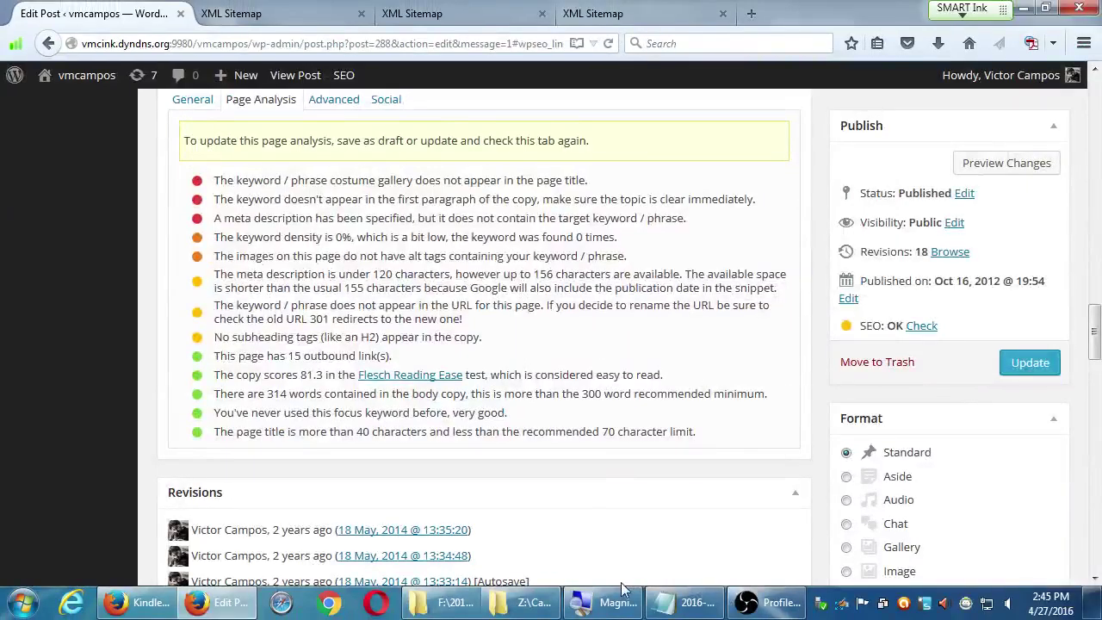
- Switch to the Notepad class notes and add an indented line under Backlinks: "One way to try to get backlinks: Fishing for backlinks (Outbound links)"
click(665, 601)
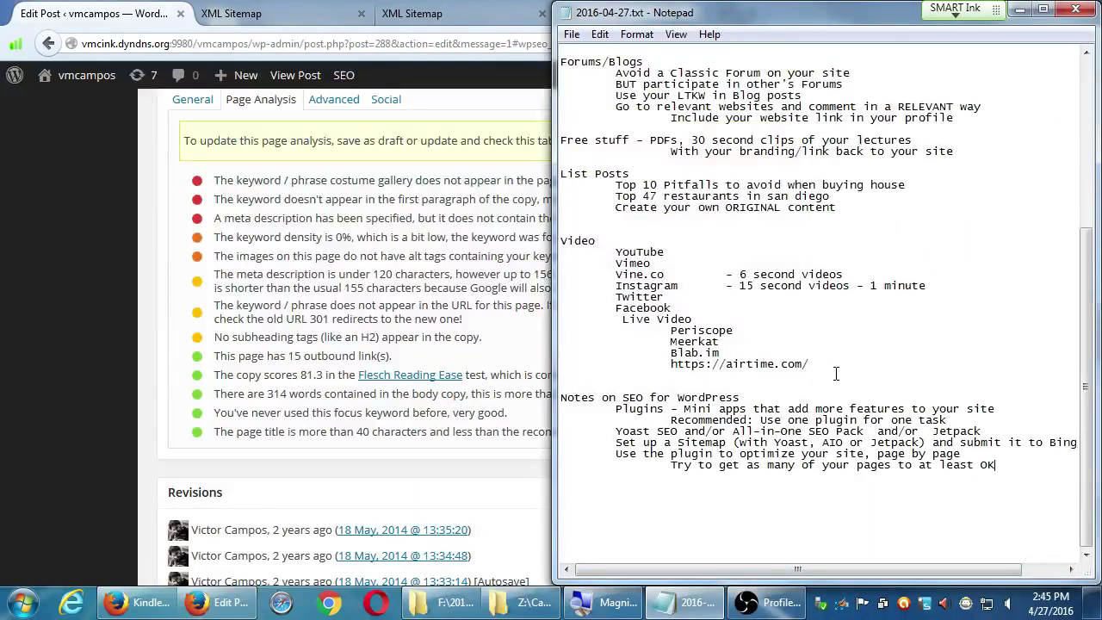
scroll(824, 371, up, 7)
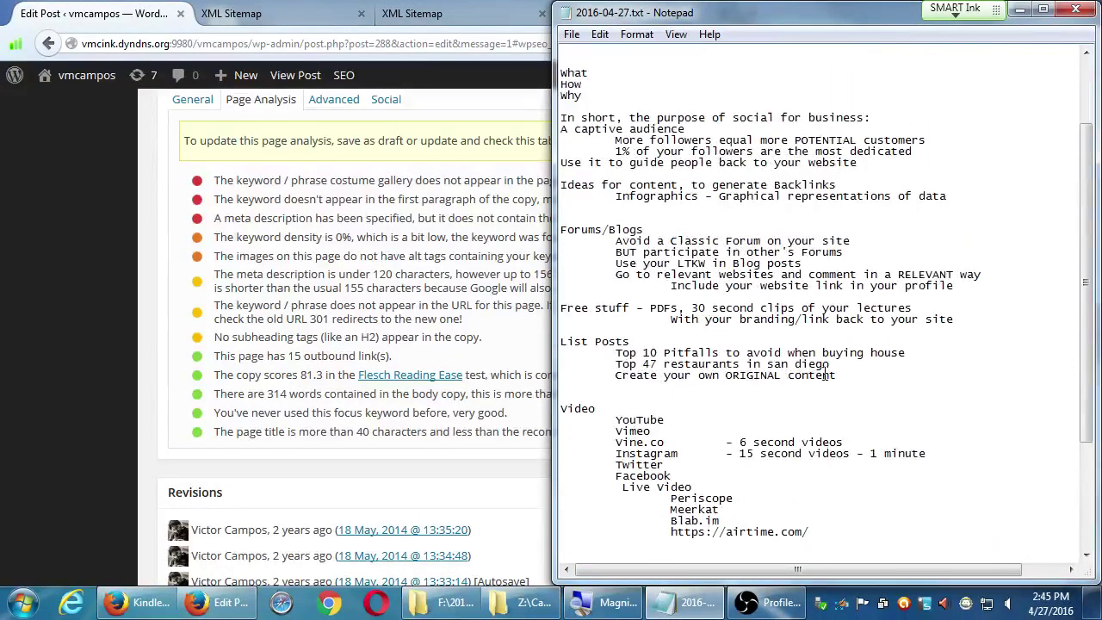
scroll(824, 372, up, 1)
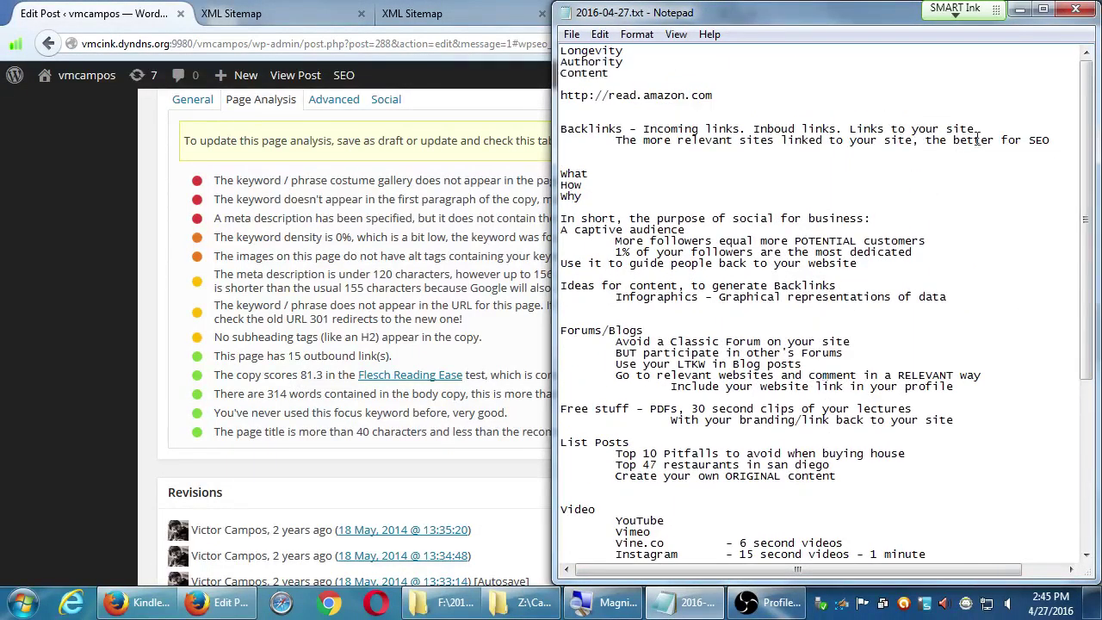
click(1057, 142)
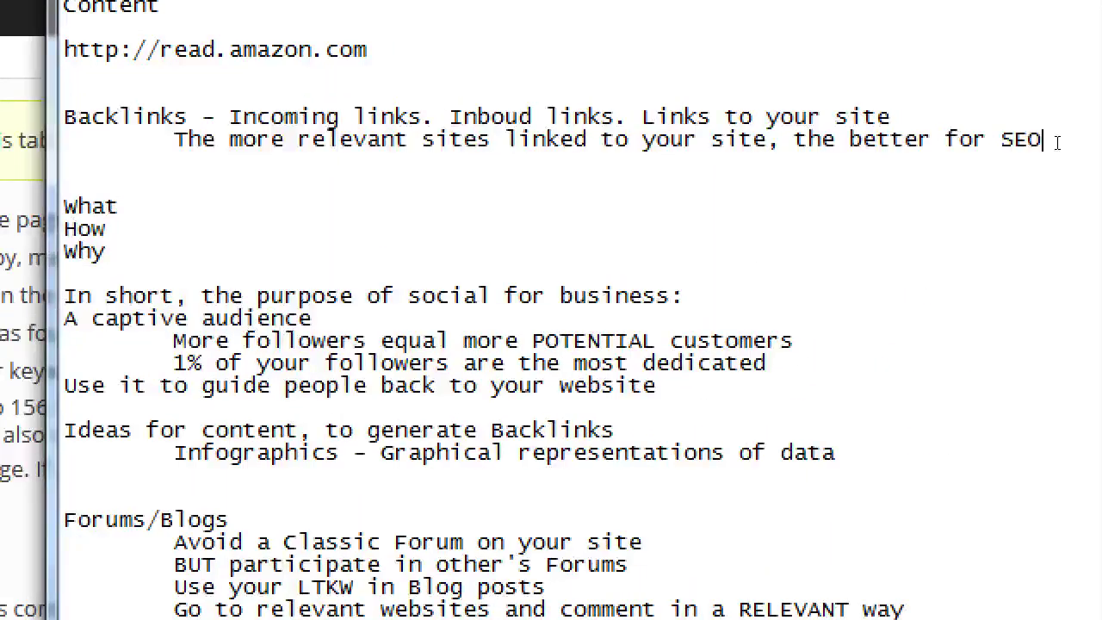
key(Return)
key(Tab)
text(One way to g)
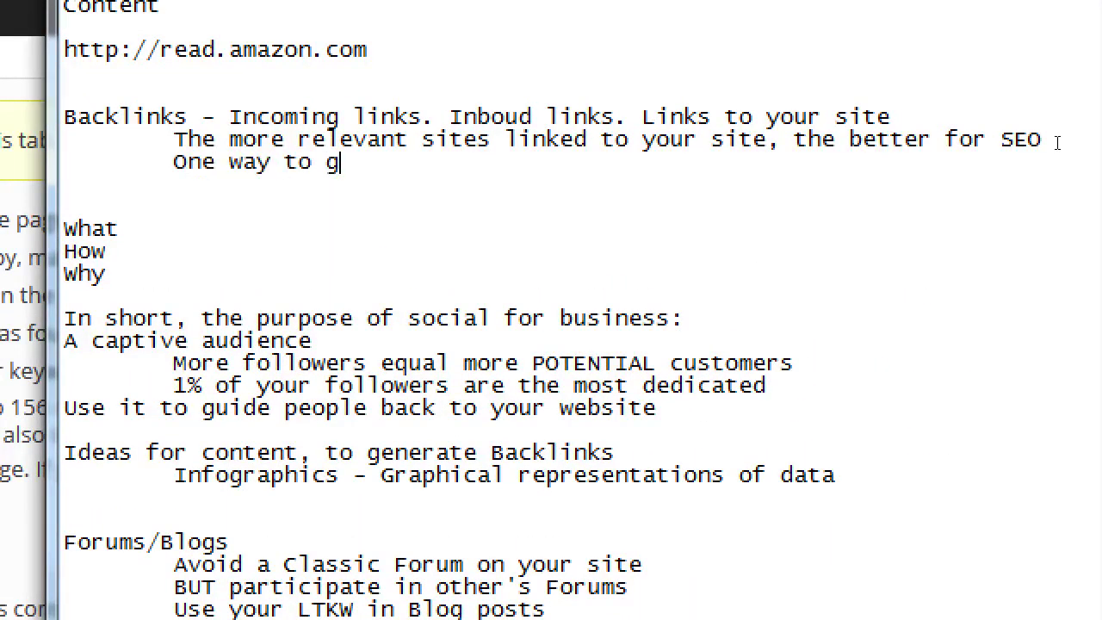
key(BackSpace)
text(try to get backlinks)
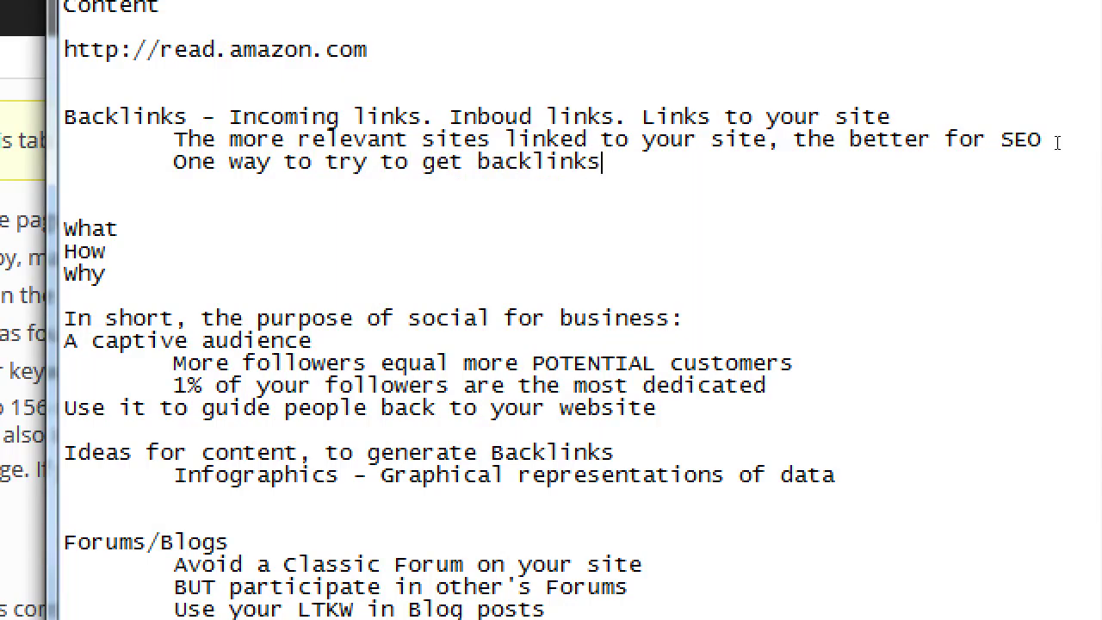
text(: Fishing for)
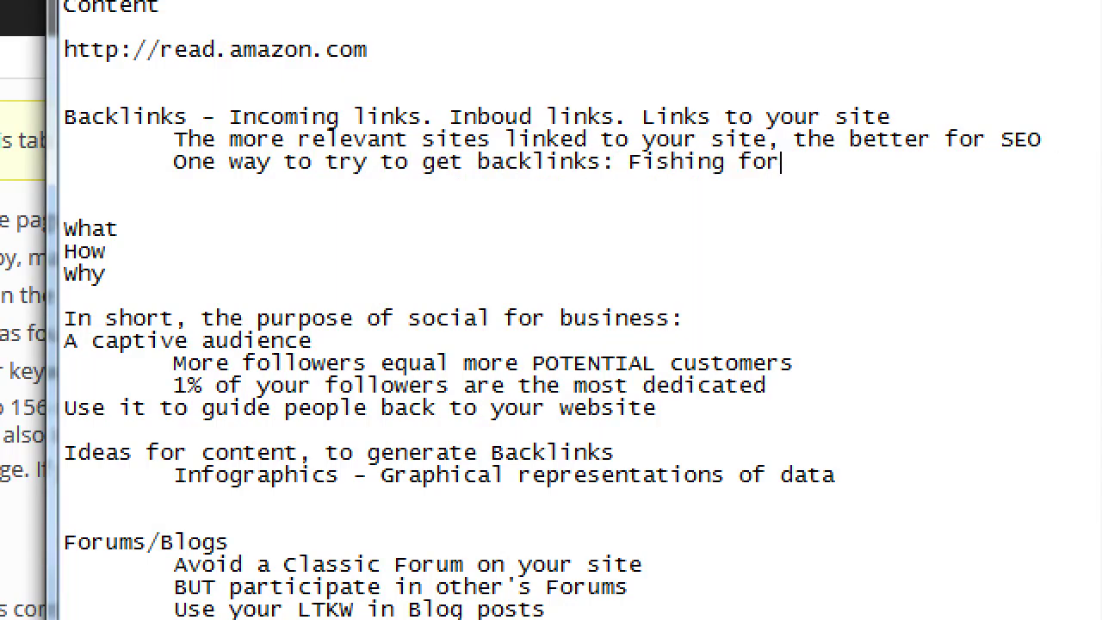
text( backlinks)
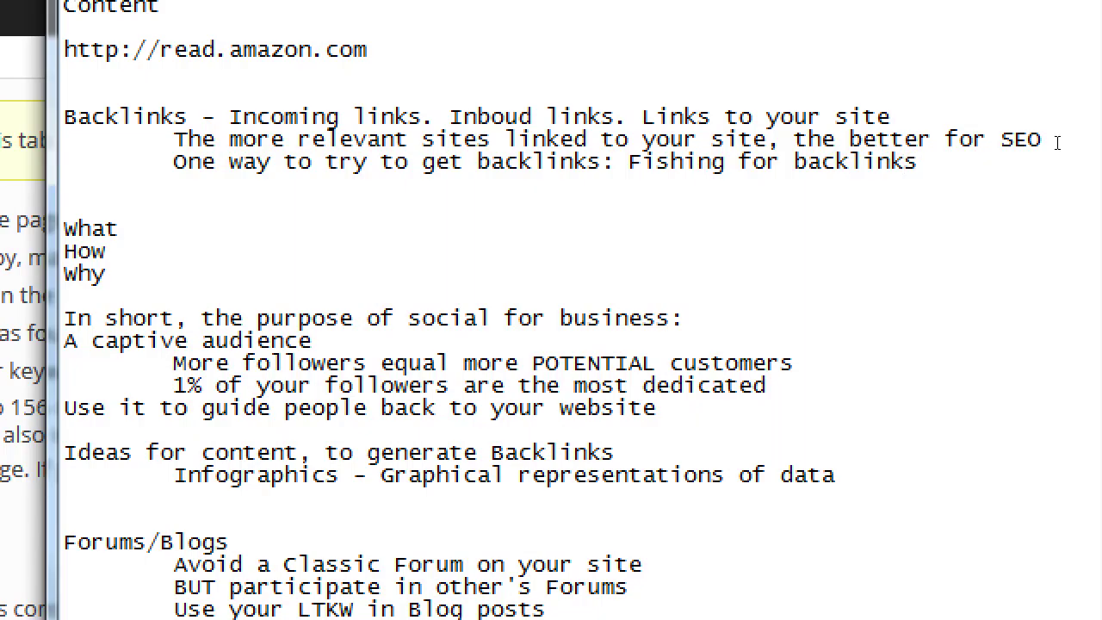
text( (Outbound)
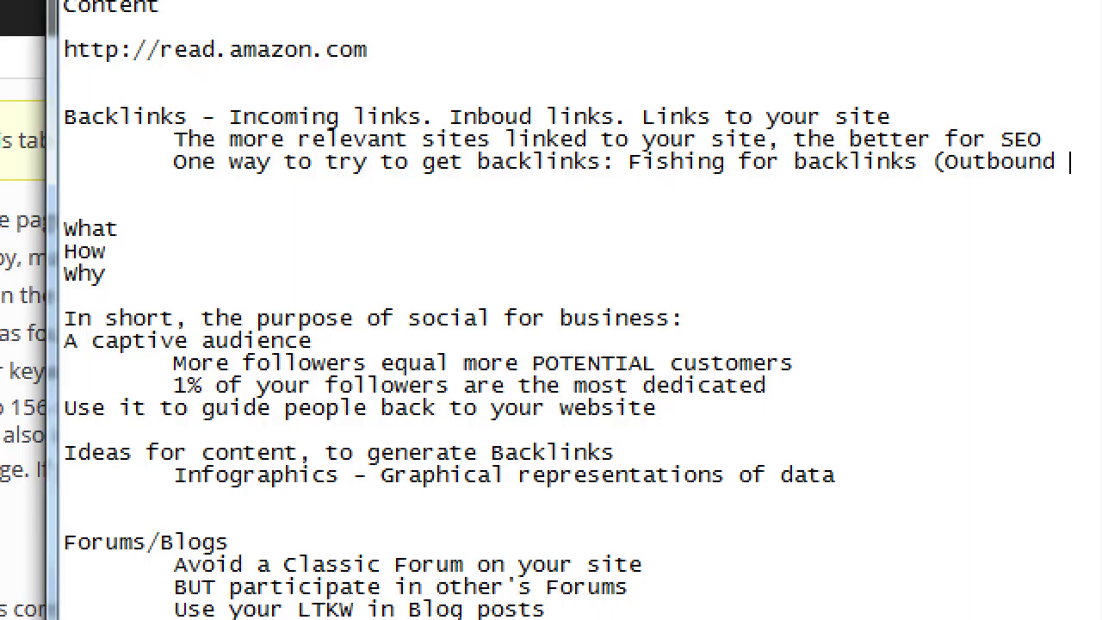
text( links))
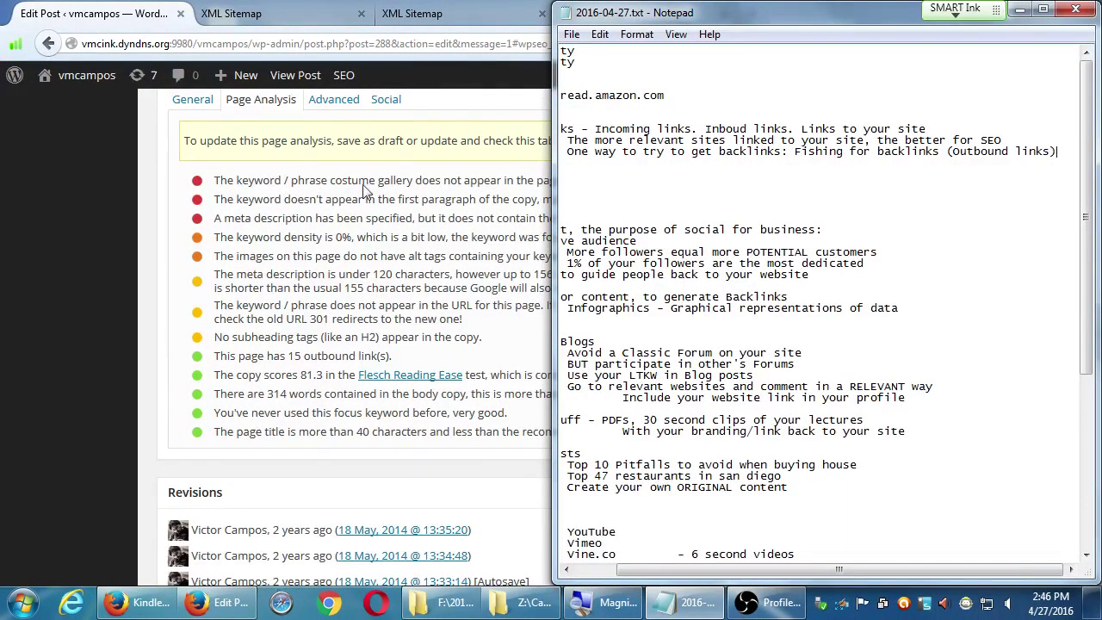
- Switch back to the WordPress post and look over its editor from the Yoast section up to the heading
click(79, 335)
scroll(79, 335, up, 4)
scroll(79, 335, up, 12)
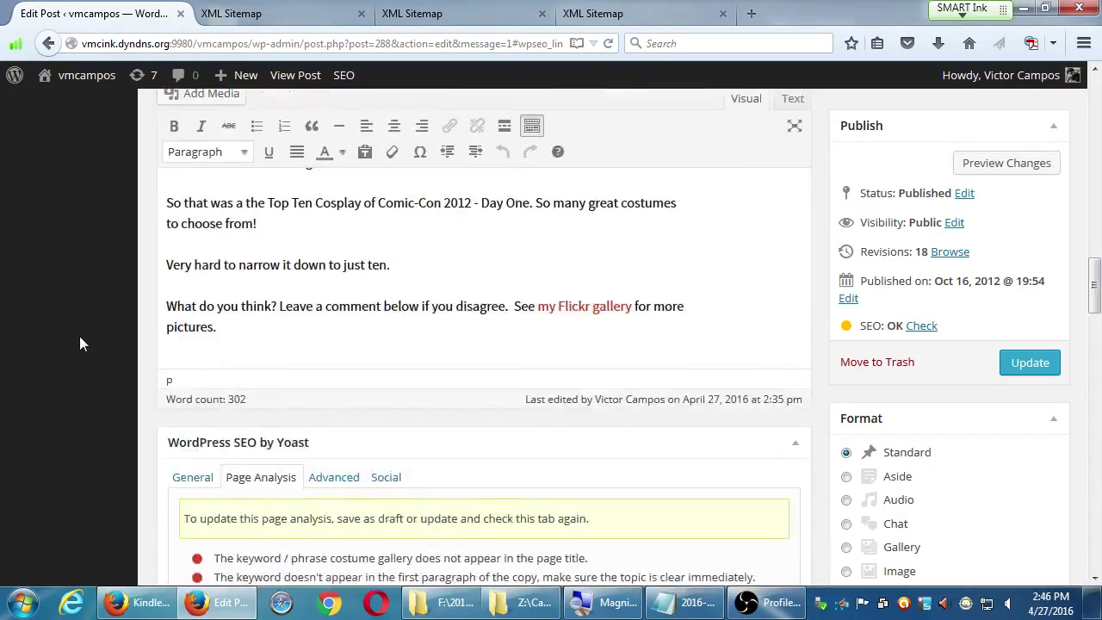
scroll(85, 276, up, 8)
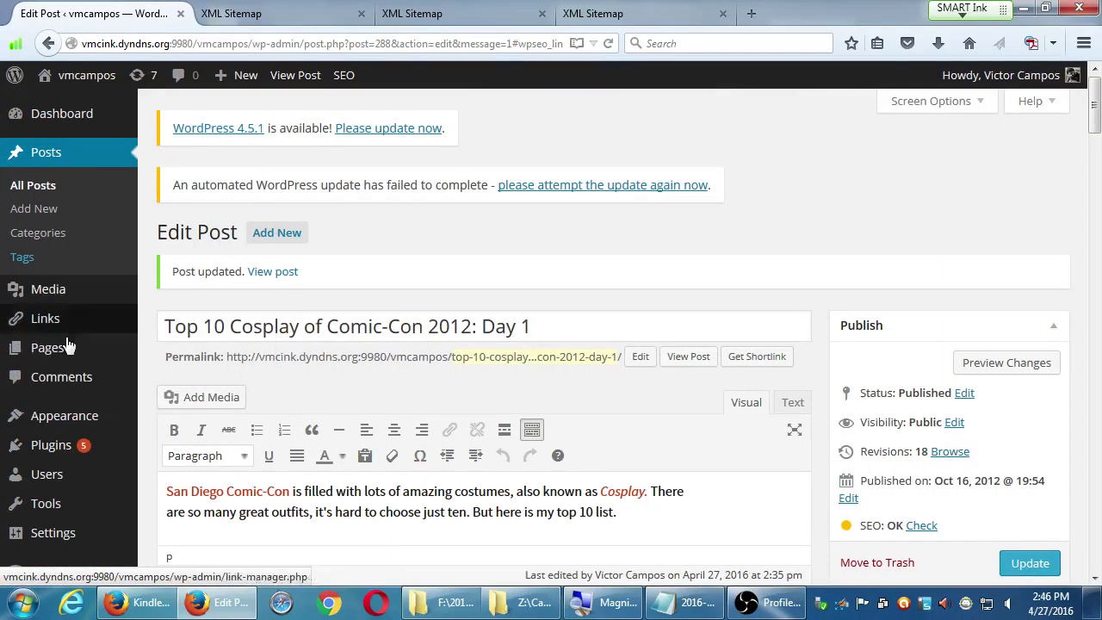
mouse_move(97, 415)
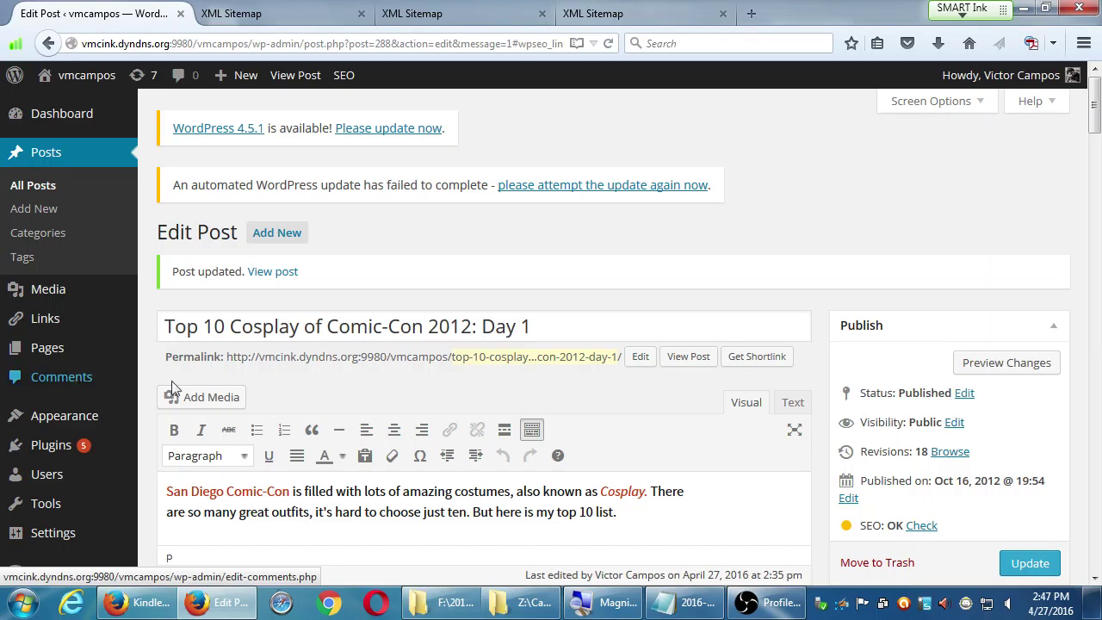
- Recheck the backlinks notes in Notepad, then return to the WordPress post and view its opening paragraph
click(695, 605)
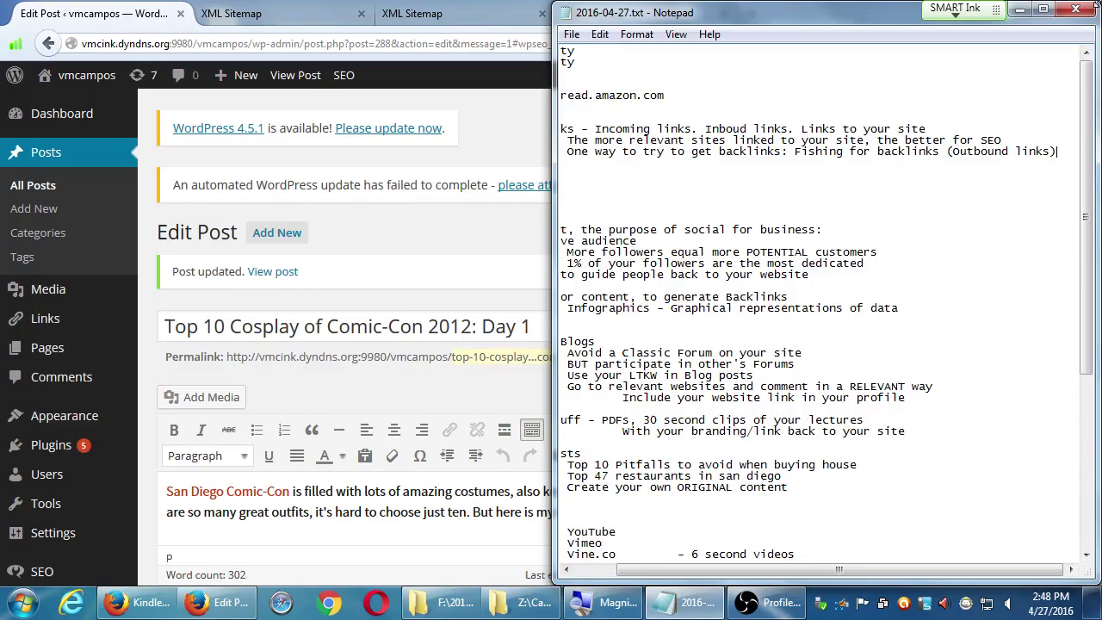
click(373, 240)
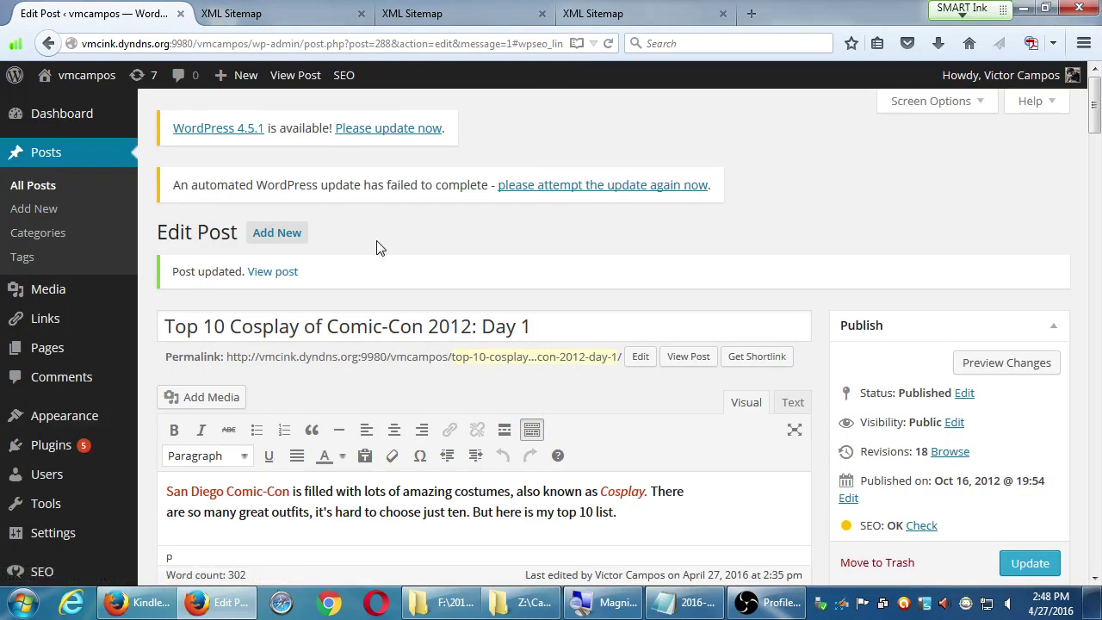
scroll(680, 327, down, 3)
scroll(495, 377, up, 1)
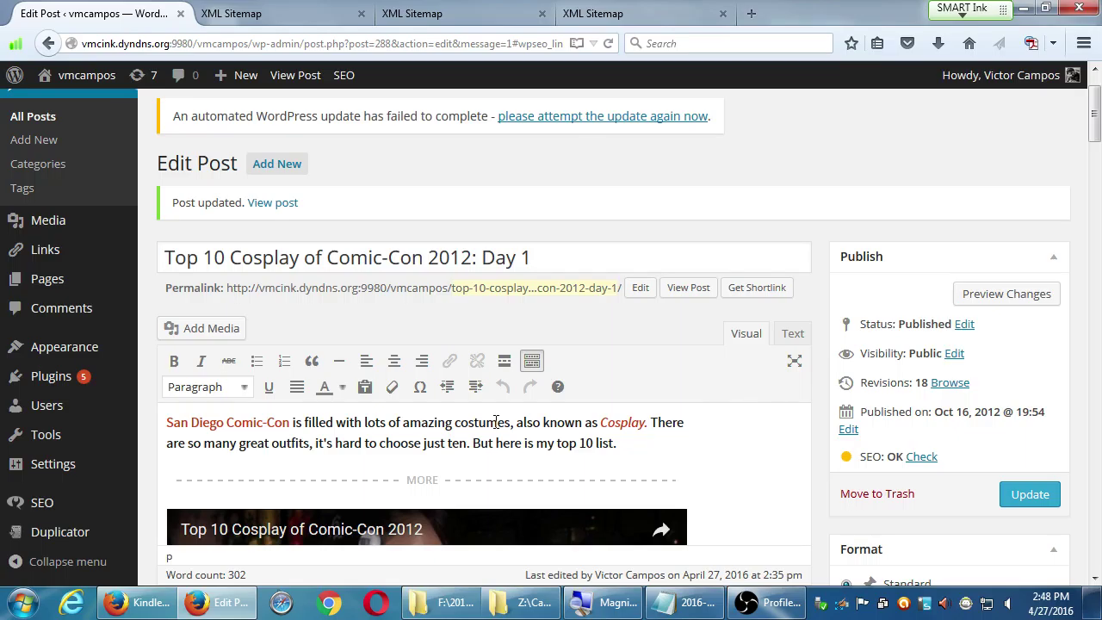
- Review the page analysis, focusing on the outbound links, Flesch Reading Ease and subheading lines, then look through the post's numbered sections
scroll(929, 295, down, 20)
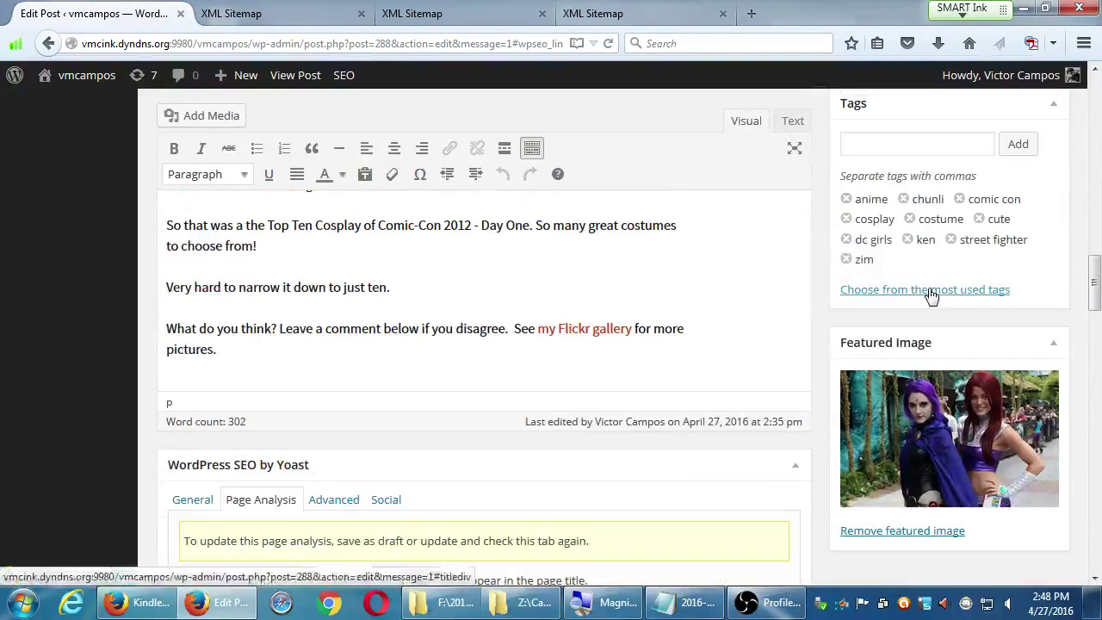
scroll(769, 334, up, 3)
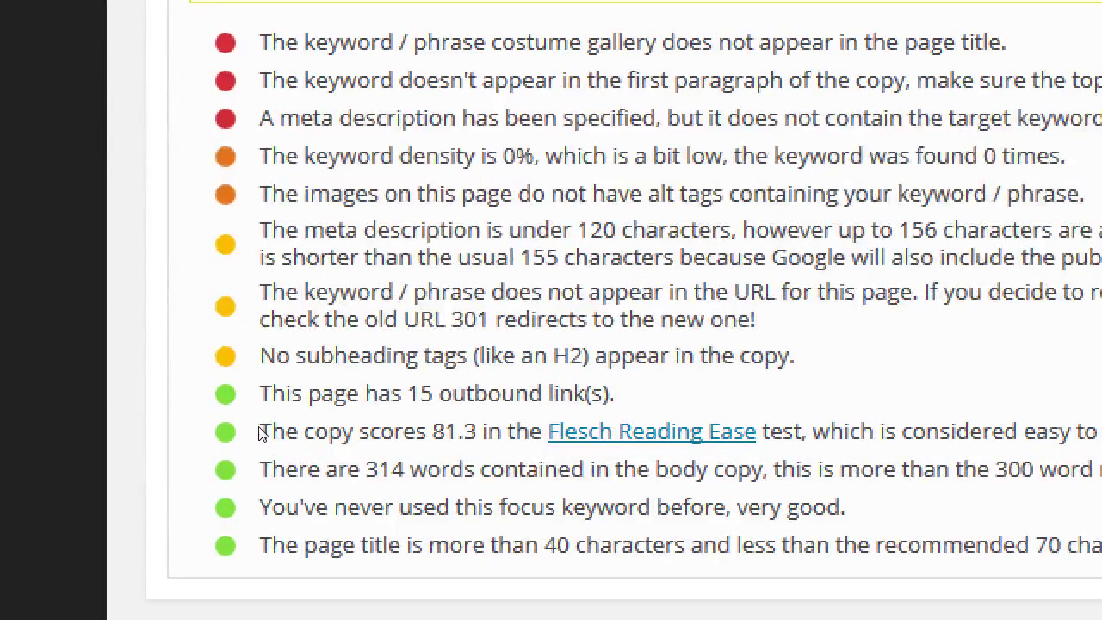
drag(257, 429, 336, 433)
click(336, 432)
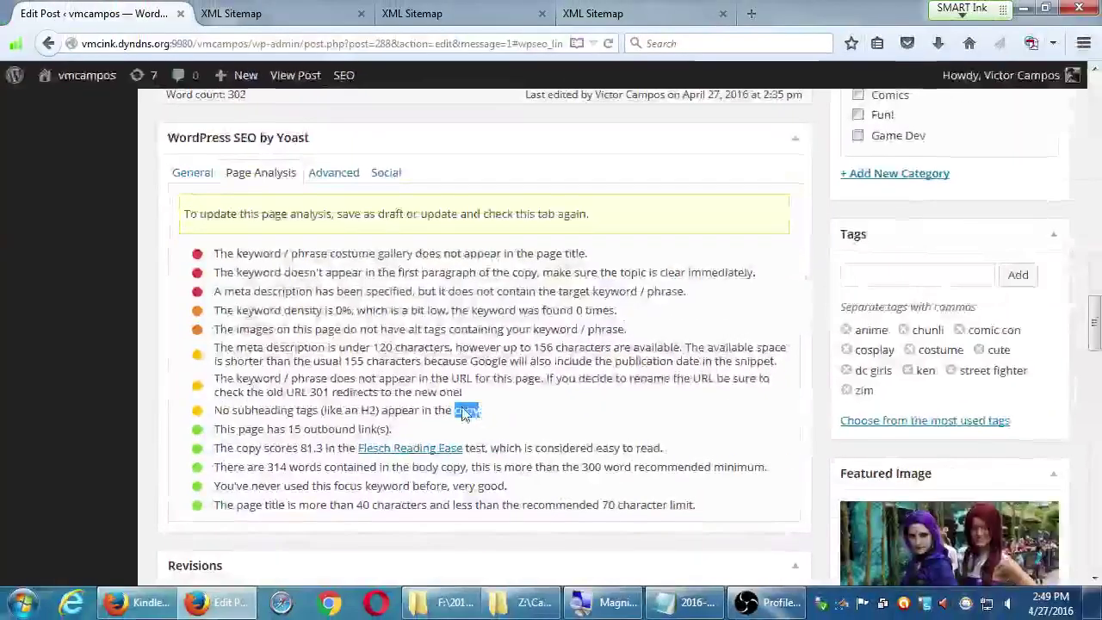
scroll(465, 415, up, 3)
scroll(344, 466, up, 10)
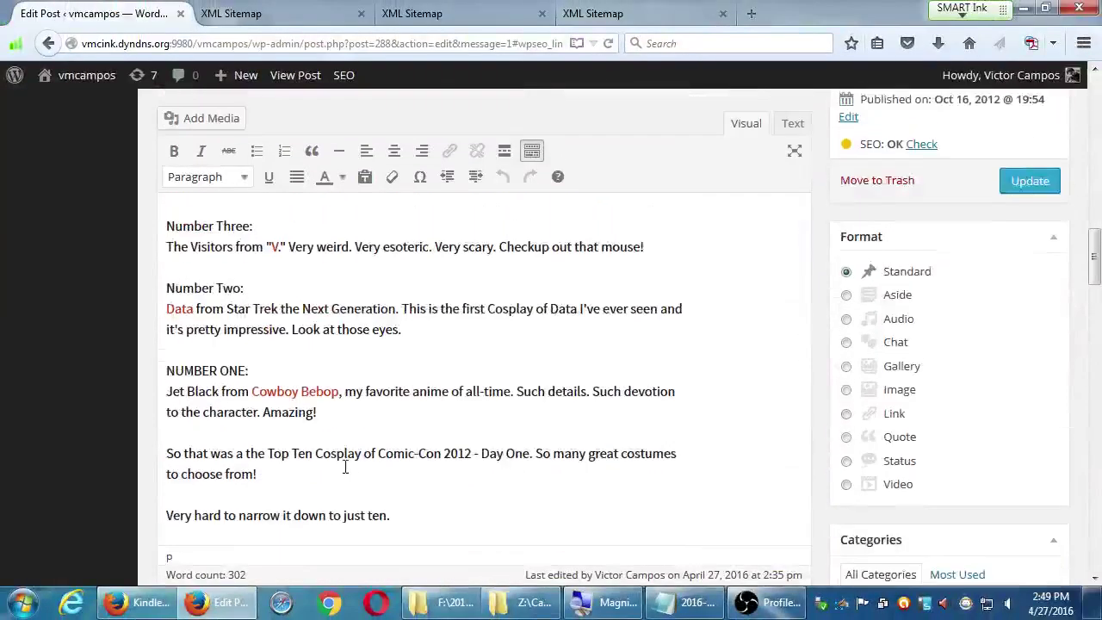
scroll(345, 465, up, 15)
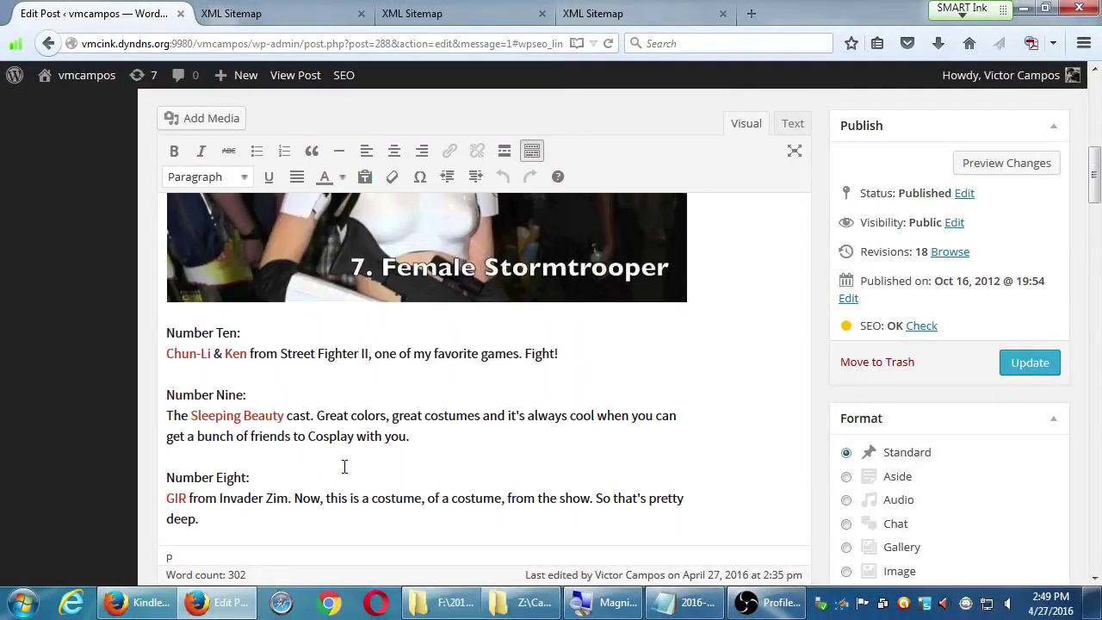
scroll(344, 471, down, 12)
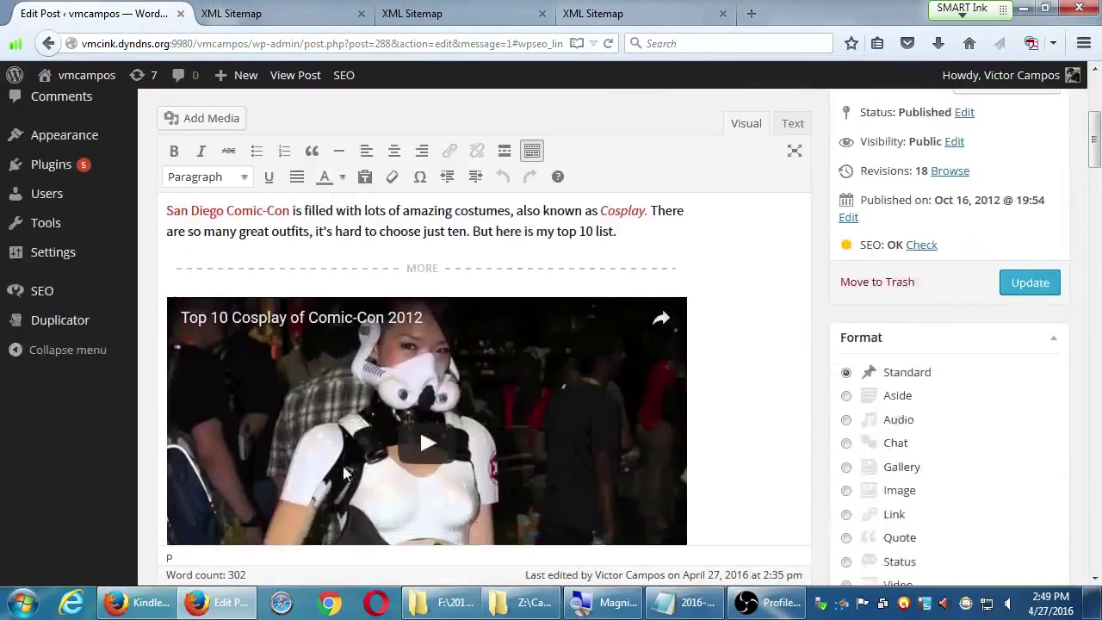
scroll(347, 451, down, 6)
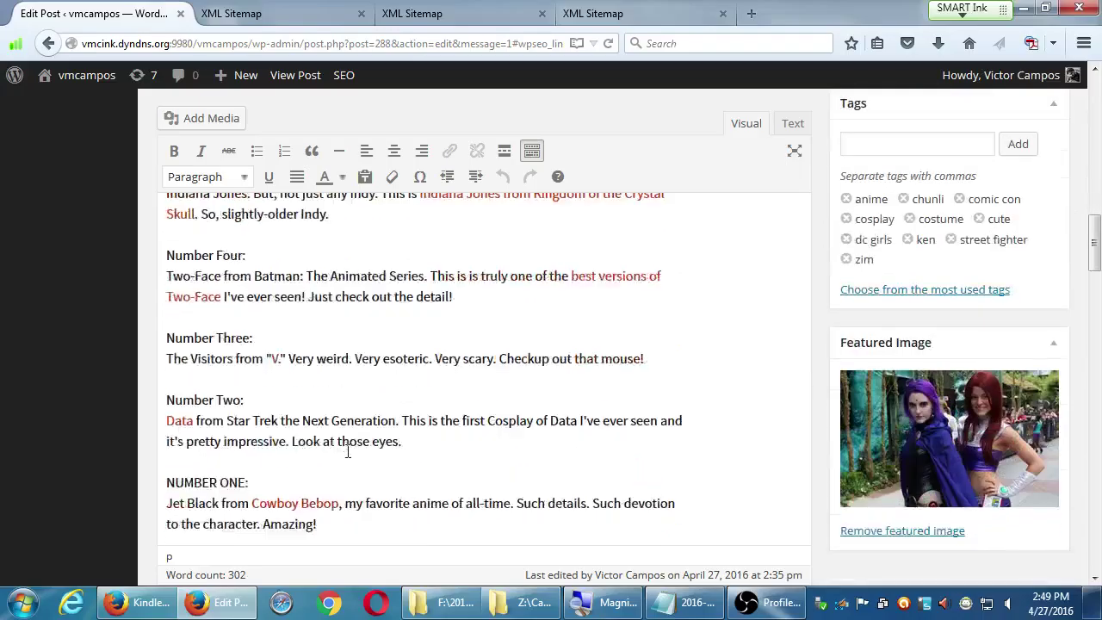
scroll(347, 450, up, 3)
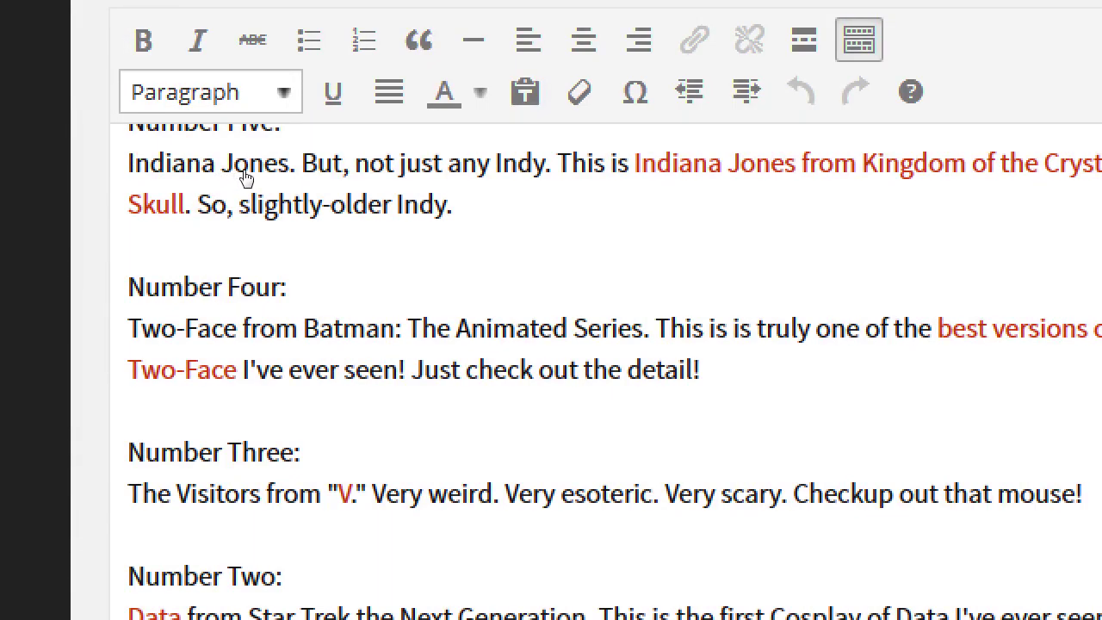
- Toggle the editor's second row of formatting tools off and on several times, leaving it shown
click(858, 40)
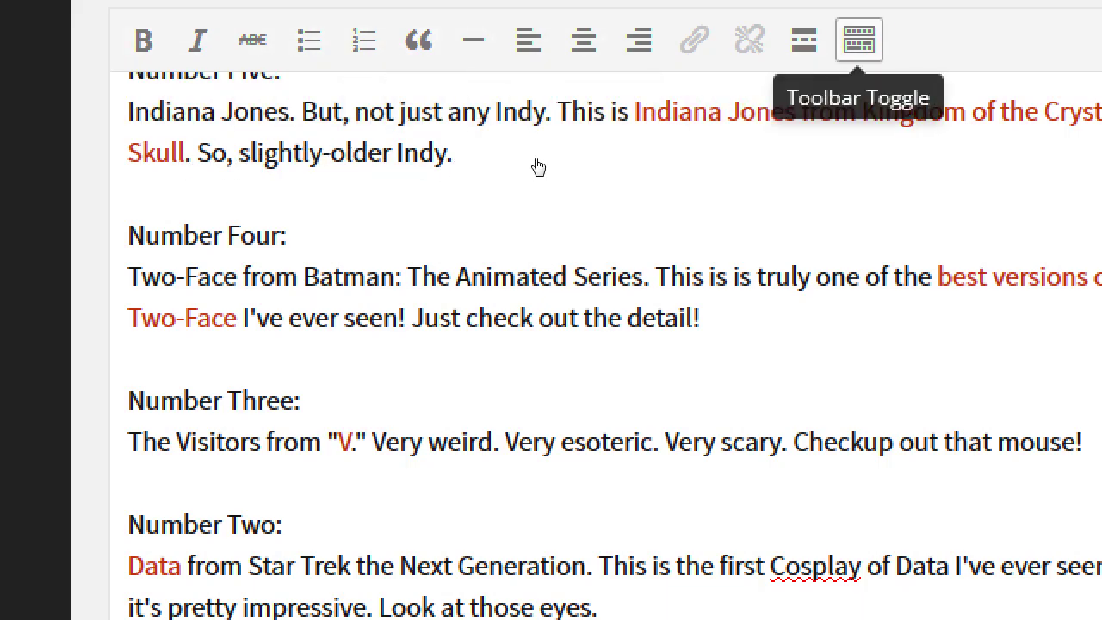
key(alt+shift+z)
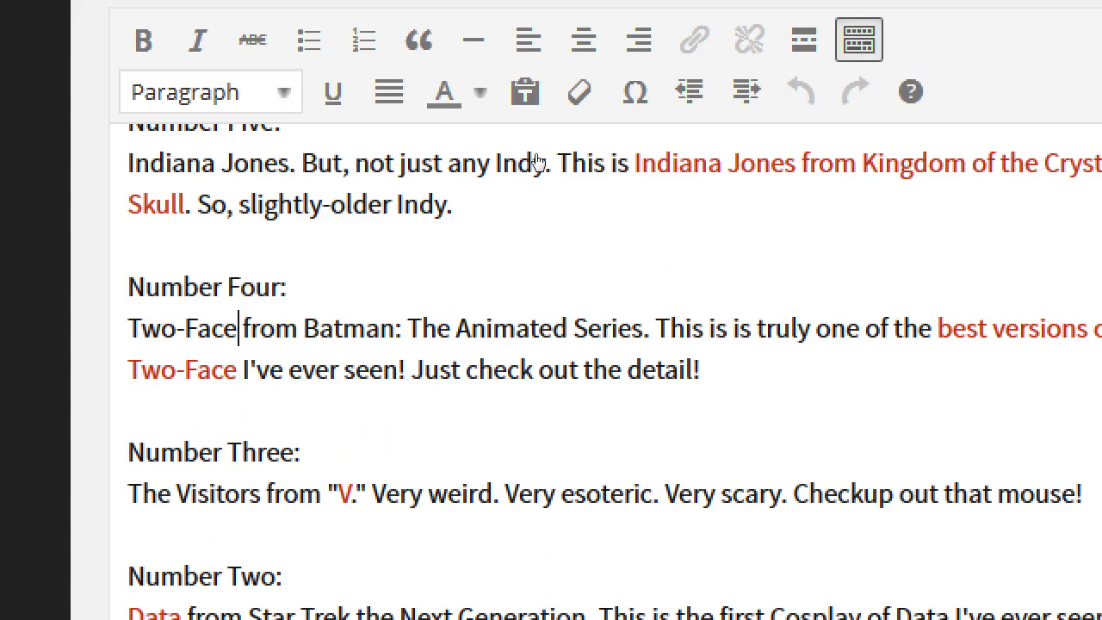
key(alt+shift+z)
key(alt+shift+z)
key(alt+shift+z)
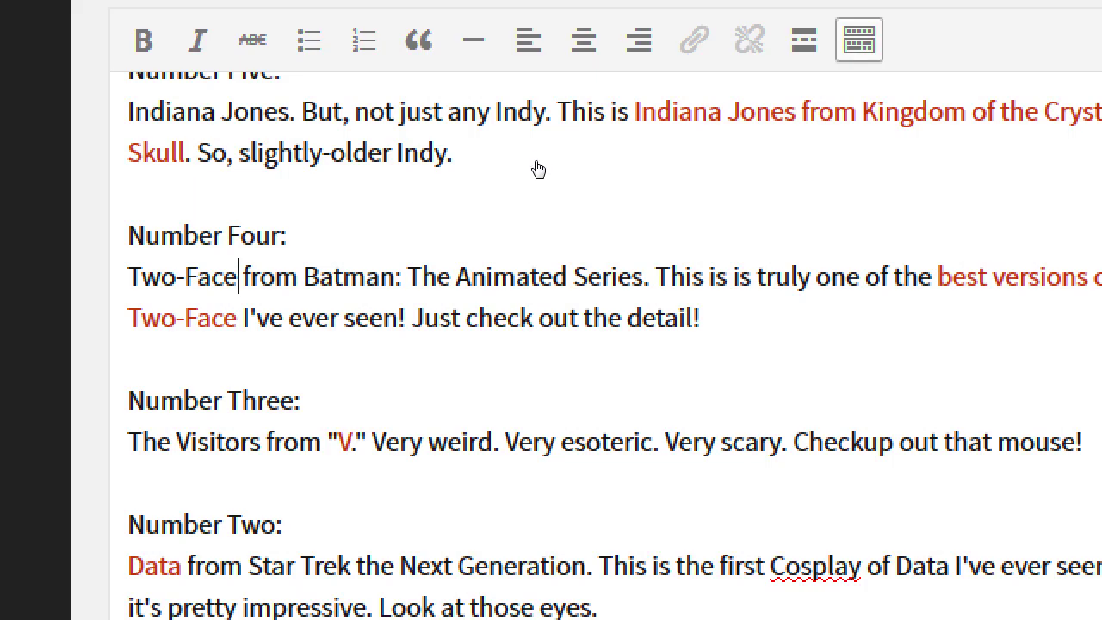
key(alt+shift+z)
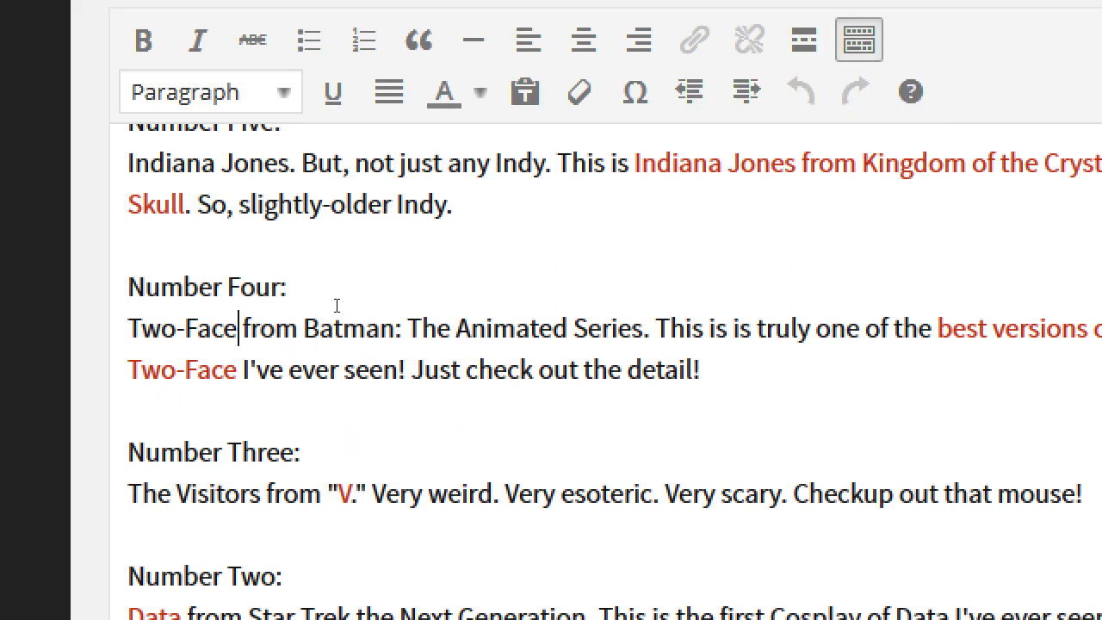
- Select the "Number Four:" line and view the available paragraph and heading styles without applying one
click(391, 204)
drag(287, 286, 126, 286)
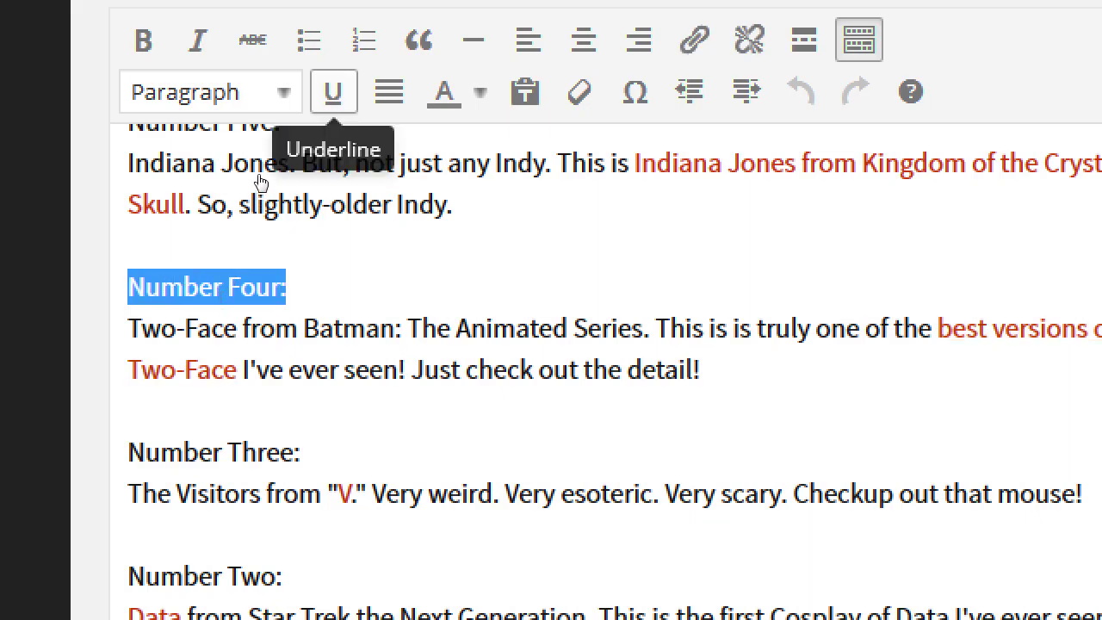
click(211, 92)
scroll(221, 322, down, 3)
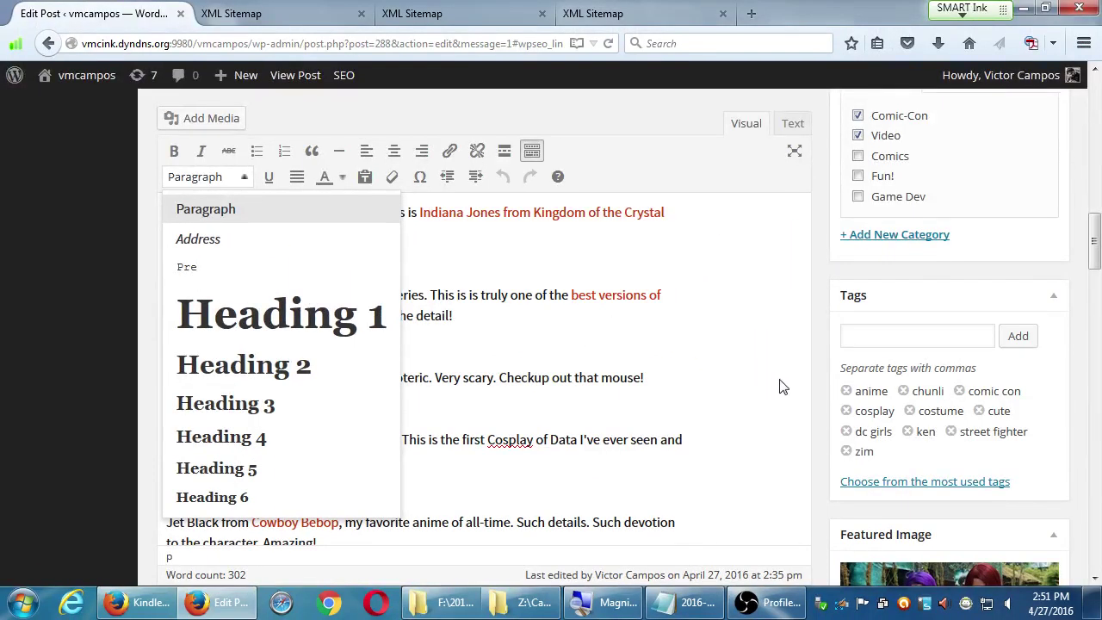
click(828, 409)
- Recheck the page analysis line about subheading tags such as an H2 in the copy
scroll(813, 418, down, 5)
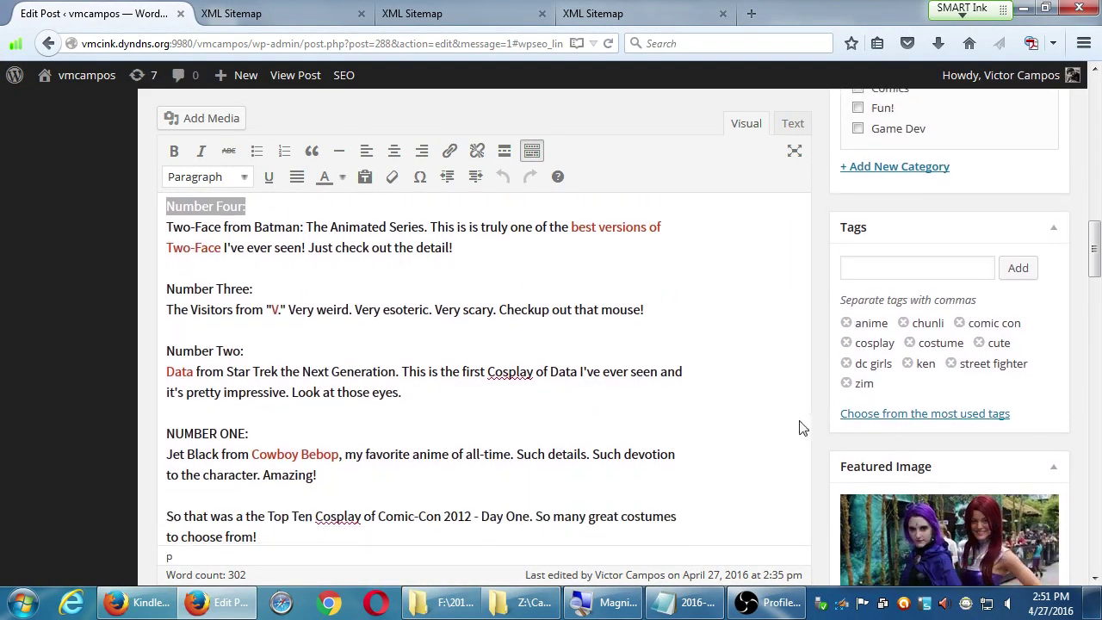
scroll(799, 428, down, 4)
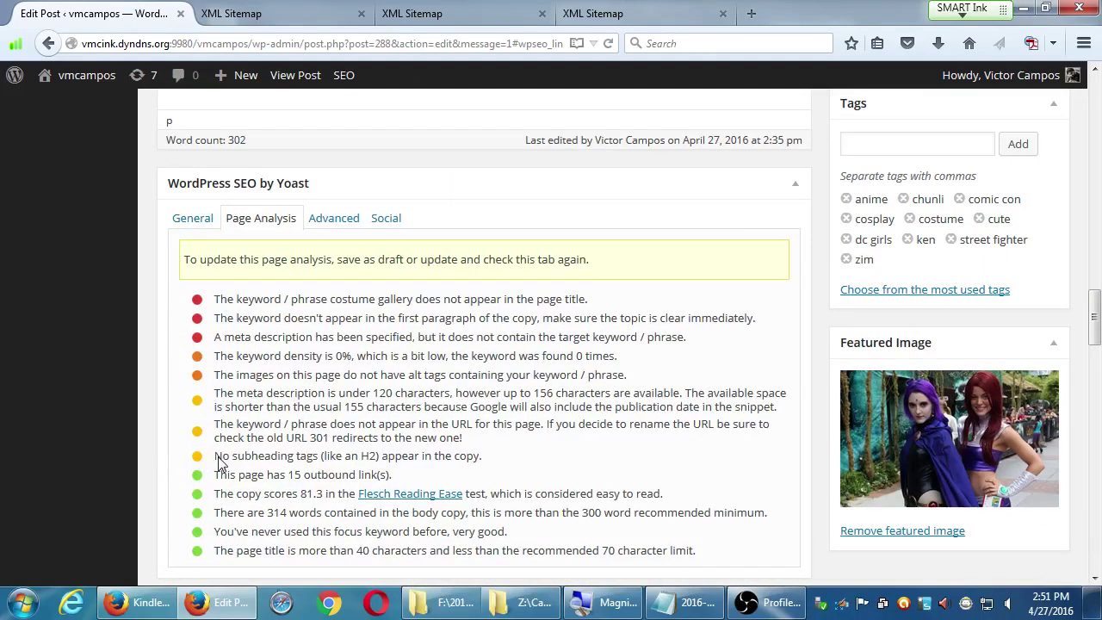
drag(215, 459, 289, 465)
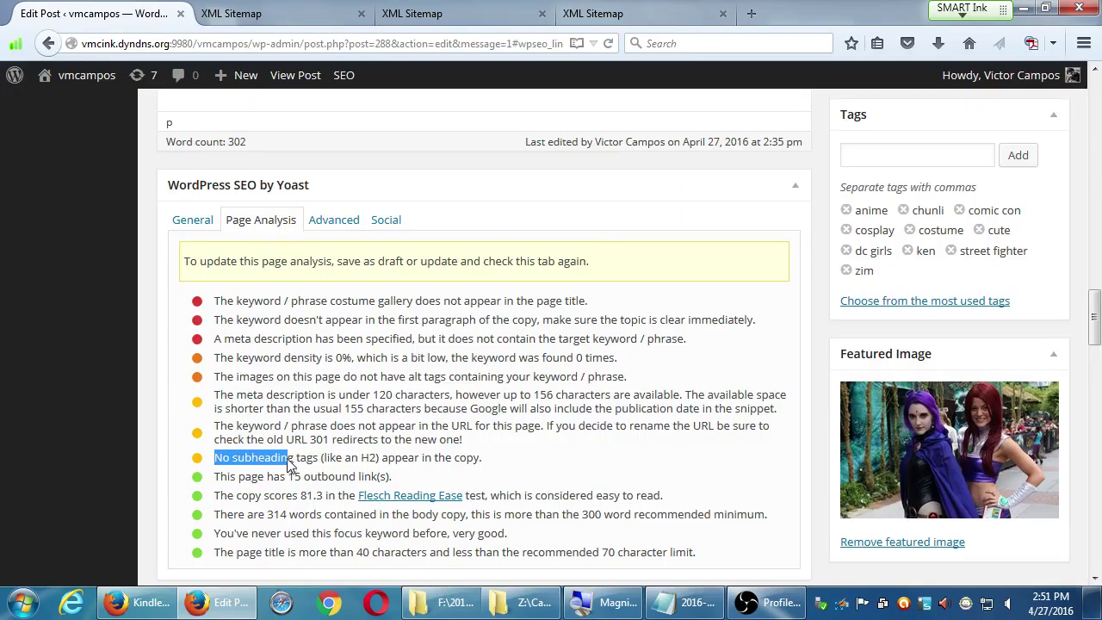
- Insert the line "In Conclusion" above "Very hard to narrow it down to just ten." and format it as Heading 2
scroll(284, 464, up, 4)
scroll(277, 463, up, 1)
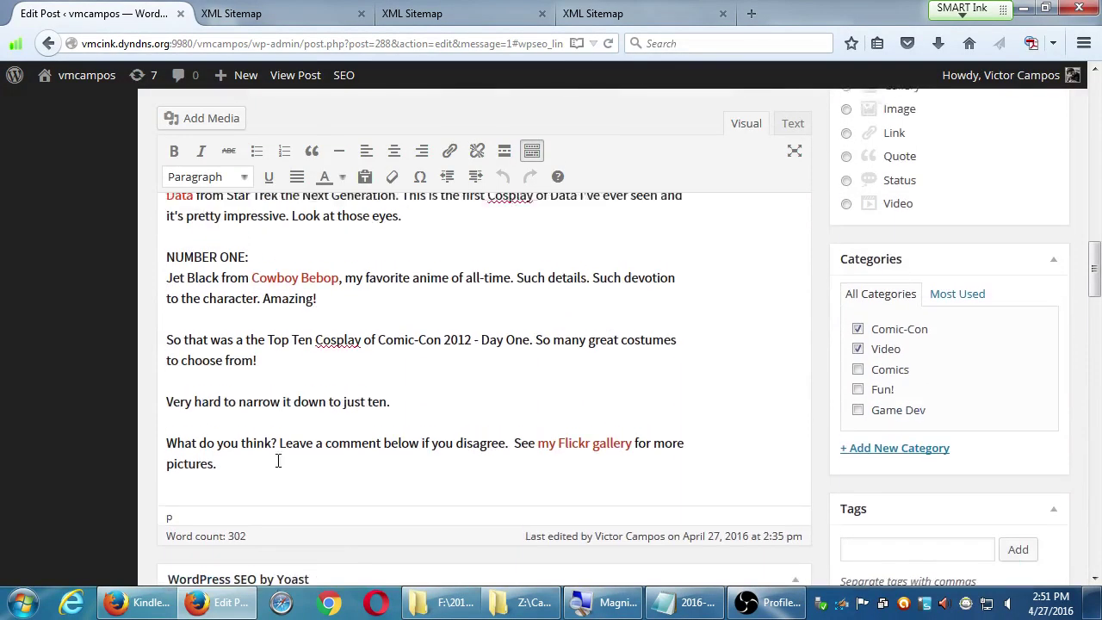
click(319, 402)
key(Return)
text(In C)
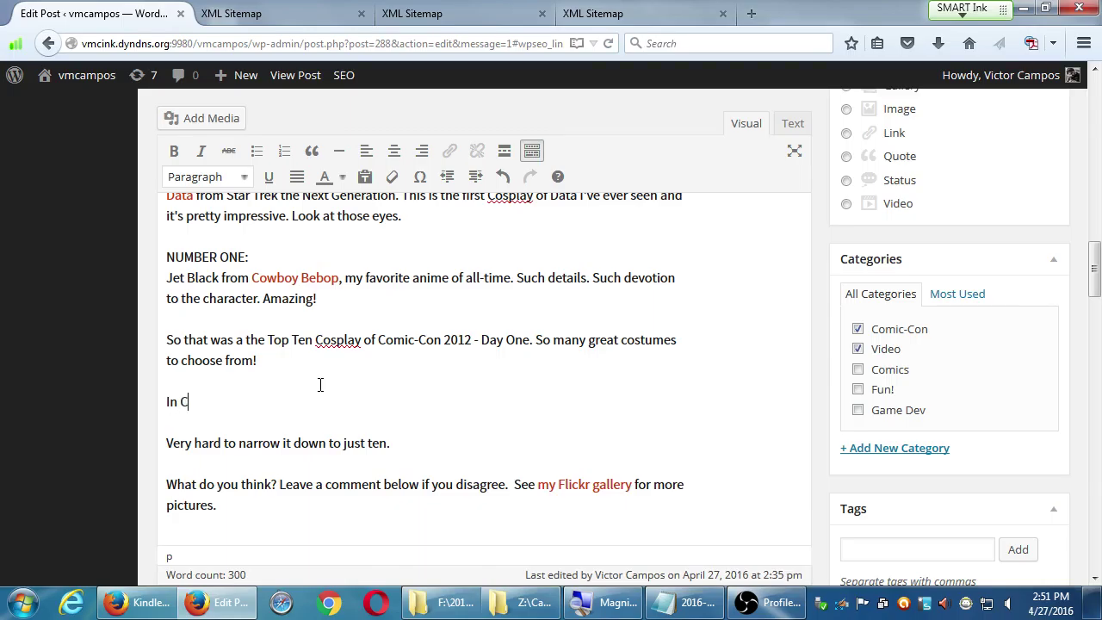
text(onclusion)
click(206, 176)
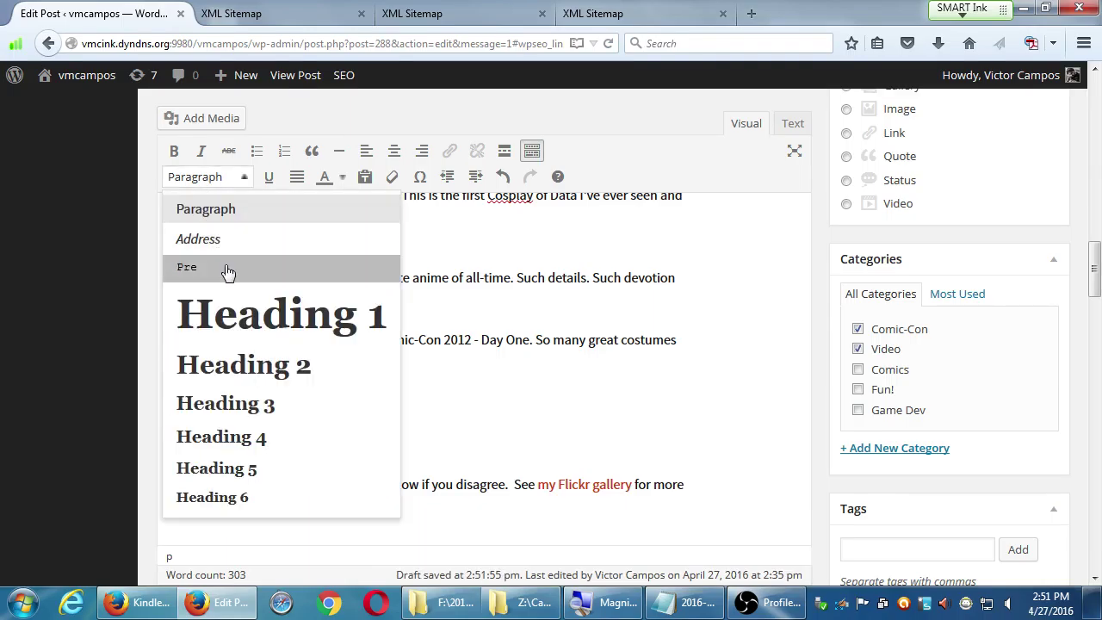
click(258, 364)
- Update the post to save the new subheading
scroll(981, 315, up, 5)
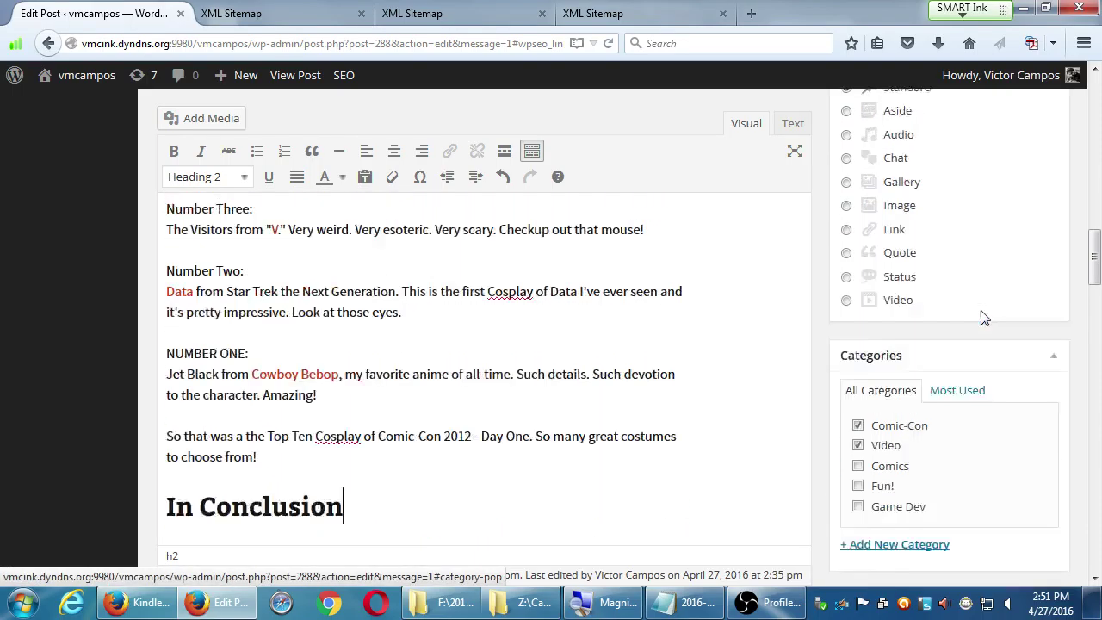
click(1015, 320)
scroll(721, 327, down, 5)
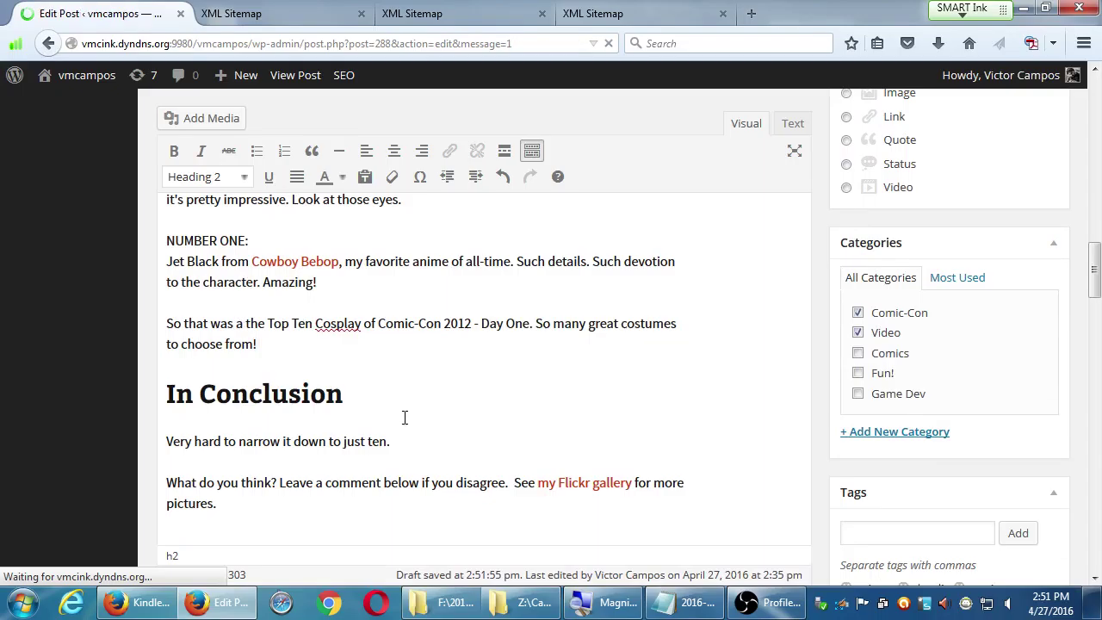
scroll(422, 415, down, 3)
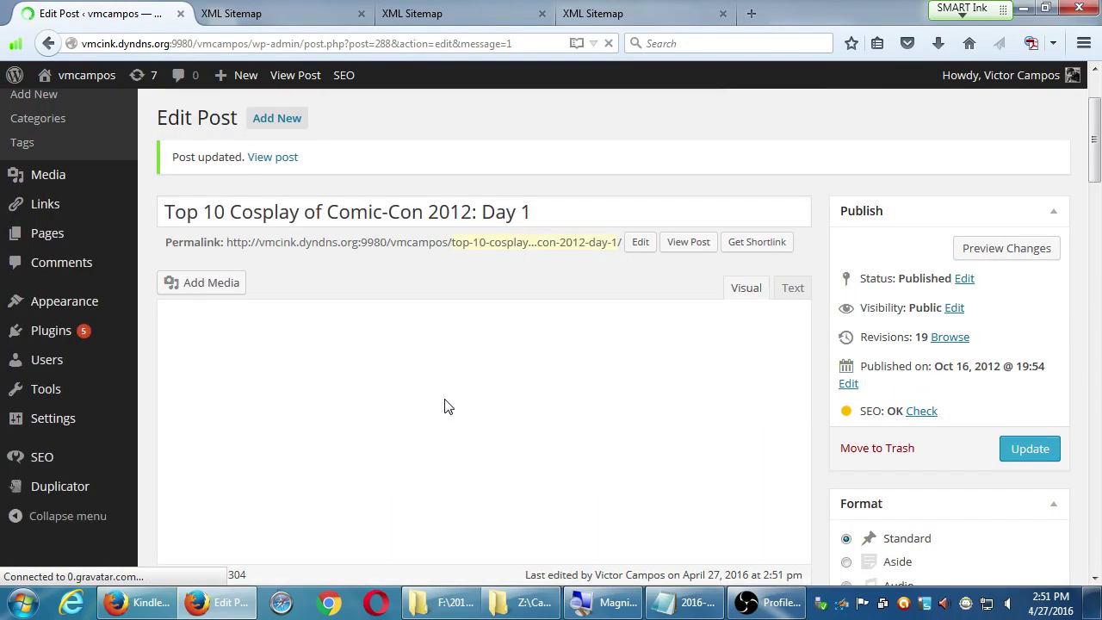
- Check the "In Conclusion" heading in the saved post, then show the page analysis and search the page for "head"
scroll(445, 398, down, 18)
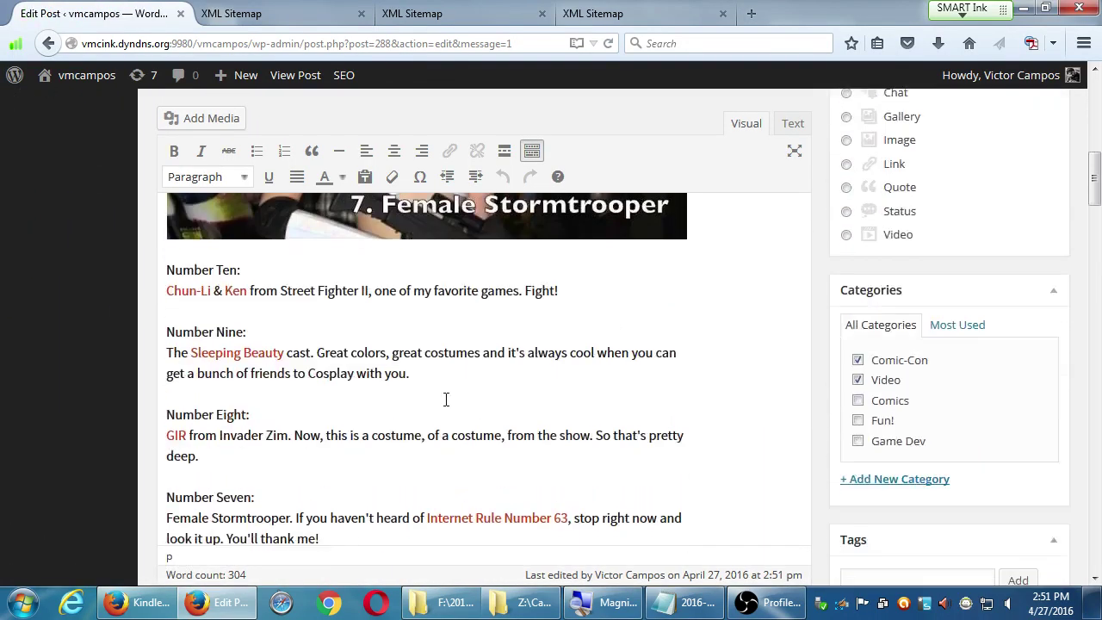
scroll(444, 398, down, 10)
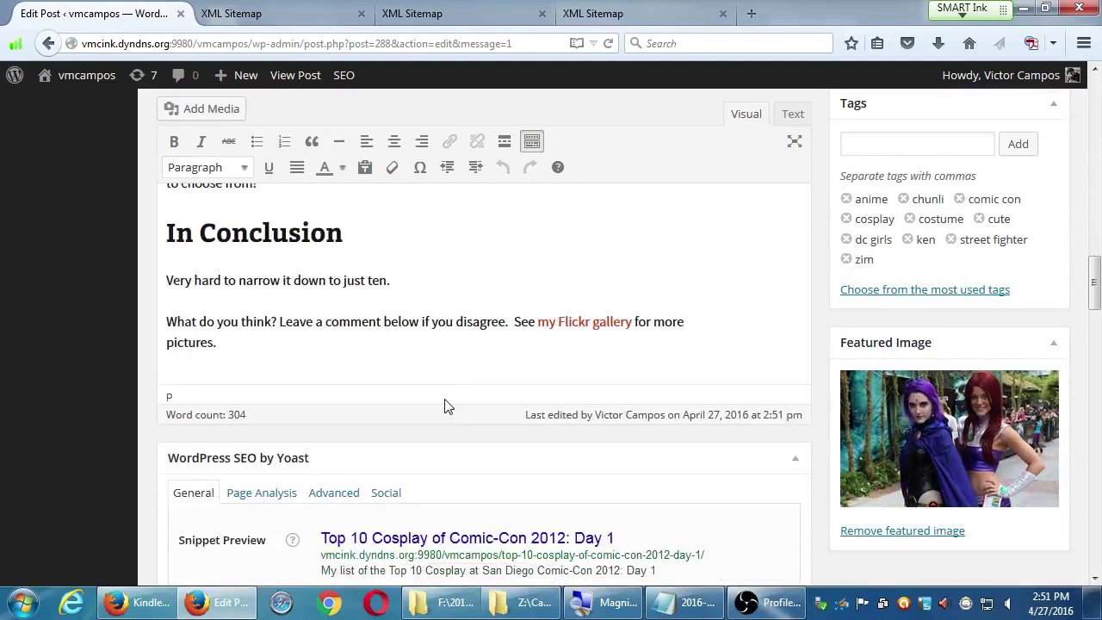
scroll(411, 409, up, 2)
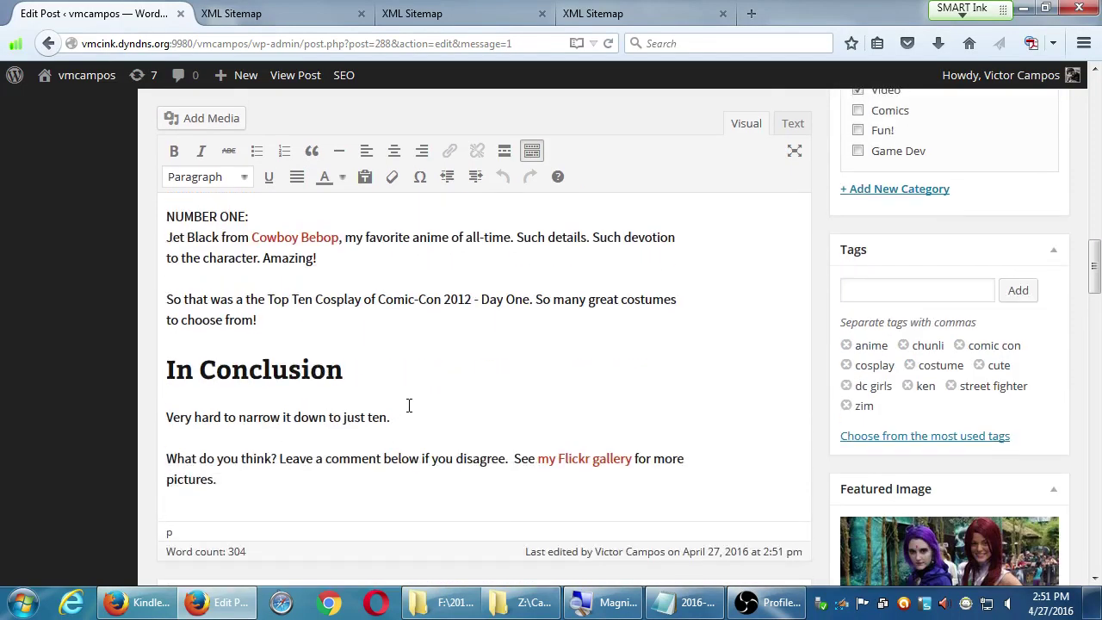
scroll(229, 450, down, 12)
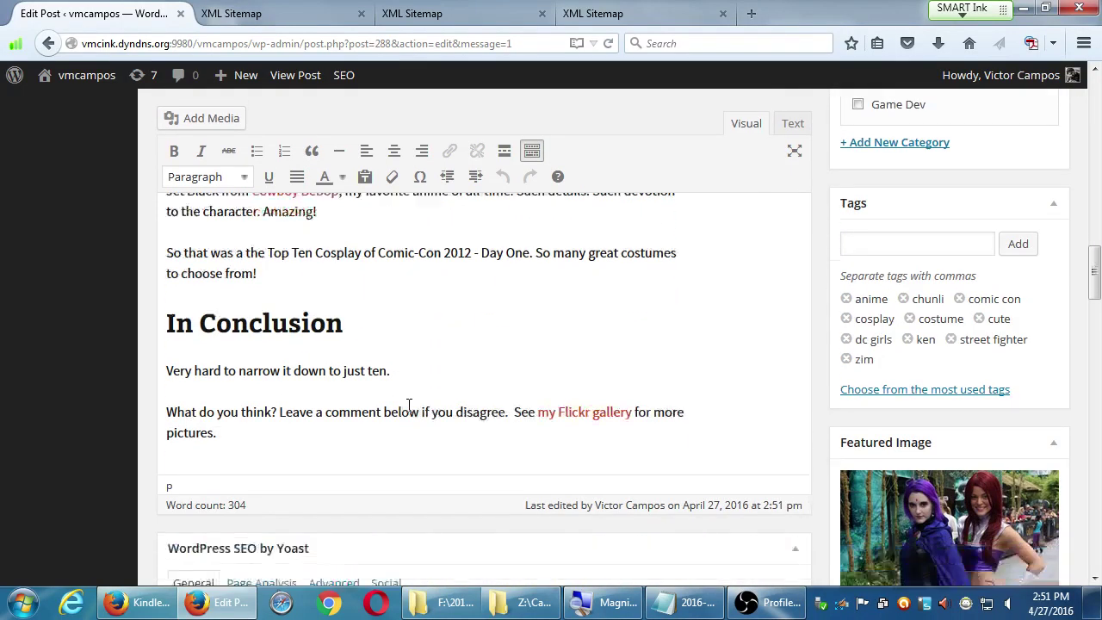
scroll(197, 446, up, 3)
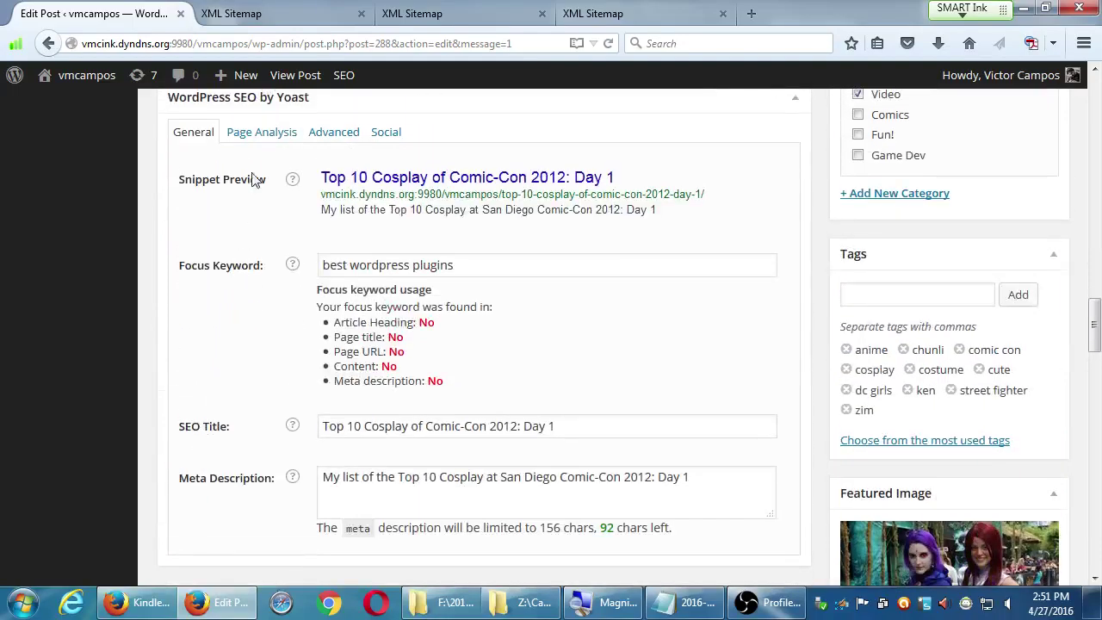
click(260, 133)
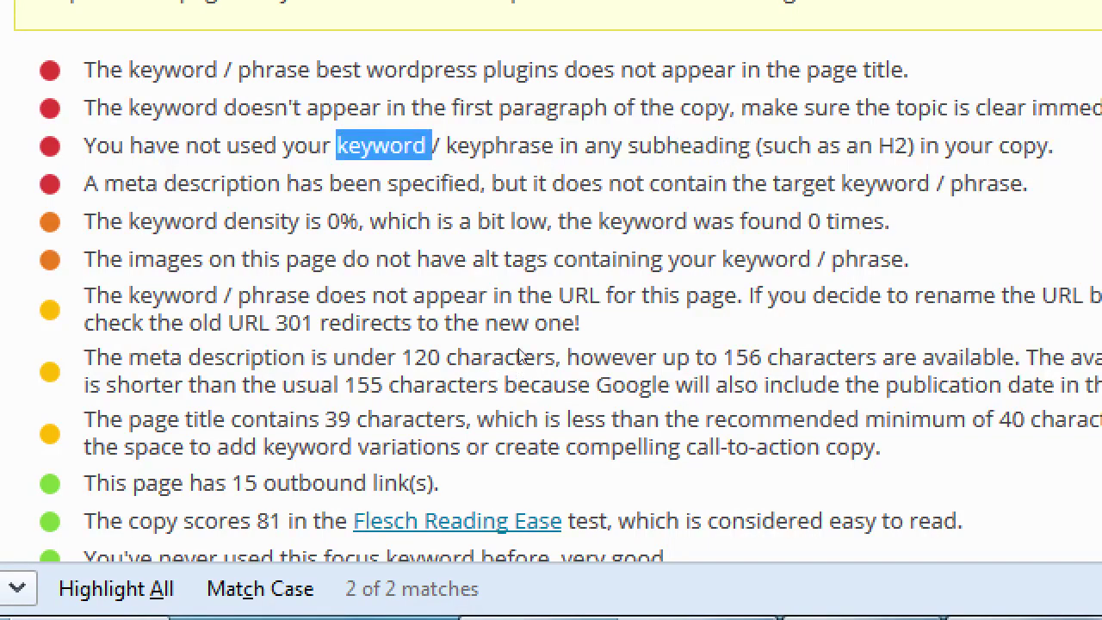
key(Return)
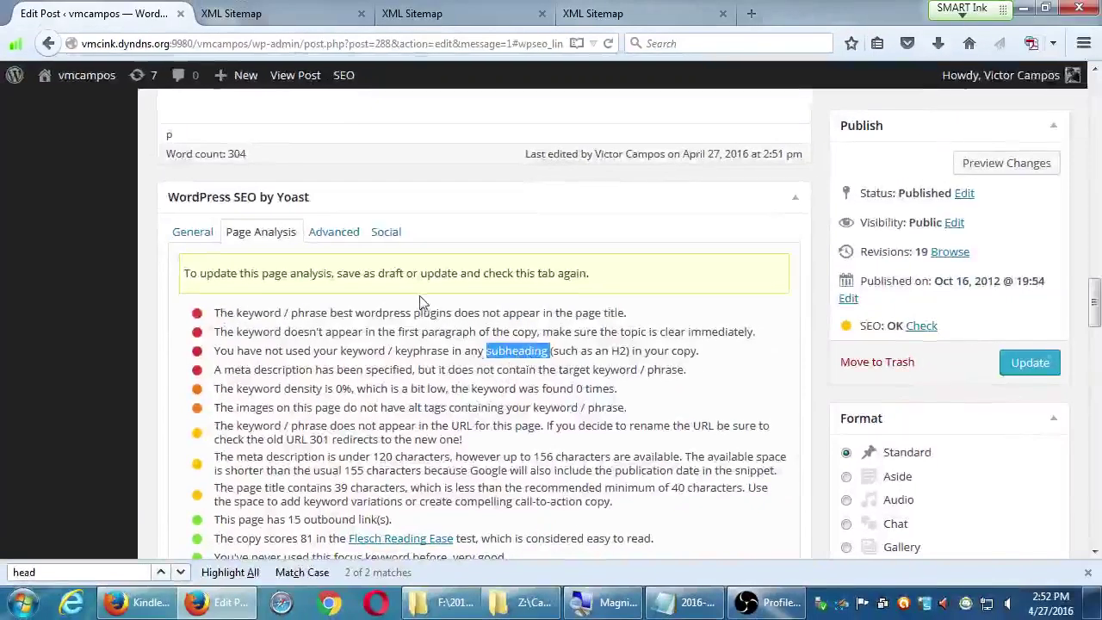
- Return to Yoast's general settings for the post and set the focus keyword to "costume gallery"
scroll(488, 39, up, 3)
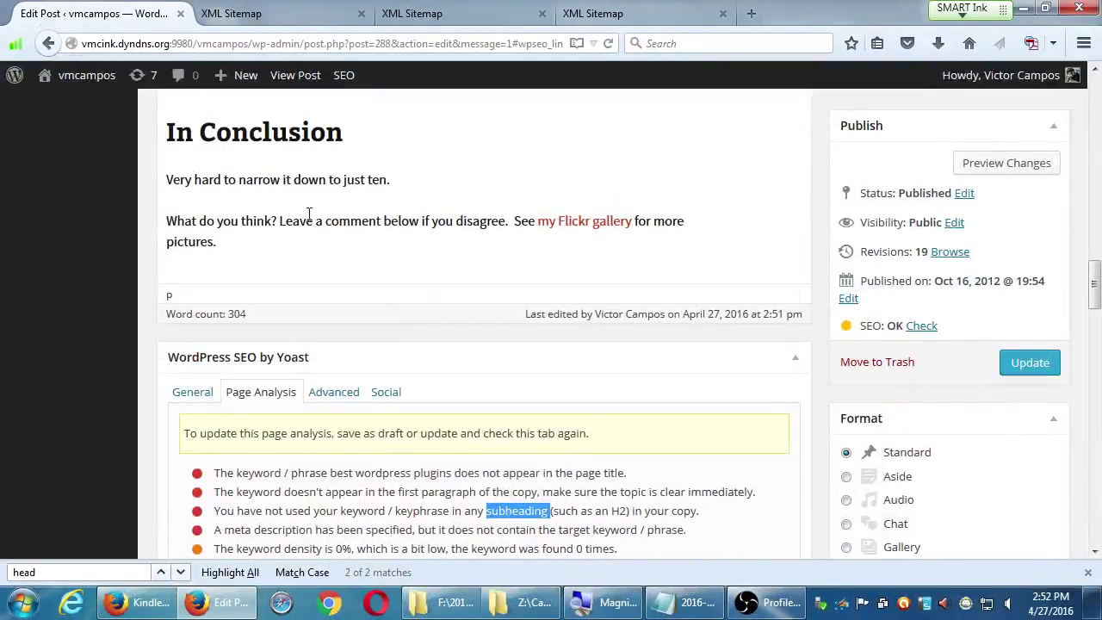
click(194, 393)
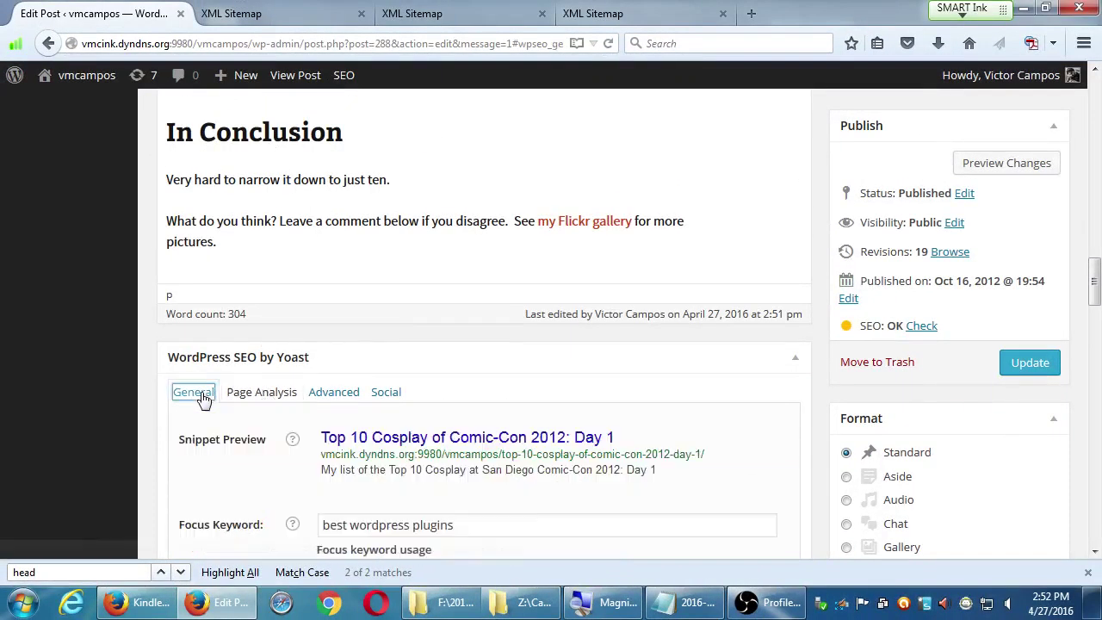
scroll(236, 408, down, 3)
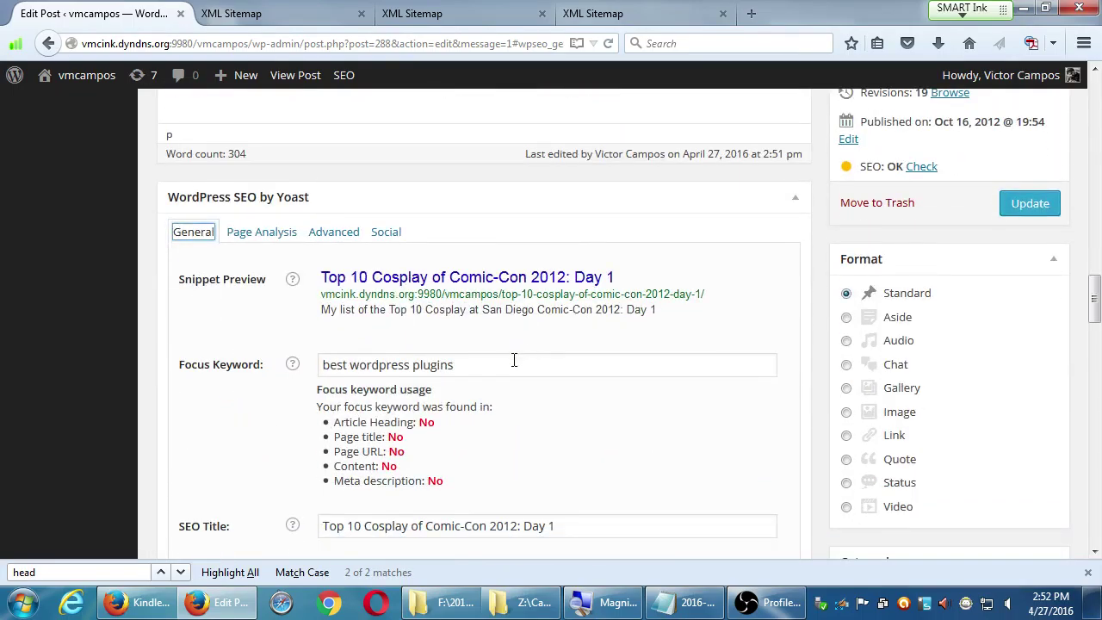
triple_click(516, 360)
text(costume gallery)
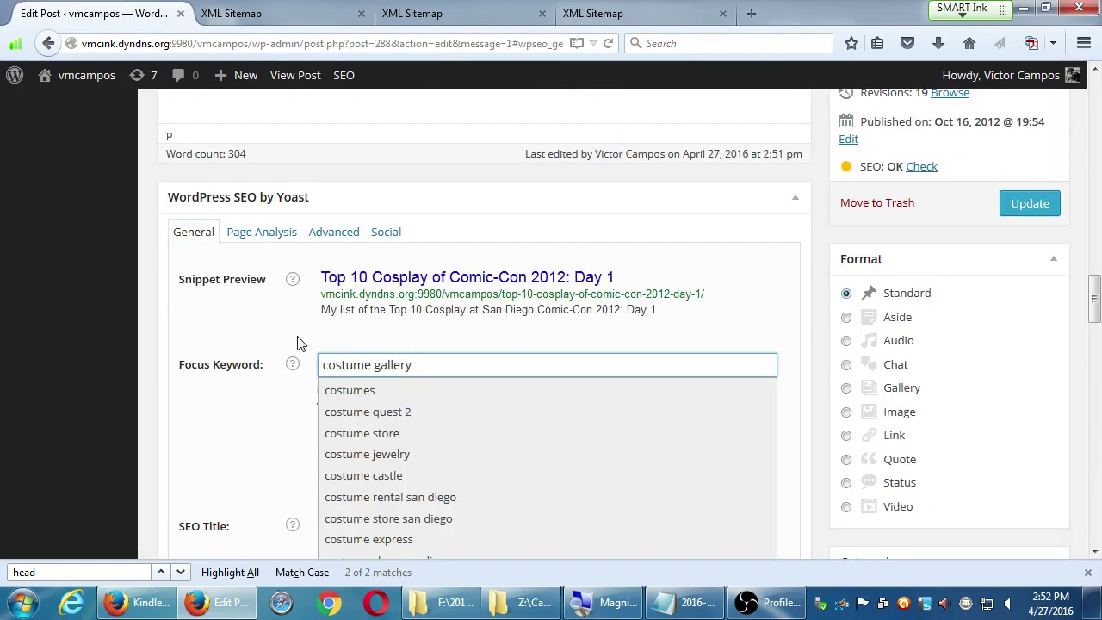
key(Tab)
scroll(298, 342, up, 5)
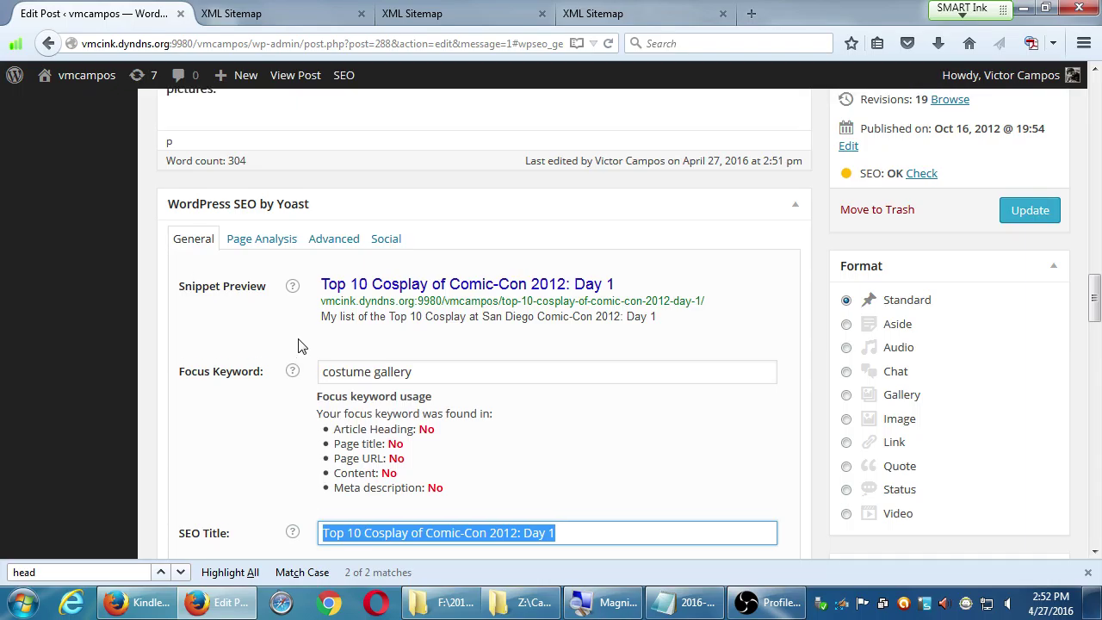
- Replace the "In Conclusion" subheading with "The Best Costume Gallery 2016" and update the post
click(382, 227)
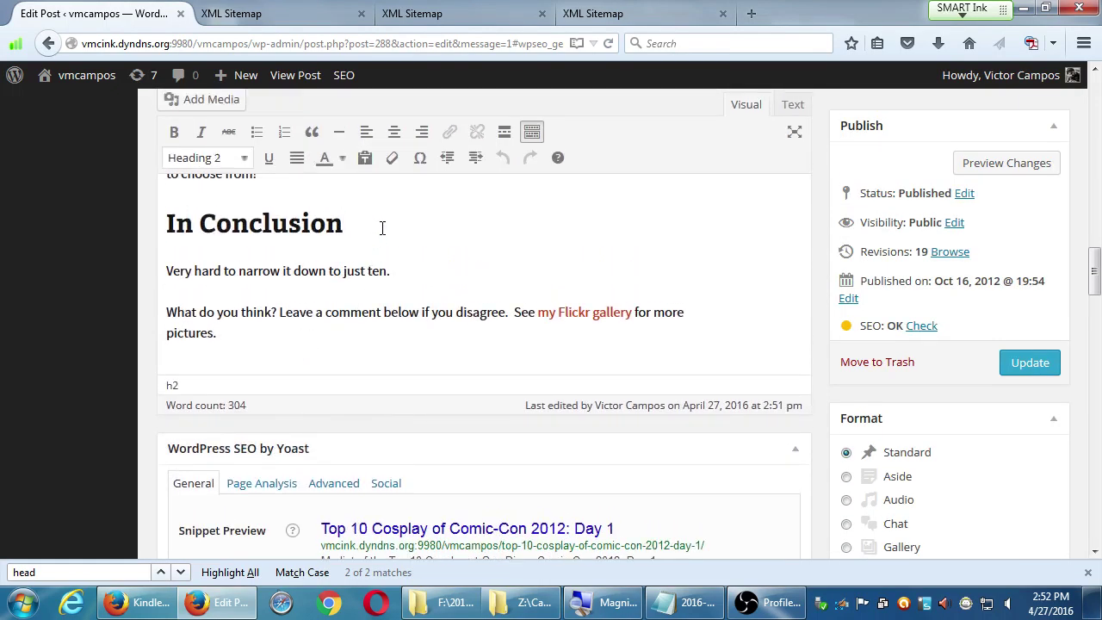
triple_click(382, 227)
text(The)
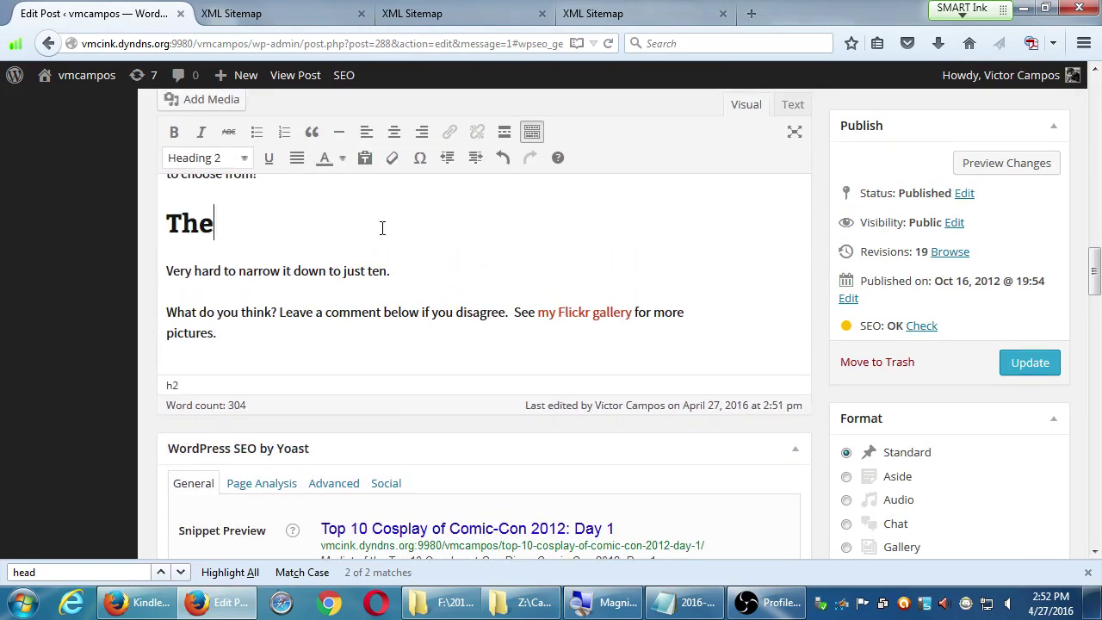
text( Best)
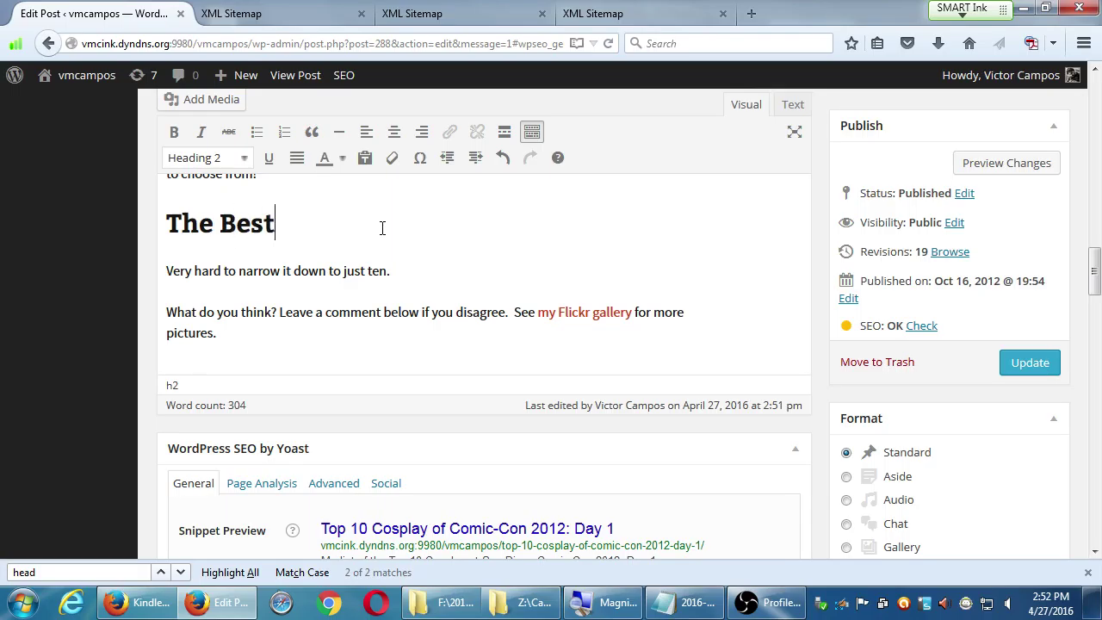
text( Costume )
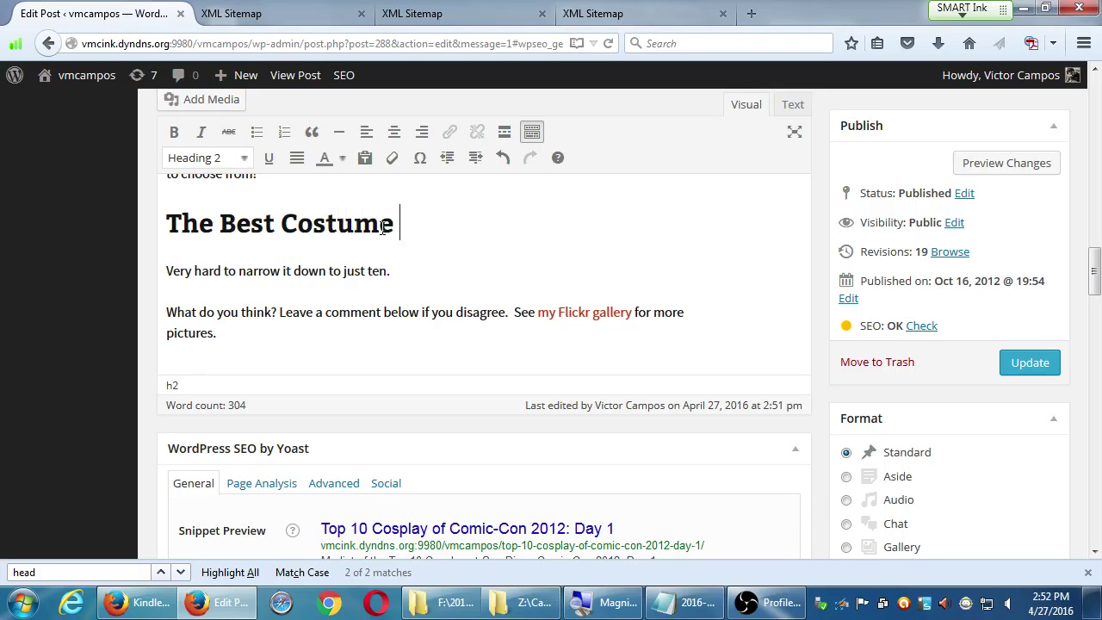
text(Gallery 2016)
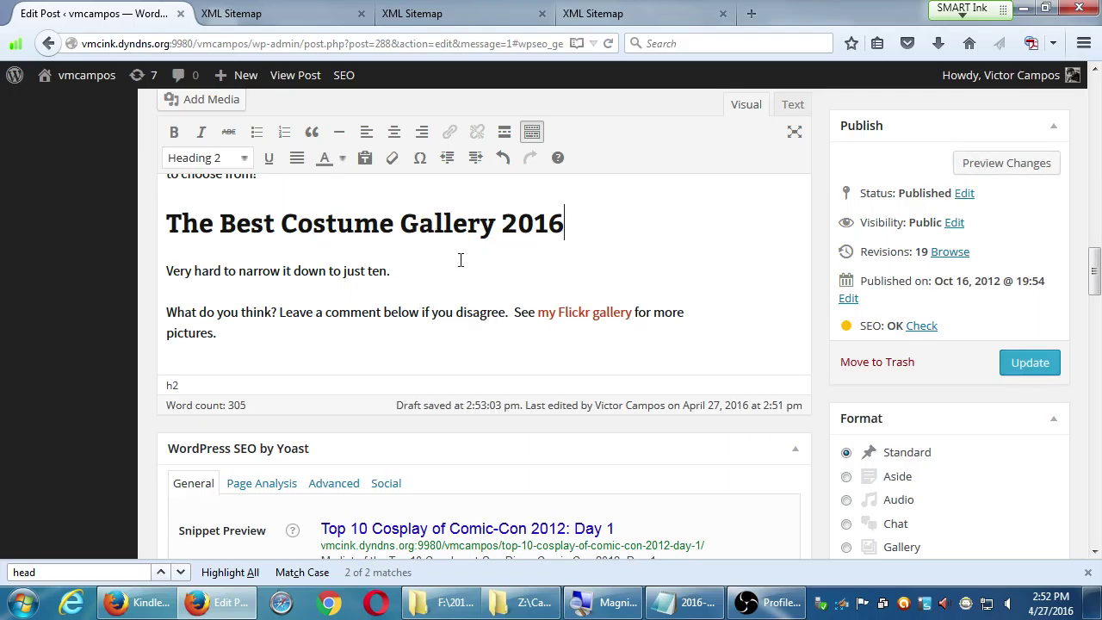
click(1018, 358)
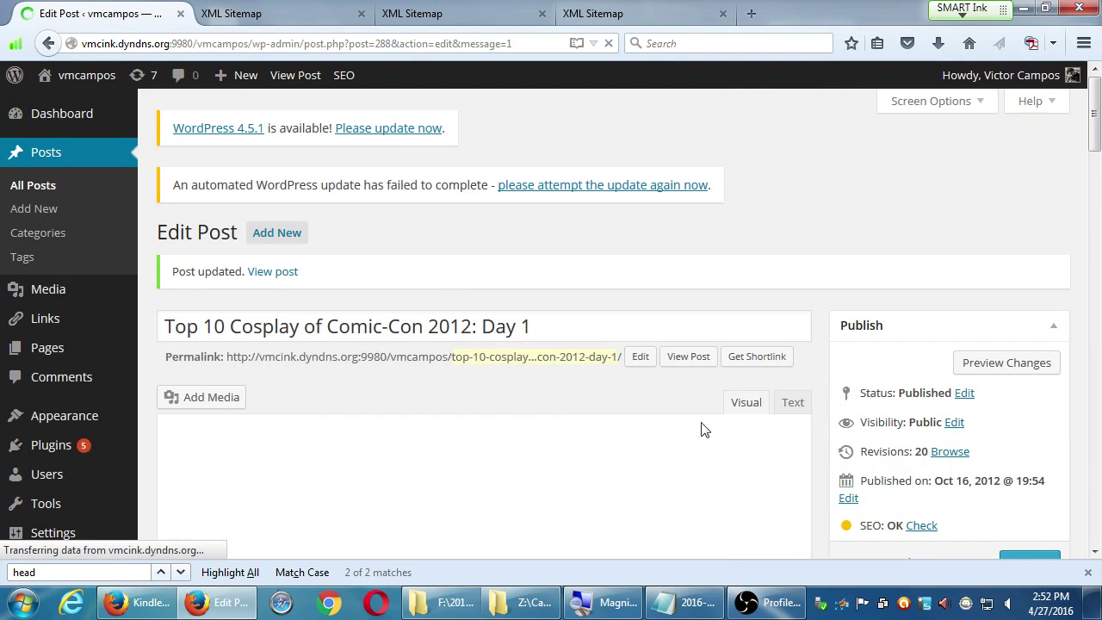
- Show the post's refreshed page analysis and examine the finding about the keyword in subheadings
scroll(775, 465, down, 3)
scroll(814, 484, down, 15)
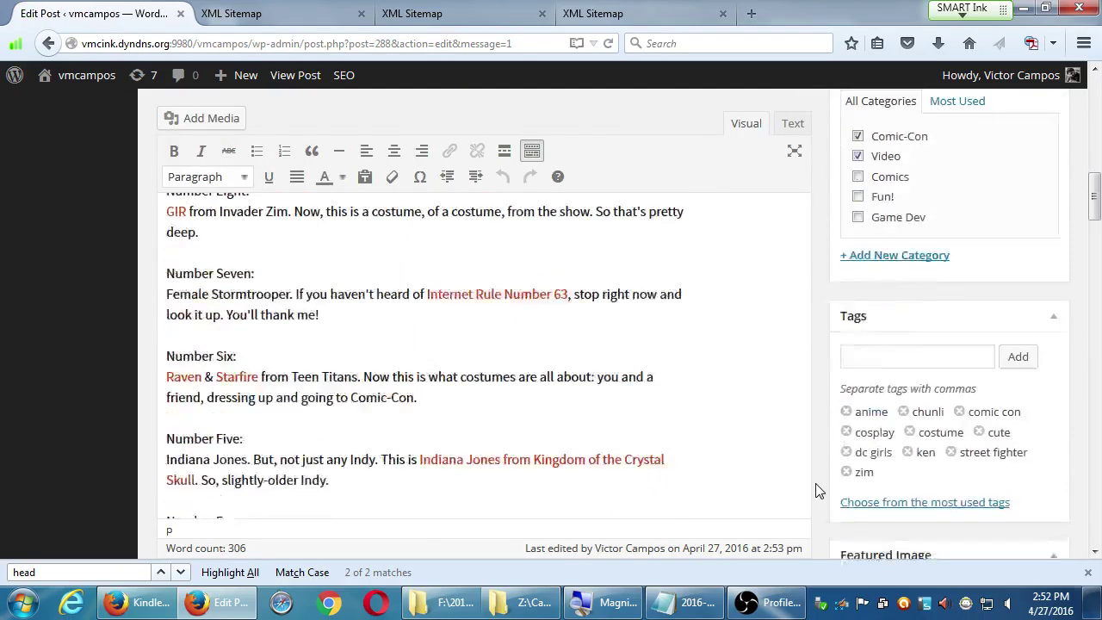
scroll(816, 488, down, 5)
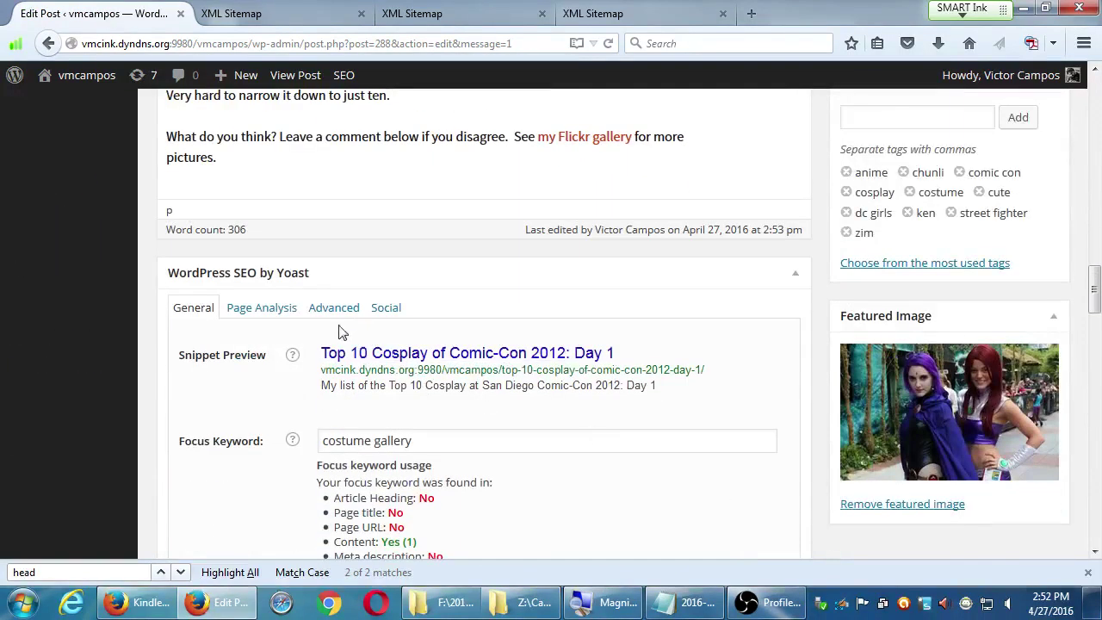
click(282, 314)
scroll(249, 316, down, 1)
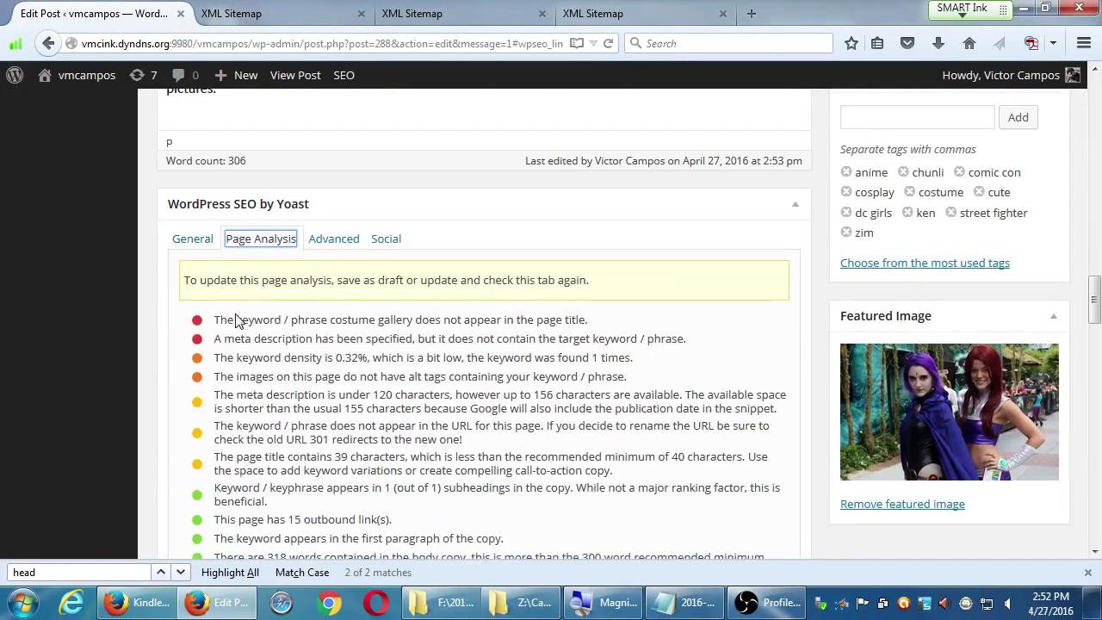
scroll(235, 320, down, 2)
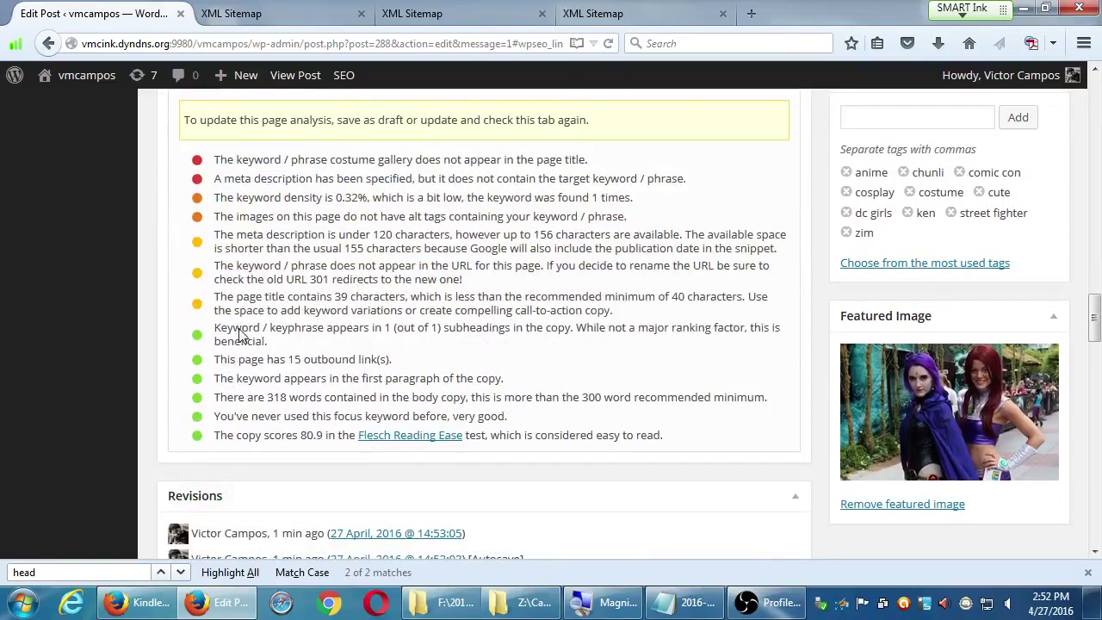
drag(240, 335, 383, 336)
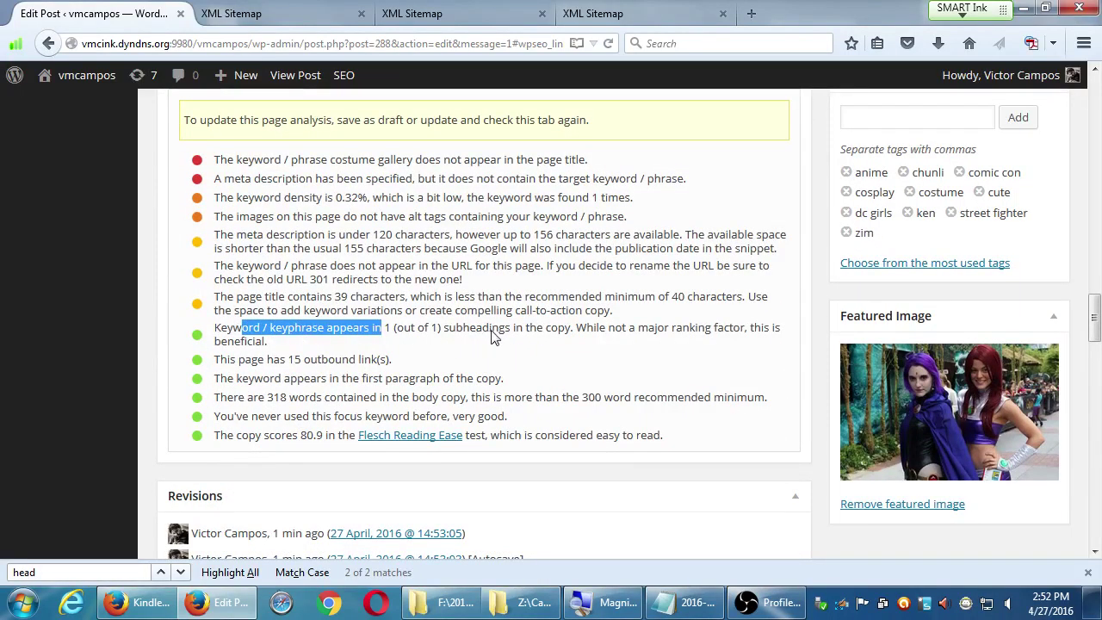
drag(482, 334, 522, 334)
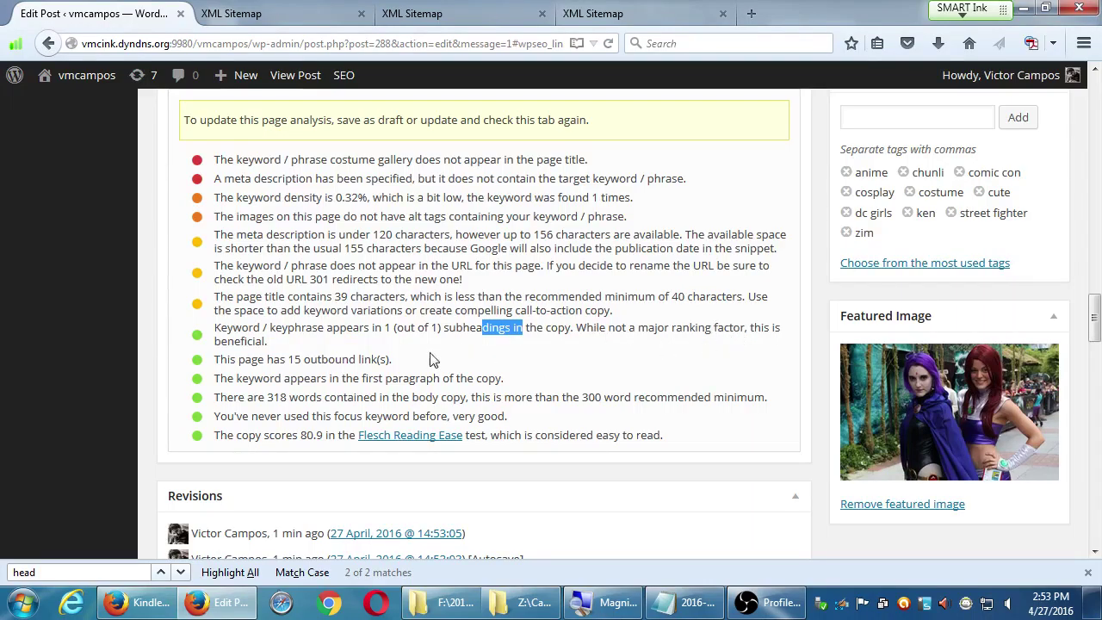
click(316, 358)
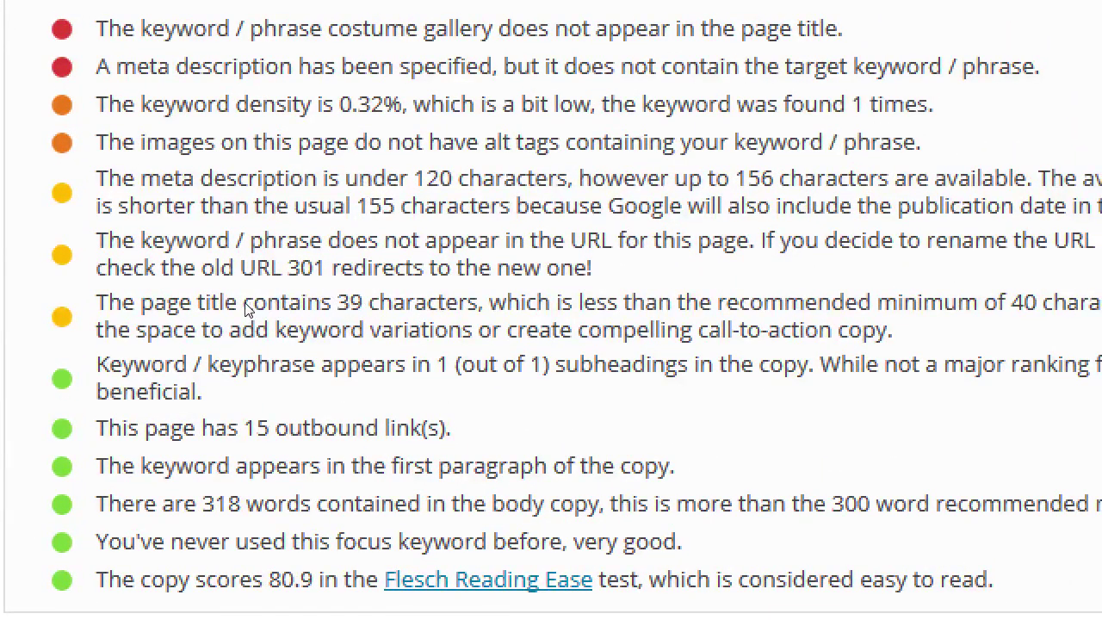
- Examine the page analysis findings on the page title's length and the keyword's use in the URL
drag(166, 303, 403, 307)
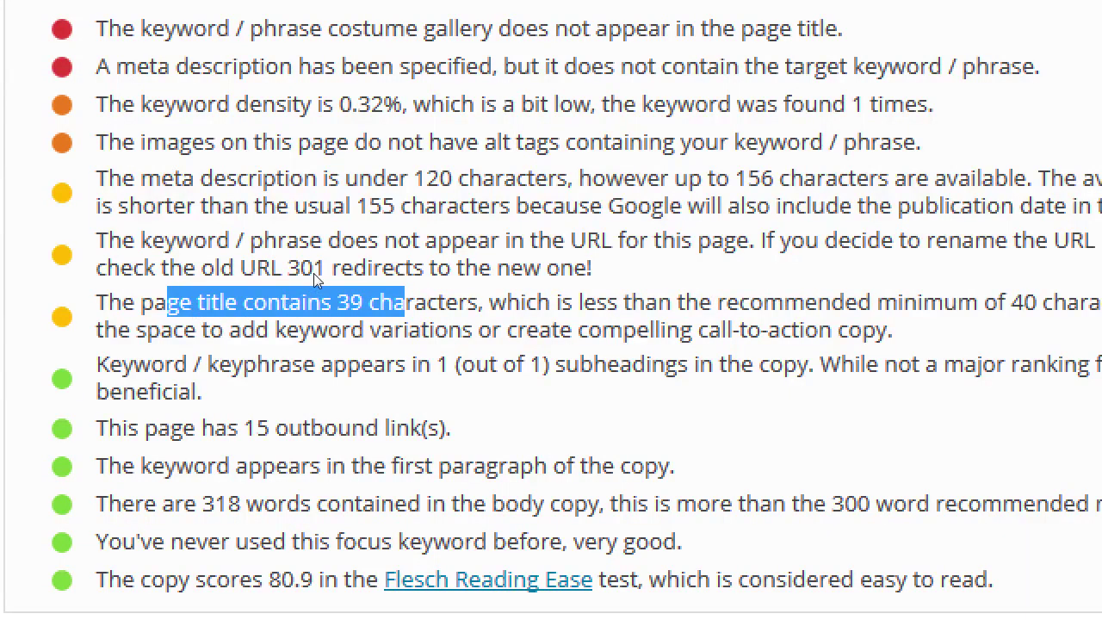
drag(166, 242, 262, 242)
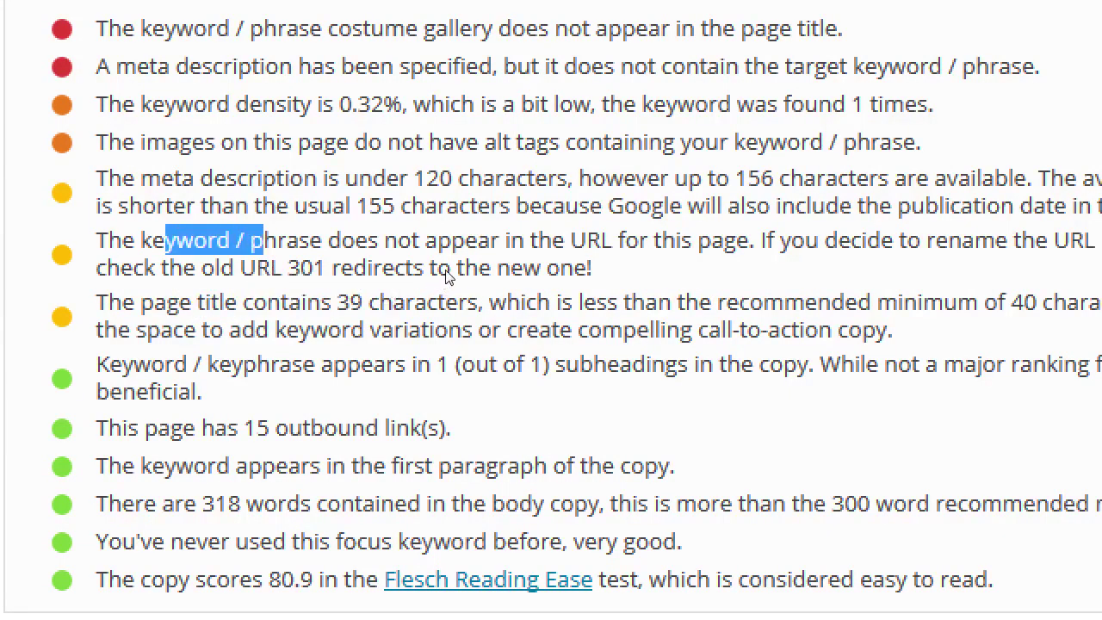
drag(565, 241, 641, 241)
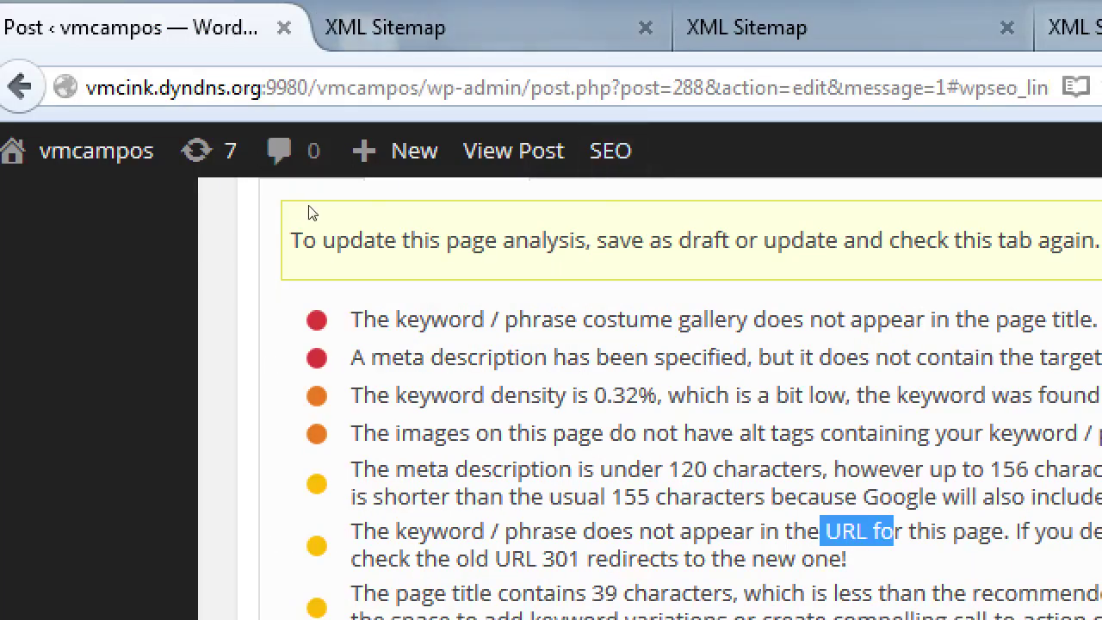
- Edit the post's permalink and try the slug "top-10-best-costume-gallery"
scroll(308, 209, up, 9)
scroll(308, 208, up, 15)
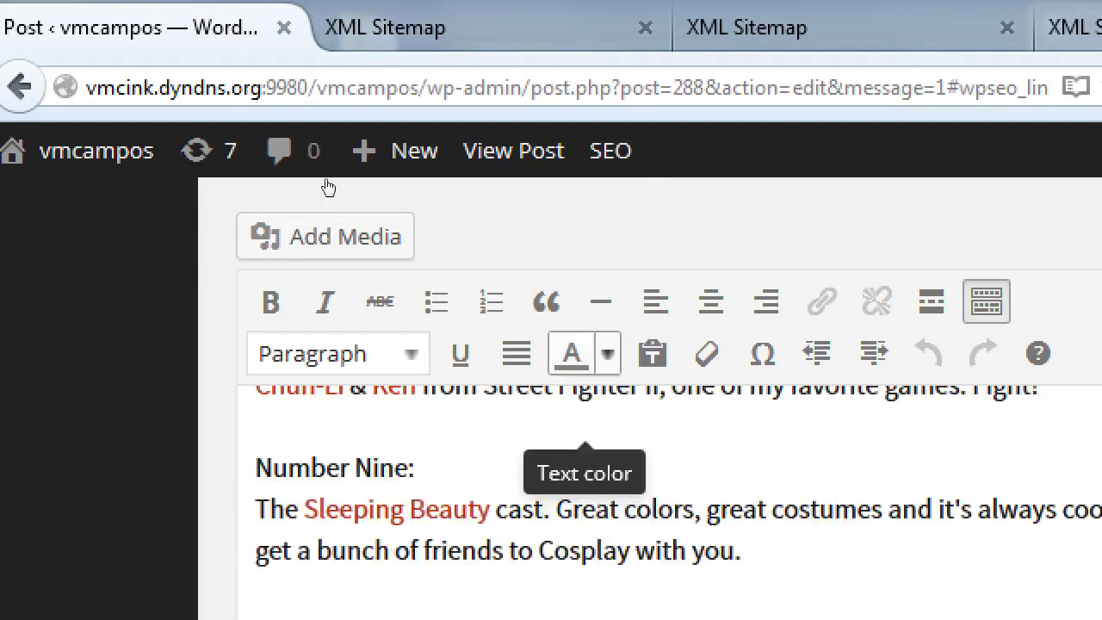
scroll(325, 164, up, 3)
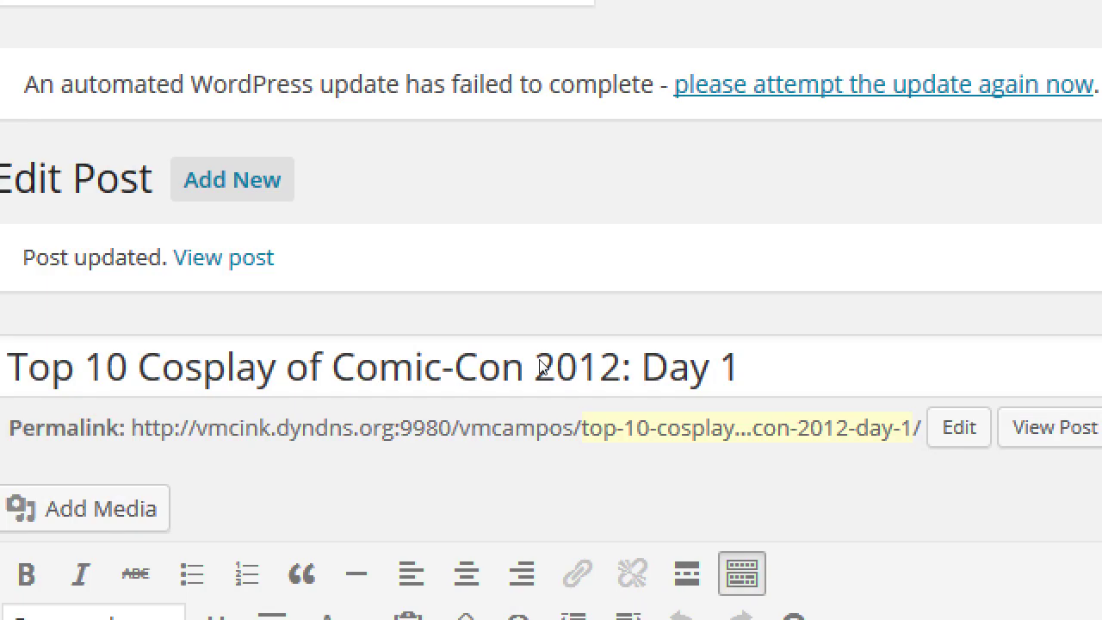
key(Tab)
key(Return)
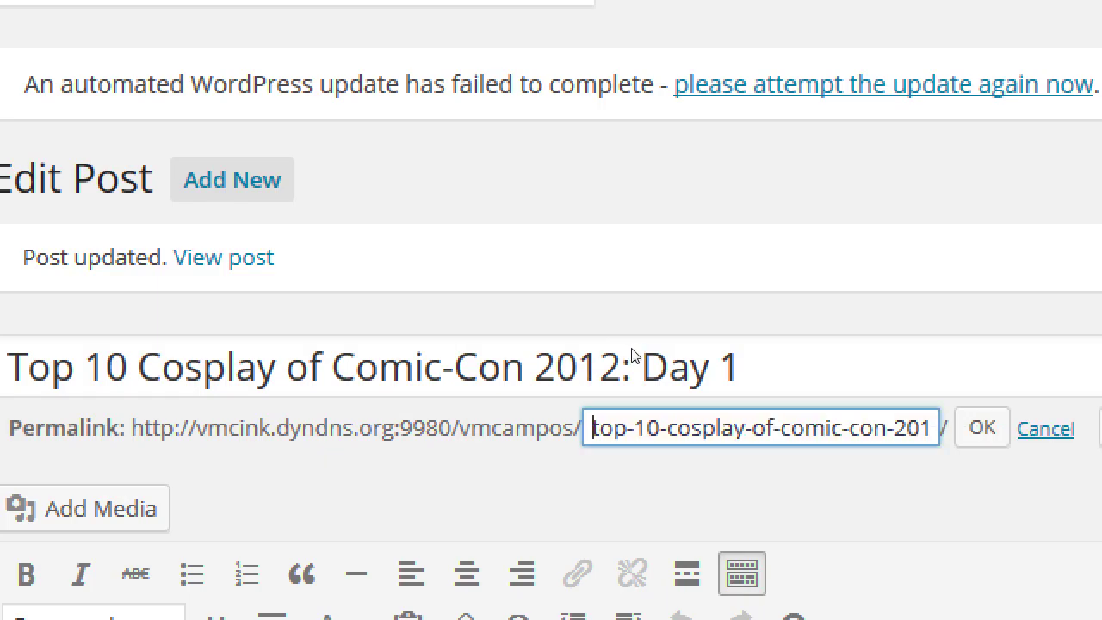
key(Right)
key(Right)
key(Right)
key(Right)
key(Right)
key(Right)
key(Right)
key(shift+End)
text(g)
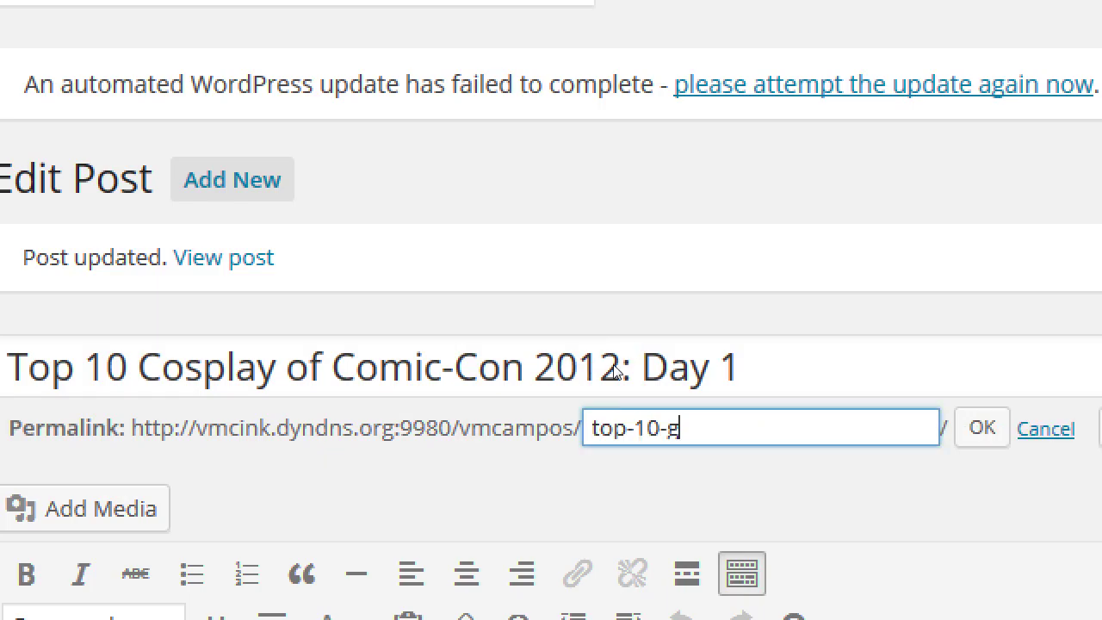
key(BackSpace)
text(best-costume-gallery)
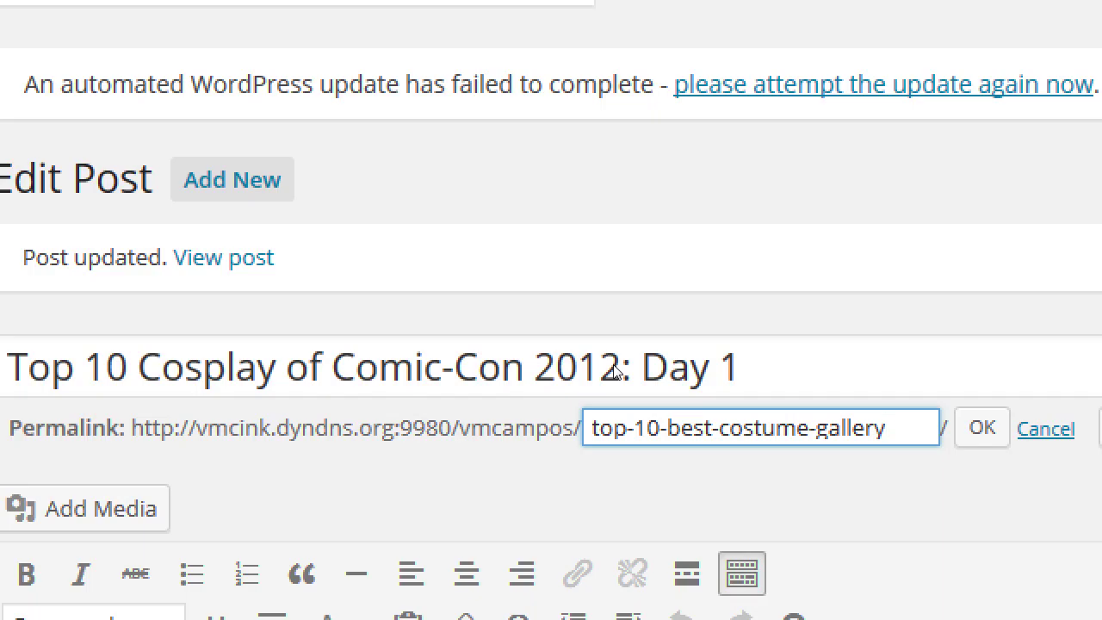
- Try the example slug "i-cant-get-my-kids-to-eat-veggies" in the permalink, and cancel the permalink edit
key(BackSpace)
key(BackSpace)
key(BackSpace)
key(BackSpace)
key(BackSpace)
key(BackSpace)
key(BackSpace)
key(BackSpace)
key(BackSpace)
key(BackSpace)
key(BackSpace)
key(BackSpace)
key(BackSpace)
key(BackSpace)
key(BackSpace)
key(BackSpace)
key(BackSpace)
key(BackSpace)
key(BackSpace)
key(BackSpace)
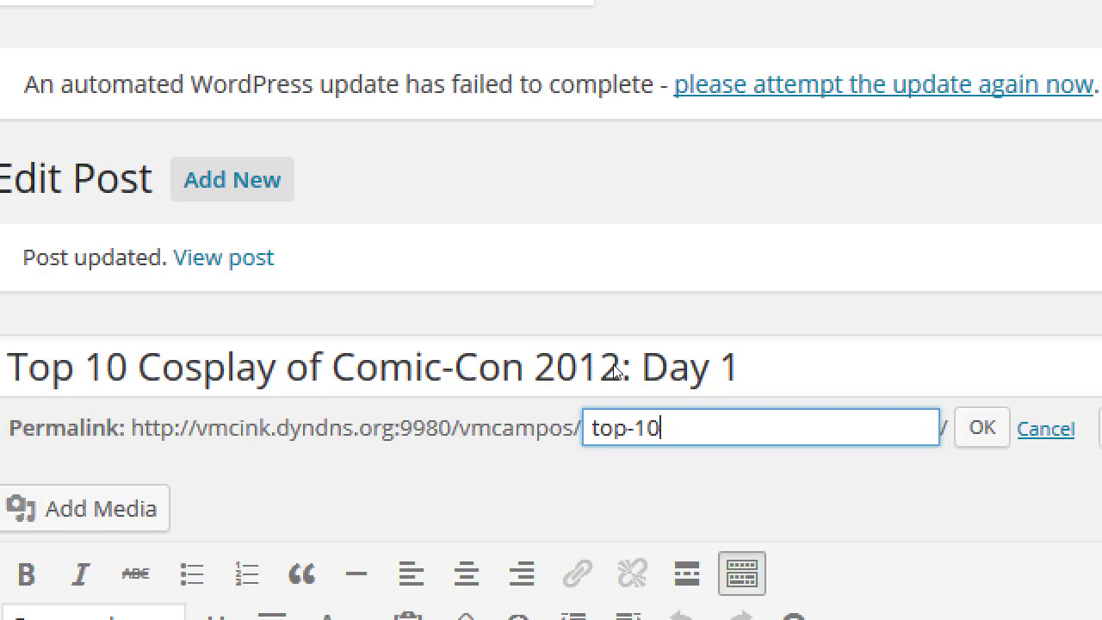
text(i-cant)
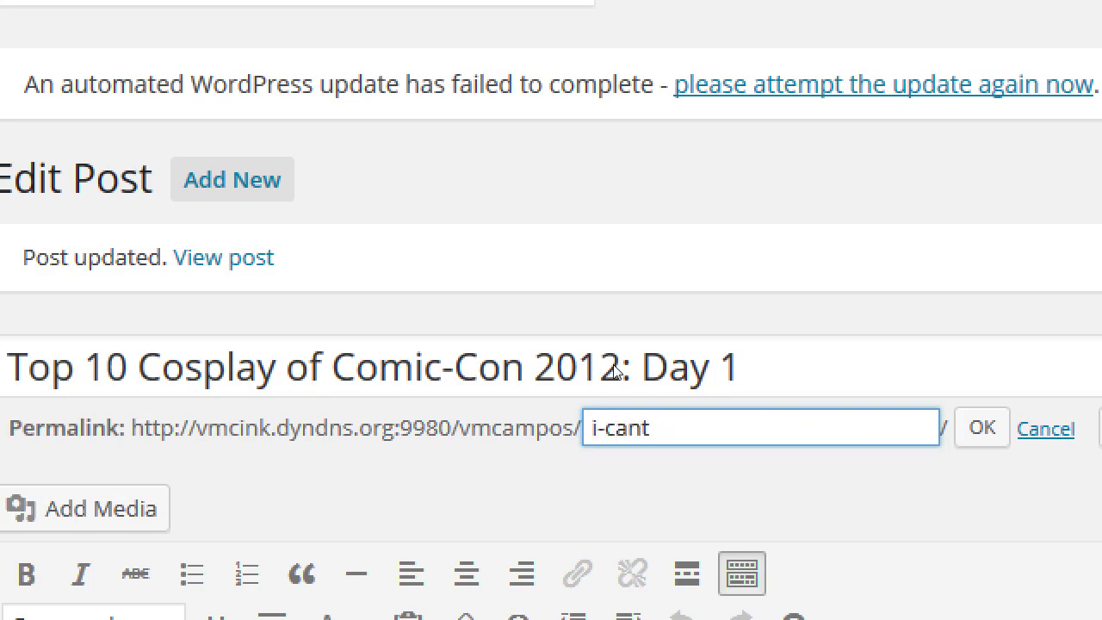
text(-get-my-kids)
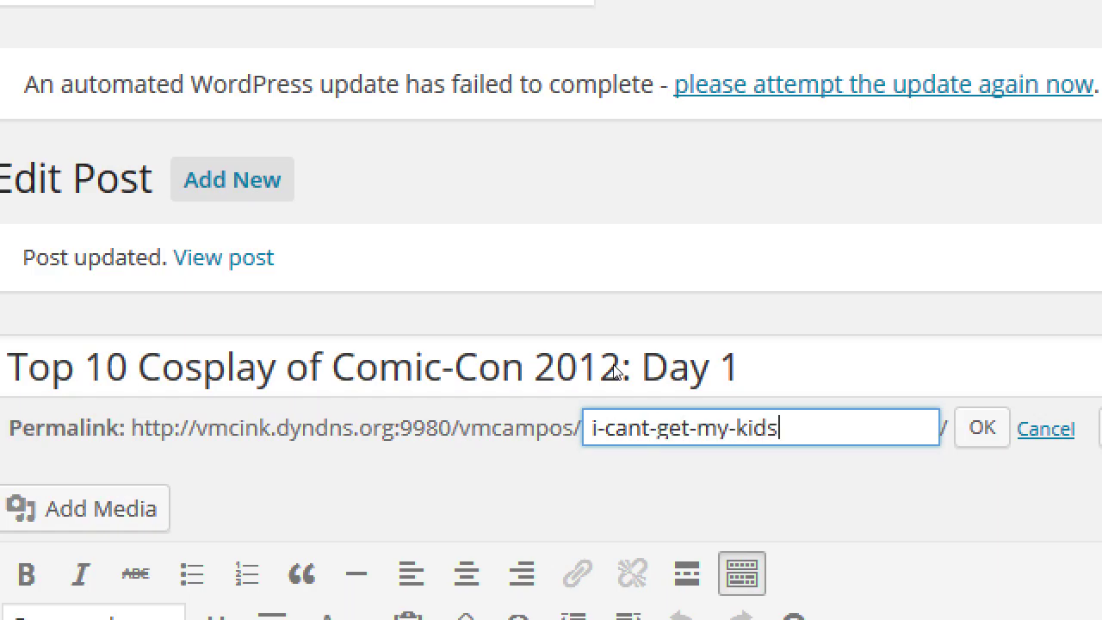
text(-to-eat-v)
text(eggi)
key(BackSpace)
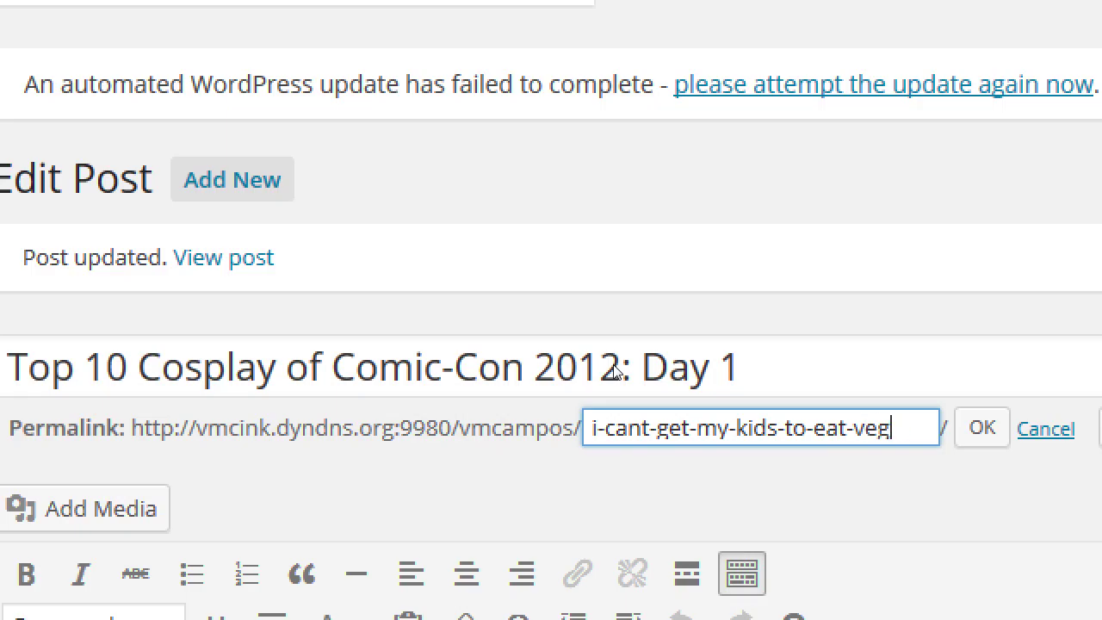
text(gies)
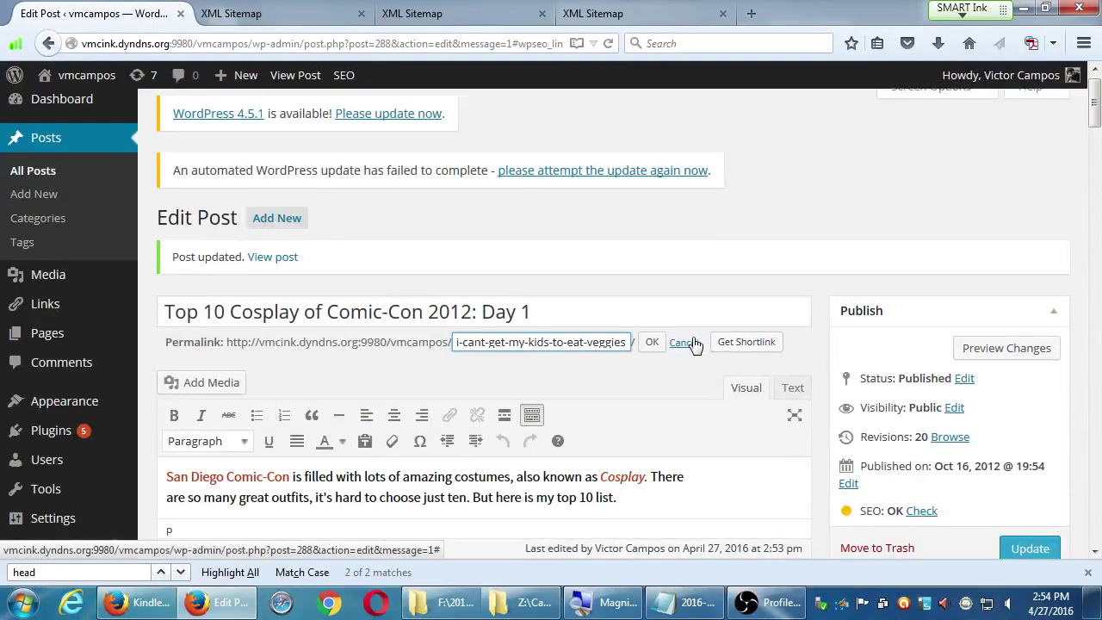
click(1045, 427)
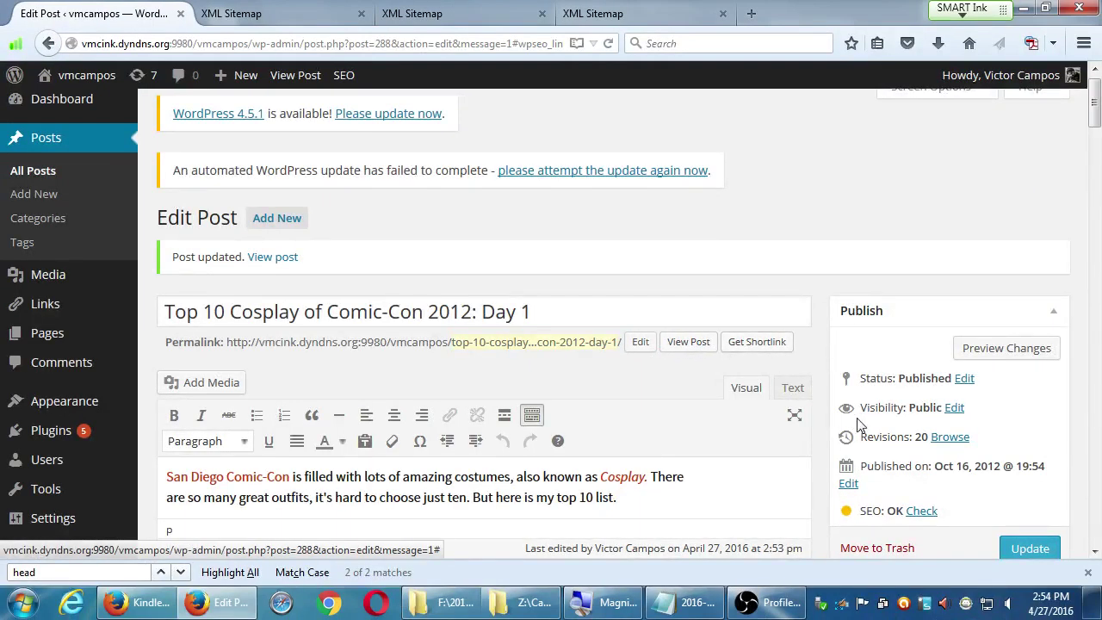
- Return to the page analysis and examine the findings on URL redirects and keyword density
scroll(852, 418, down, 8)
scroll(856, 419, down, 10)
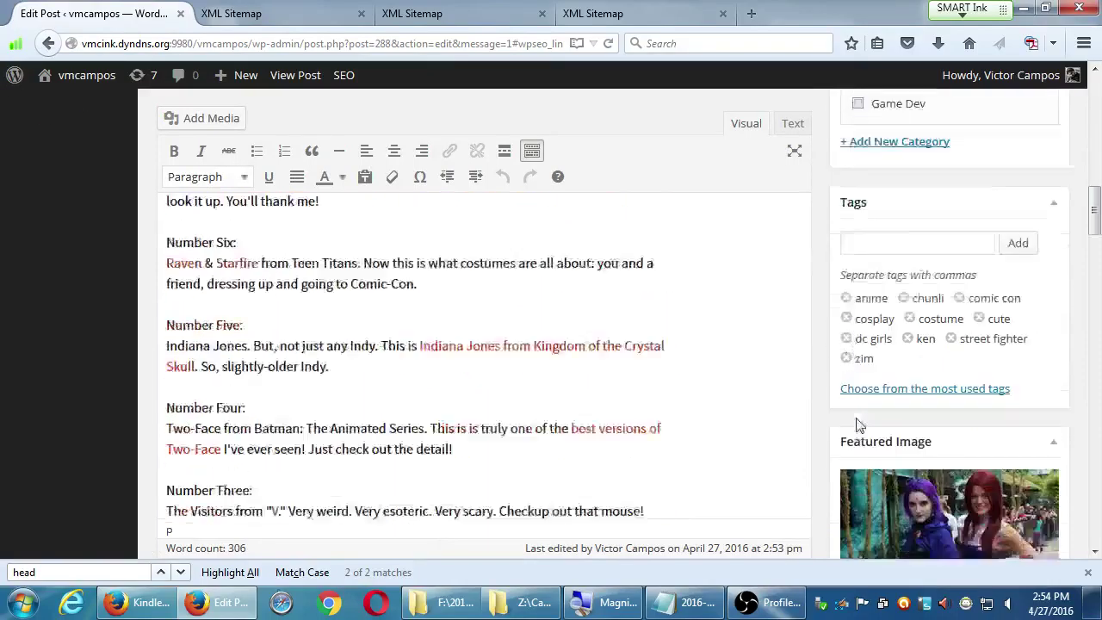
scroll(857, 425, down, 1)
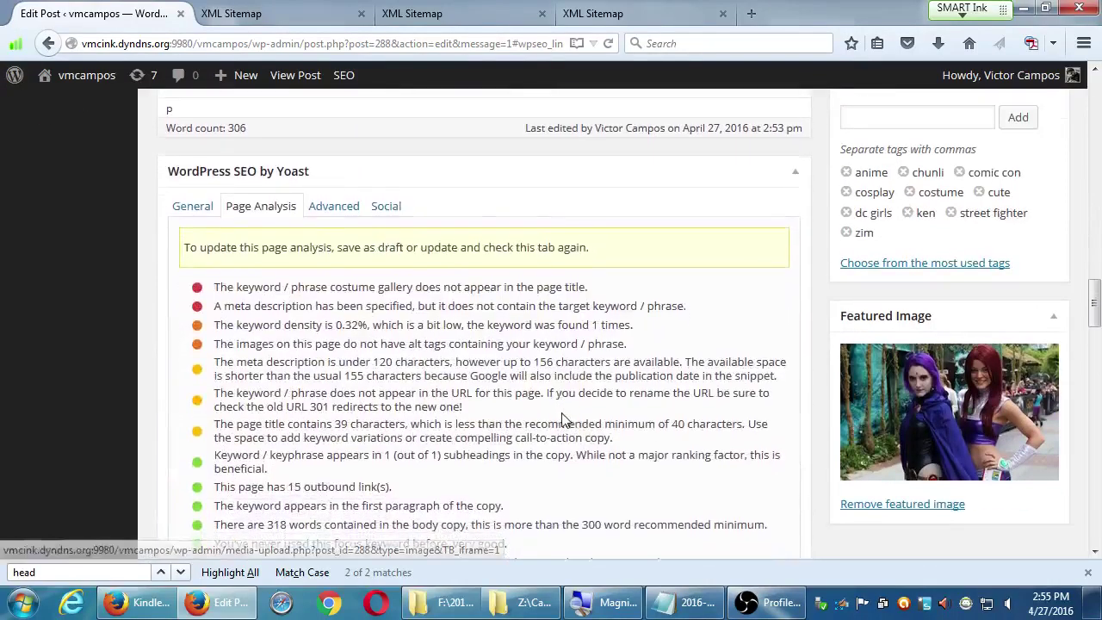
scroll(293, 413, down, 2)
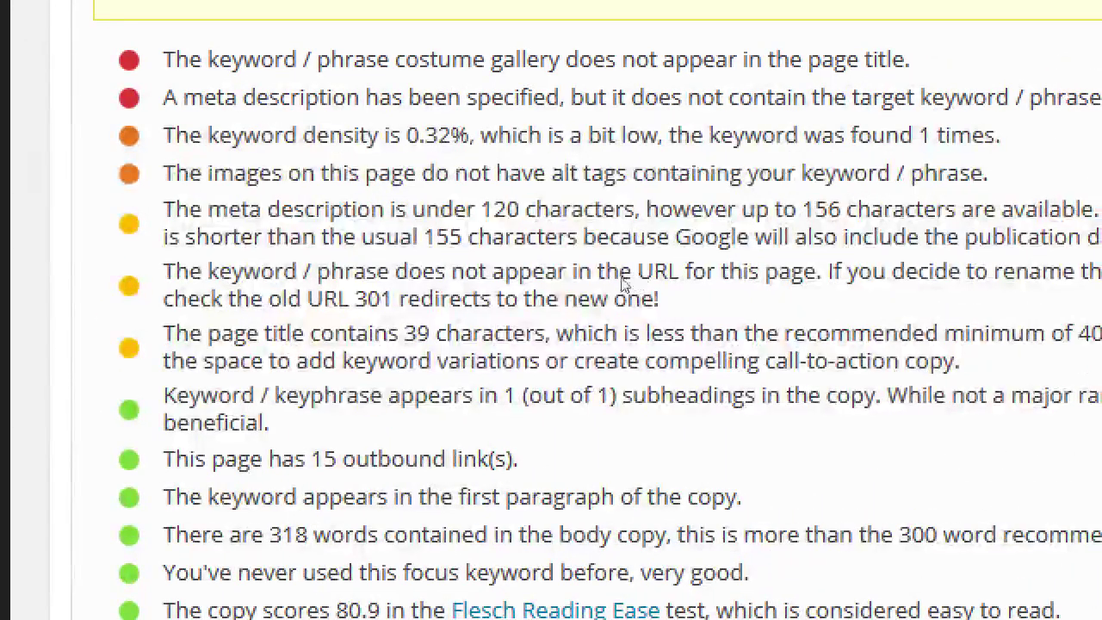
drag(435, 271, 489, 317)
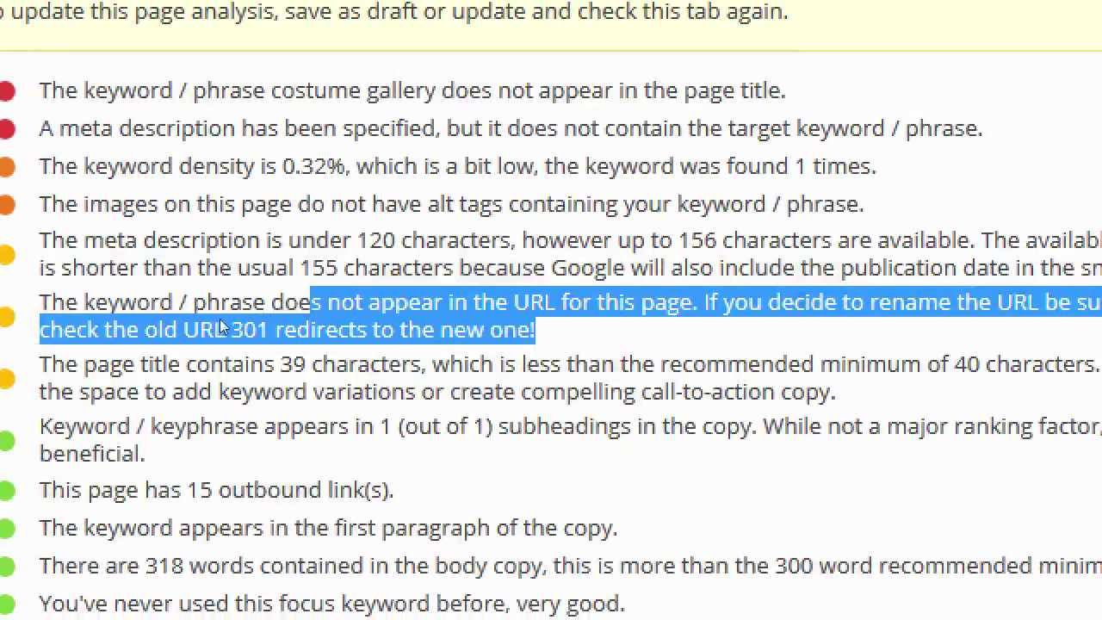
click(280, 318)
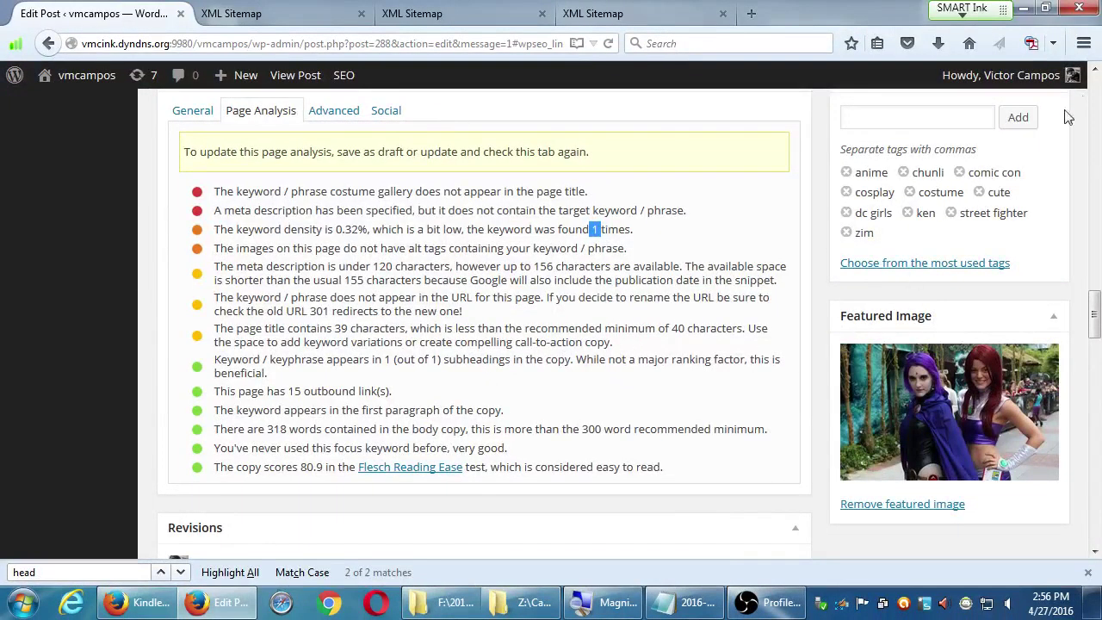
- Update the post again and close the page search bar
click(1098, 92)
click(1099, 92)
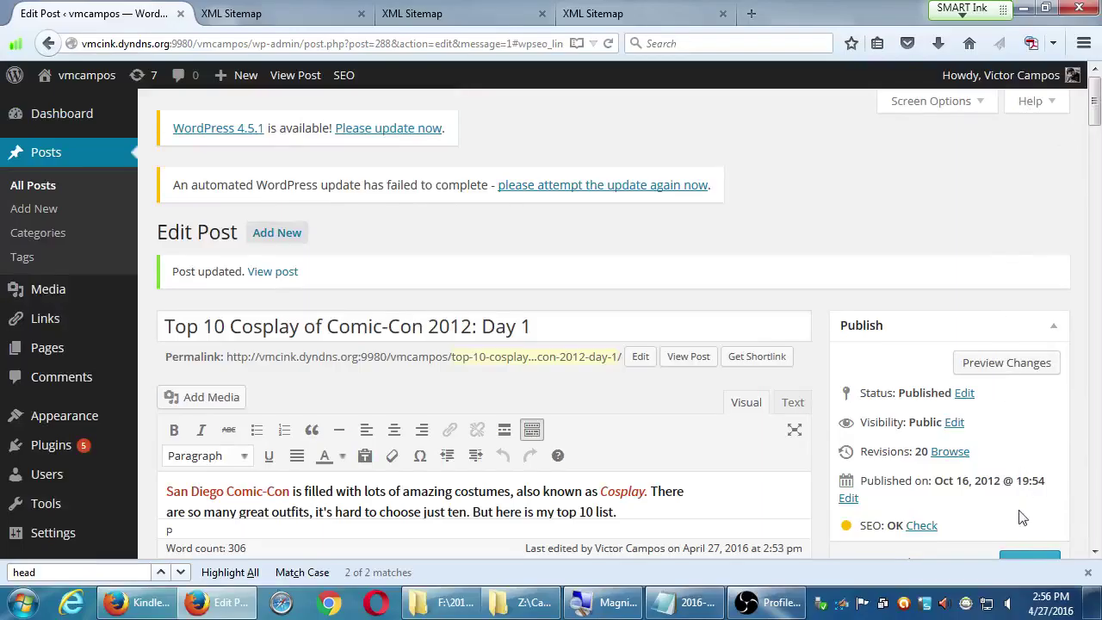
click(1026, 554)
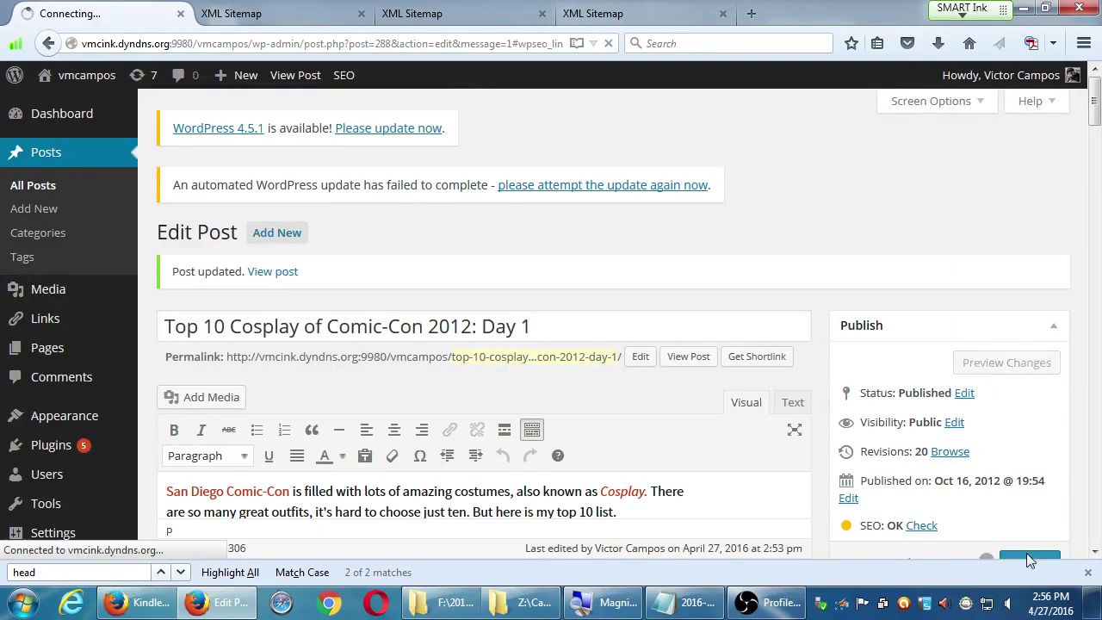
click(1087, 572)
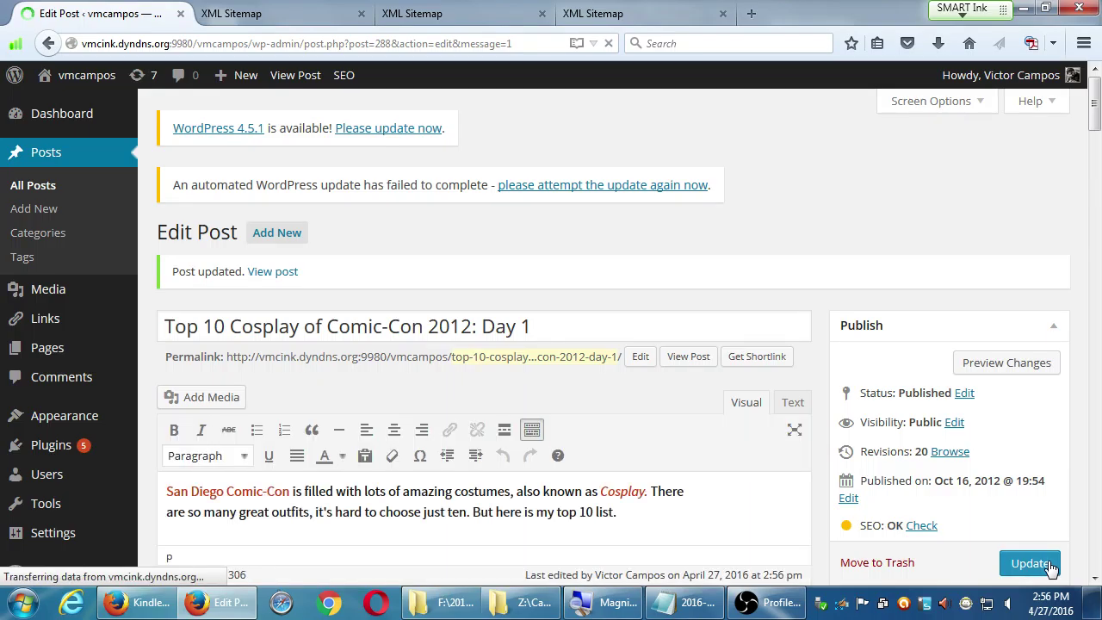
- Open the site's list of pages and start editing the About page
mouse_move(48, 351)
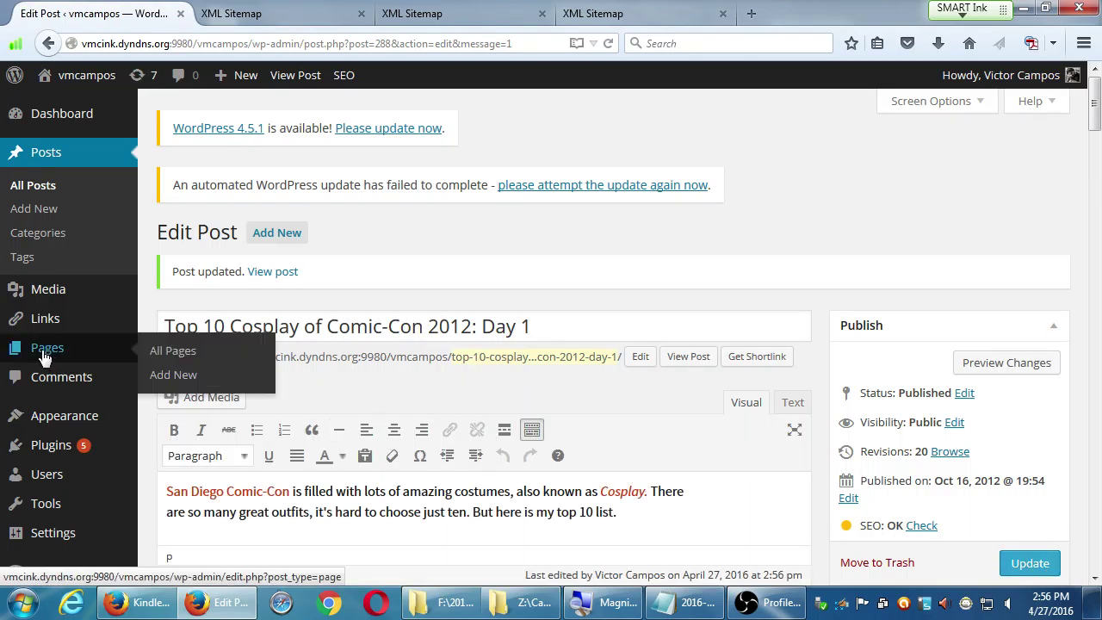
click(45, 353)
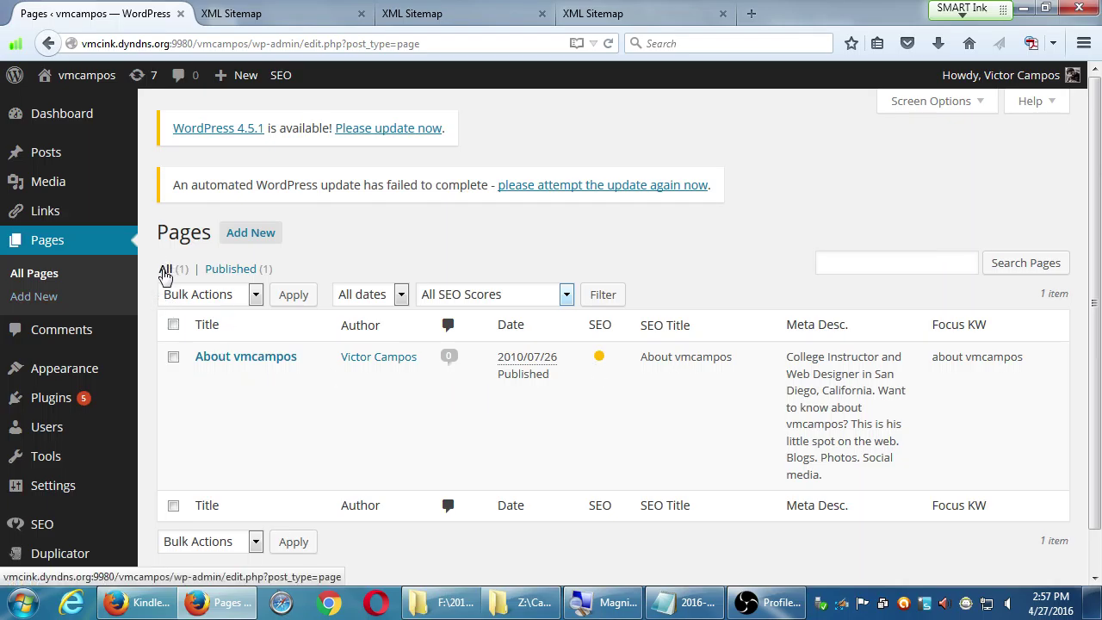
click(205, 378)
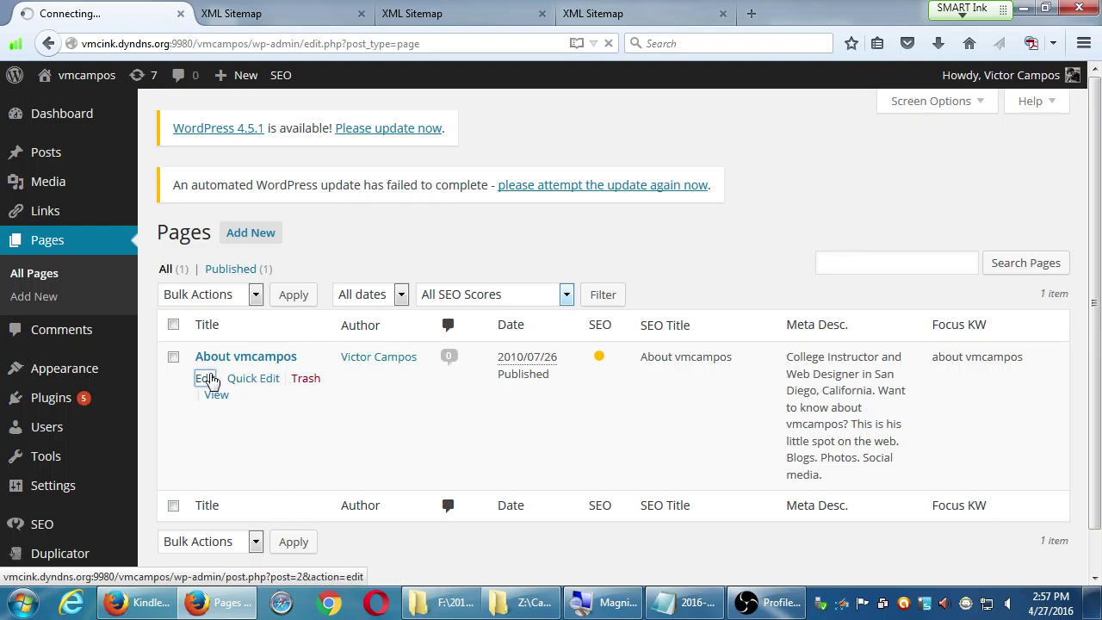
click(757, 600)
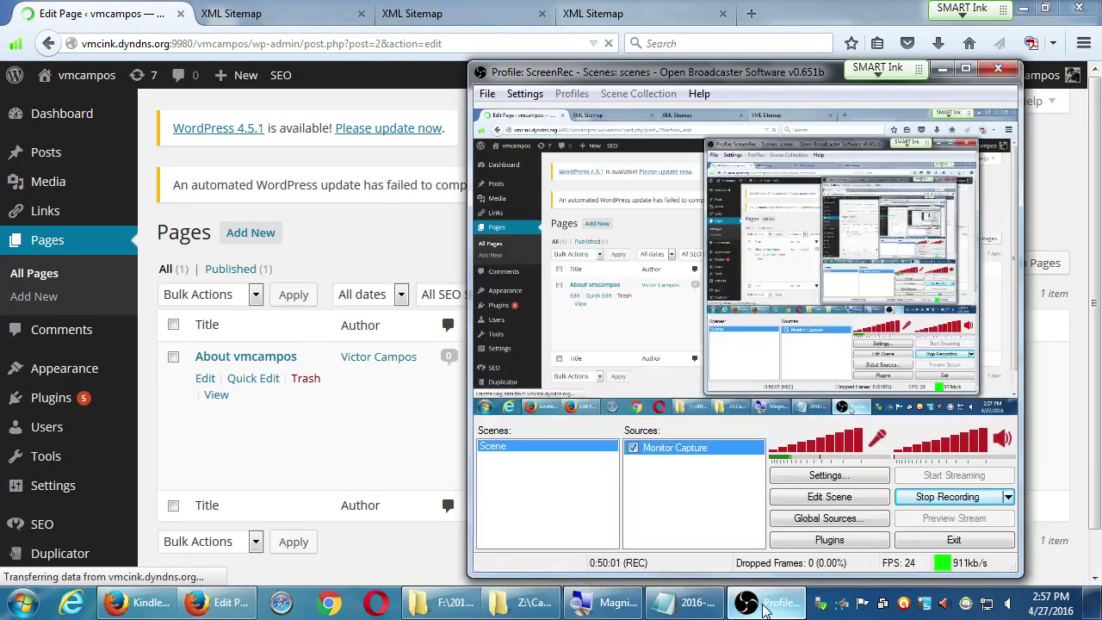
click(764, 606)
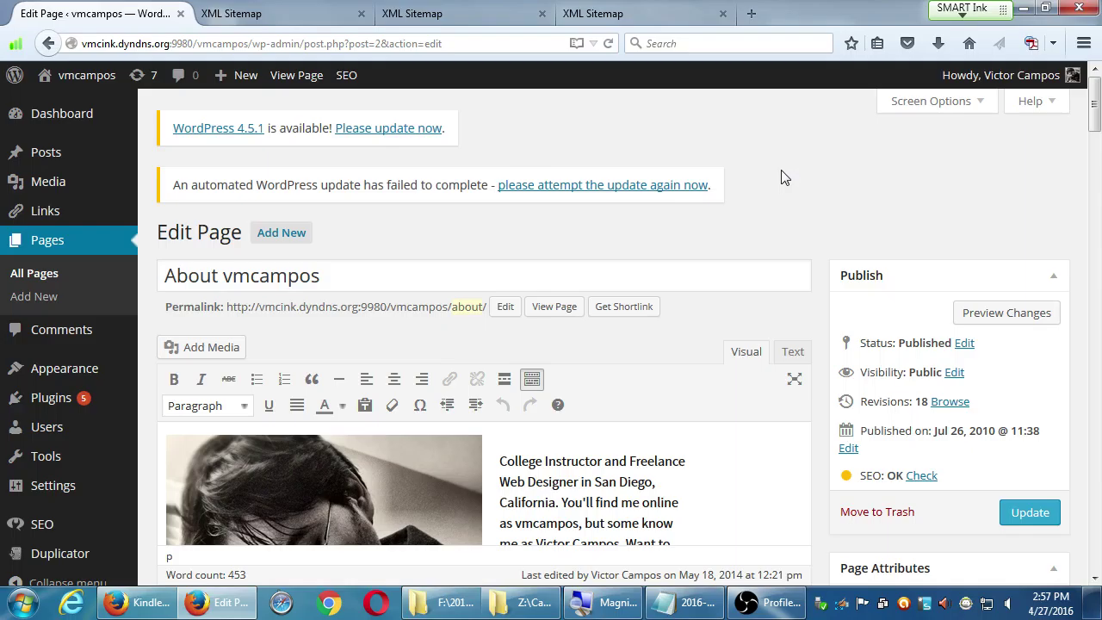
- Review the About page's content and SEO fields, and show its page analysis in the Yoast section
scroll(818, 180, down, 3)
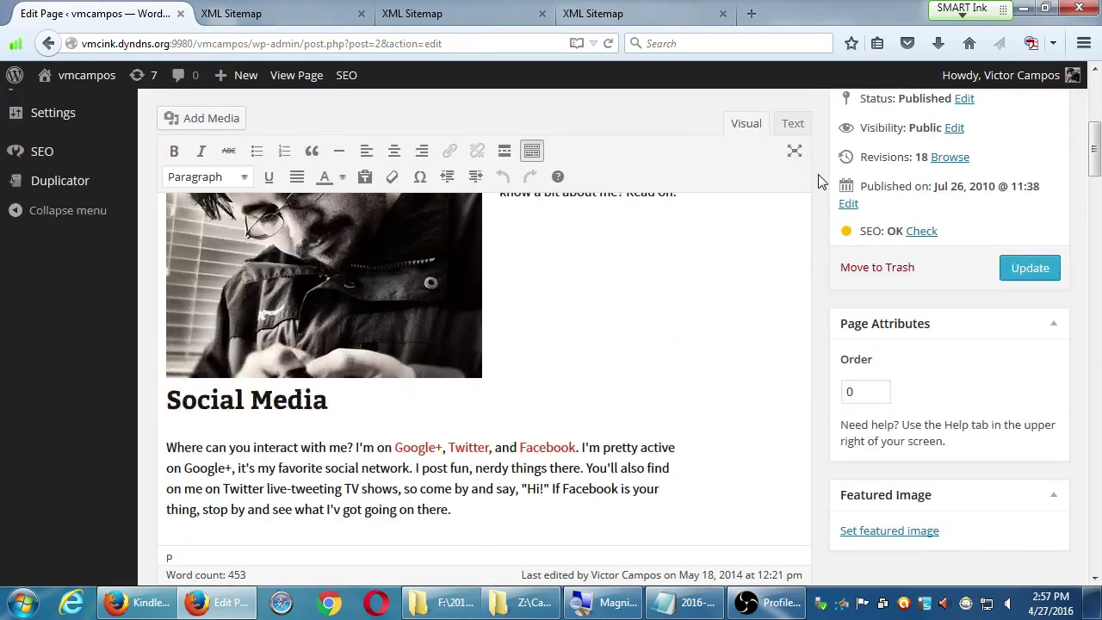
scroll(817, 181, down, 10)
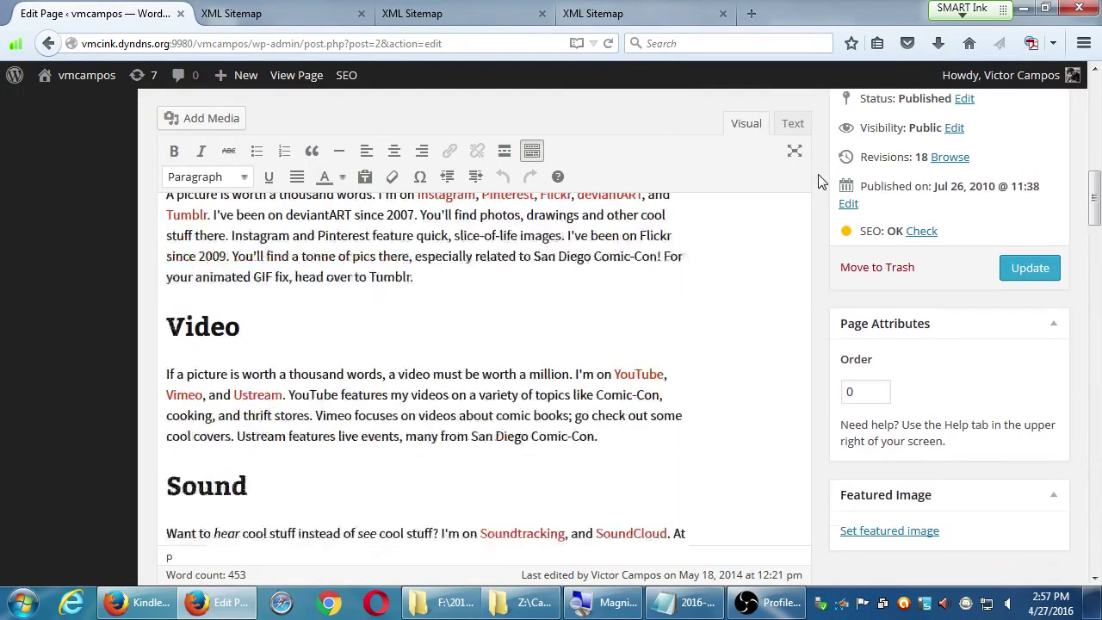
scroll(817, 181, down, 6)
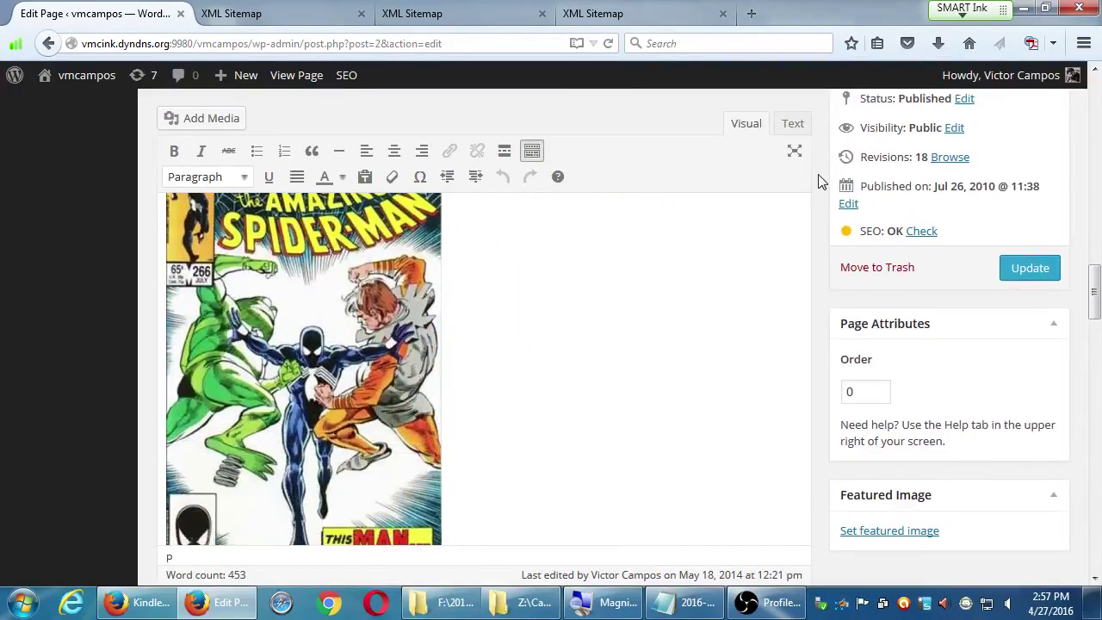
scroll(817, 181, down, 8)
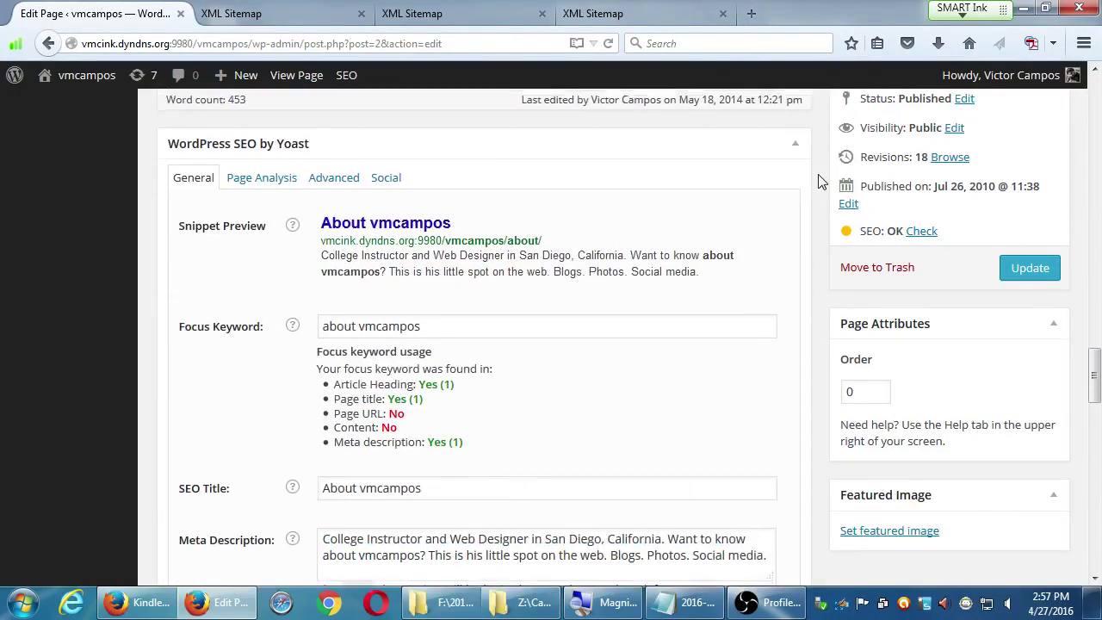
scroll(820, 180, down, 1)
scroll(818, 174, up, 1)
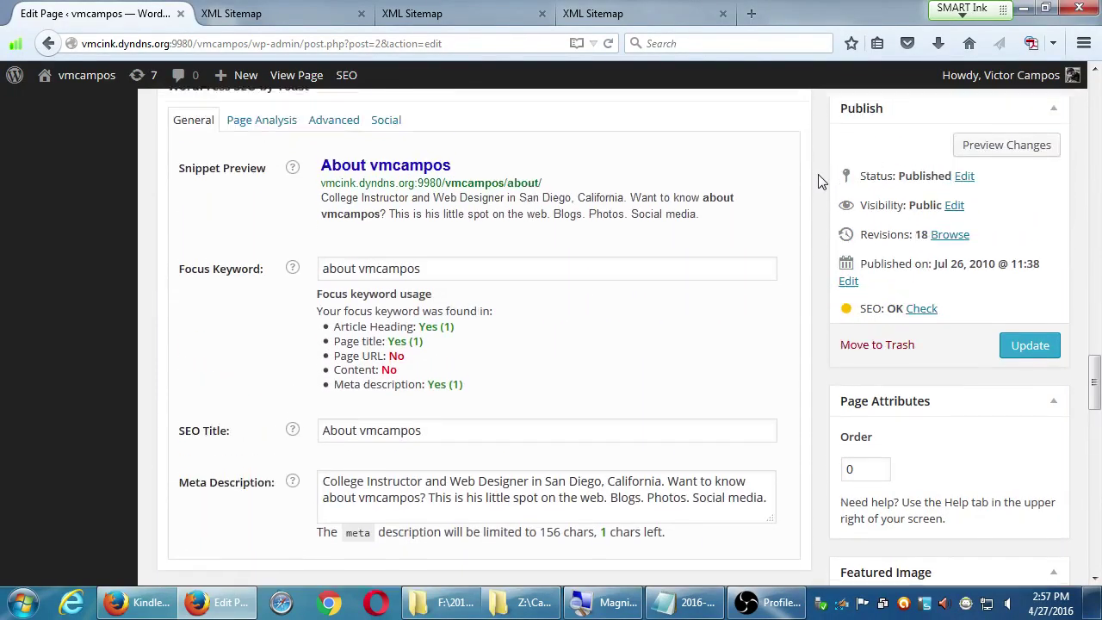
double_click(259, 125)
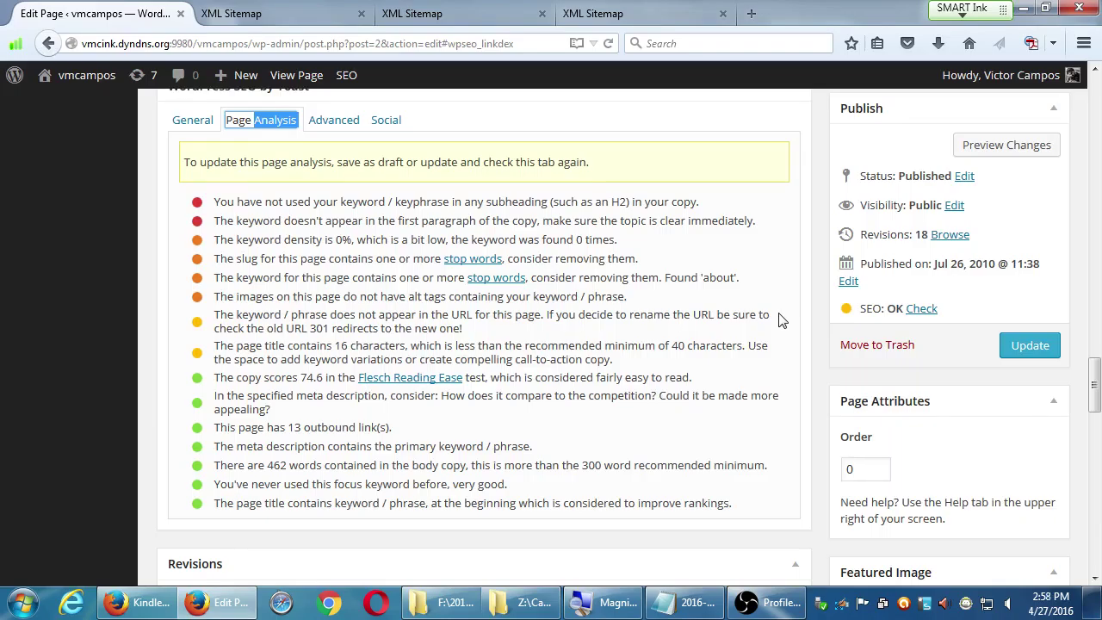
- Leave the page editor and open the SEO plugin's general settings
scroll(646, 340, up, 6)
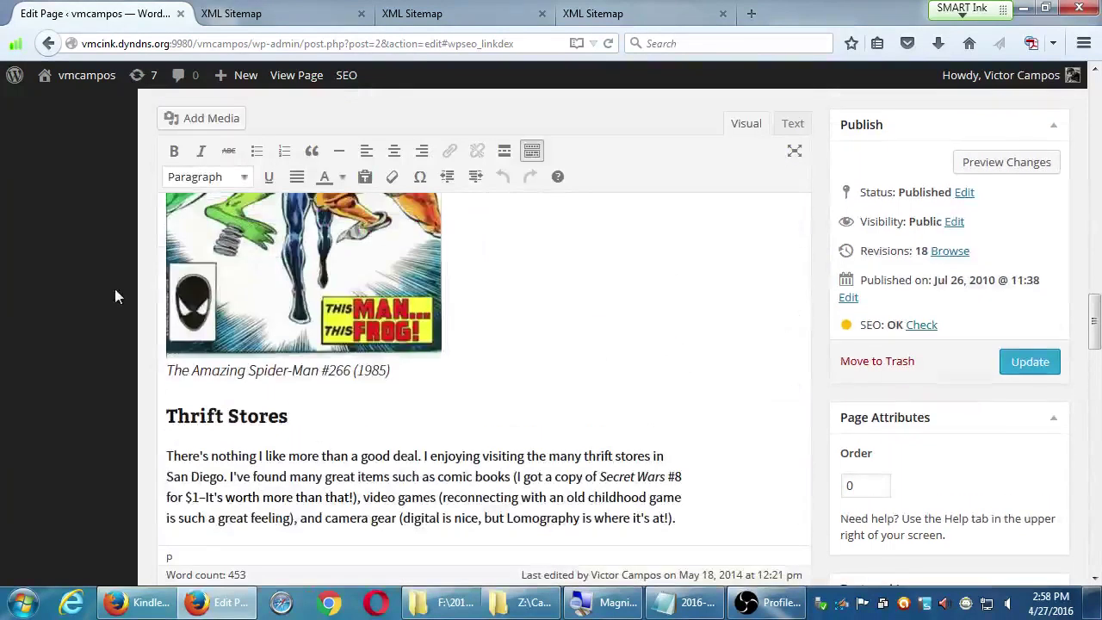
scroll(113, 282, up, 10)
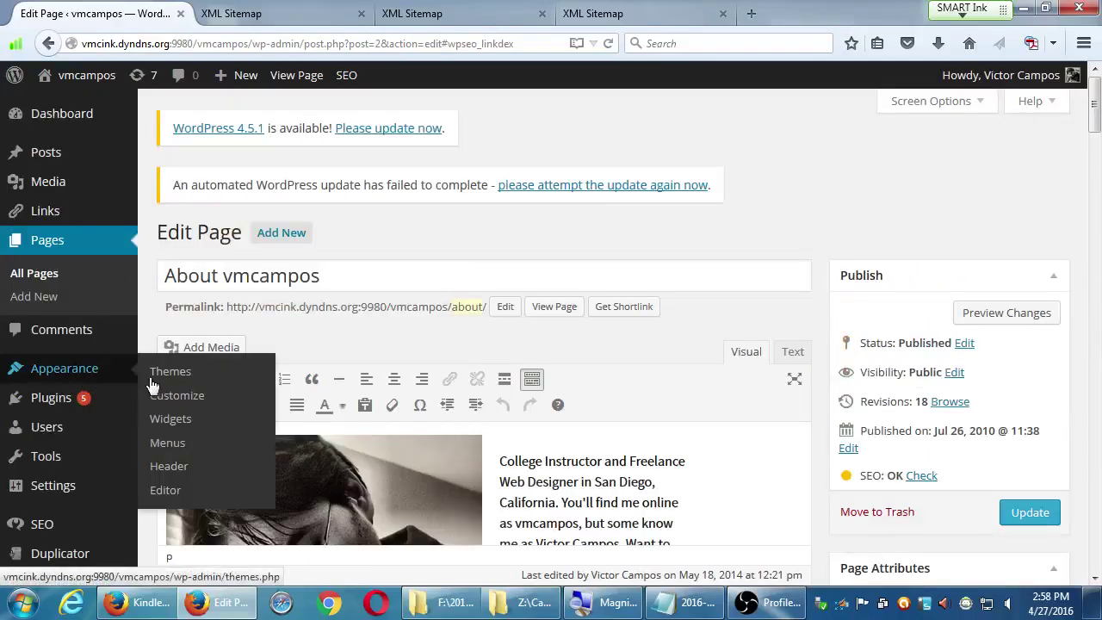
scroll(103, 387, down, 2)
mouse_move(67, 341)
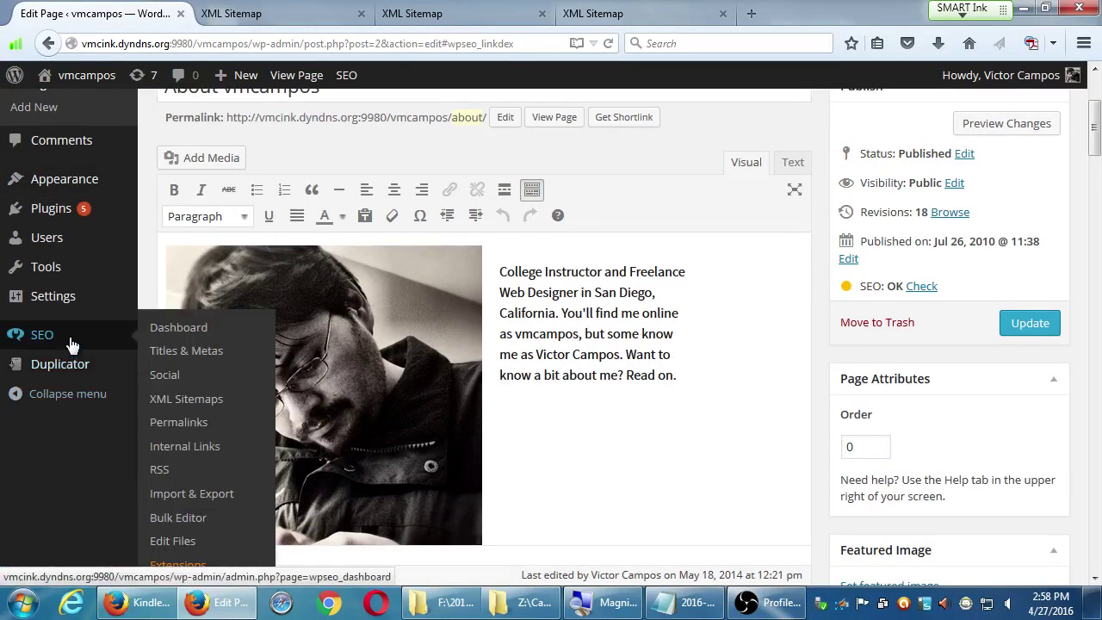
scroll(69, 345, down, 1)
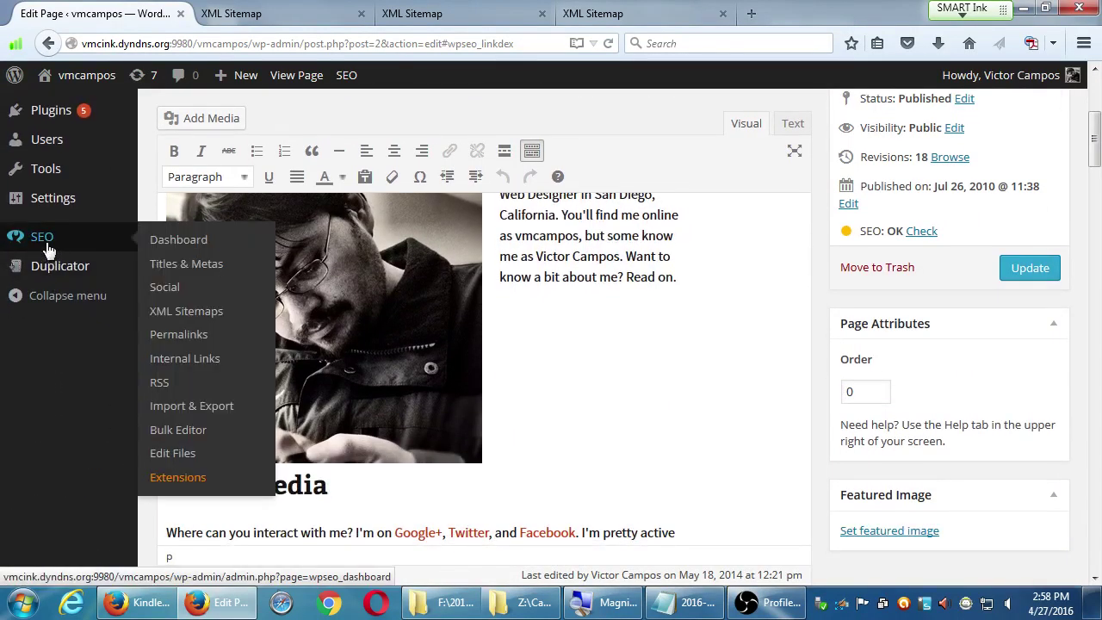
click(43, 238)
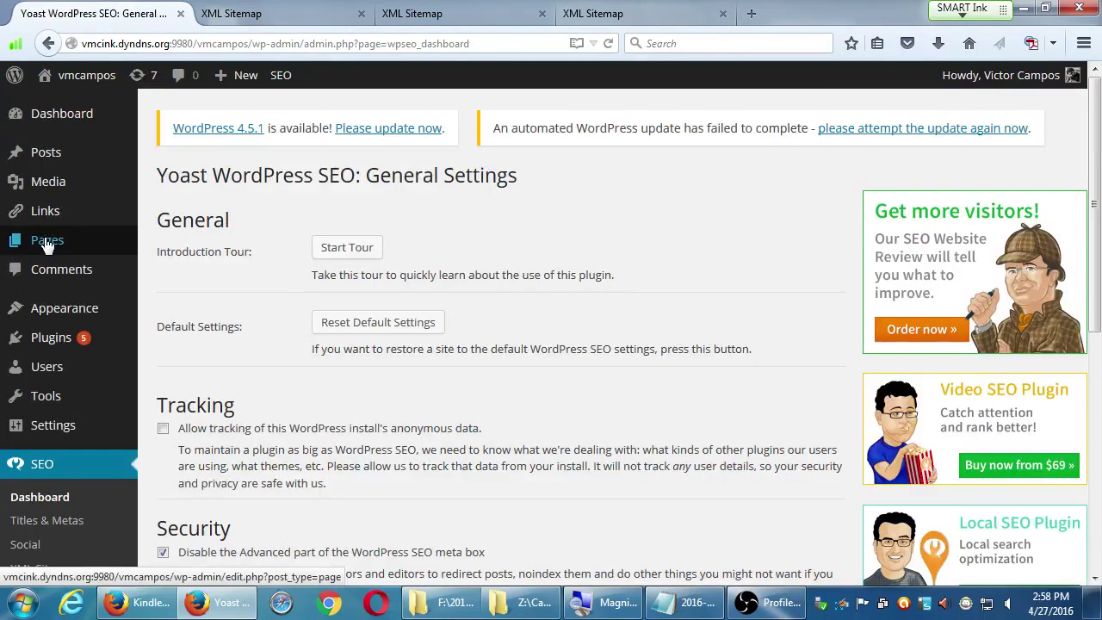
- Examine the plugin's general settings for tracking, security and Webmaster Tools verification
scroll(575, 368, down, 3)
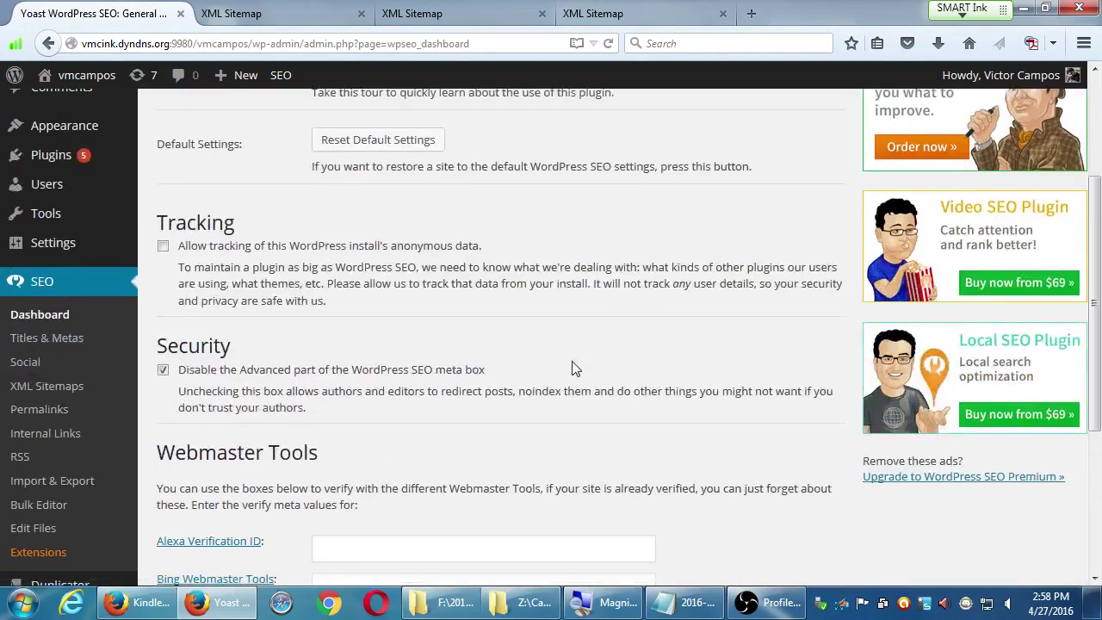
scroll(576, 368, down, 4)
scroll(566, 370, up, 7)
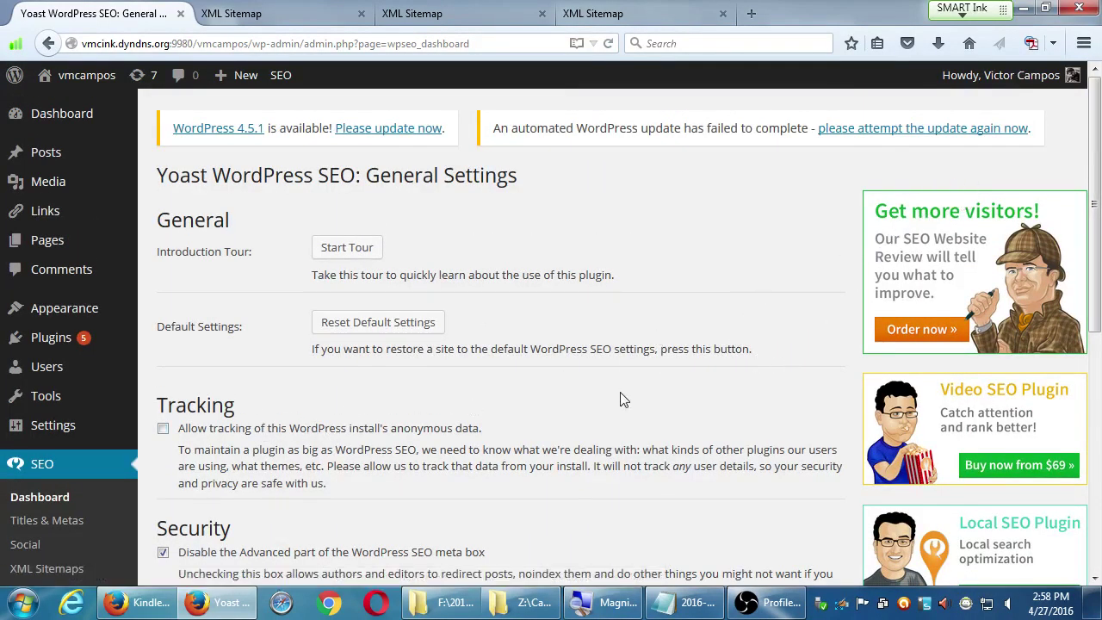
scroll(620, 396, down, 3)
scroll(192, 442, down, 1)
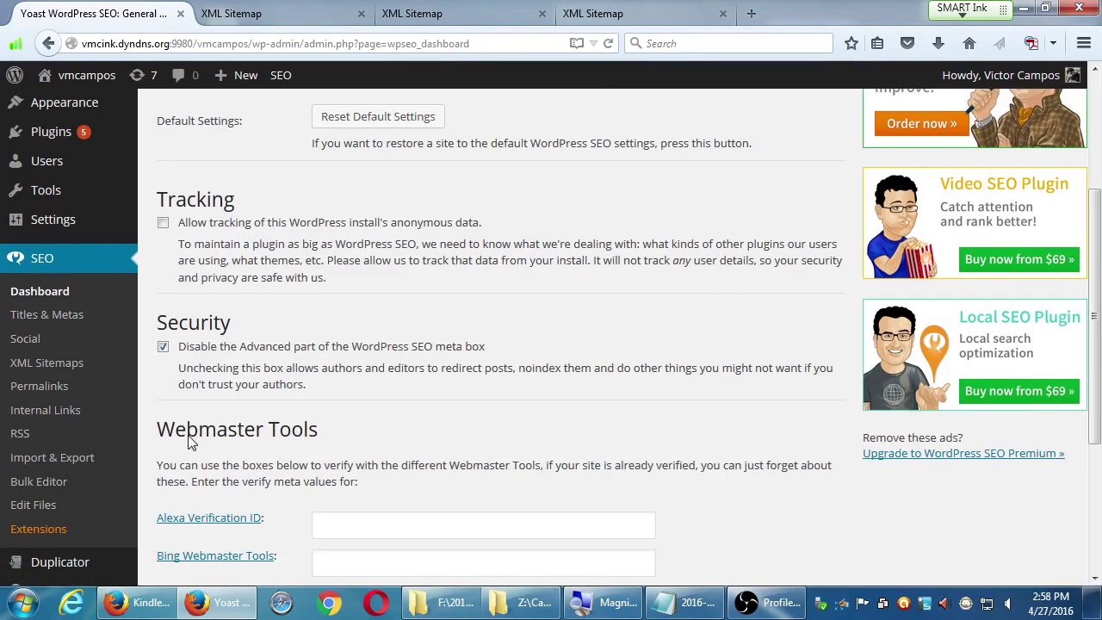
scroll(191, 441, up, 5)
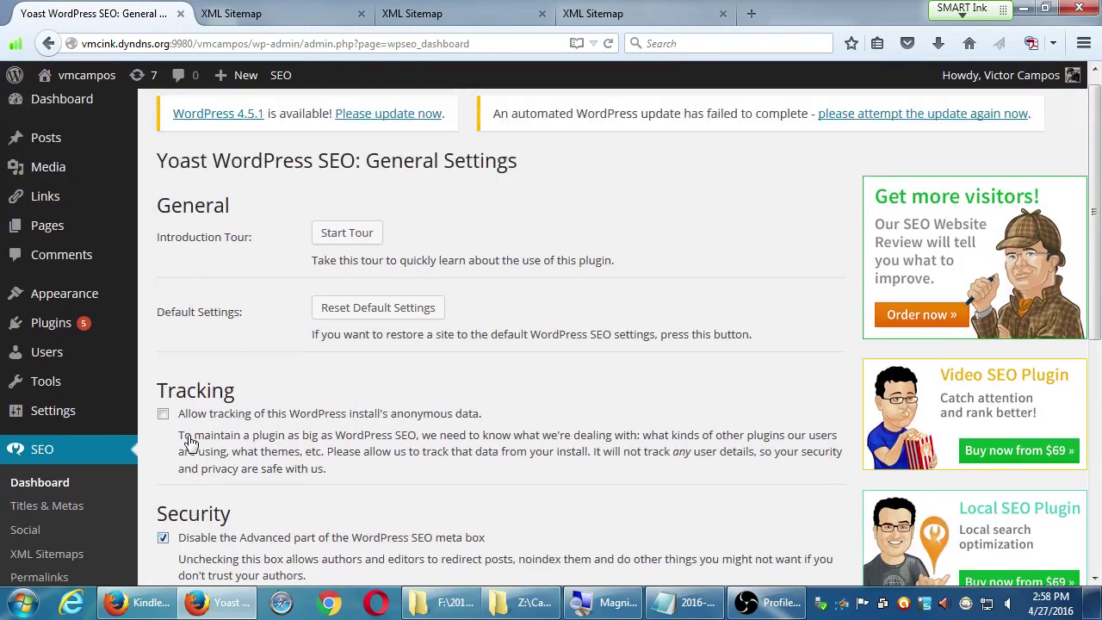
scroll(564, 571, down, 2)
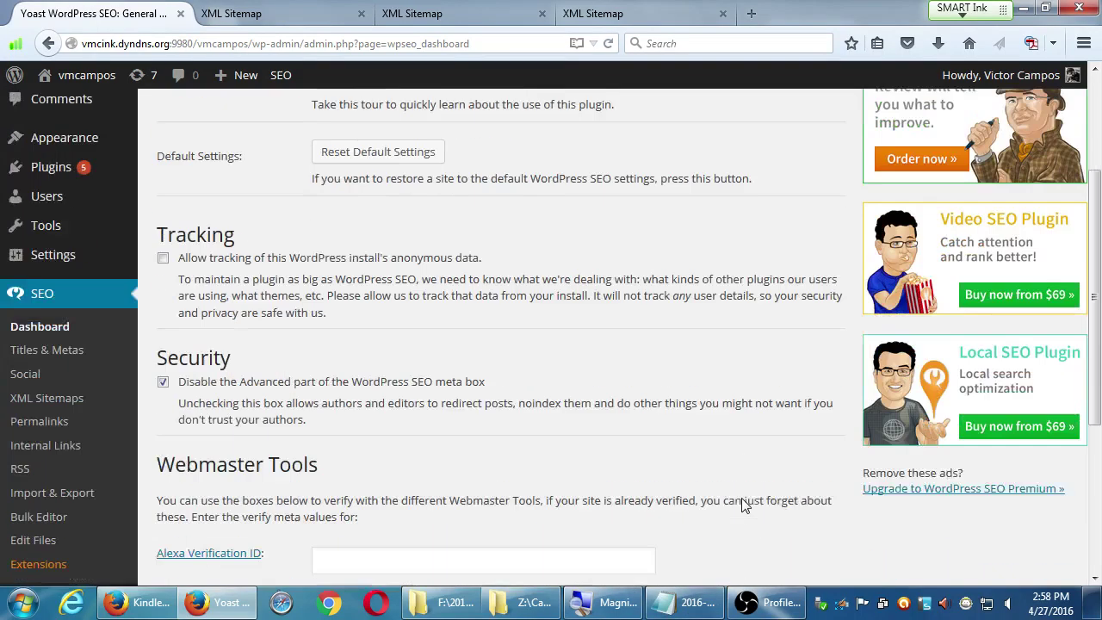
scroll(742, 504, down, 3)
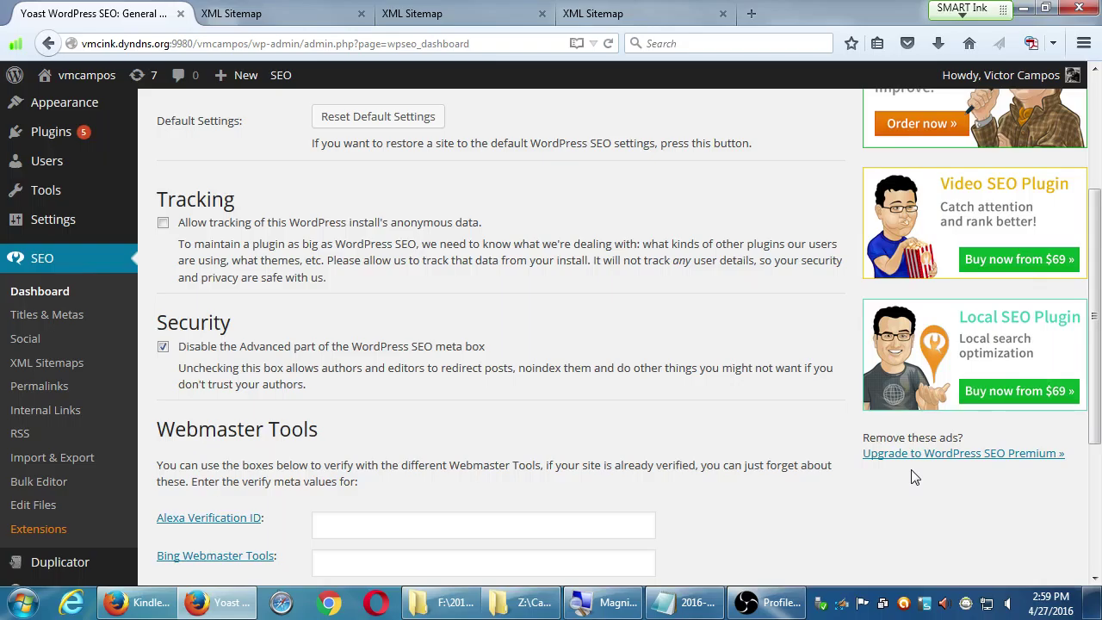
- View the settings page's source code, highlight the meta tag in the head section, and return to the settings
key(ctrl+u)
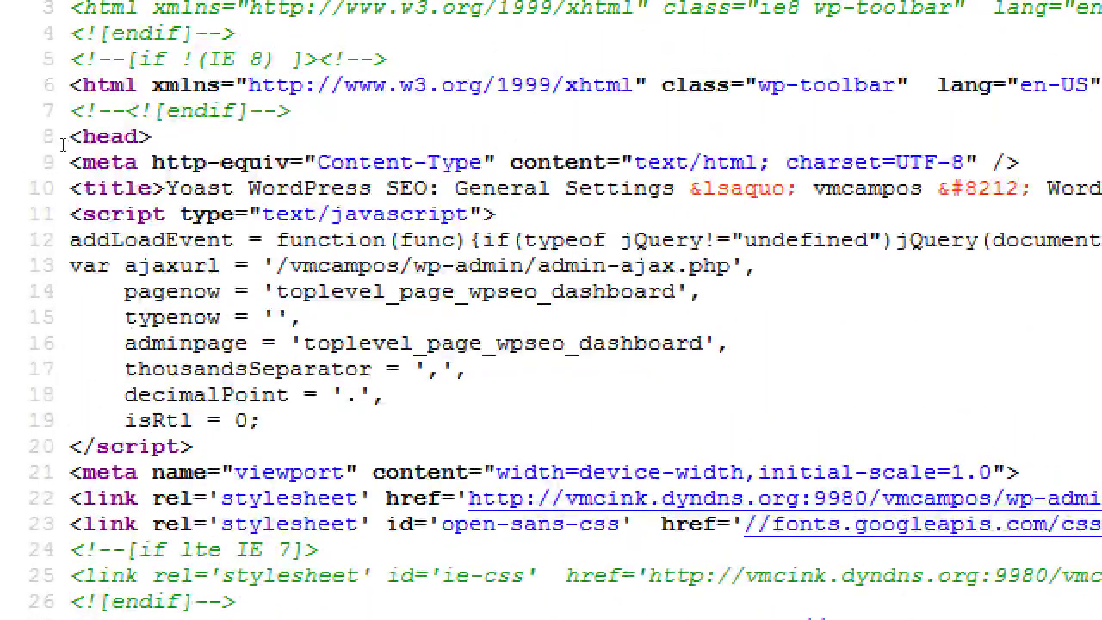
double_click(88, 155)
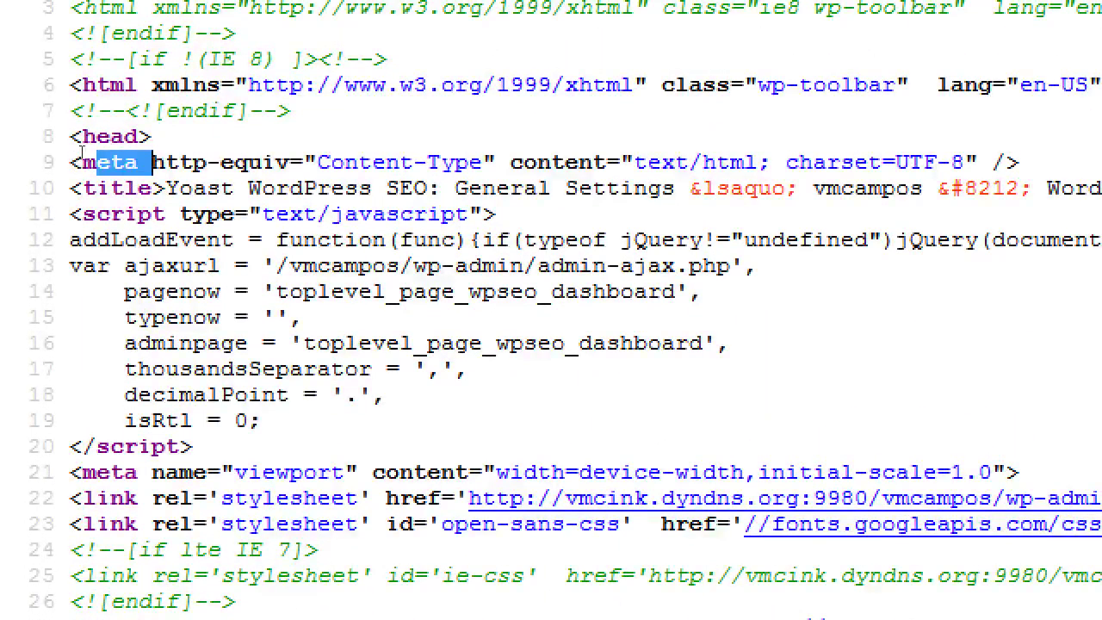
click(85, 150)
key(shift+Right)
key(shift+Right)
key(shift+Right)
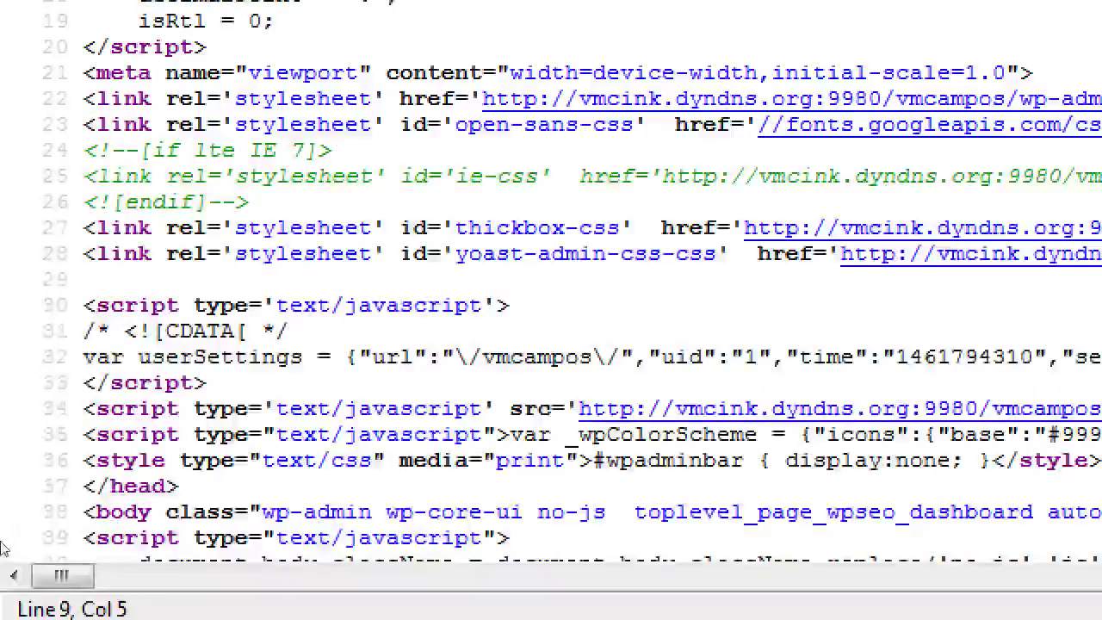
scroll(124, 496, down, 2)
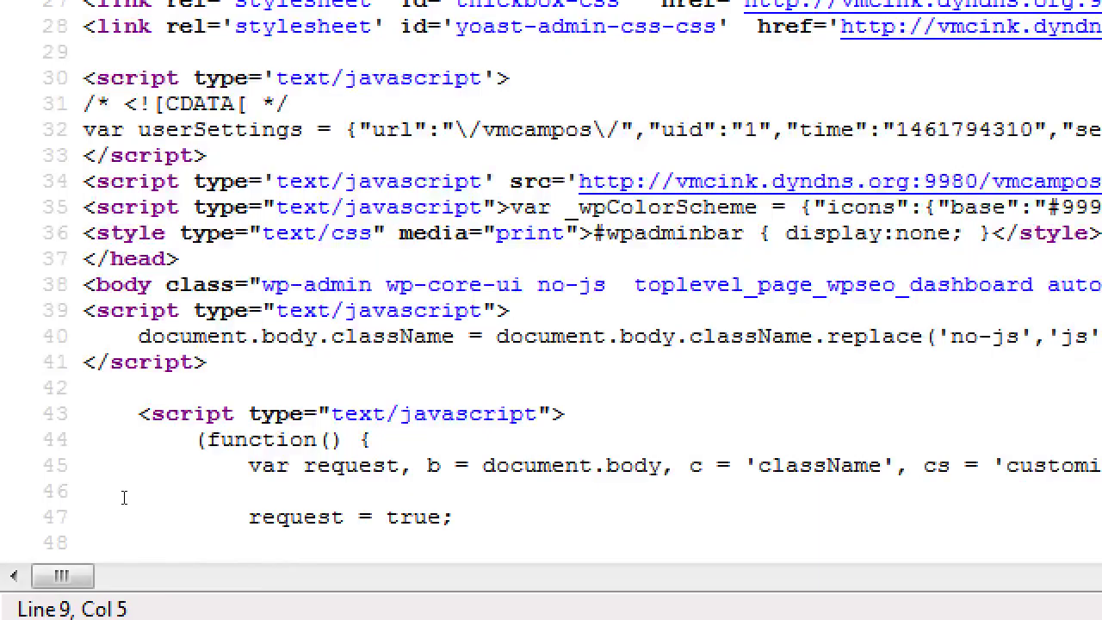
scroll(124, 496, up, 2)
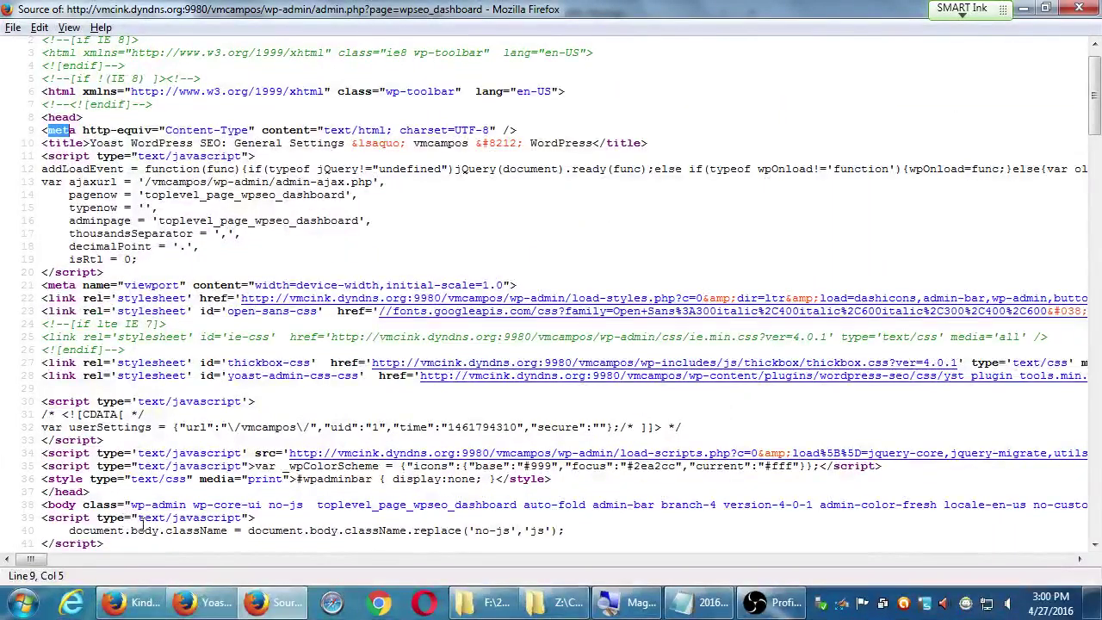
click(198, 602)
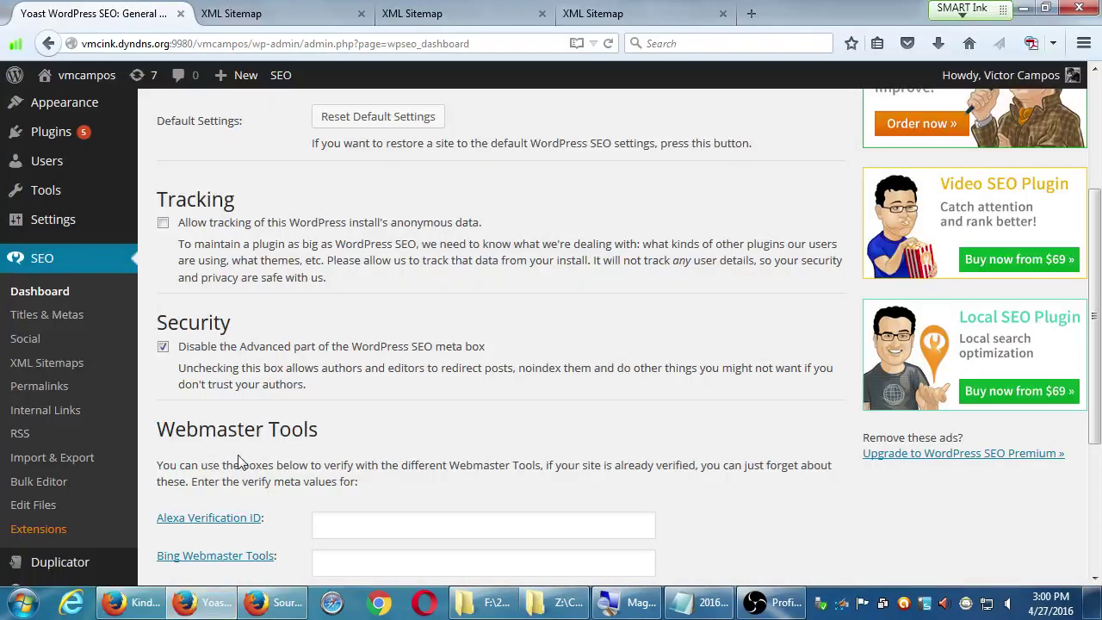
- Go back to the About page's editor and examine the page analysis finding on the body copy's word count
key(alt+Left)
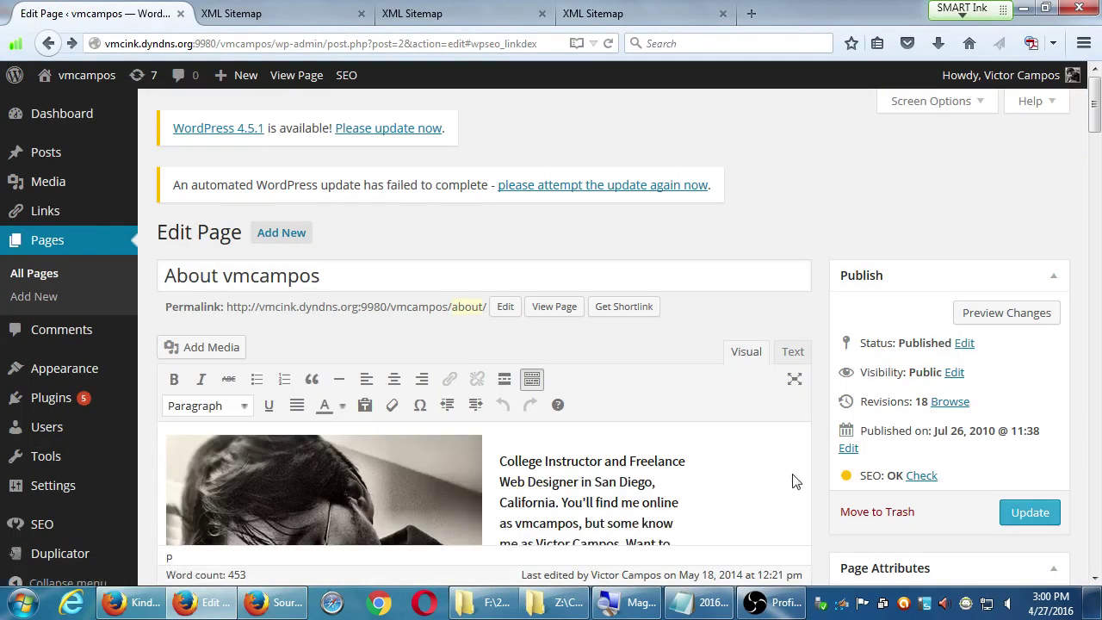
scroll(828, 479, down, 10)
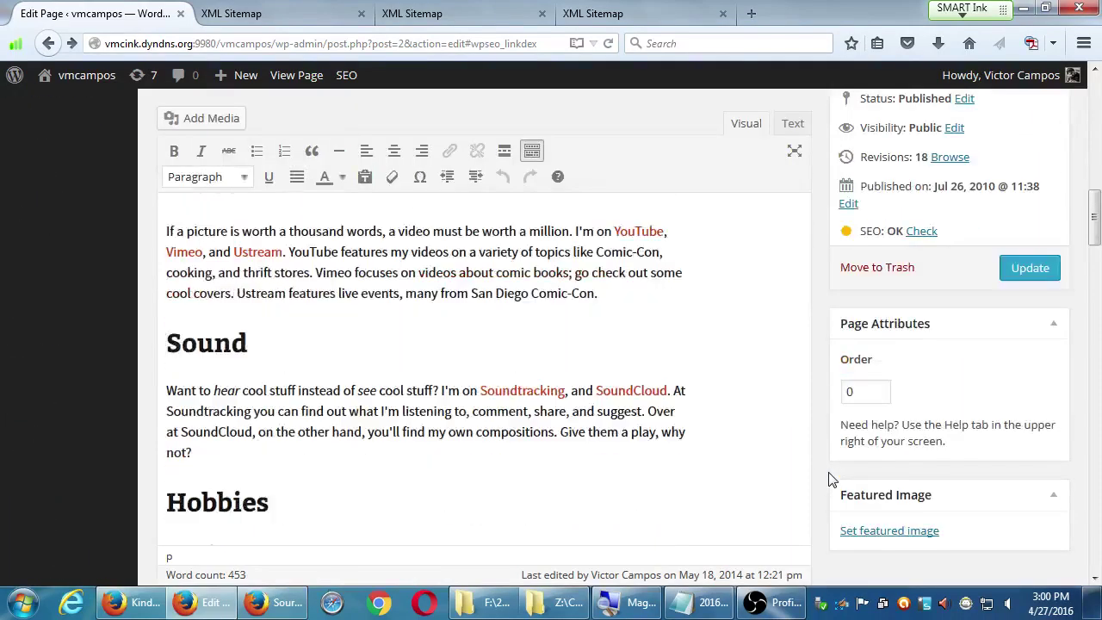
scroll(829, 479, down, 10)
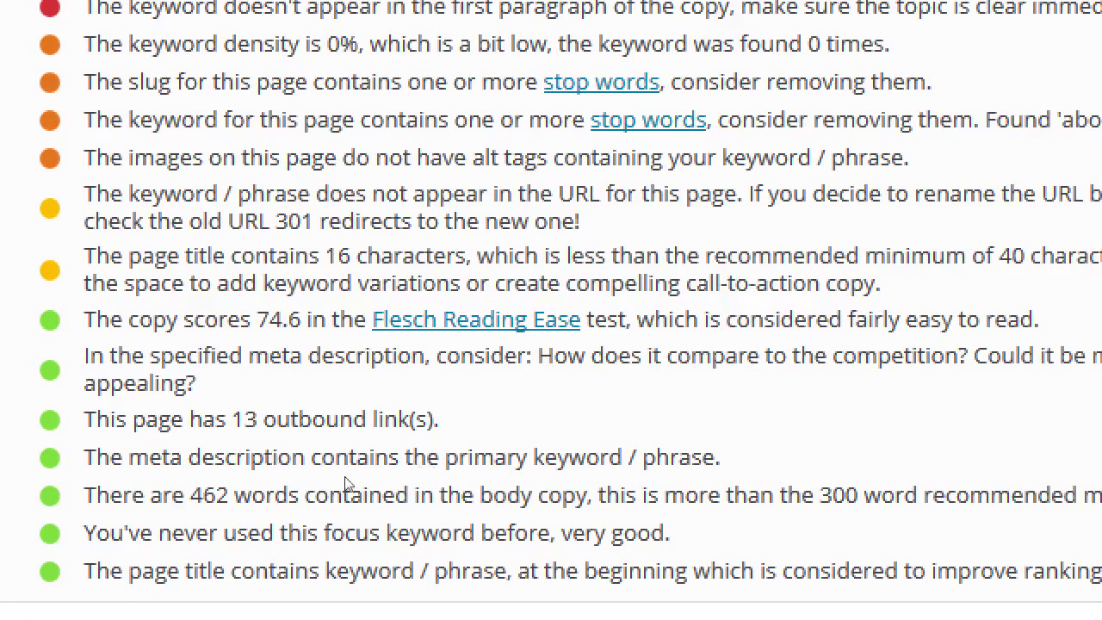
drag(162, 494, 287, 495)
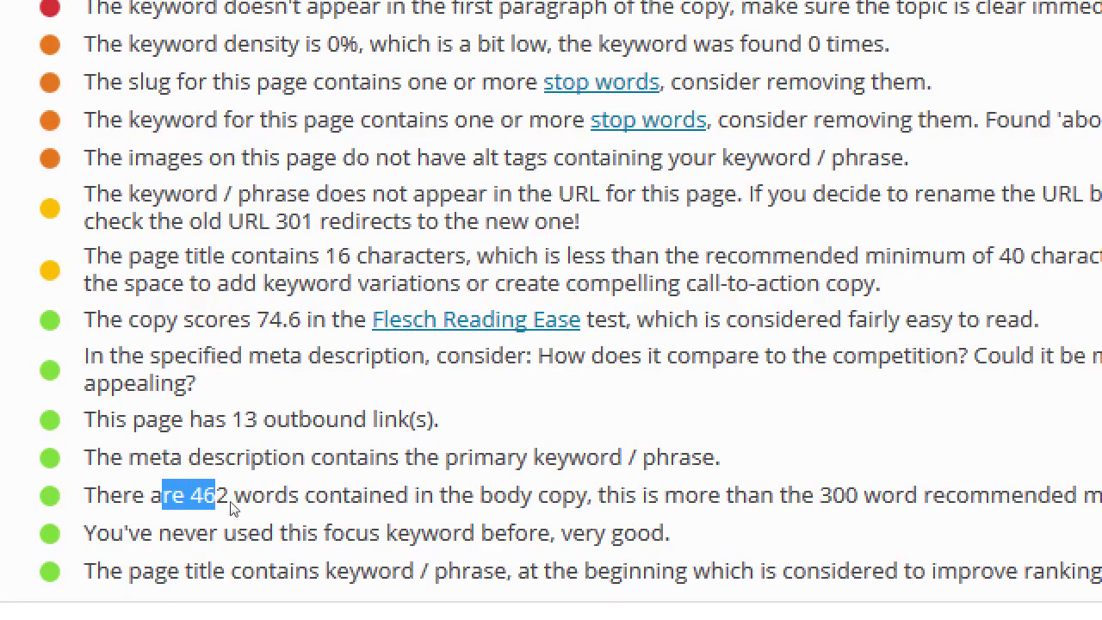